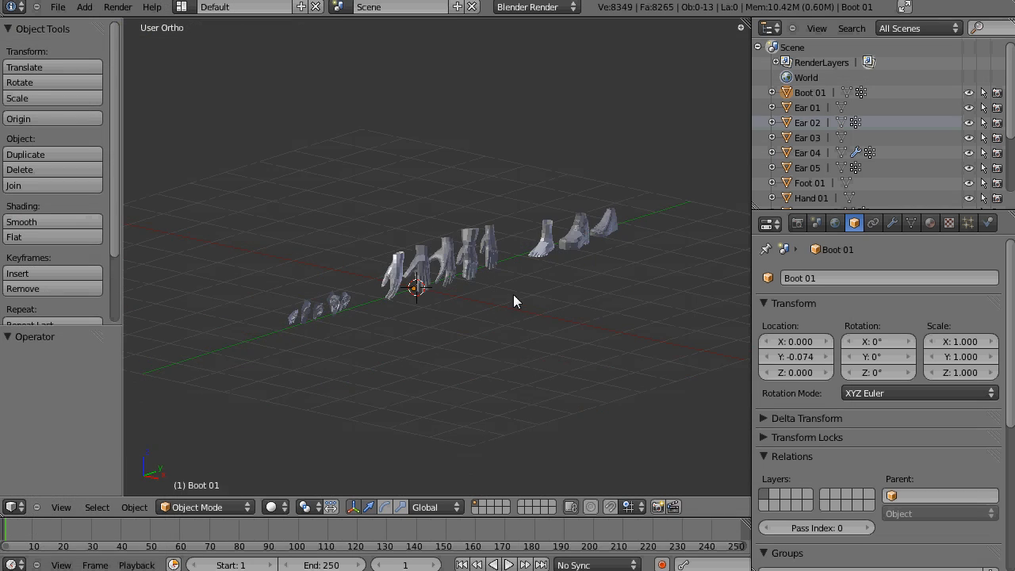
# Step: Frame the row of ear models from the right side and open the Ear 01 mesh for inspection
pyautogui.scroll(3, 374, 320)
pyautogui.rightClick(315, 291)
pyautogui.moveTo(294, 296); pyautogui.dragTo(414, 291, button='middle')
pyautogui.keyDown('shift'); pyautogui.moveTo(272, 295); pyautogui.dragTo(398, 284, button='middle'); pyautogui.keyUp('shift')
pyautogui.press('KP_3')
pyautogui.hotkey('shift', 'b')
pyautogui.moveTo(182, 197); pyautogui.dragTo(379, 268)
pyautogui.rightClick(211, 252)
pyautogui.press('Tab')
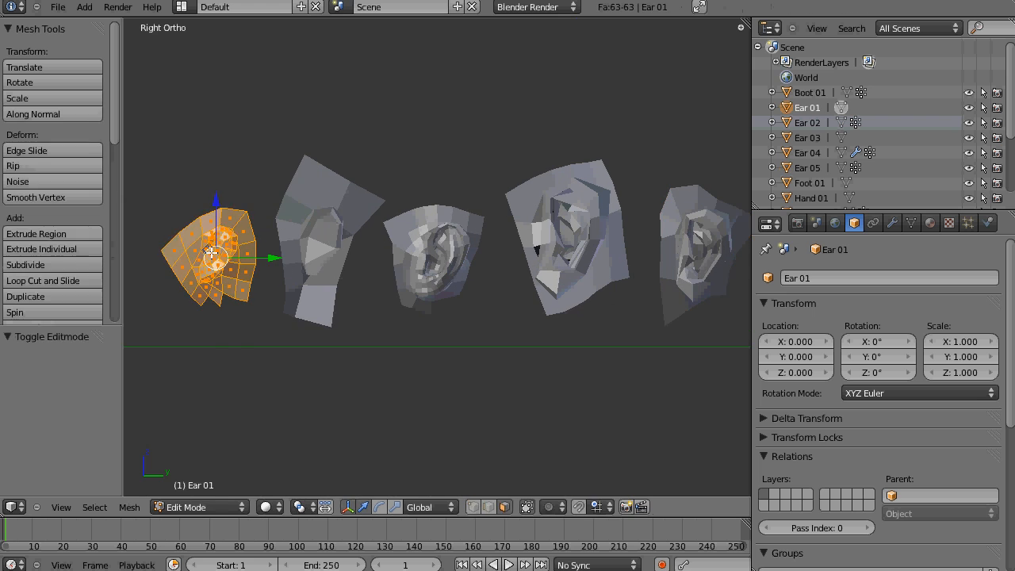
# Step: Inspect the mesh topology of Ear 02, Ear 03, Ear 04 and Ear 05 one after another
pyautogui.press('Tab')
pyautogui.rightClick(319, 275)
pyautogui.press('Tab')
pyautogui.press('a')
pyautogui.press('Tab')
pyautogui.rightClick(440, 276)
pyautogui.press('Tab')
pyautogui.press('Tab')
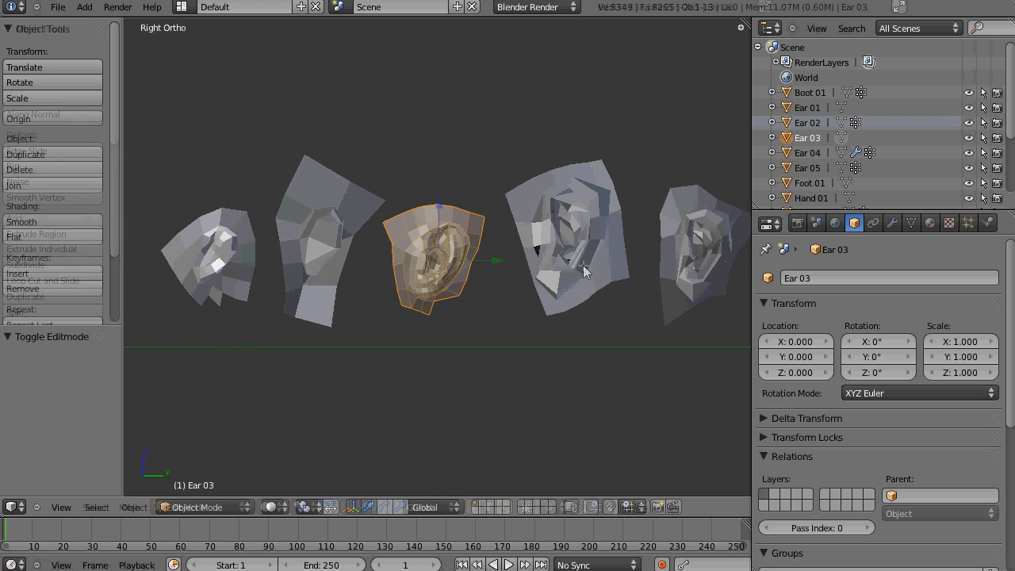
pyautogui.rightClick(563, 261)
pyautogui.press('Tab')
pyautogui.press('Tab')
pyautogui.rightClick(696, 276)
pyautogui.press('Tab')
# Step: Examine the Ear 05 mesh closely from several angles and return to an overview of all body parts
pyautogui.moveTo(695, 275); pyautogui.dragTo(666, 279, button='middle')
pyautogui.keyDown('shift'); pyautogui.moveTo(666, 279); pyautogui.dragTo(293, 303, button='middle'); pyautogui.keyUp('shift')
pyautogui.scroll(-5, 477, 307)
pyautogui.keyDown('shift'); pyautogui.moveTo(512, 314); pyautogui.dragTo(460, 270, button='middle'); pyautogui.keyUp('shift')
pyautogui.hotkey('shift', 'b')
pyautogui.moveTo(333, 211); pyautogui.dragTo(395, 291)
pyautogui.moveTo(396, 291); pyautogui.dragTo(634, 338, button='middle')
pyautogui.moveTo(635, 339); pyautogui.dragTo(190, 337, button='middle')
pyautogui.press('KP_3')
pyautogui.keyDown('shift'); pyautogui.moveTo(190, 335); pyautogui.dragTo(370, 333, button='middle'); pyautogui.keyUp('shift')
pyautogui.press('Tab')
pyautogui.rightClick(412, 297)
pyautogui.press('Tab')
pyautogui.press('a')
pyautogui.moveTo(412, 296); pyautogui.dragTo(479, 298, button='middle')
pyautogui.press('a')
pyautogui.press('Tab')
pyautogui.scroll(-7, 480, 298)
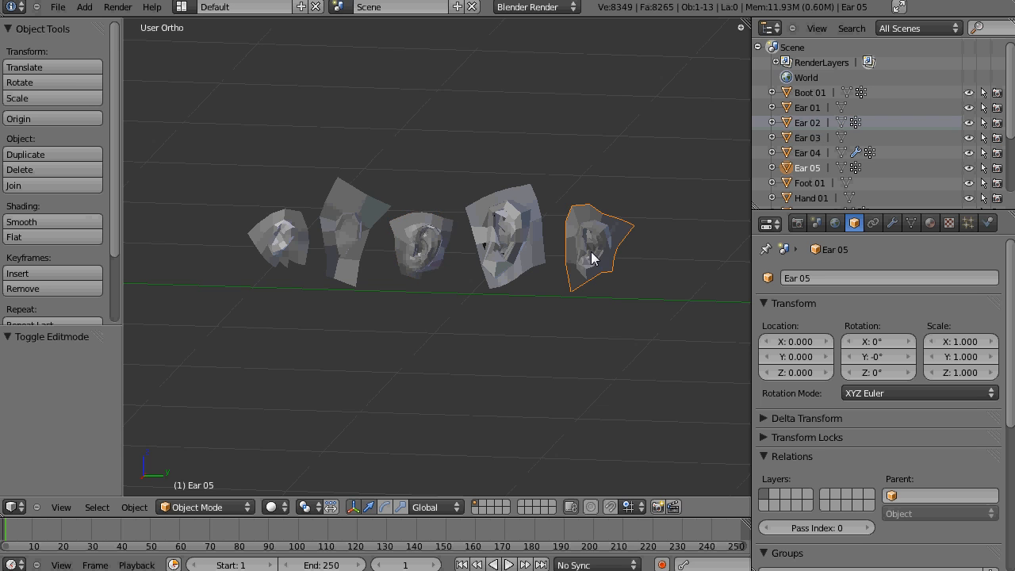
pyautogui.scroll(-7, 408, 283)
pyautogui.keyDown('shift'); pyautogui.moveTo(408, 282); pyautogui.dragTo(219, 279, button='middle'); pyautogui.keyUp('shift')
pyautogui.moveTo(219, 279); pyautogui.dragTo(498, 283, button='middle')
pyautogui.keyDown('shift'); pyautogui.moveTo(498, 284); pyautogui.dragTo(482, 320, button='middle'); pyautogui.keyUp('shift')
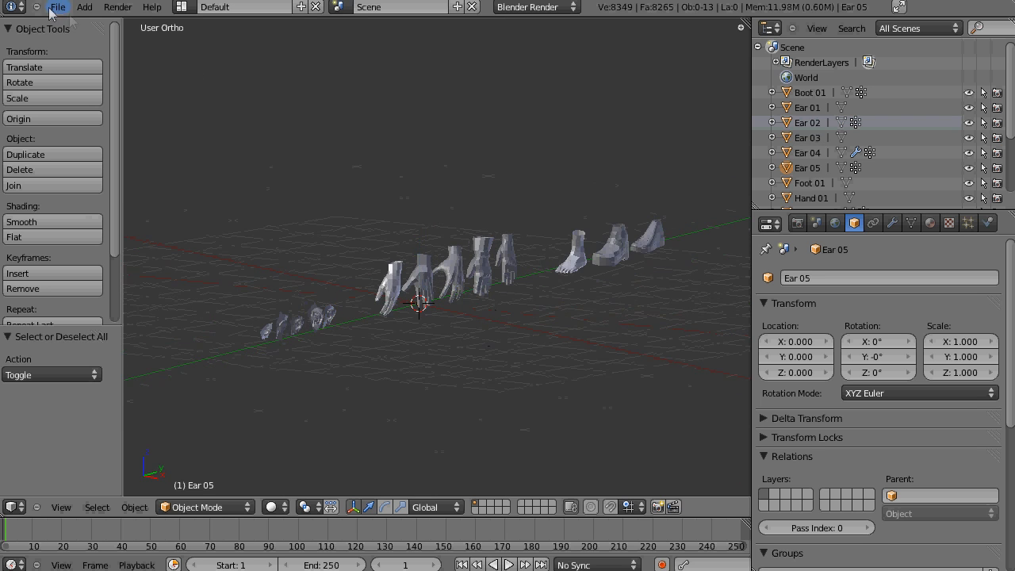
# Step: Open the Melton head file from the Melton Model folder in F:\Meltons Big Game
pyautogui.click(52, 9)
pyautogui.click(65, 39)
pyautogui.click(209, 96)
pyautogui.click(209, 97)
pyautogui.click(238, 506)
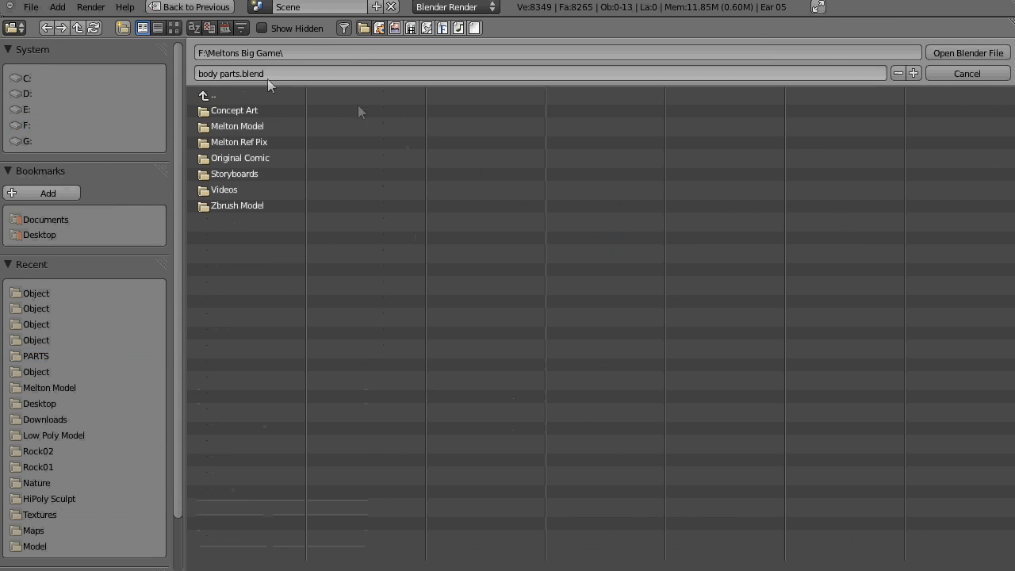
pyautogui.click(273, 126)
pyautogui.click(413, 237)
pyautogui.click(967, 54)
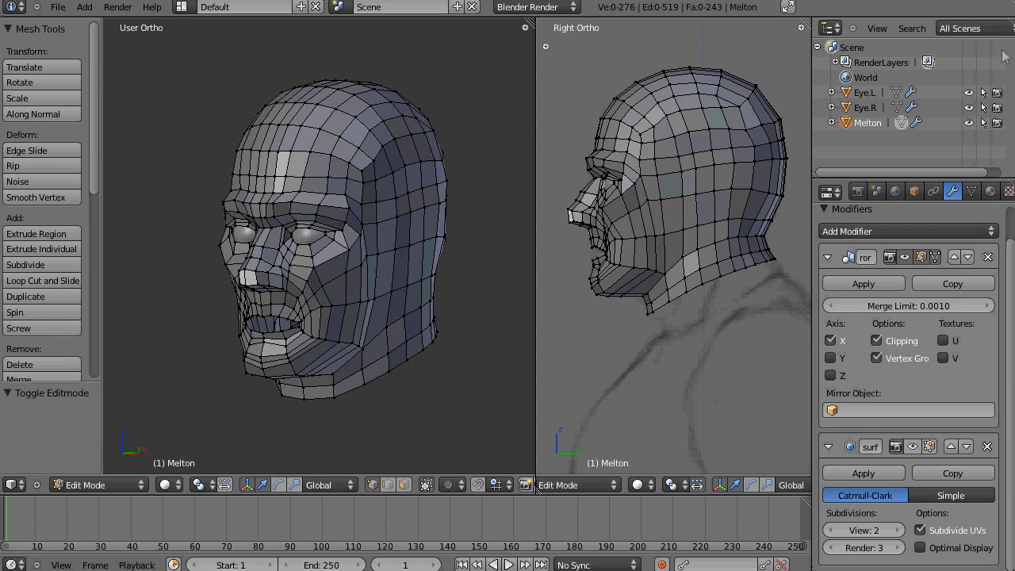
# Step: Leave mesh editing, start appending from a library file and browse up out of the LateOneNight folder
pyautogui.press('Tab')
pyautogui.click(58, 6)
pyautogui.click(80, 227)
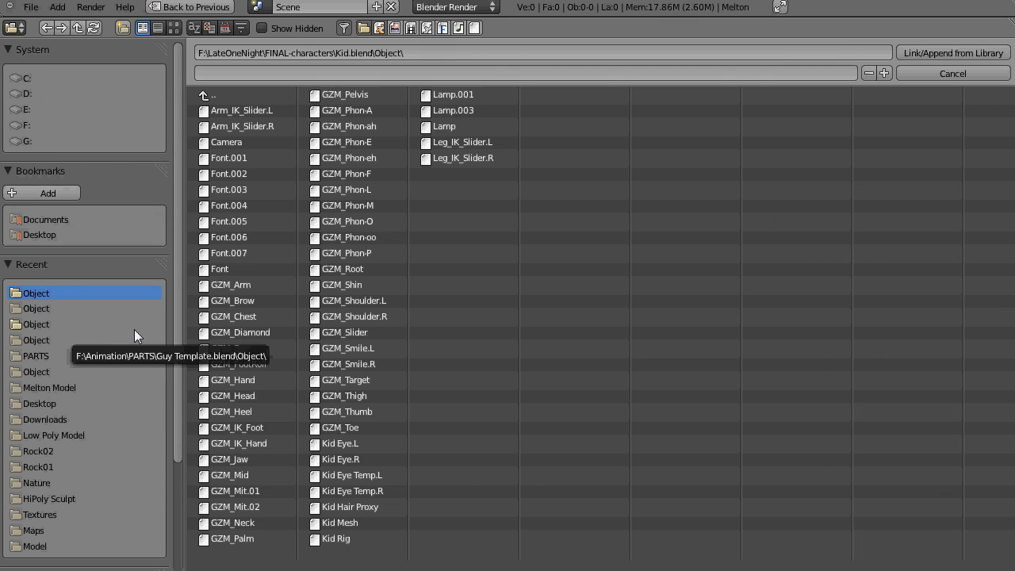
pyautogui.scroll(-5, 171, 458)
pyautogui.click(206, 95)
pyautogui.click(206, 94)
pyautogui.click(206, 94)
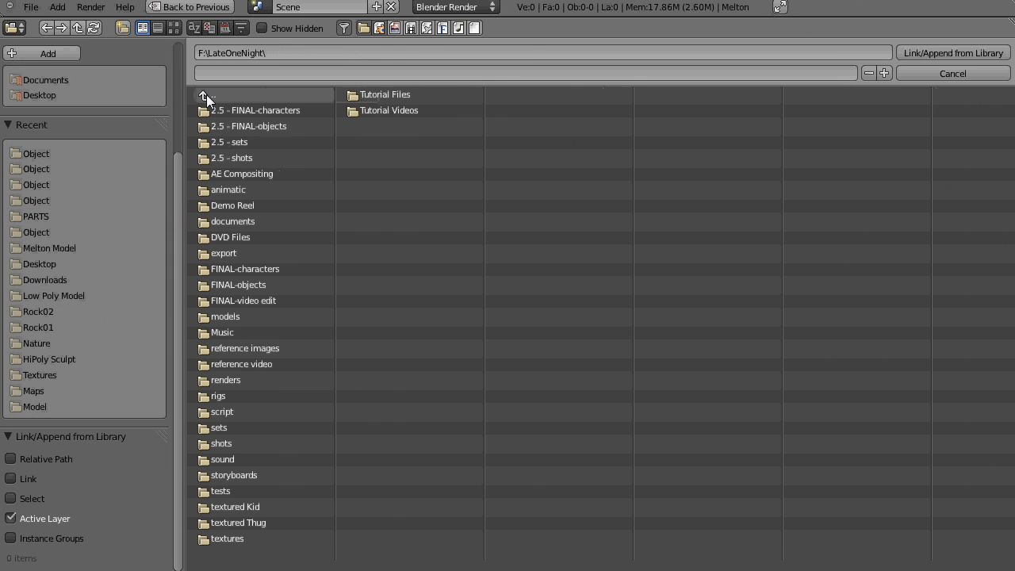
pyautogui.click(206, 94)
# Step: Append the object Ear 05 from F:\Animation\PARTS\body parts.blend into the scene
pyautogui.click(237, 140)
pyautogui.click(233, 348)
pyautogui.click(214, 191)
pyautogui.click(213, 195)
pyautogui.click(230, 190)
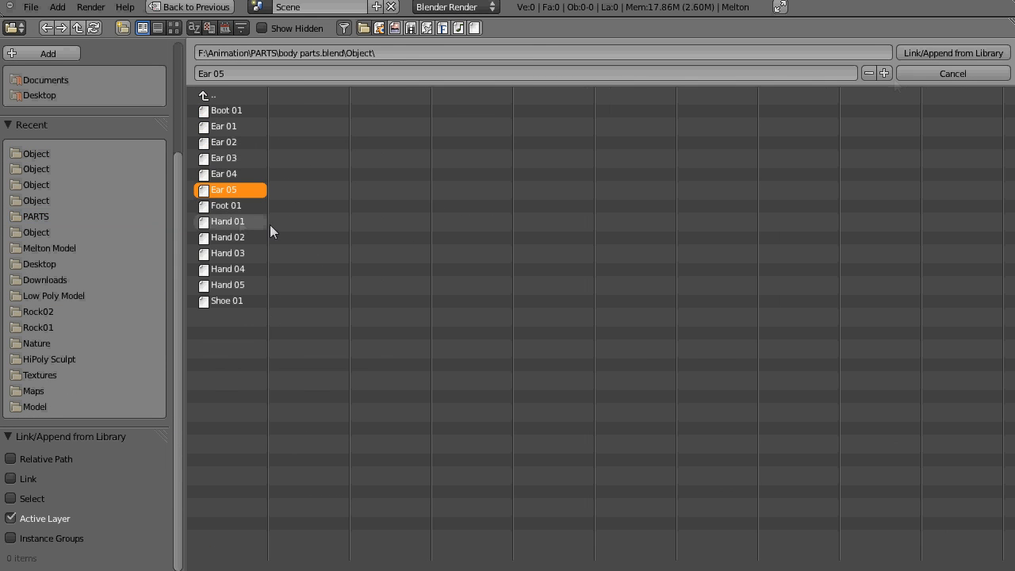
pyautogui.click(947, 53)
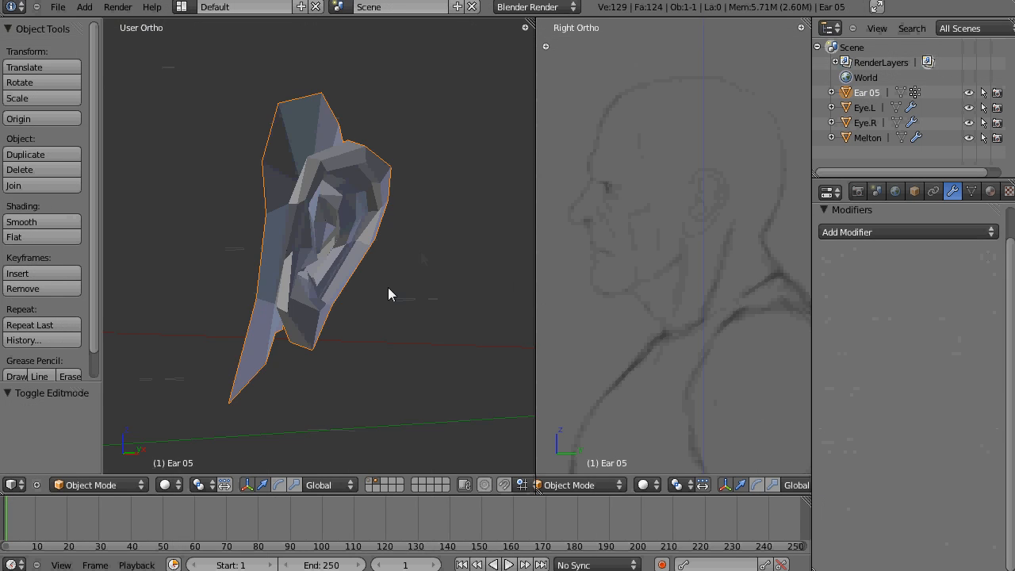
# Step: Edit the Ear 05 mesh and move the whole ear up to head height in front view
pyautogui.press('Tab')
pyautogui.scroll(-5, 369, 281)
pyautogui.press('1')
pyautogui.press('KP_1')
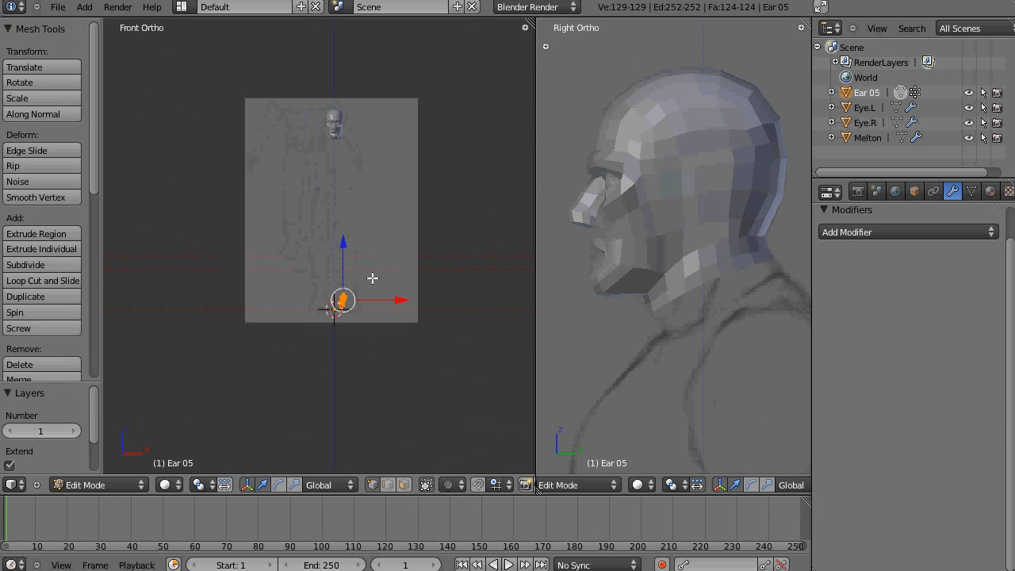
pyautogui.scroll(3, 372, 278)
pyautogui.press('g')
pyautogui.click(370, 127)
# Step: Position the ear beside the head, aligning it with the sketched ear in the side and front views
pyautogui.press('KP_3')
pyautogui.moveTo(376, 95); pyautogui.dragTo(521, 102)
pyautogui.press('KP_1')
pyautogui.keyDown('shift'); pyautogui.moveTo(318, 190); pyautogui.dragTo(333, 309, button='middle'); pyautogui.keyUp('shift')
pyautogui.scroll(9, 349, 277)
pyautogui.moveTo(527, 221); pyautogui.dragTo(481, 237)
pyautogui.click(487, 286)
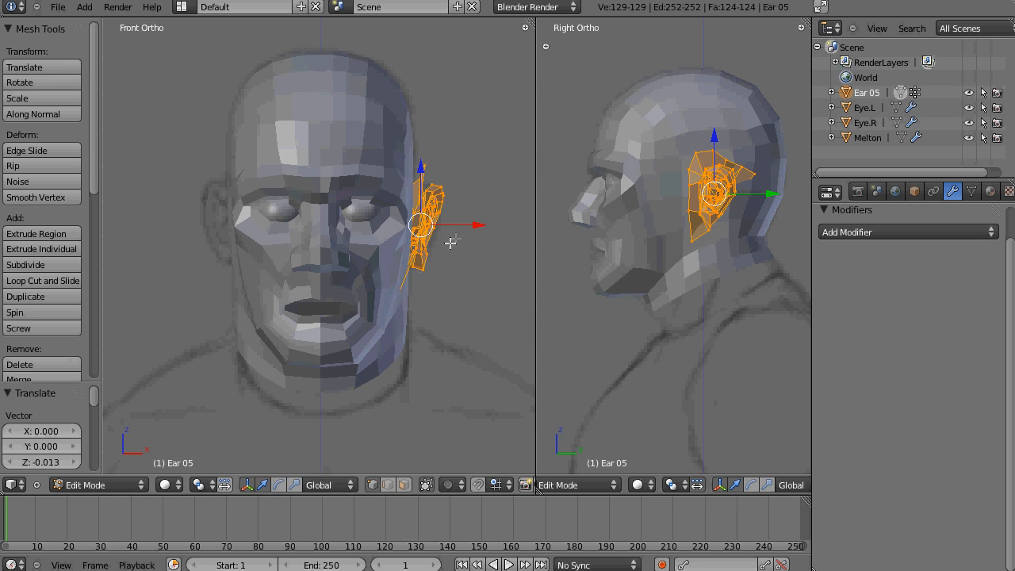
# Step: Shift the whole ear sideways, slightly outward from the side of the head
pyautogui.moveTo(450, 243); pyautogui.dragTo(278, 245, button='middle')
pyautogui.keyDown('shift'); pyautogui.moveTo(278, 246); pyautogui.dragTo(171, 249, button='middle'); pyautogui.keyUp('shift')
pyautogui.scroll(5, 238, 249)
pyautogui.moveTo(381, 254); pyautogui.dragTo(231, 281, button='middle')
pyautogui.moveTo(255, 213); pyautogui.dragTo(212, 214)
# Step: Delete the surplus faces from the rear of the ear's outer border
pyautogui.moveTo(222, 304); pyautogui.dragTo(361, 277, button='middle')
pyautogui.hotkey('ctrl', 'Tab')
pyautogui.click(335, 223)
pyautogui.press('x')
pyautogui.click(361, 279)
# Step: Select edge pairs on the ear's lower rear rim and pull them closer to the ear, raising the bottom pair 0.030 in Z
pyautogui.keyDown('shift'); pyautogui.rightClick(319, 213); pyautogui.keyUp('shift')
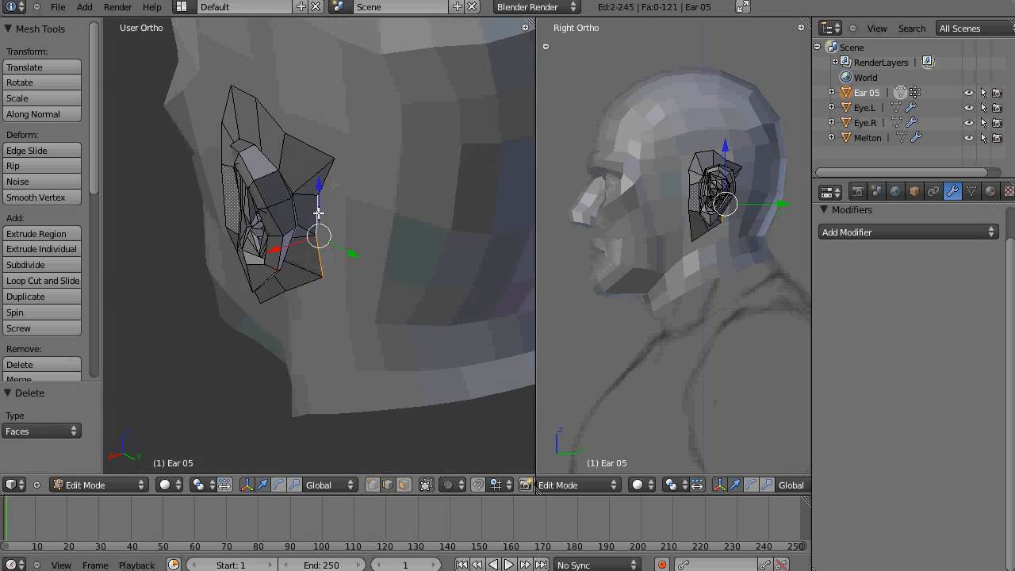
pyautogui.moveTo(318, 214); pyautogui.dragTo(309, 278, button='middle')
pyautogui.moveTo(281, 266); pyautogui.dragTo(272, 274)
pyautogui.moveTo(272, 275); pyautogui.dragTo(343, 95, button='middle')
pyautogui.rightClick(225, 347)
pyautogui.keyDown('shift'); pyautogui.rightClick(271, 319); pyautogui.keyUp('shift')
pyautogui.moveTo(249, 288); pyautogui.dragTo(249, 273)
pyautogui.moveTo(405, 258); pyautogui.dragTo(300, 297, button='middle')
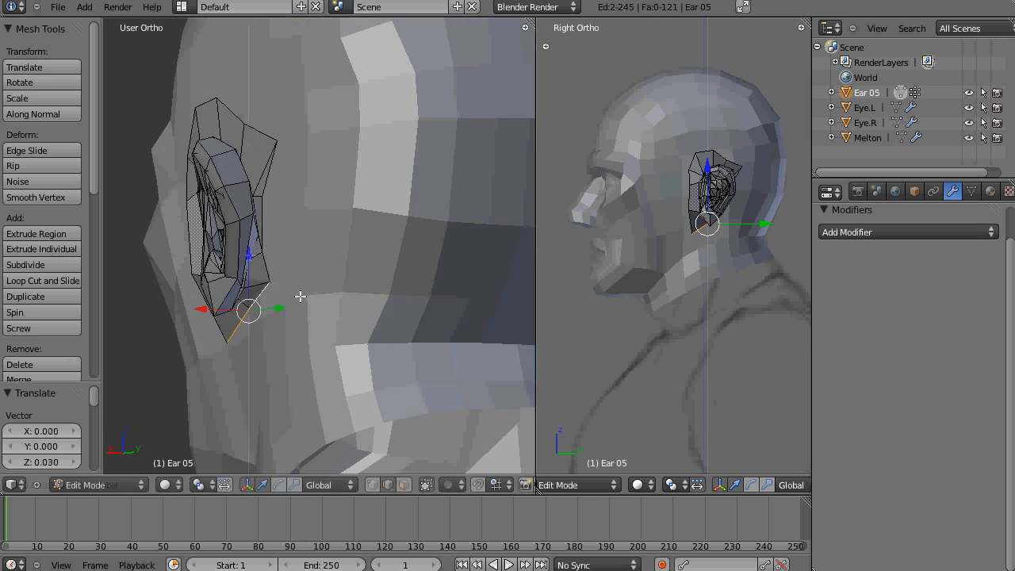
# Step: Adjust the rear and lower border edges of the ear sideways to even out the rim
pyautogui.moveTo(200, 308); pyautogui.dragTo(193, 309)
pyautogui.moveTo(195, 309); pyautogui.dragTo(265, 256, button='middle')
pyautogui.rightClick(236, 265)
pyautogui.moveTo(177, 268); pyautogui.dragTo(185, 267)
pyautogui.moveTo(301, 261); pyautogui.dragTo(302, 225, button='middle')
pyautogui.rightClick(245, 224)
pyautogui.moveTo(293, 225); pyautogui.dragTo(299, 224)
pyautogui.moveTo(303, 224); pyautogui.dragTo(309, 199, button='middle')
# Step: Switch to vertex selection and pull the ear's upper rim vertices inward toward the ear
pyautogui.hotkey('ctrl', 'Tab')
pyautogui.click(304, 186)
pyautogui.moveTo(276, 146); pyautogui.dragTo(269, 151, button='right')
pyautogui.moveTo(144, 111); pyautogui.dragTo(164, 144, button='right')
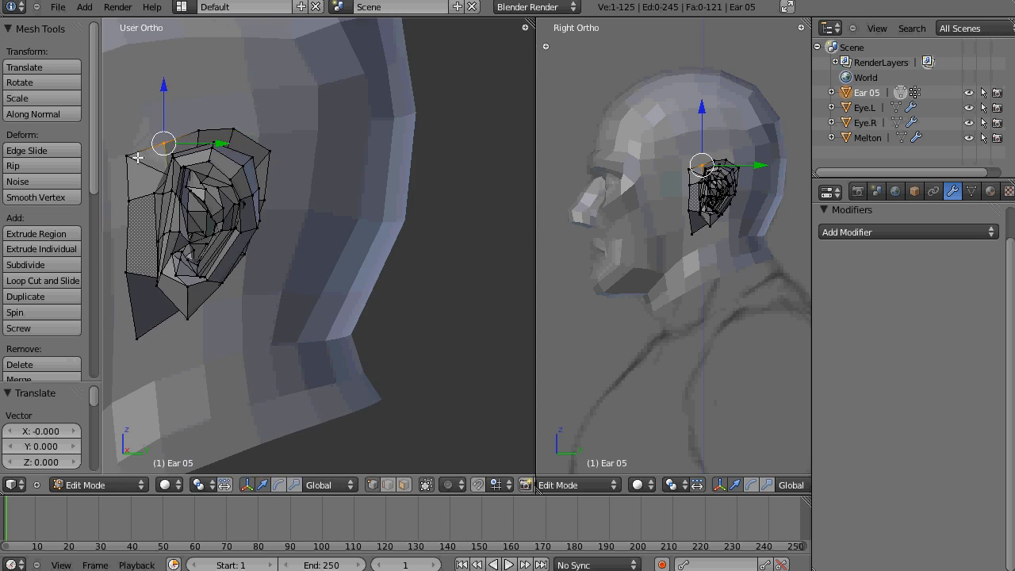
# Step: Zoom both views in on the ear and move the lowest rim vertex slightly upward
pyautogui.press('KP_1')
pyautogui.moveTo(137, 158); pyautogui.dragTo(433, 109, button='middle')
pyautogui.press('KP_Decimal')
pyautogui.scroll(3, 603, 206)
pyautogui.moveTo(536, 222); pyautogui.dragTo(446, 222)
pyautogui.keyDown('shift'); pyautogui.moveTo(571, 190); pyautogui.dragTo(491, 267, button='middle'); pyautogui.keyUp('shift')
pyautogui.keyDown('shift'); pyautogui.moveTo(379, 227); pyautogui.dragTo(304, 249, button='middle'); pyautogui.keyUp('shift')
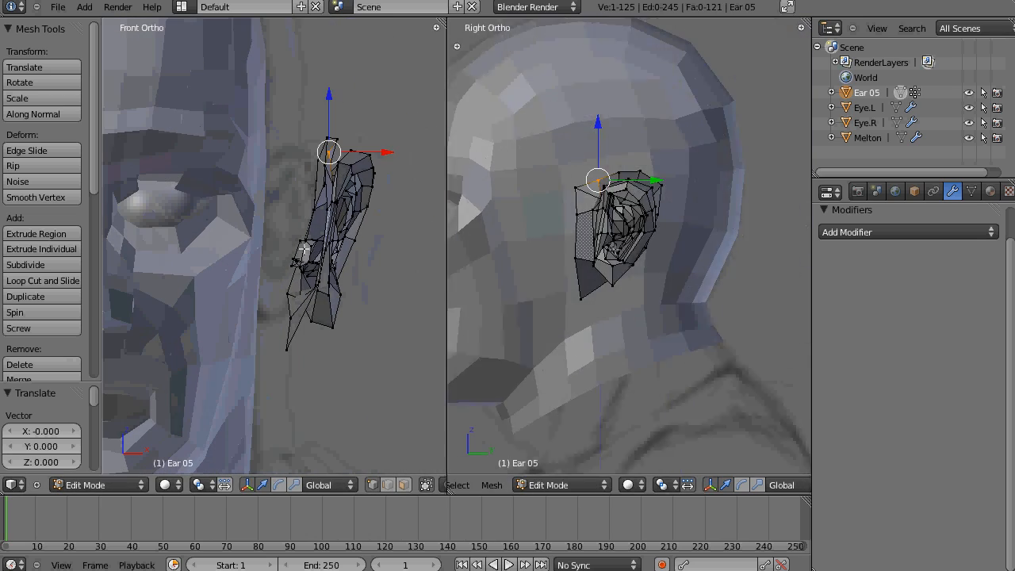
pyautogui.scroll(5, 618, 200)
pyautogui.press('g')
pyautogui.moveTo(627, 312); pyautogui.dragTo(538, 311, button='middle')
pyautogui.moveTo(533, 380); pyautogui.dragTo(532, 375, button='right')
# Step: Select the whole ear mesh and display the right side view in wireframe
pyautogui.press('KP_3')
pyautogui.moveTo(548, 270); pyautogui.dragTo(678, 306, button='middle')
pyautogui.press('a')
pyautogui.press('z')
pyautogui.scroll(-6, 686, 303)
pyautogui.press('KP_3')
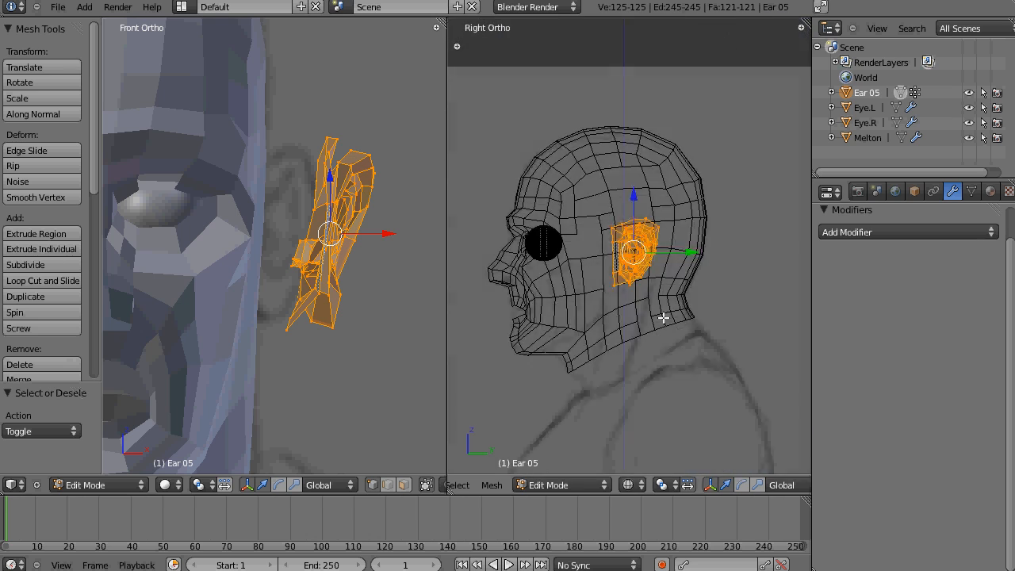
# Step: Nudge the ear forward and slightly down to match the side-view sketch, and return to solid shading
pyautogui.scroll(4, 661, 317)
pyautogui.moveTo(639, 203)
pyautogui.mouseDown()
pyautogui.moveTo(639, 230)
pyautogui.moveTo(639, 206)
pyautogui.mouseUp()
pyautogui.moveTo(694, 268); pyautogui.dragTo(675, 267)
pyautogui.moveTo(611, 203); pyautogui.dragTo(611, 204)
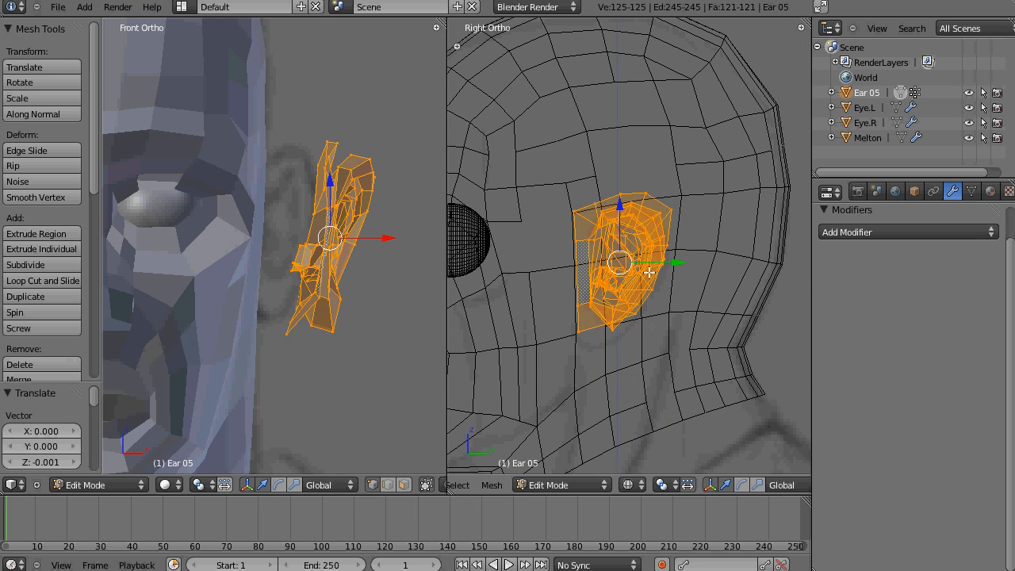
pyautogui.press('z')
pyautogui.press('z')
pyautogui.scroll(3, 607, 284)
pyautogui.press('z')
pyautogui.scroll(-3, 581, 232)
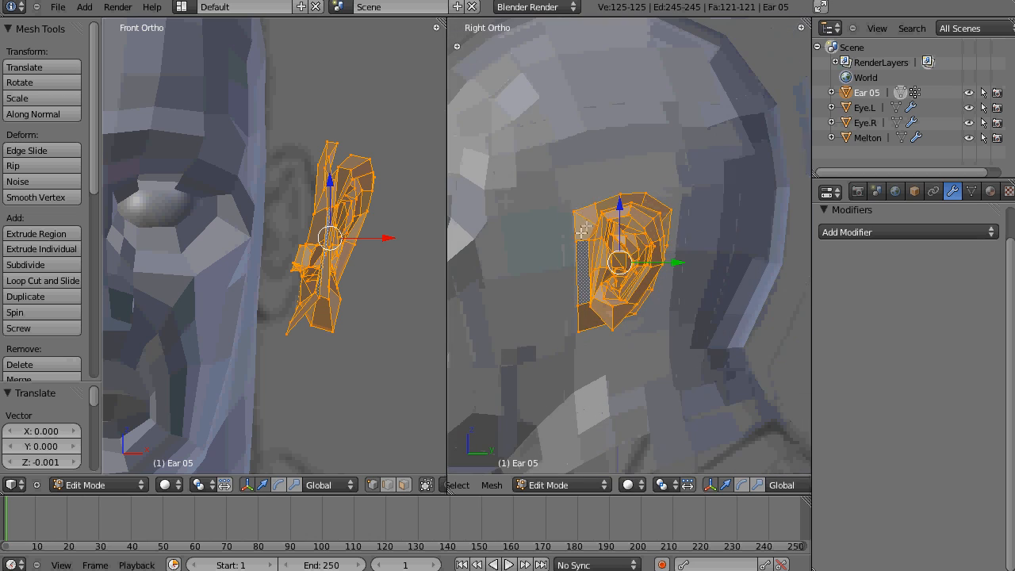
# Step: Join the ear object into the Melton head and deselect all geometry in the combined mesh
pyautogui.moveTo(680, 313); pyautogui.dragTo(657, 322, button='middle')
pyautogui.press('Tab')
pyautogui.rightClick(662, 208)
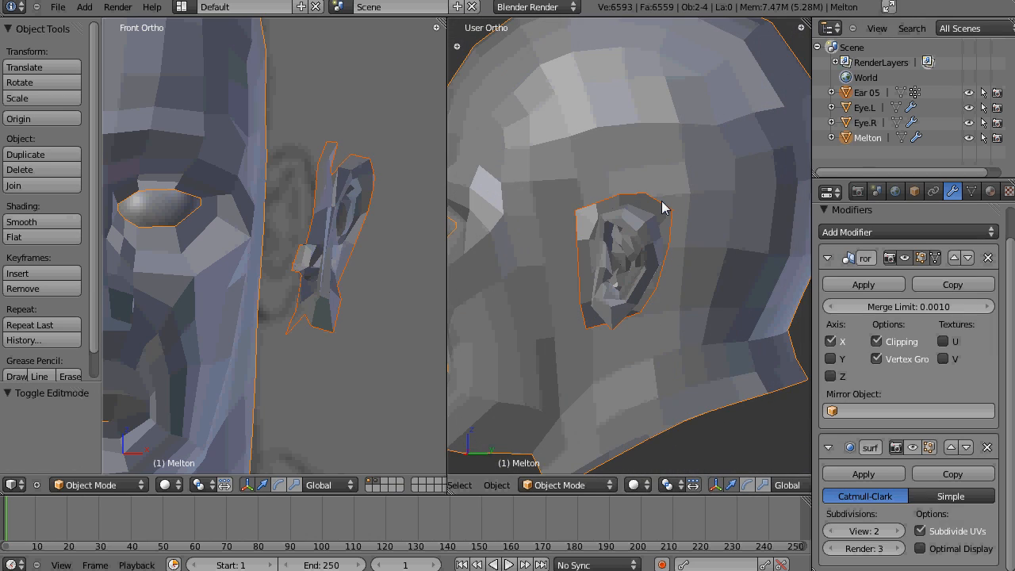
pyautogui.press('Tab')
pyautogui.press('KP_3')
pyautogui.press('a')
pyautogui.scroll(3, 674, 290)
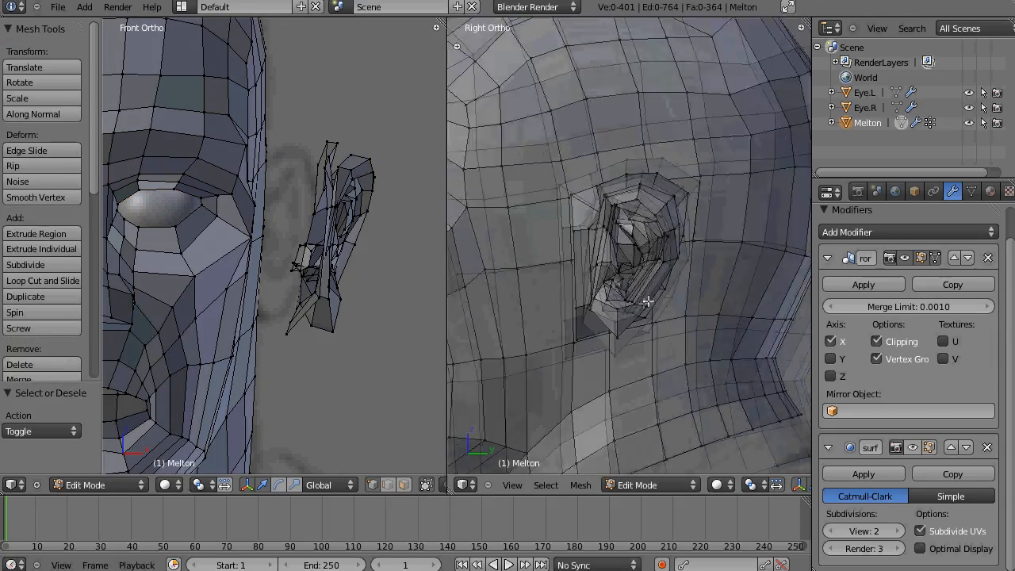
pyautogui.scroll(-3, 615, 337)
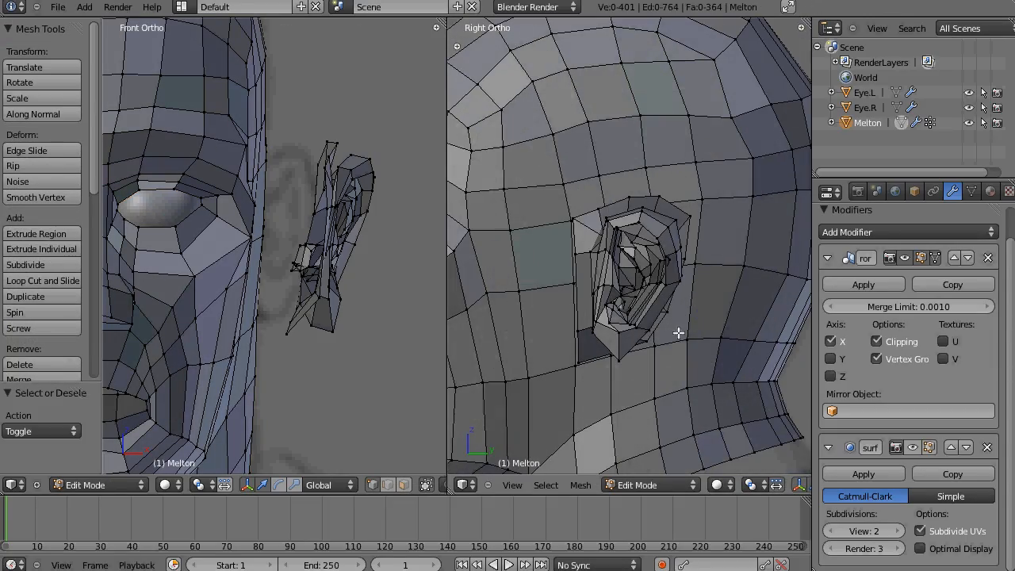
# Step: Select all linked ear geometry and slide it along X closer to the side of the head
pyautogui.press('l')
pyautogui.press('g')
pyautogui.press('x')
pyautogui.click(351, 254)
pyautogui.press('g')
pyautogui.press('x')
pyautogui.click(333, 337)
pyautogui.moveTo(333, 337); pyautogui.dragTo(301, 347, button='middle')
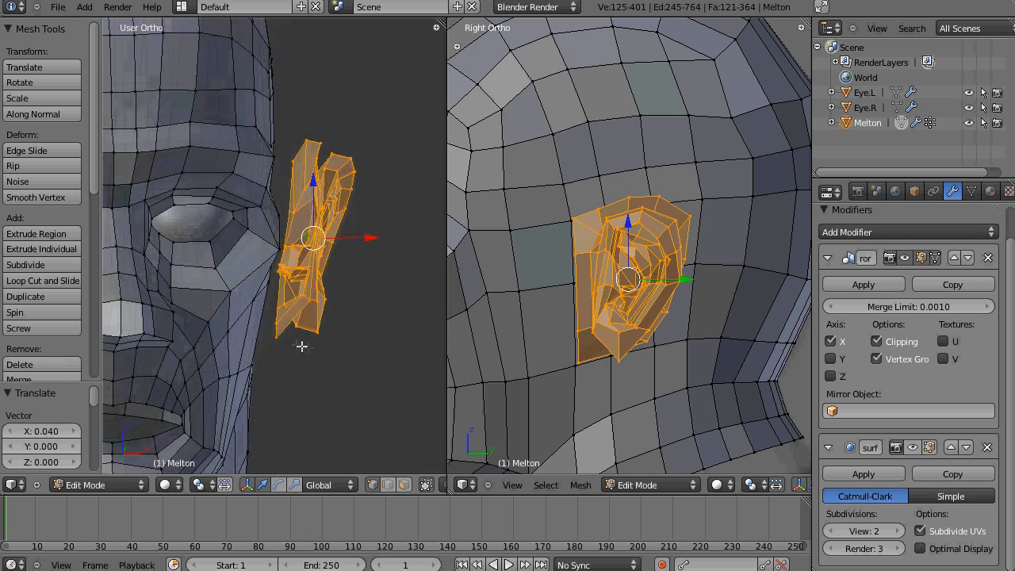
# Step: Move the ear's lower front border vertex along X toward the side of the head
pyautogui.press('KP_1')
pyautogui.moveTo(621, 365); pyautogui.dragTo(547, 364, button='middle')
pyautogui.rightClick(644, 356)
pyautogui.press('g')
pyautogui.press('x')
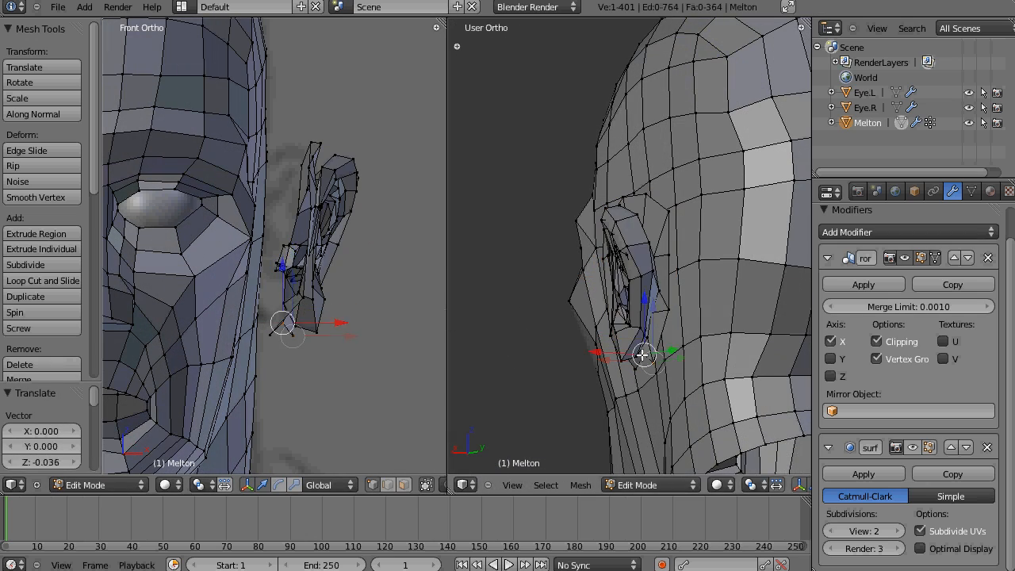
pyautogui.moveTo(621, 325); pyautogui.dragTo(617, 322)
# Step: Reposition the ear's outer border vertices in the side view to line up with the surrounding head vertices
pyautogui.press('KP_3')
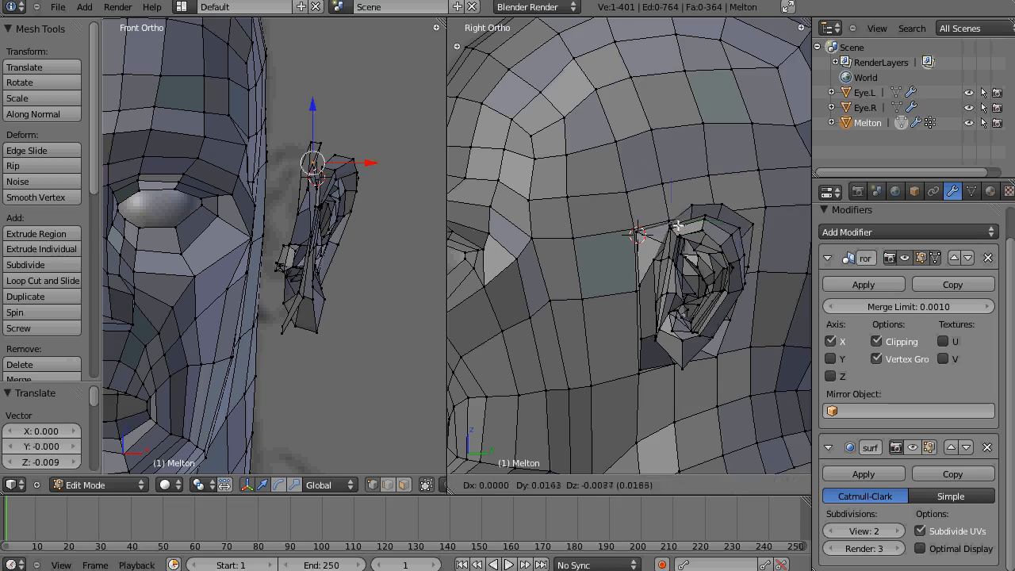
pyautogui.click(762, 354)
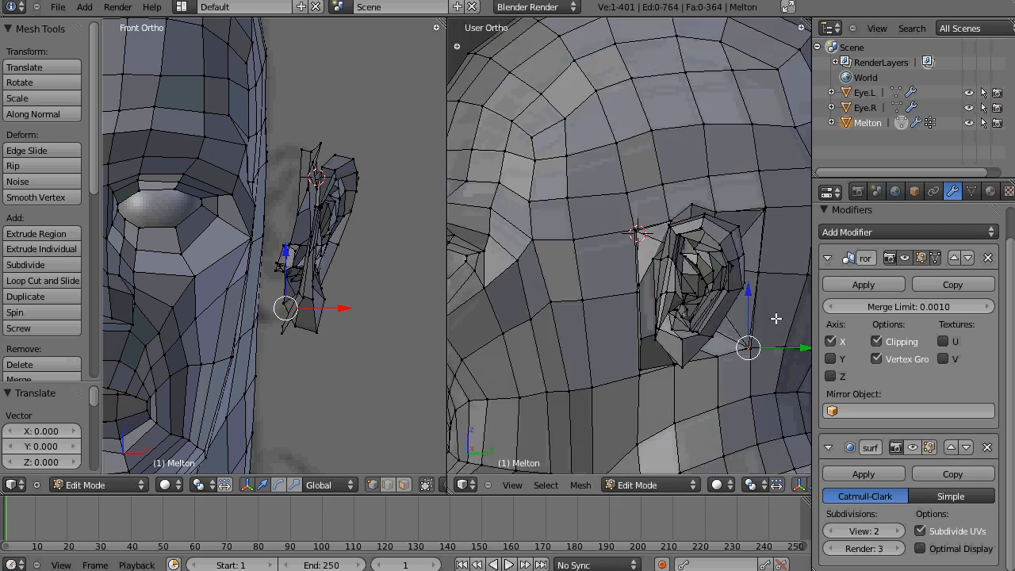
pyautogui.moveTo(749, 349); pyautogui.dragTo(702, 337, button='middle')
pyautogui.click(736, 315)
# Step: Move the vertex on the ear's front border down by about 0.027 along Z
pyautogui.rightClick(657, 231)
pyautogui.press('g')
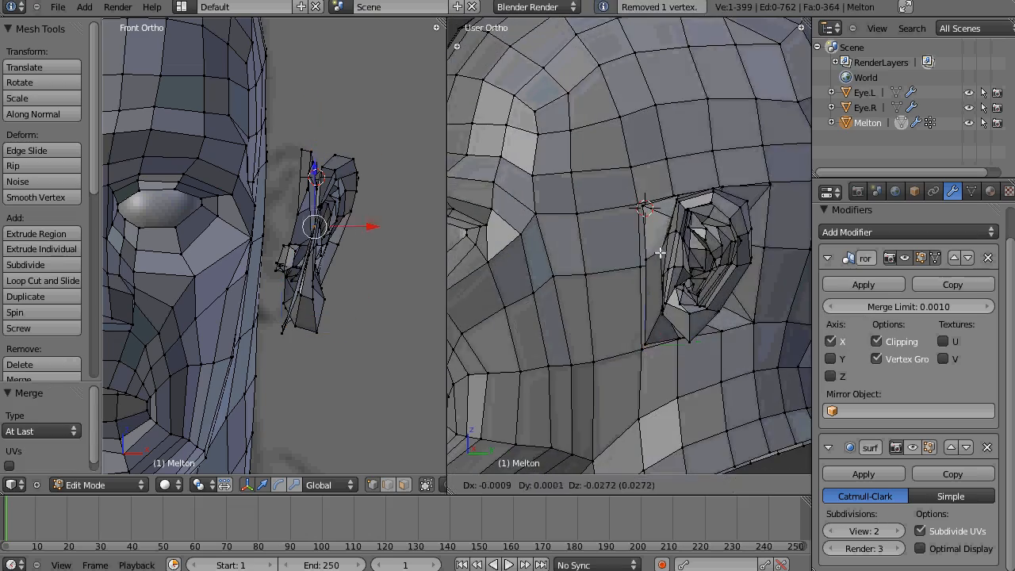
pyautogui.click(659, 252)
# Step: Shift vertices on the ear's upper front border inward along X, starting with about -0.003
pyautogui.moveTo(662, 257); pyautogui.dragTo(785, 293, button='middle')
pyautogui.moveTo(706, 247); pyautogui.dragTo(703, 246)
pyautogui.scroll(4, 714, 254)
pyautogui.moveTo(754, 272)
pyautogui.mouseDown(button='middle')
pyautogui.moveTo(758, 215)
pyautogui.moveTo(752, 276)
pyautogui.mouseUp(button='middle')
pyautogui.rightClick(693, 184)
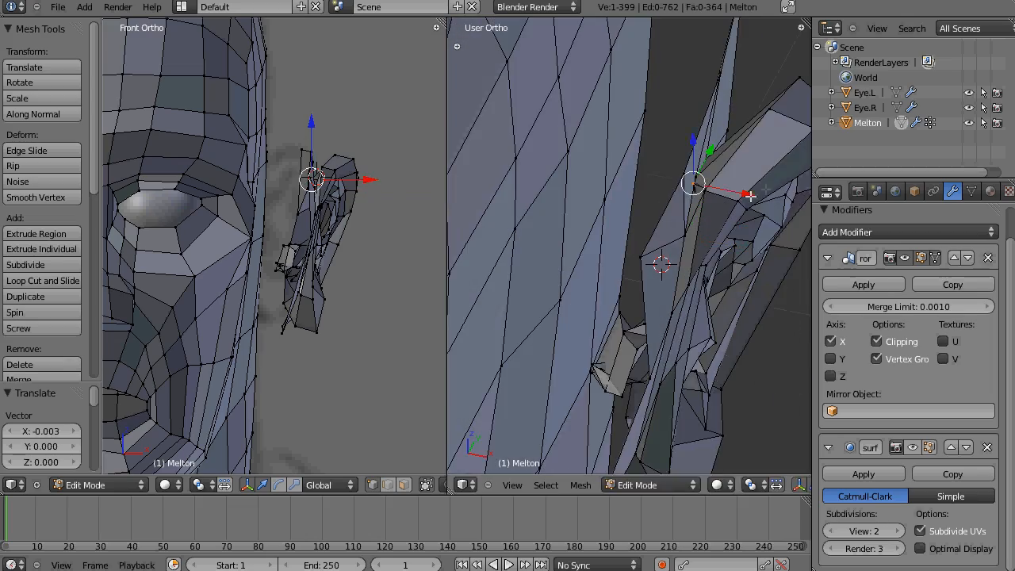
pyautogui.click(782, 238)
# Step: Slide the neighbouring front border vertices along X to even out the ear's base, by about 0.008 for the last one
pyautogui.moveTo(782, 239); pyautogui.dragTo(732, 139, button='middle')
pyautogui.moveTo(710, 183); pyautogui.dragTo(709, 182)
pyautogui.moveTo(709, 183); pyautogui.dragTo(761, 238, button='middle')
pyautogui.scroll(-3, 593, 302)
pyautogui.rightClick(580, 184)
pyautogui.moveTo(639, 186); pyautogui.dragTo(644, 187)
# Step: Adjust the vertex beside the ear's upper front rim and shift the topmost border vertex slightly along X
pyautogui.moveTo(644, 188); pyautogui.dragTo(476, 218, button='middle')
pyautogui.rightClick(544, 224)
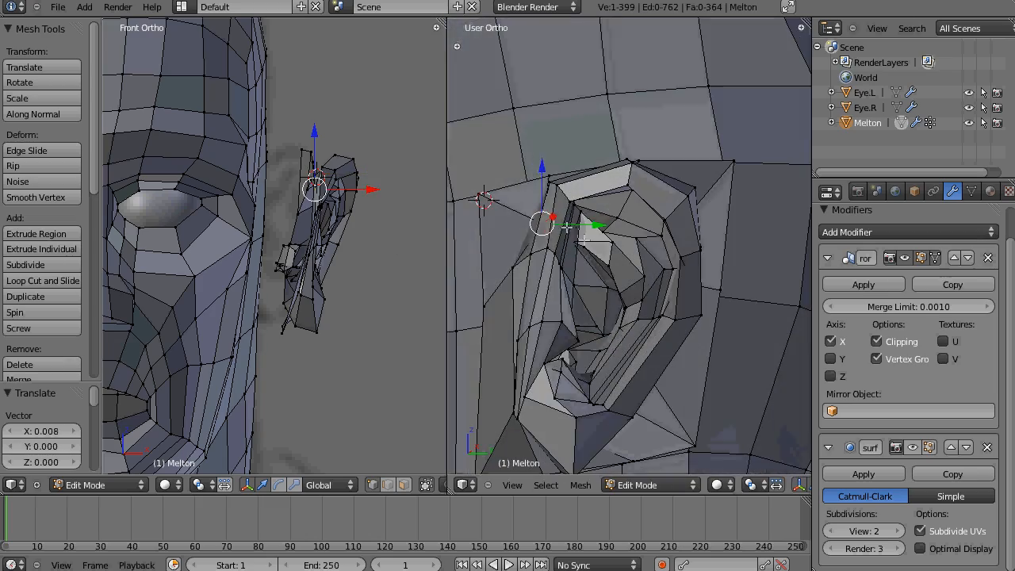
pyautogui.click(540, 218)
pyautogui.moveTo(540, 218); pyautogui.dragTo(698, 208, button='middle')
pyautogui.scroll(-3, 788, 193)
pyautogui.rightClick(673, 198)
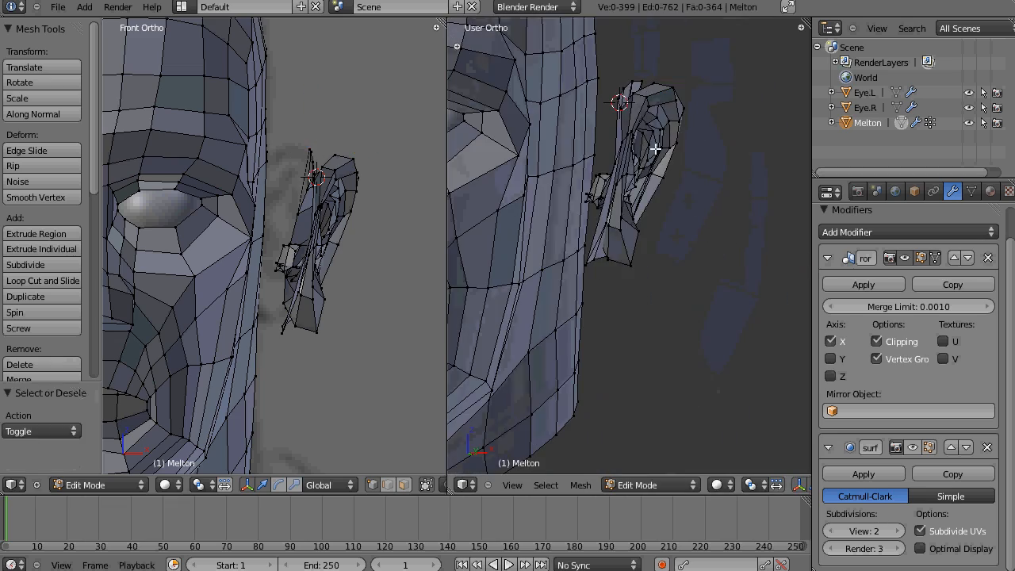
# Step: Hide the ear geometry and delete the head faces behind it to open a hole
pyautogui.press('h')
pyautogui.press('KP_3')
pyautogui.moveTo(652, 252); pyautogui.dragTo(563, 179, button='middle')
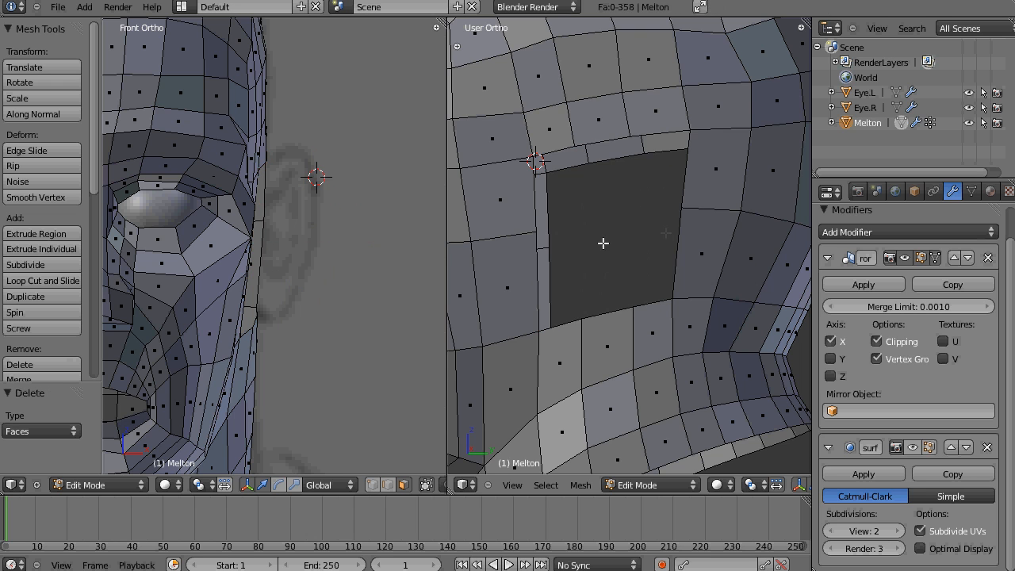
# Step: Reveal the hidden ear and move it about -0.049 along X into the hole in the head
pyautogui.press('g')
pyautogui.press('x')
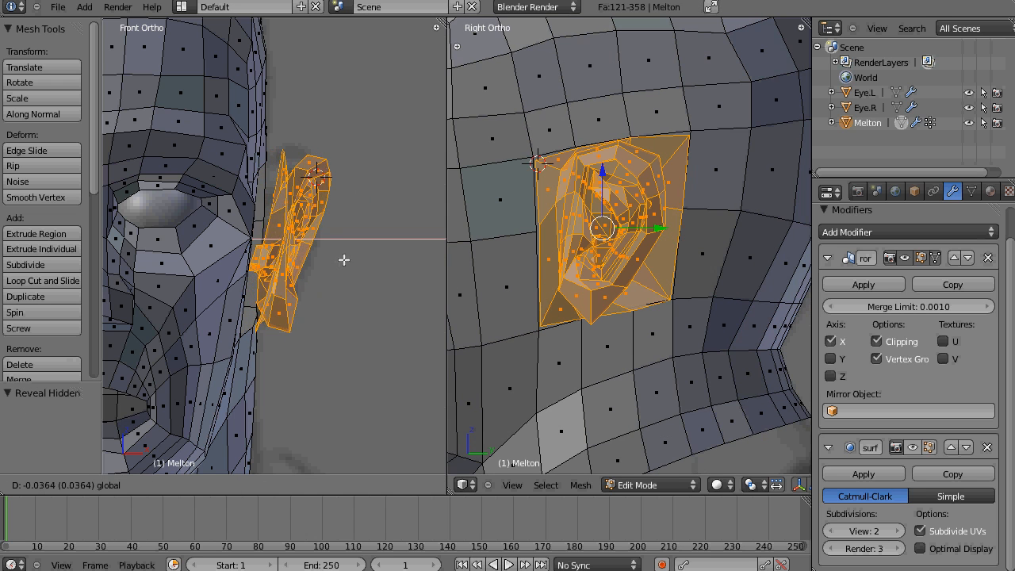
pyautogui.click(336, 260)
# Step: Merge the ear's upper front corner vertex into the matching head vertex, using At Last
pyautogui.scroll(3, 513, 181)
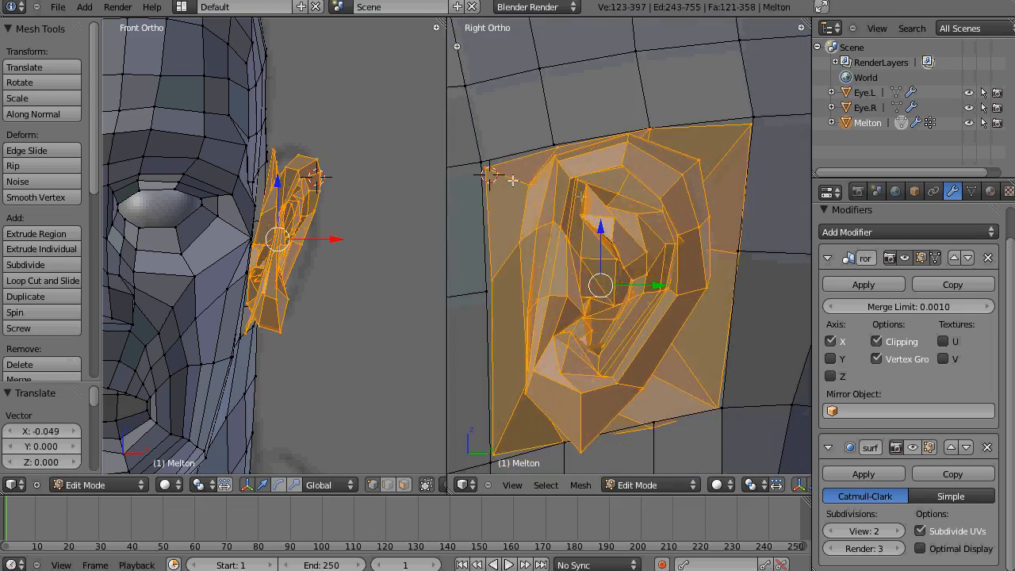
pyautogui.rightClick(486, 166)
pyautogui.keyDown('shift'); pyautogui.rightClick(482, 162); pyautogui.keyUp('shift')
pyautogui.hotkey('shift', 's')
pyautogui.click(546, 265)
pyautogui.keyDown('shift'); pyautogui.moveTo(597, 265); pyautogui.dragTo(608, 229, button='middle'); pyautogui.keyUp('shift')
pyautogui.press('z')
pyautogui.press('z')
pyautogui.hotkey('alt', 'm')
pyautogui.click(608, 229)
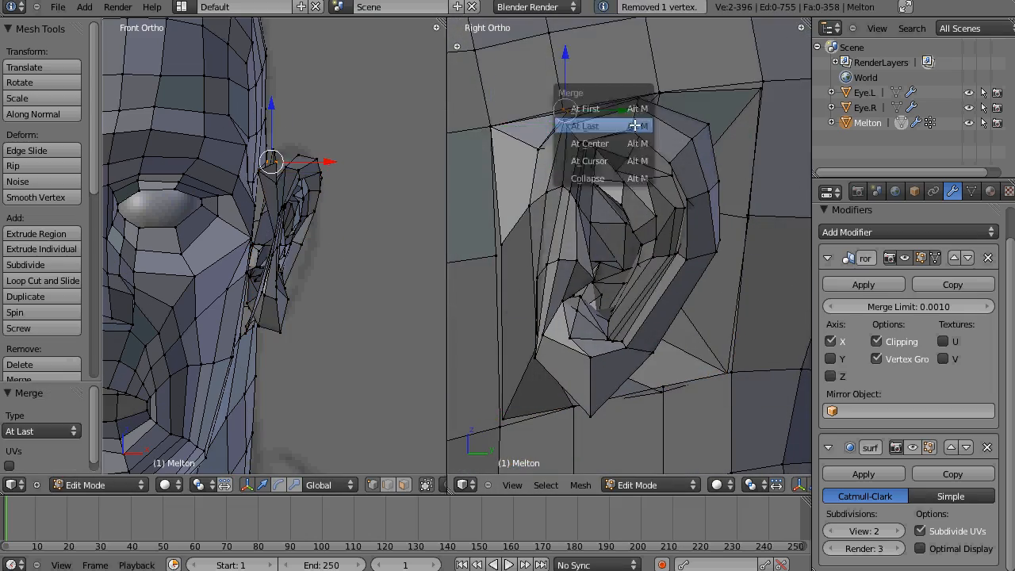
# Step: Merge the ear's upper edge, upper rear corner and front edge vertices into the matching vertices of the hole, using At Last
pyautogui.click(635, 125)
pyautogui.moveTo(635, 125); pyautogui.dragTo(674, 140, button='middle')
pyautogui.moveTo(670, 230); pyautogui.dragTo(669, 192, button='middle')
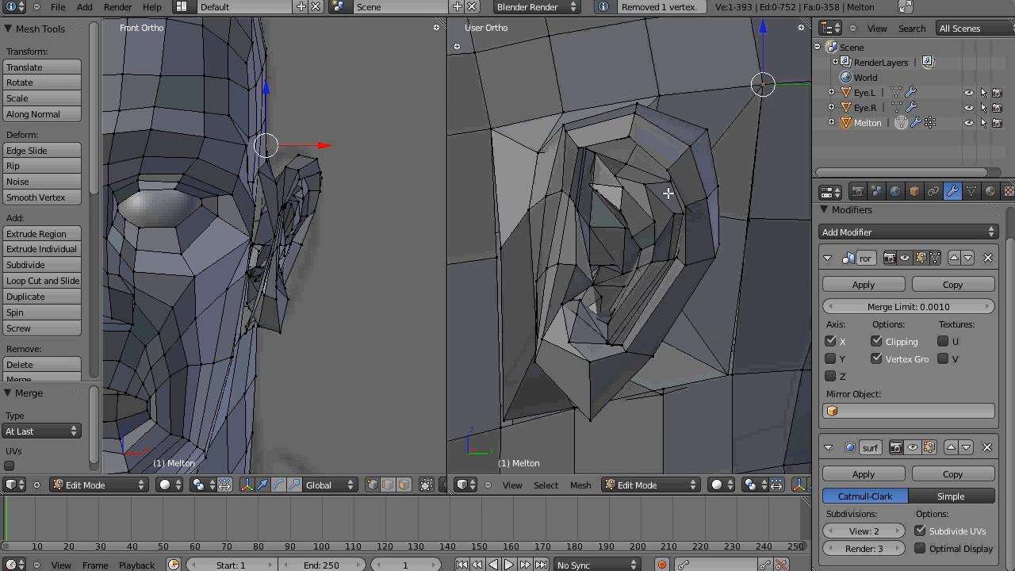
pyautogui.click(540, 300)
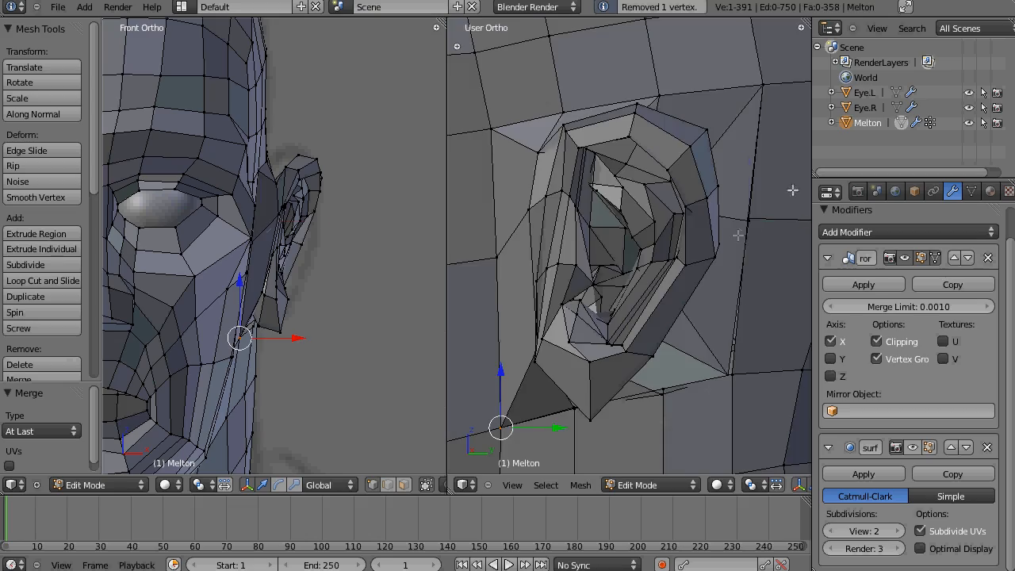
# Step: Merge the ear's rear edge and lower rear corner vertices into the matching head vertices, using At Last
pyautogui.rightClick(748, 221)
pyautogui.moveTo(749, 225); pyautogui.dragTo(710, 233, button='middle')
pyautogui.keyDown('shift'); pyautogui.rightClick(750, 223); pyautogui.keyUp('shift')
pyautogui.hotkey('alt', 'm')
pyautogui.click(780, 265)
pyautogui.moveTo(750, 329)
pyautogui.mouseDown(button='middle')
pyautogui.moveTo(458, 295)
pyautogui.moveTo(745, 345)
pyautogui.mouseUp(button='middle')
pyautogui.rightClick(736, 348)
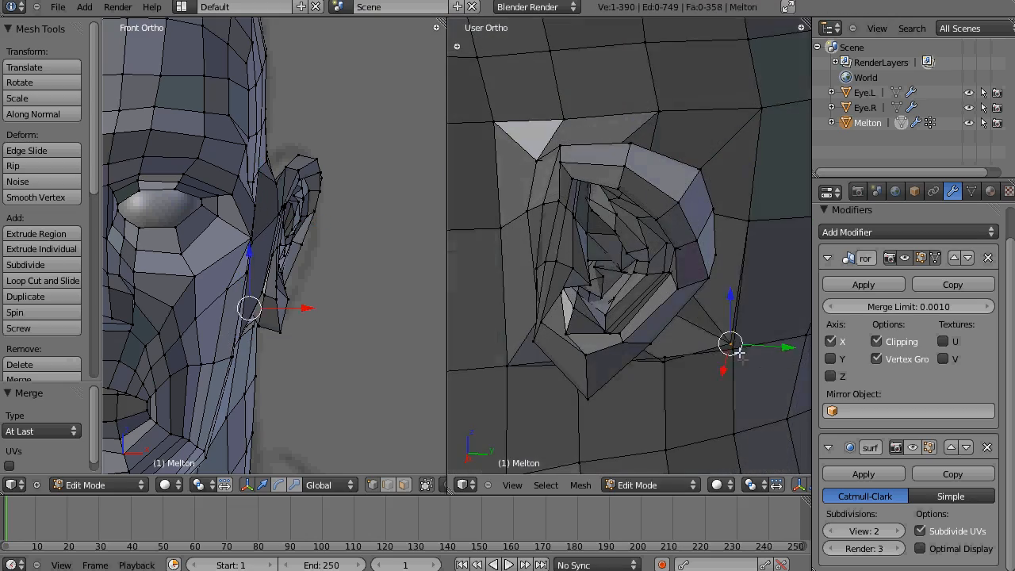
pyautogui.keyDown('shift'); pyautogui.rightClick(736, 349); pyautogui.keyUp('shift')
pyautogui.hotkey('alt', 'm')
pyautogui.click(738, 352)
# Step: Merge the two vertices along the ear's lower edge into the matching head vertices, using At Last
pyautogui.rightClick(666, 363)
pyautogui.moveTo(678, 347); pyautogui.dragTo(627, 337, button='middle')
pyautogui.keyDown('shift'); pyautogui.rightClick(664, 365); pyautogui.keyUp('shift')
pyautogui.hotkey('alt', 'm')
pyautogui.click(705, 365)
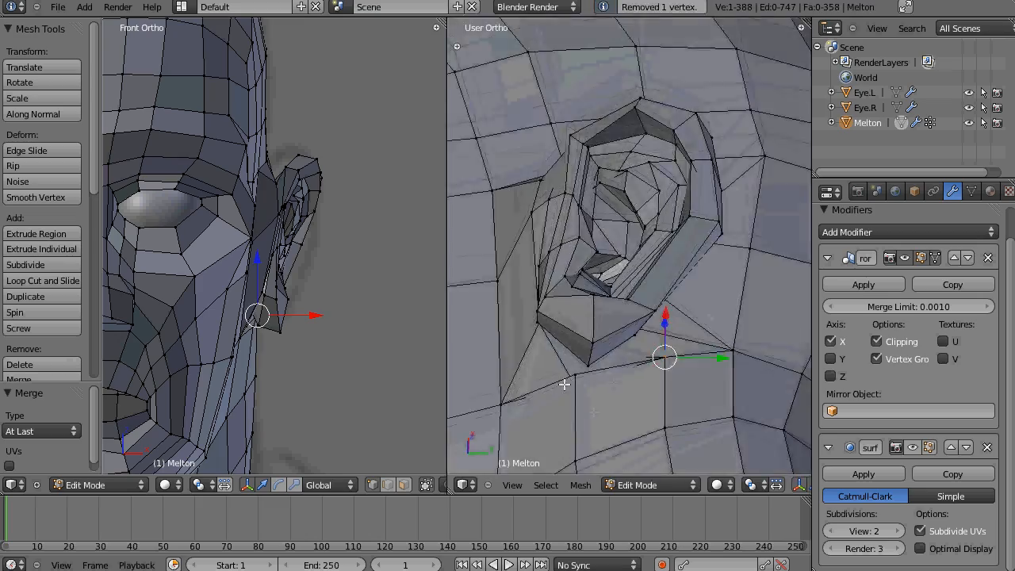
pyautogui.moveTo(564, 385); pyautogui.dragTo(591, 416, button='middle')
pyautogui.rightClick(581, 379)
pyautogui.keyDown('shift'); pyautogui.rightClick(591, 385); pyautogui.keyUp('shift')
pyautogui.hotkey('alt', 'm')
pyautogui.click(593, 387)
# Step: Raise the vertex in front of the ear along Z and shift the lower front vertex along X
pyautogui.moveTo(618, 351); pyautogui.dragTo(587, 317, button='middle')
pyautogui.rightClick(559, 225)
pyautogui.moveTo(333, 214); pyautogui.dragTo(330, 185)
pyautogui.rightClick(567, 177)
pyautogui.rightClick(566, 350)
pyautogui.moveTo(321, 292); pyautogui.dragTo(312, 293)
# Step: Raise the vertex at the bottom of the earlobe along Z
pyautogui.scroll(2, 312, 294)
pyautogui.keyDown('shift'); pyautogui.moveTo(298, 304); pyautogui.dragTo(357, 271, button='middle'); pyautogui.keyUp('shift')
pyautogui.rightClick(343, 338)
pyautogui.moveTo(341, 280); pyautogui.dragTo(342, 256)
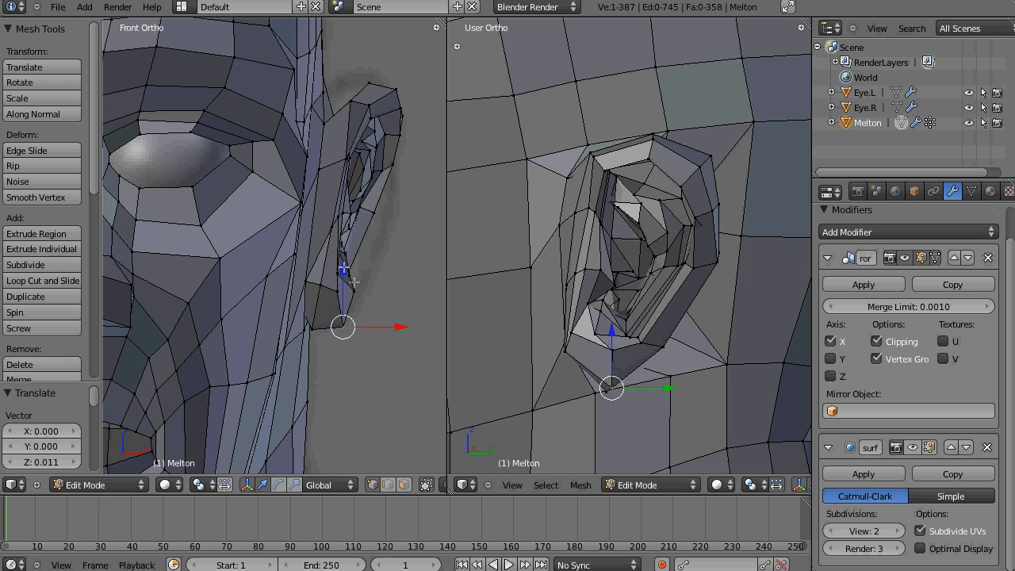
# Step: Reposition the head vertices around the ear, including its lower front and upper rear corners, into a rounder loop
pyautogui.moveTo(366, 108); pyautogui.dragTo(373, 109)
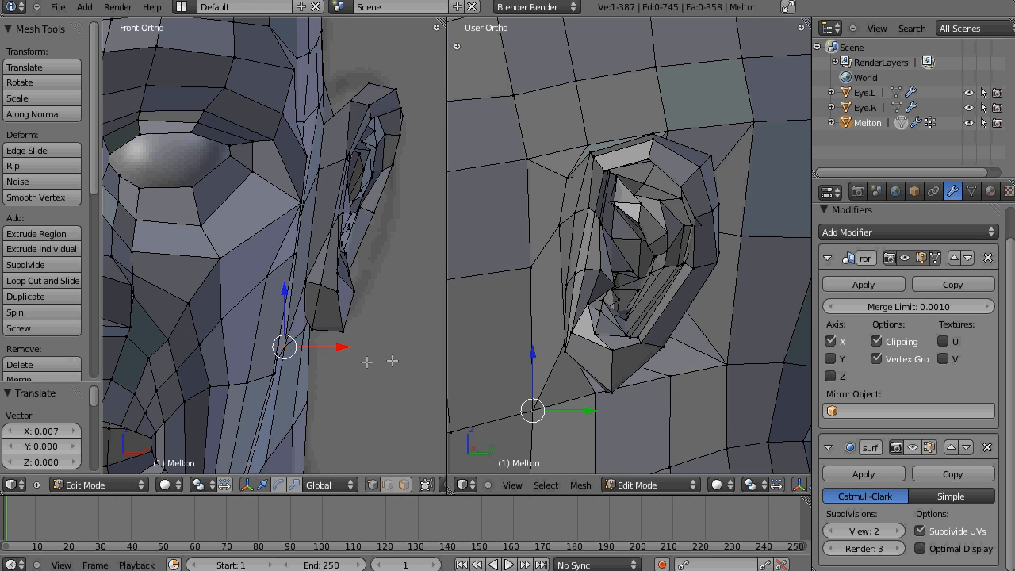
pyautogui.moveTo(540, 323); pyautogui.dragTo(540, 314)
pyautogui.moveTo(590, 377); pyautogui.dragTo(599, 377)
pyautogui.moveTo(342, 314); pyautogui.dragTo(348, 313)
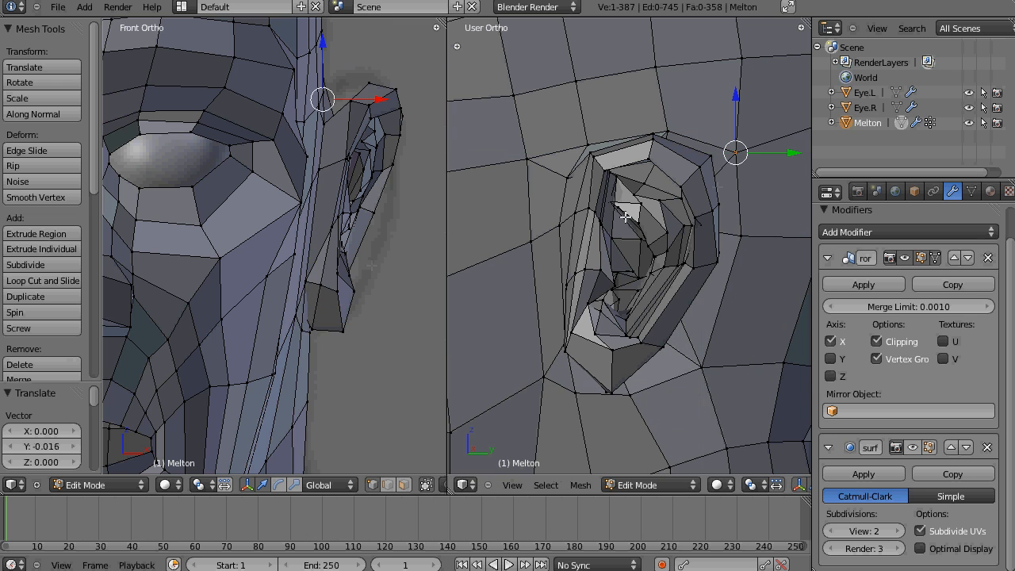
# Step: Slide the vertex on the back of the ear about 0.007 along X
pyautogui.moveTo(370, 257); pyautogui.dragTo(421, 245, button='middle')
pyautogui.rightClick(202, 198)
pyautogui.press('z')
pyautogui.press('z')
pyautogui.press('z')
pyautogui.scroll(5, 222, 206)
pyautogui.rightClick(349, 222)
pyautogui.press('z')
pyautogui.moveTo(293, 221); pyautogui.dragTo(276, 221)
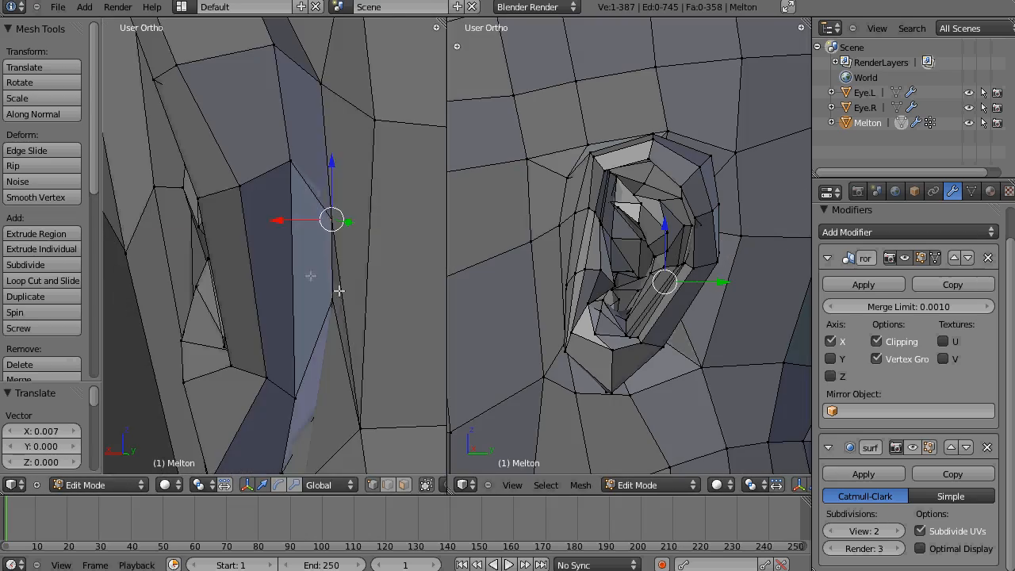
# Step: Adjust the vertices behind the earlobe along X to smooth its transition into the head
pyautogui.rightClick(339, 291)
pyautogui.moveTo(339, 291); pyautogui.dragTo(257, 266, button='middle')
pyautogui.keyDown('shift'); pyautogui.moveTo(316, 414); pyautogui.dragTo(311, 286, button='middle'); pyautogui.keyUp('shift')
pyautogui.press('z')
pyautogui.rightClick(289, 248)
pyautogui.press('z')
pyautogui.moveTo(236, 242); pyautogui.dragTo(225, 247)
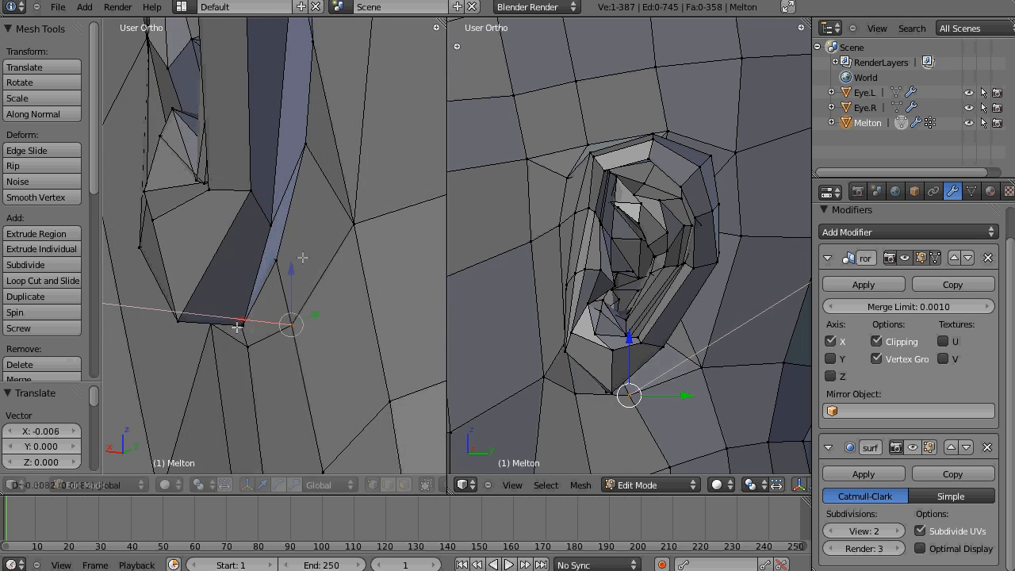
# Step: Shift the head vertices behind the upper part of the ear along X
pyautogui.moveTo(292, 223); pyautogui.dragTo(292, 223)
pyautogui.scroll(-6, 292, 223)
pyautogui.keyDown('shift'); pyautogui.moveTo(292, 223); pyautogui.dragTo(286, 341, button='middle'); pyautogui.keyUp('shift')
pyautogui.rightClick(257, 174)
pyautogui.moveTo(336, 226); pyautogui.dragTo(323, 237, button='middle')
pyautogui.click(234, 382)
pyautogui.rightClick(291, 188)
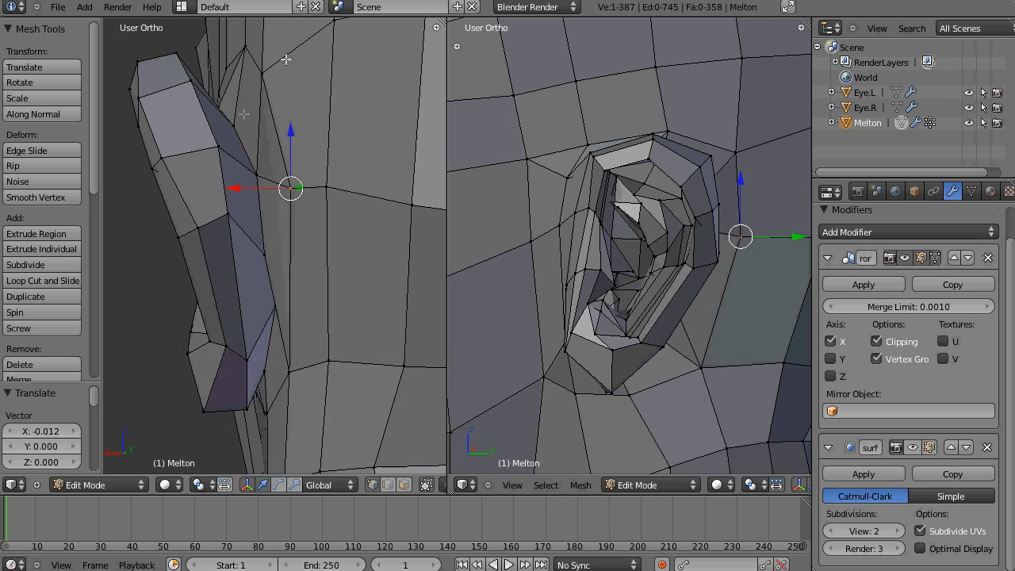
pyautogui.moveTo(212, 255); pyautogui.dragTo(208, 254)
# Step: Apply the Subdivision Surface modifier to the editing cage and toggle Edit Mode off and on
pyautogui.moveTo(289, 317); pyautogui.dragTo(300, 175, button='middle')
pyautogui.scroll(-2, 314, 314)
pyautogui.click(931, 450)
pyautogui.press('Tab')
pyautogui.press('Tab')
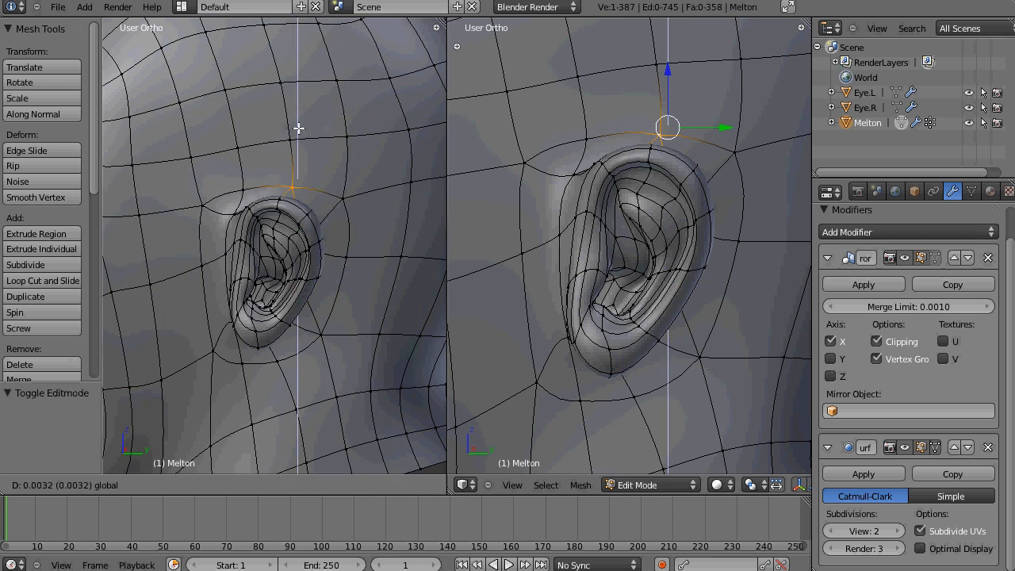
# Step: Raise the vertex above the ear slightly along Z and reshape the ear's outer rim with smooth proportional editing
pyautogui.click(298, 128)
pyautogui.moveTo(298, 128); pyautogui.dragTo(306, 215, button='middle')
pyautogui.press('KP_1')
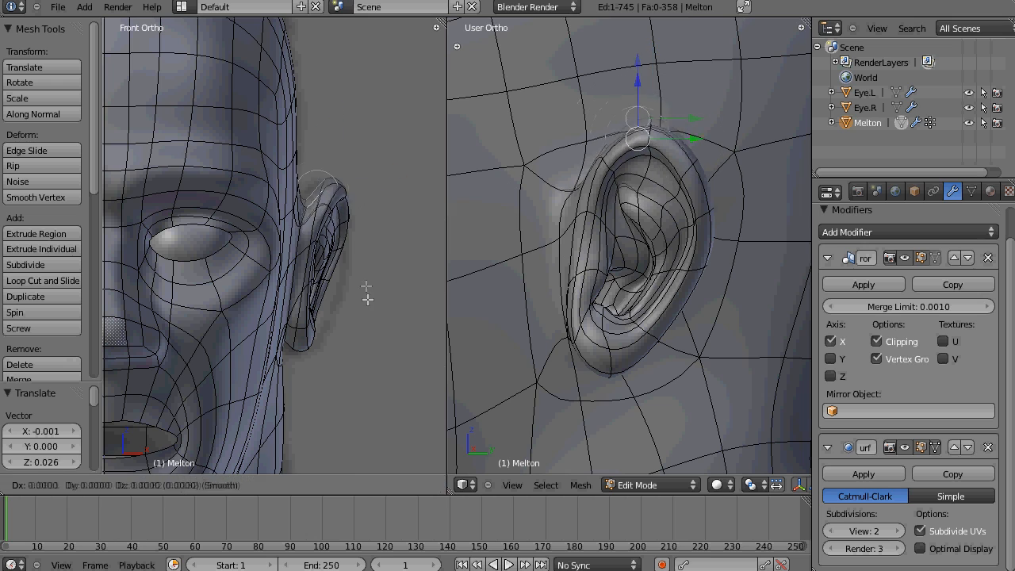
pyautogui.press('g')
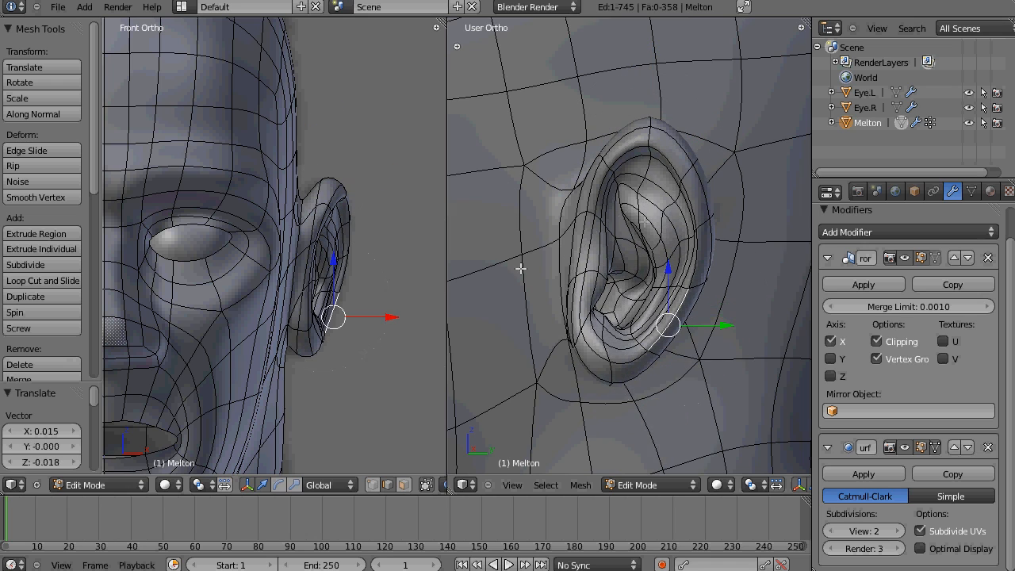
# Step: Reshape the ear's upper rear rim by moving its edge with smooth proportional editing
pyautogui.rightClick(707, 191)
pyautogui.scroll(-3, 673, 222)
pyautogui.scroll(3, 697, 238)
pyautogui.press('g')
pyautogui.click(730, 215)
# Step: Move the edges on the lower rear rim and the earlobe with smooth proportional editing to refine the ear's outline
pyautogui.rightClick(641, 326)
pyautogui.press('g')
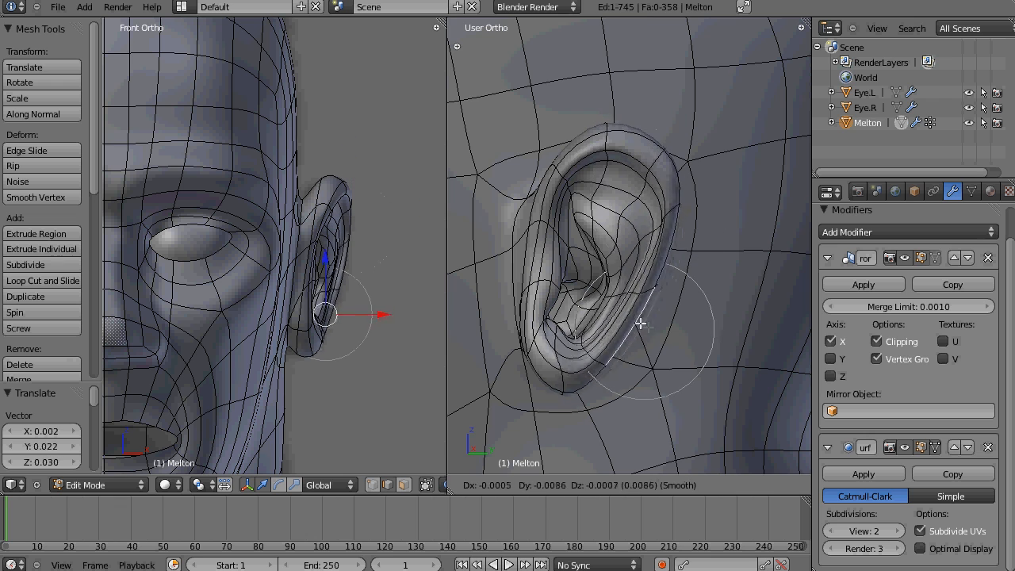
pyautogui.click(641, 322)
pyautogui.rightClick(565, 357)
pyautogui.press('g')
pyautogui.click(560, 353)
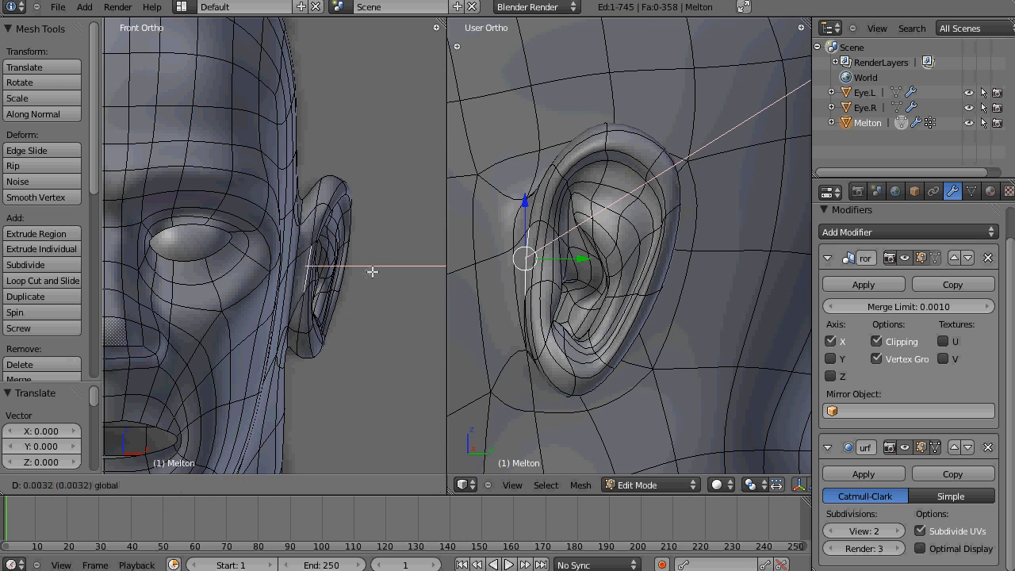
# Step: Slide the edges where the front of the ear meets the head along X
pyautogui.moveTo(366, 222); pyautogui.dragTo(365, 223)
pyautogui.moveTo(365, 223); pyautogui.dragTo(341, 199, button='middle')
pyautogui.rightClick(292, 290)
pyautogui.keyDown('shift'); pyautogui.rightClick(295, 236); pyautogui.keyUp('shift')
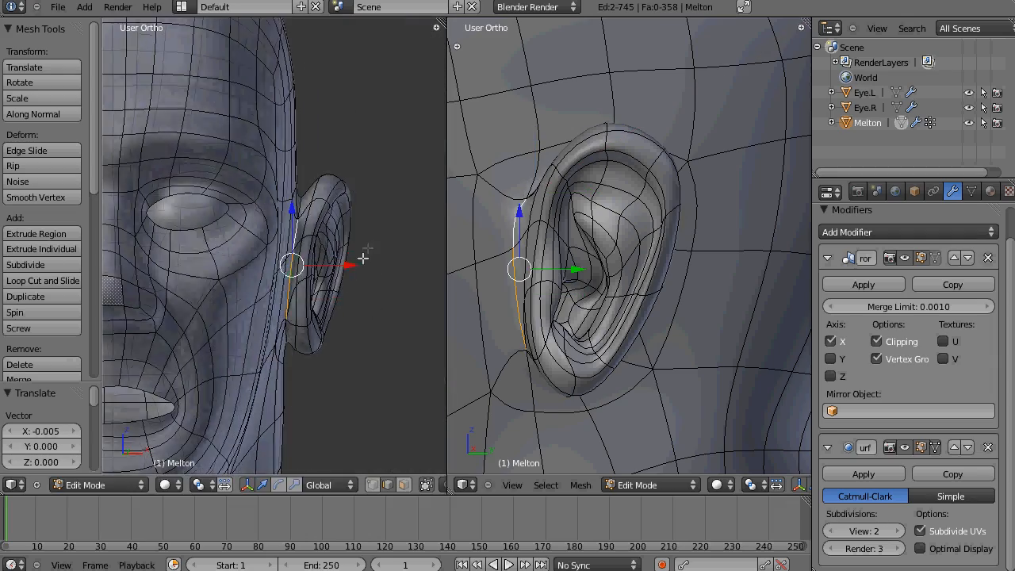
pyautogui.moveTo(351, 267); pyautogui.dragTo(354, 270)
pyautogui.moveTo(356, 275); pyautogui.dragTo(230, 278, button='middle')
pyautogui.moveTo(349, 274); pyautogui.dragTo(337, 276)
pyautogui.hotkey('ctrl', 'z')
# Step: Deselect everything and examine the full head in front view and in right-side wireframe against the reference sketches
pyautogui.moveTo(349, 280); pyautogui.dragTo(486, 308, button='middle')
pyautogui.scroll(-2, 63, 313)
pyautogui.scroll(-4, 293, 331)
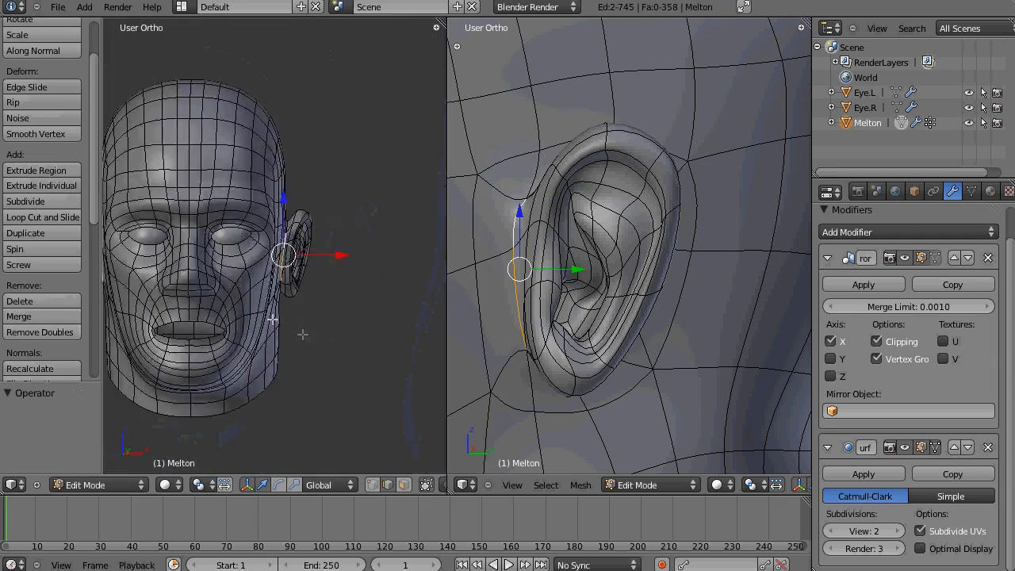
pyautogui.press('KP_1')
pyautogui.press('z')
pyautogui.press('KP_3')
pyautogui.scroll(-3, 649, 362)
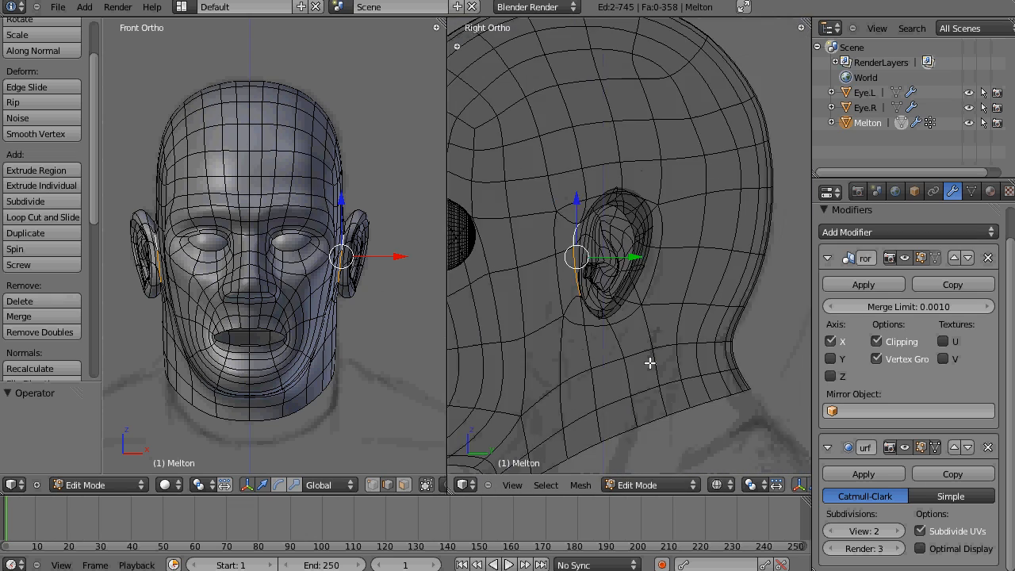
pyautogui.press('a')
pyautogui.scroll(-3, 661, 321)
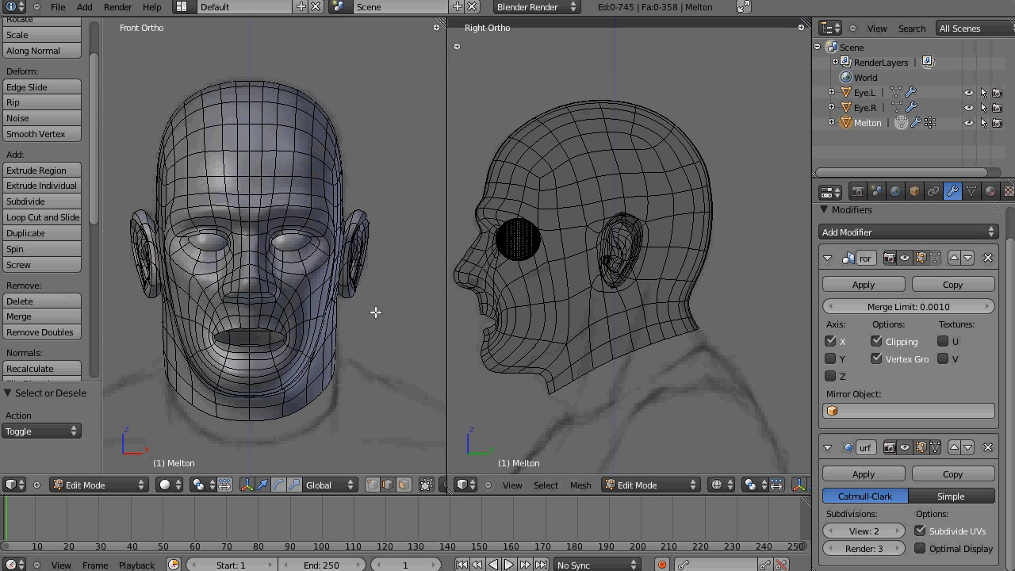
# Step: Widen the solid-shaded 3D view and frame the ear up close
pyautogui.moveTo(376, 313); pyautogui.dragTo(277, 314, button='middle')
pyautogui.moveTo(447, 309); pyautogui.dragTo(530, 308)
pyautogui.scroll(4, 385, 309)
pyautogui.keyDown('shift'); pyautogui.moveTo(446, 307); pyautogui.dragTo(273, 327, button='middle'); pyautogui.keyUp('shift')
pyautogui.scroll(2, 395, 272)
pyautogui.scroll(2, 395, 272)
# Step: Shift the edge in front of the ear forward along Y, finishing with about -0.006
pyautogui.rightClick(311, 336)
pyautogui.moveTo(367, 340); pyautogui.dragTo(350, 341)
pyautogui.moveTo(350, 341); pyautogui.dragTo(382, 315, button='middle')
pyautogui.moveTo(368, 299); pyautogui.dragTo(372, 299)
pyautogui.moveTo(464, 302); pyautogui.dragTo(318, 305, button='middle')
pyautogui.moveTo(369, 299); pyautogui.dragTo(361, 300)
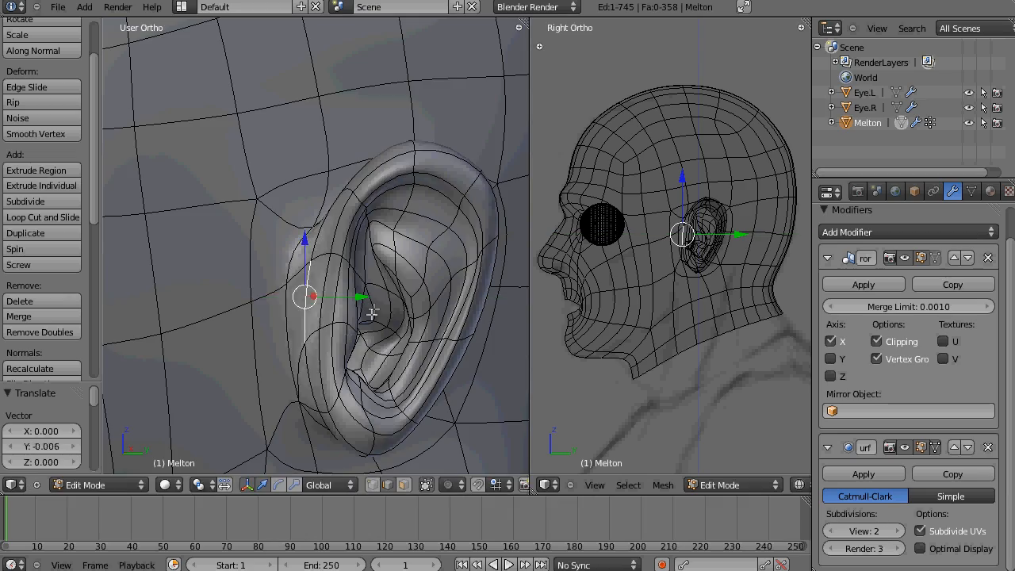
# Step: Move the ear inward along X by about -0.014 with smooth proportional editing and check the head in front view
pyautogui.scroll(-5, 409, 355)
pyautogui.moveTo(410, 342); pyautogui.dragTo(437, 320, button='middle')
pyautogui.scroll(3, 444, 279)
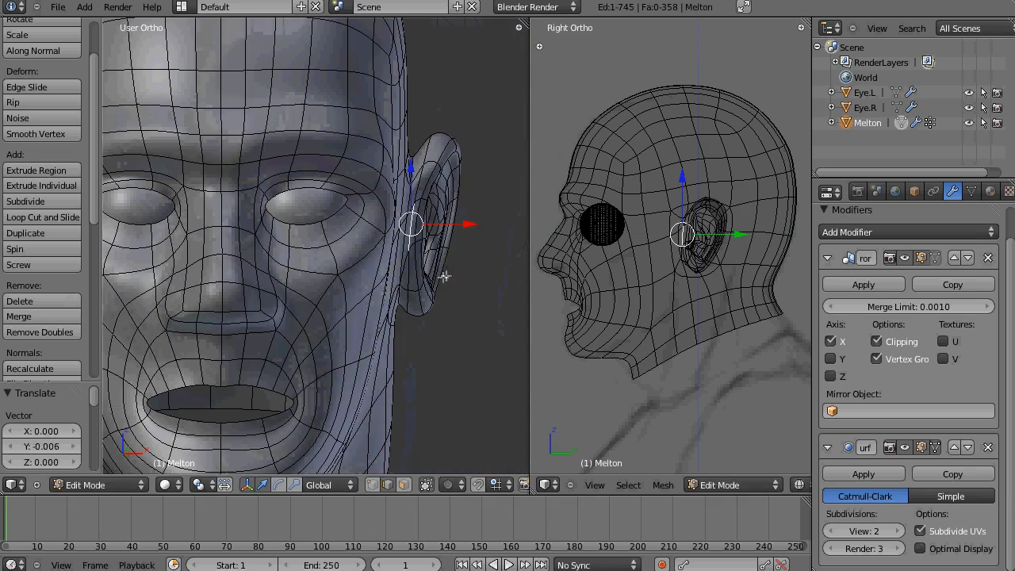
pyautogui.hotkey('ctrl', 'z')
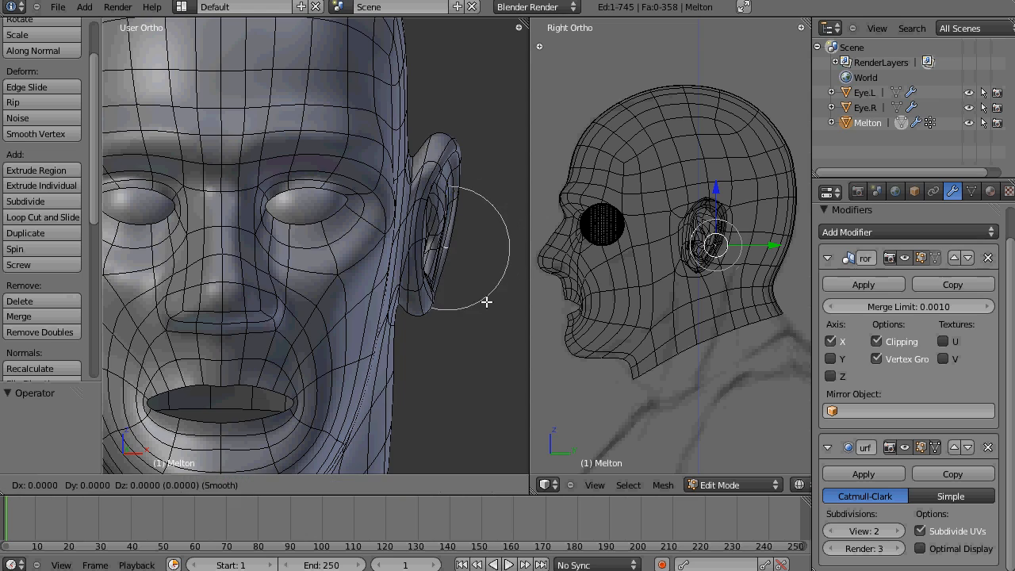
pyautogui.click(476, 302)
pyautogui.scroll(-3, 428, 318)
pyautogui.moveTo(421, 333); pyautogui.dragTo(441, 350, button='middle')
pyautogui.press('KP_1')
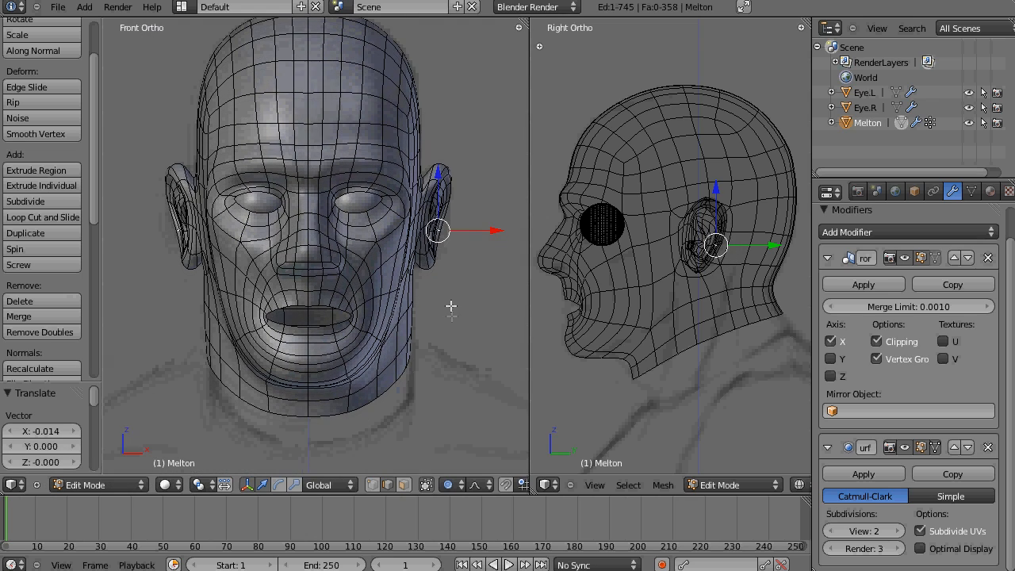
# Step: Pull the earlobe's lower edge down with smooth proportional editing, by about -0.015 in Y and -0.025 in Z
pyautogui.click(476, 180)
pyautogui.press('a')
pyautogui.scroll(-3, 426, 284)
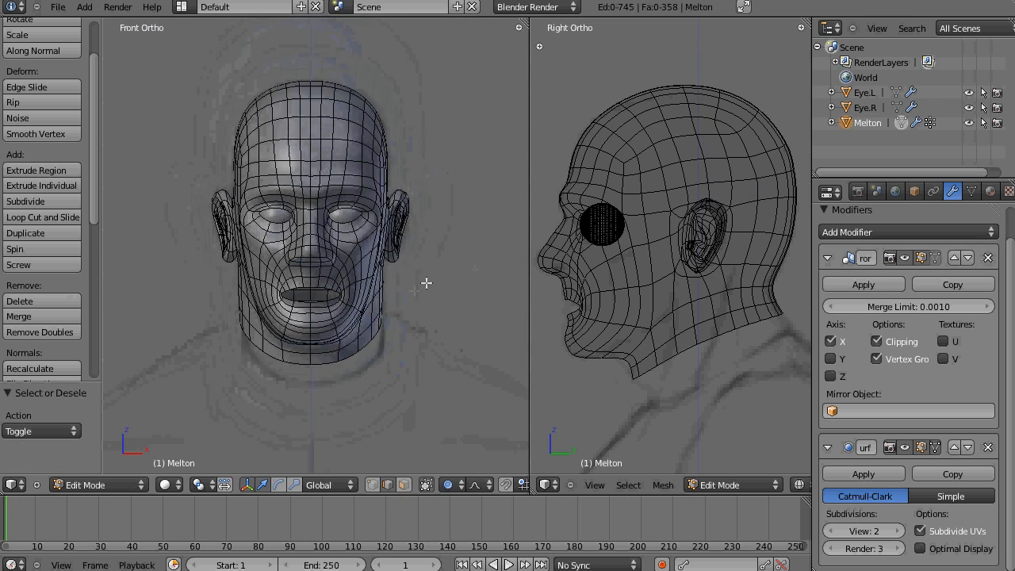
pyautogui.scroll(3, 379, 288)
pyautogui.moveTo(450, 298); pyautogui.dragTo(273, 321, button='middle')
pyautogui.scroll(4, 349, 306)
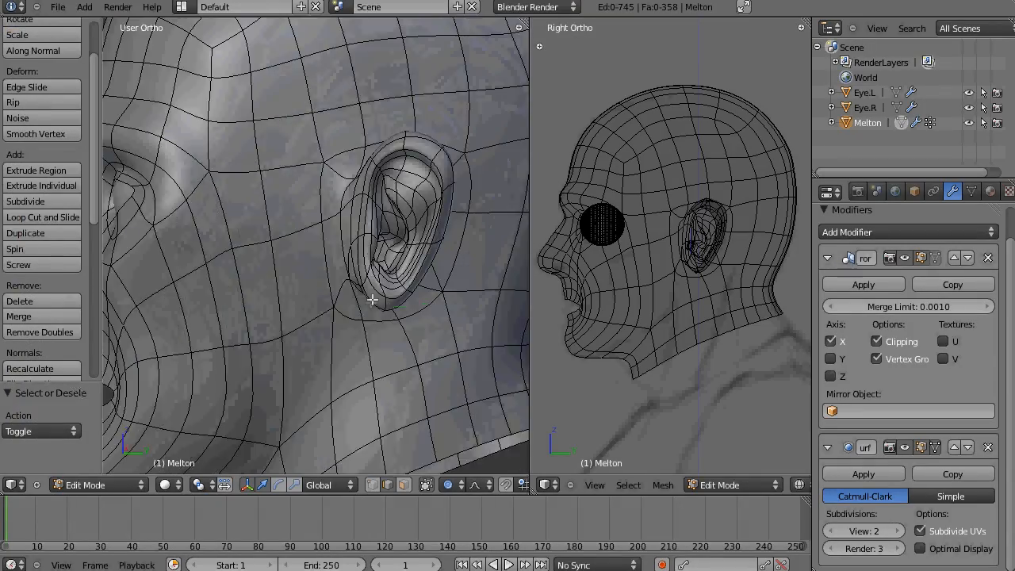
pyautogui.rightClick(373, 300)
pyautogui.scroll(7, 410, 333)
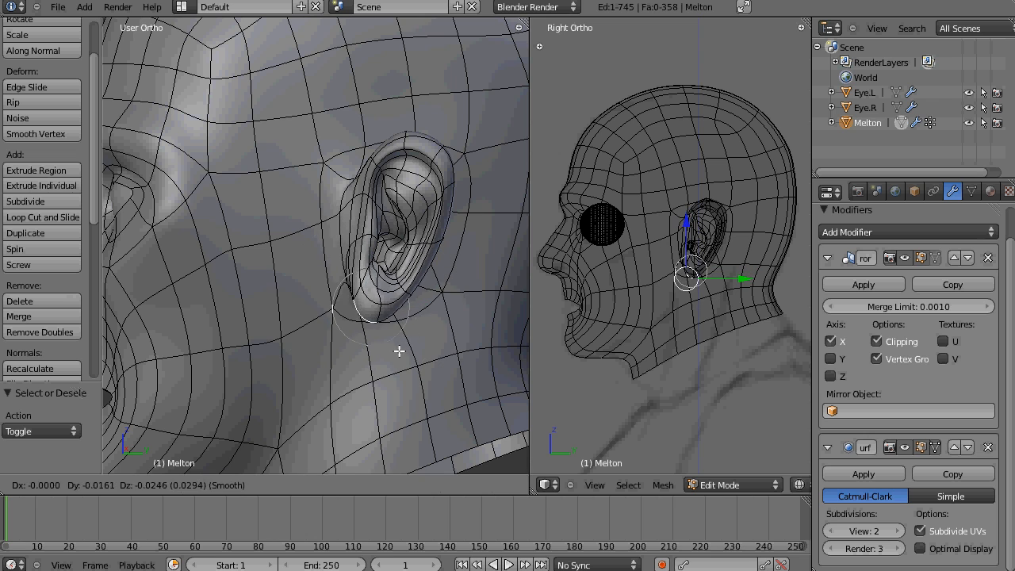
pyautogui.click(399, 351)
# Step: Reshape the earlobe's rear and lower outline by moving individual vertices with smooth proportional editing
pyautogui.hotkey('ctrl', 'Tab')
pyautogui.press('1')
pyautogui.rightClick(415, 295)
pyautogui.press('g')
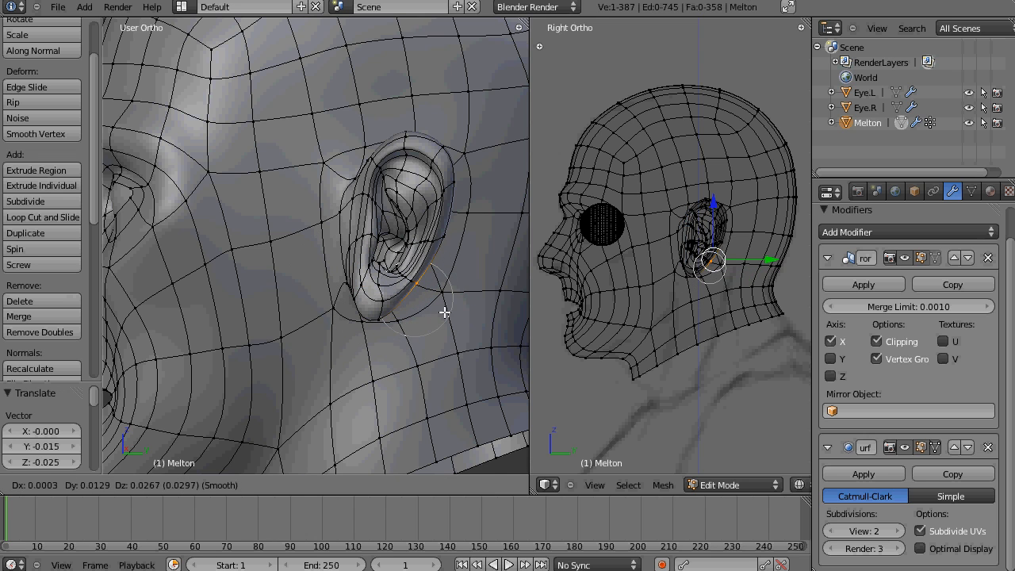
pyautogui.click(445, 312)
pyautogui.rightClick(381, 321)
pyautogui.press('g')
pyautogui.click(412, 330)
pyautogui.rightClick(349, 306)
pyautogui.press('g')
pyautogui.click(349, 310)
pyautogui.rightClick(381, 319)
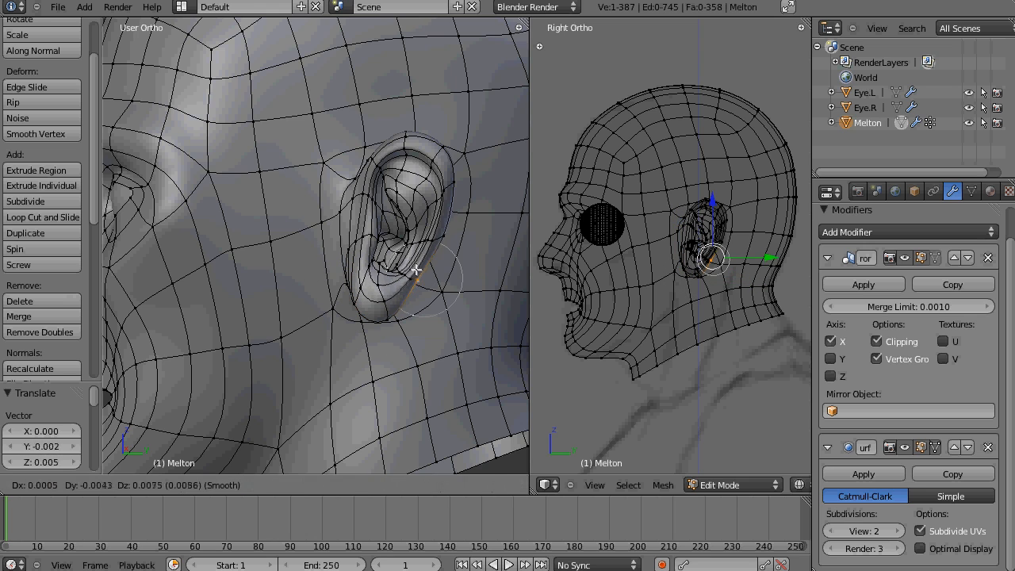
# Step: Reposition vertices along the ear's rear and upper rim, working from the side and from behind the head
pyautogui.rightClick(453, 239)
pyautogui.press('g')
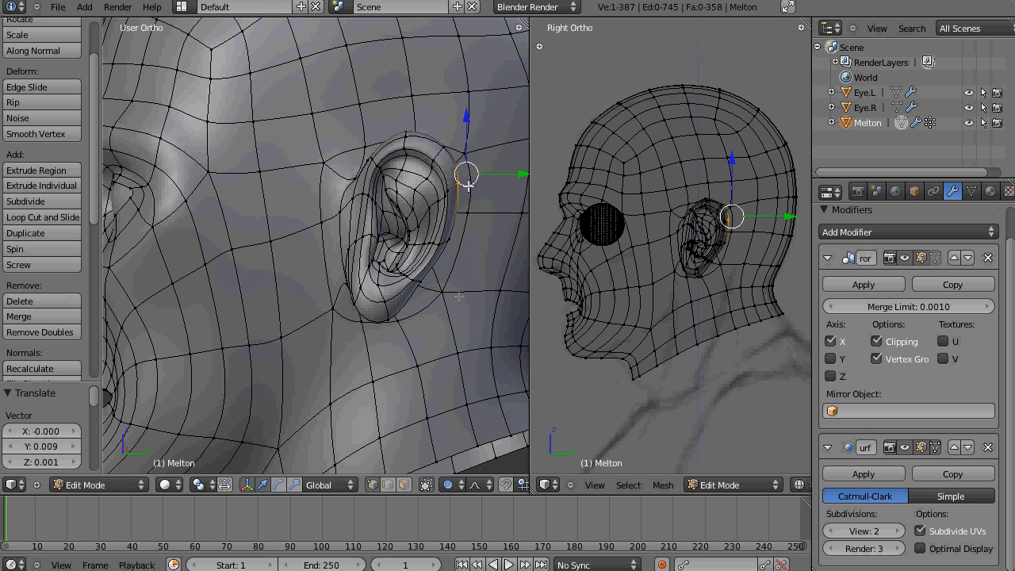
pyautogui.moveTo(469, 185); pyautogui.dragTo(325, 251, button='middle')
pyautogui.click(460, 247)
pyautogui.rightClick(334, 286)
pyautogui.press('g')
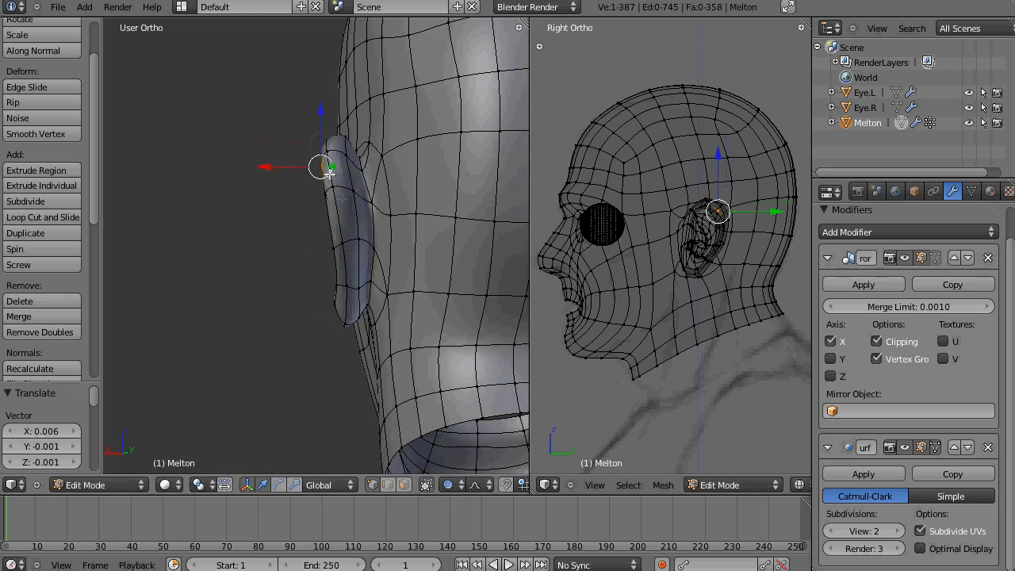
pyautogui.press('g')
pyautogui.click(319, 172)
# Step: Adjust one more vertex on the ear with proportional editing and inspect the smooth head in Object Mode
pyautogui.moveTo(319, 172); pyautogui.dragTo(349, 257, button='middle')
pyautogui.scroll(-3, 91, 263)
pyautogui.scroll(-3, 337, 286)
pyautogui.press('Tab')
pyautogui.press('Tab')
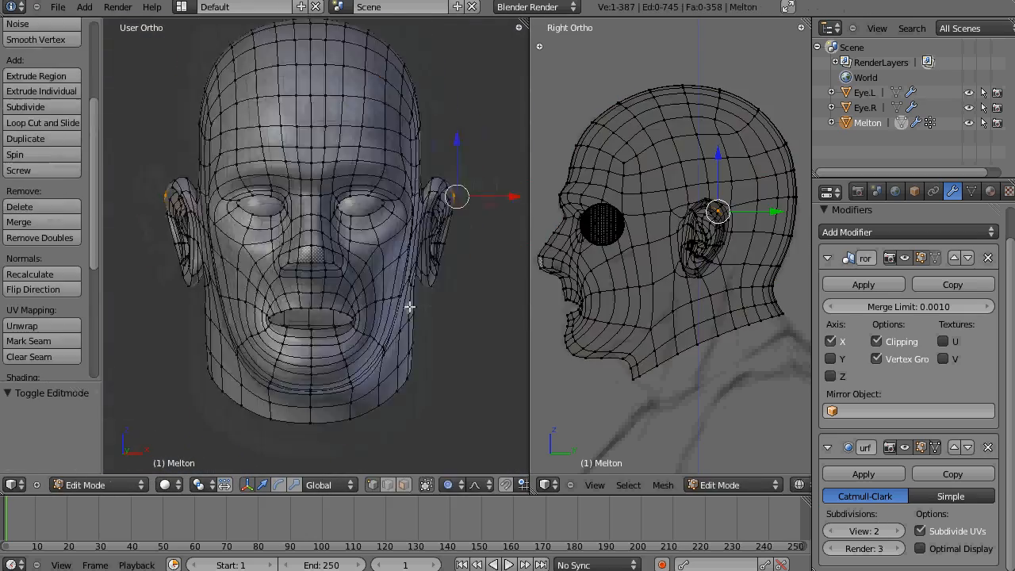
pyautogui.scroll(2, 410, 307)
pyautogui.rightClick(491, 277)
pyautogui.keyDown('shift'); pyautogui.moveTo(493, 277); pyautogui.dragTo(402, 278, button='middle'); pyautogui.keyUp('shift')
pyautogui.press('g')
pyautogui.click(450, 305)
pyautogui.press('Tab')
pyautogui.scroll(-3, 397, 324)
pyautogui.keyDown('shift'); pyautogui.moveTo(356, 331); pyautogui.dragTo(385, 362, button='middle'); pyautogui.keyUp('shift')
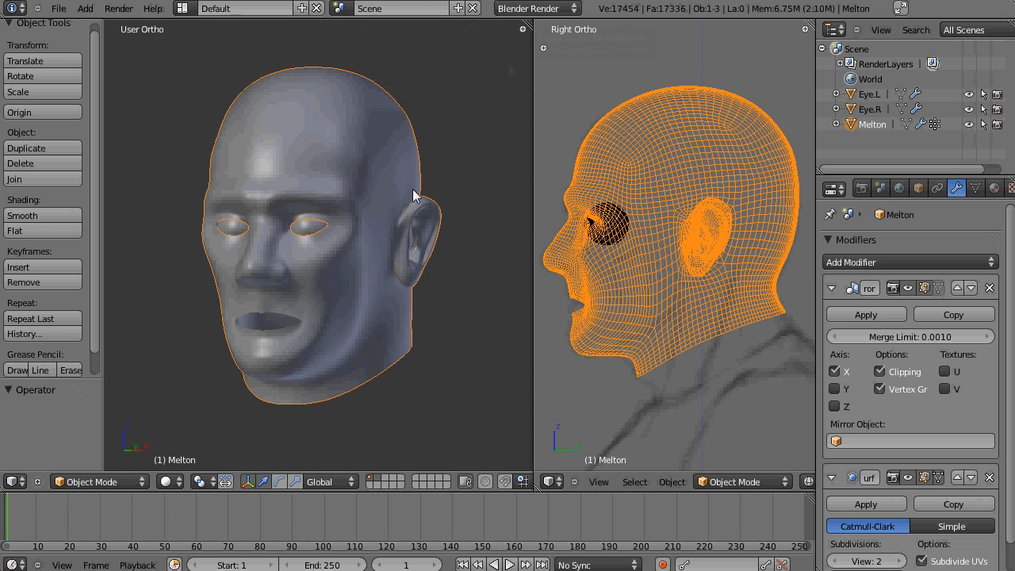
# Step: Hide the subdivision surface in Edit Mode and move a vertex on the underside of the nose about 0.003 along X
pyautogui.press('Tab')
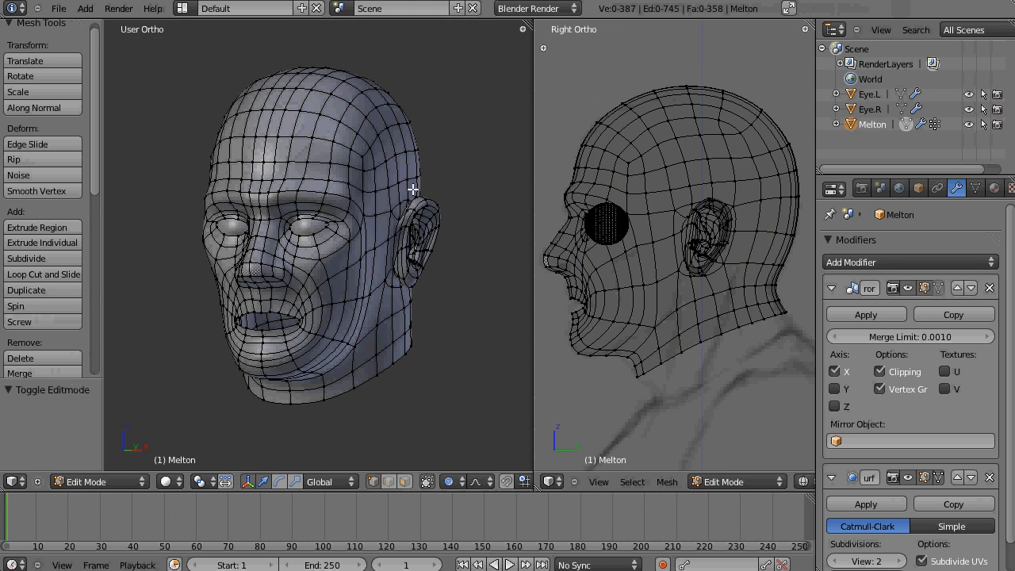
pyautogui.scroll(-1, 911, 426)
pyautogui.click(921, 448)
pyautogui.moveTo(291, 333); pyautogui.dragTo(337, 258, button='middle')
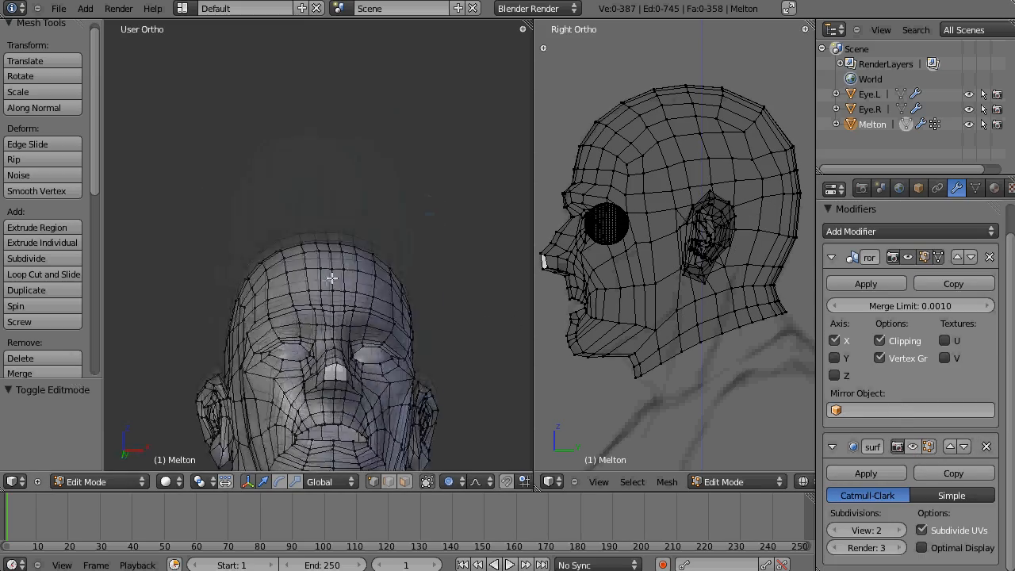
pyautogui.rightClick(342, 382)
pyautogui.scroll(3, 337, 333)
pyautogui.moveTo(337, 333); pyautogui.dragTo(339, 219, button='middle')
pyautogui.scroll(2, 341, 230)
pyautogui.moveTo(400, 222); pyautogui.dragTo(404, 221)
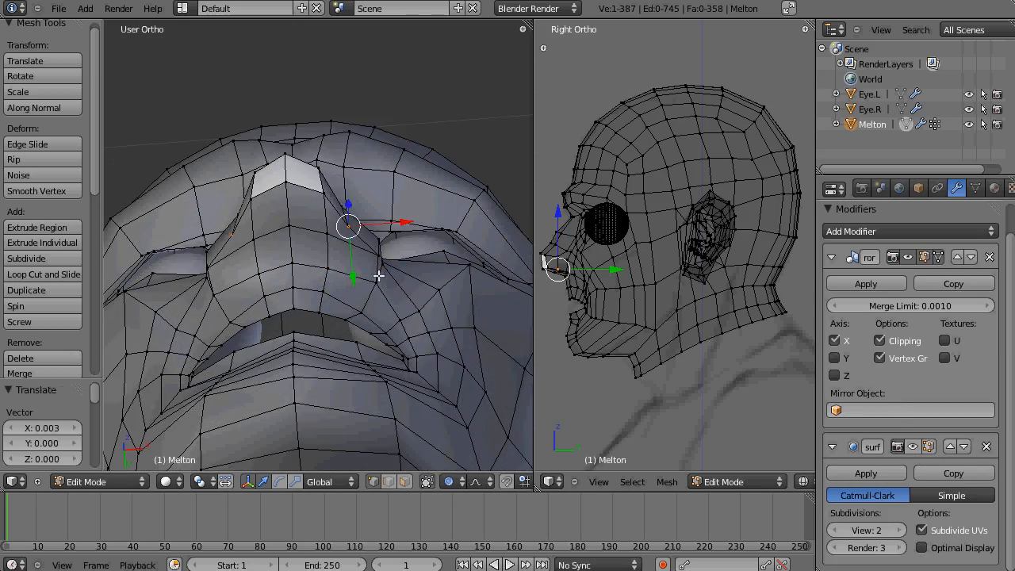
# Step: Move an edge at the outer underside of the nose to reshape the nostril area
pyautogui.hotkey('ctrl', 'Tab')
pyautogui.rightClick(378, 273)
pyautogui.moveTo(434, 270); pyautogui.dragTo(442, 242)
pyautogui.rightClick(380, 249)
# Step: Try to extrude the four faces under the nose, both as a region and individually, and undo the attempts
pyautogui.hotkey('ctrl', 'Tab')
pyautogui.click(330, 253)
pyautogui.moveTo(389, 261); pyautogui.dragTo(253, 346, button='middle')
pyautogui.press('e')
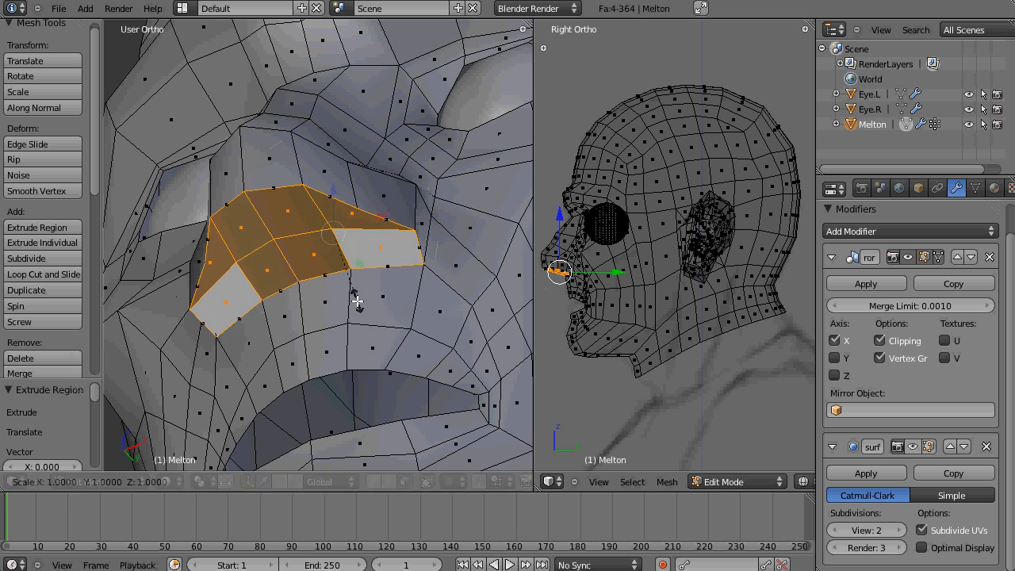
pyautogui.rightClick(340, 266)
pyautogui.click(47, 241)
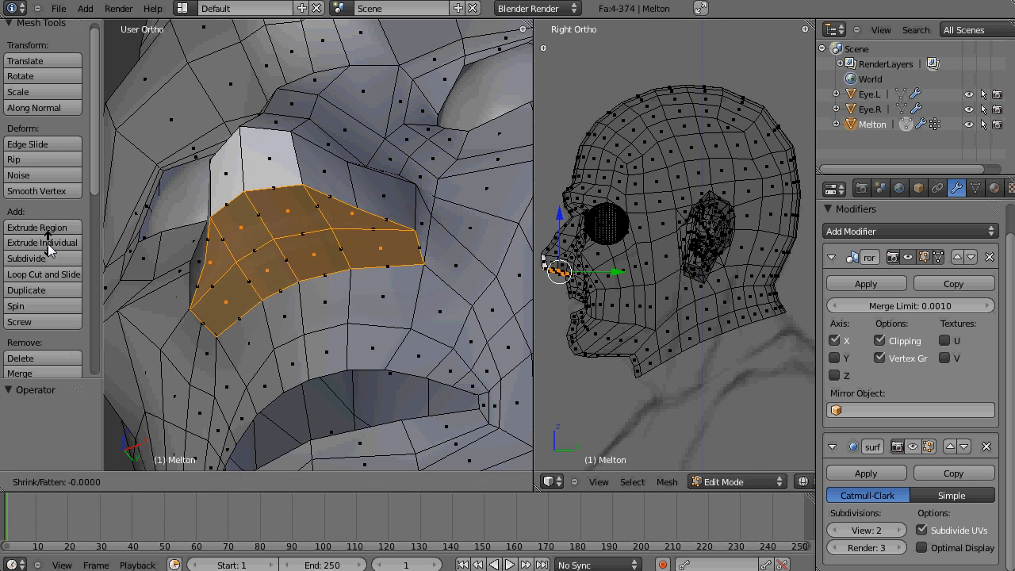
pyautogui.rightClick(47, 241)
pyautogui.press('s')
pyautogui.rightClick(371, 313)
pyautogui.hotkey('ctrl', 'z')
pyautogui.hotkey('ctrl', 'z')
pyautogui.press('a')
# Step: Hide the mirrored half of the head in Edit Mode while viewing the nose from below
pyautogui.moveTo(371, 313); pyautogui.dragTo(285, 296, button='middle')
pyautogui.press('Tab')
pyautogui.press('Tab')
pyautogui.moveTo(356, 283); pyautogui.dragTo(325, 205, button='middle')
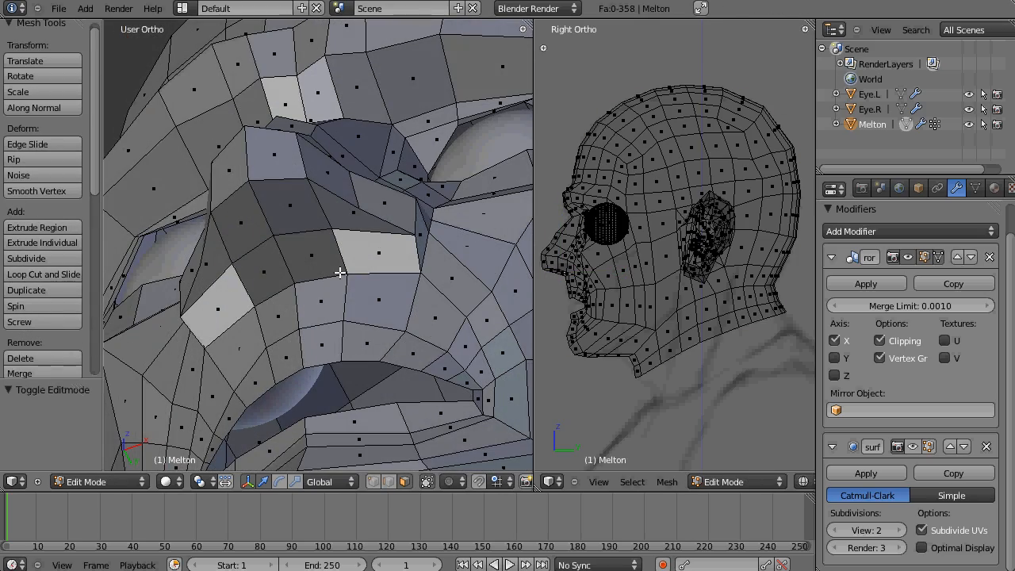
pyautogui.click(938, 257)
pyautogui.click(924, 257)
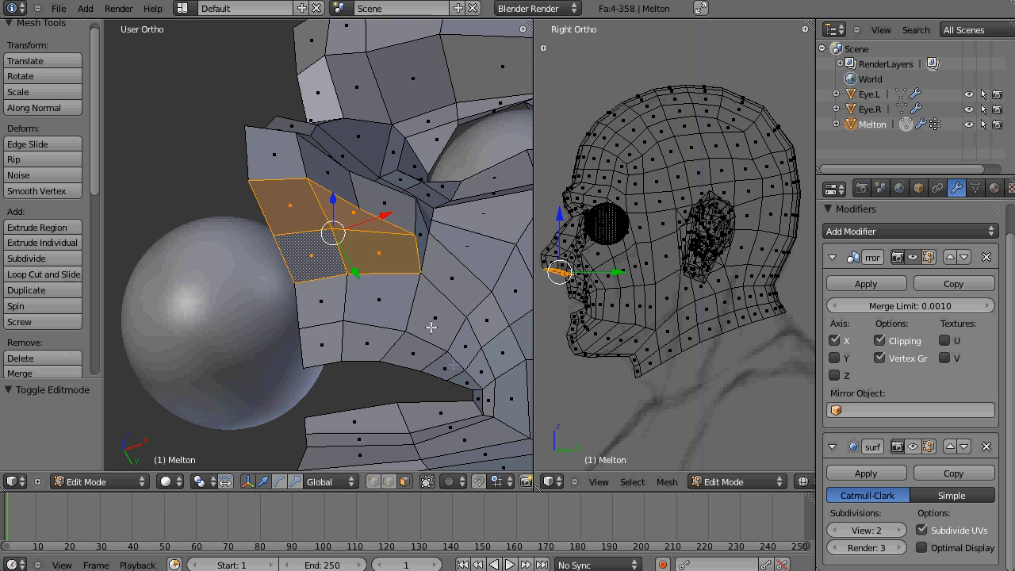
pyautogui.press('e')
pyautogui.rightClick(397, 294)
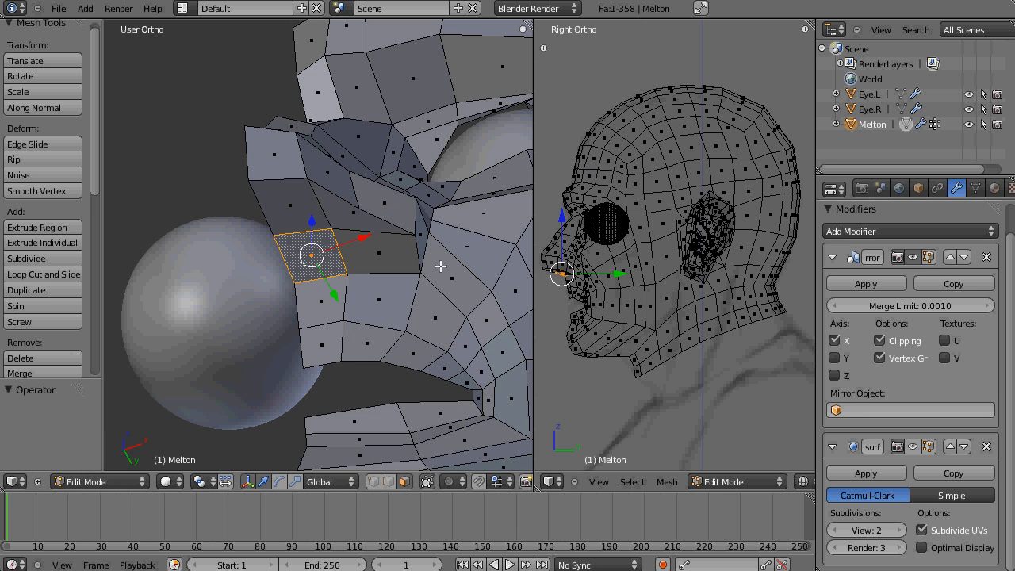
pyautogui.moveTo(441, 267); pyautogui.dragTo(313, 280, button='middle')
pyautogui.hotkey('ctrl', 'r')
pyautogui.rightClick(313, 281)
# Step: Select the two outer faces under the nose, extrude them and scale the extrusion down to form the nostril
pyautogui.scroll(-5, 558, 281)
pyautogui.moveTo(603, 274); pyautogui.dragTo(557, 281, button='middle')
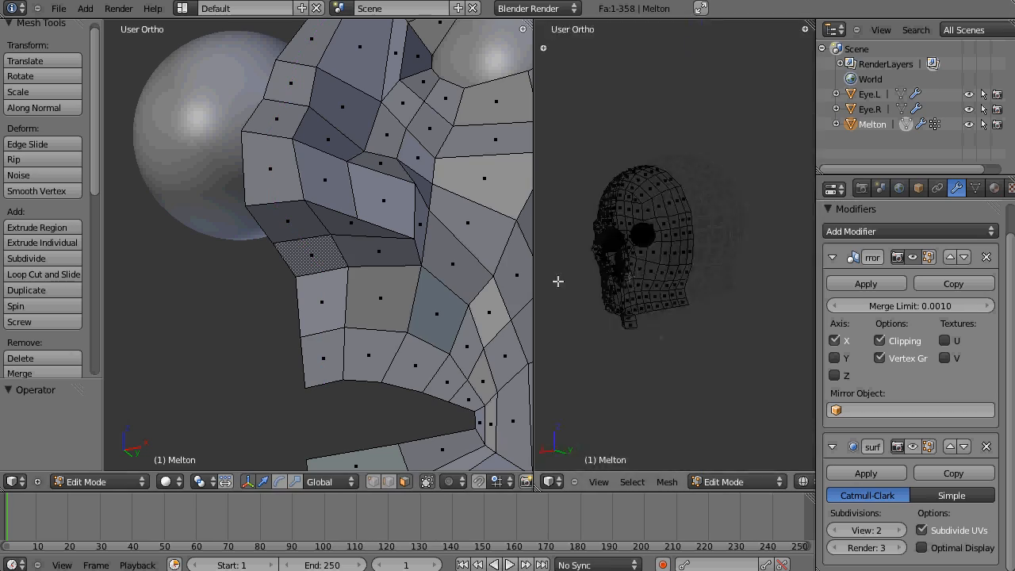
pyautogui.scroll(8, 571, 277)
pyautogui.moveTo(356, 252); pyautogui.dragTo(373, 227, button='middle')
pyautogui.press('KP_3')
pyautogui.scroll(-3, 631, 264)
pyautogui.moveTo(349, 273); pyautogui.dragTo(393, 211, button='middle')
pyautogui.keyDown('shift'); pyautogui.rightClick(385, 224); pyautogui.keyUp('shift')
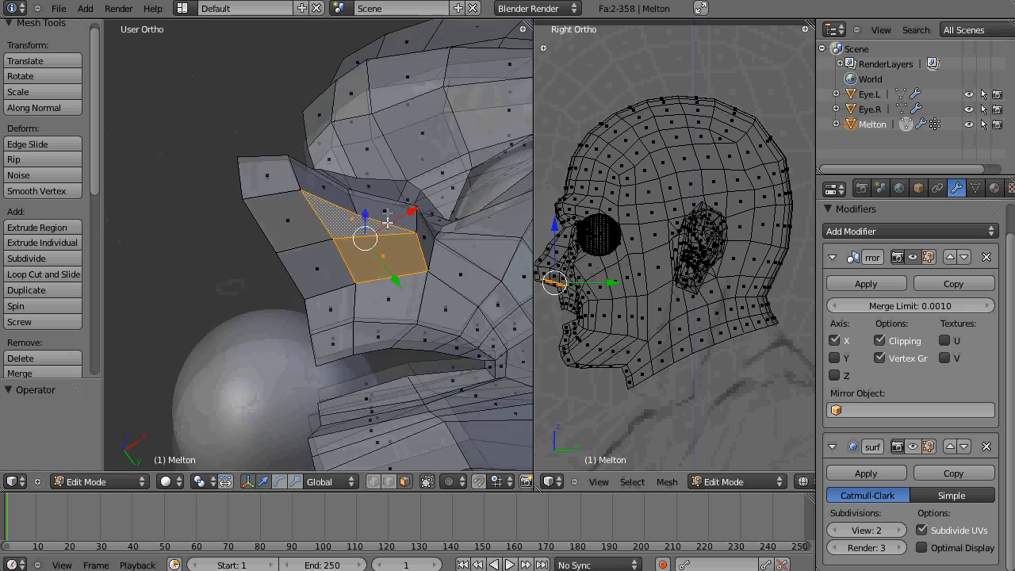
pyautogui.press('e')
pyautogui.press('s')
pyautogui.click(335, 237)
# Step: Shift the inner vertices of the nostril opening toward the nose centre along X, finishing with about -0.007
pyautogui.rightClick(320, 245)
pyautogui.moveTo(373, 225); pyautogui.dragTo(361, 231)
pyautogui.rightClick(333, 244)
pyautogui.moveTo(341, 241); pyautogui.dragTo(353, 306, button='middle')
pyautogui.moveTo(370, 237); pyautogui.dragTo(357, 242)
pyautogui.moveTo(361, 277); pyautogui.dragTo(365, 214, button='middle')
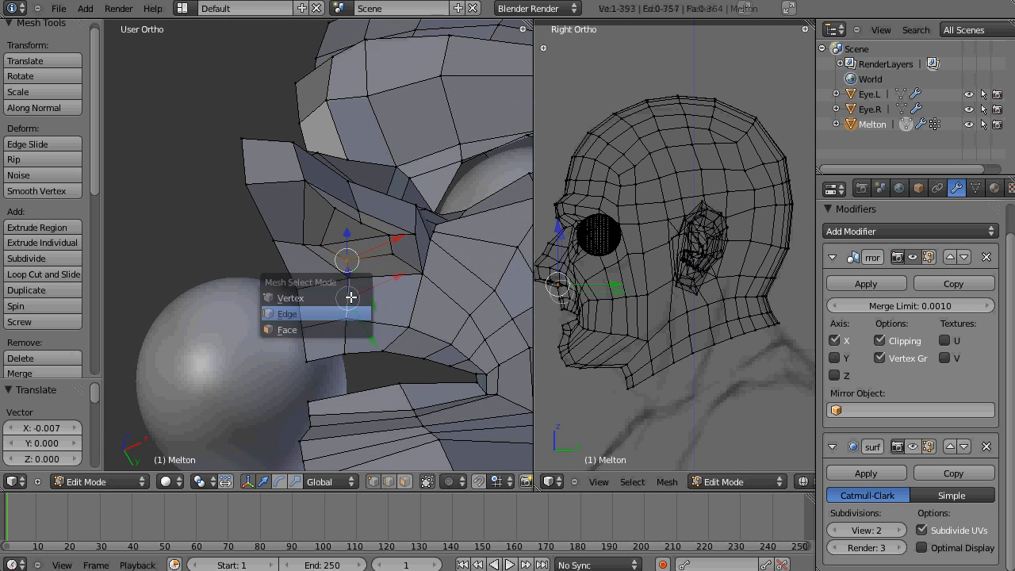
# Step: Edge Slide the edge below the nostril by a factor of about 0.378 and display the mirrored half in Edit Mode
pyautogui.click(351, 314)
pyautogui.rightClick(350, 297)
pyautogui.press('e')
pyautogui.rightClick(385, 306)
pyautogui.rightClick(349, 295)
pyautogui.hotkey('ctrl', 'e')
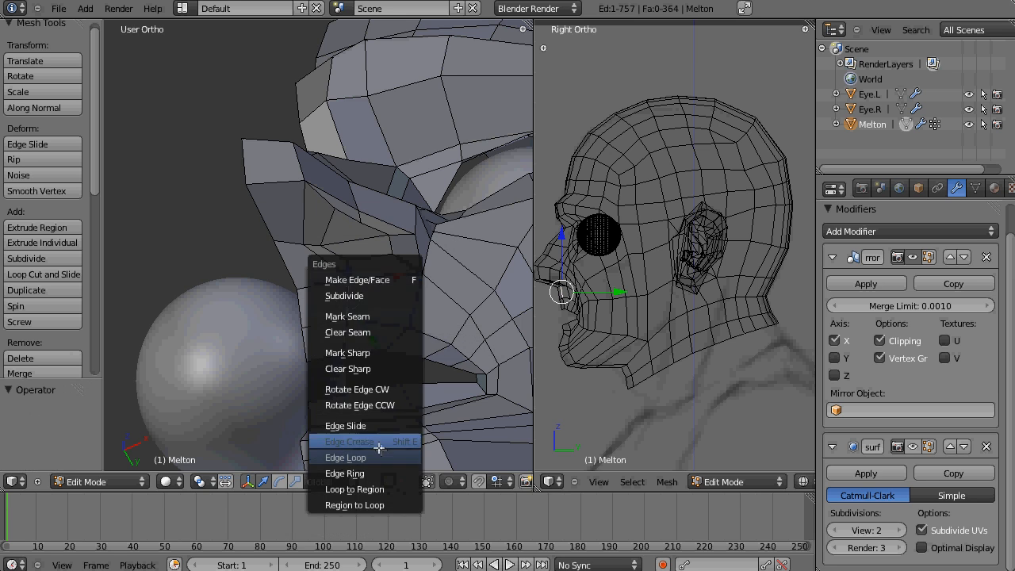
pyautogui.click(376, 425)
pyautogui.click(356, 426)
pyautogui.moveTo(356, 426); pyautogui.dragTo(359, 314, button='middle')
pyautogui.click(930, 255)
pyautogui.click(943, 258)
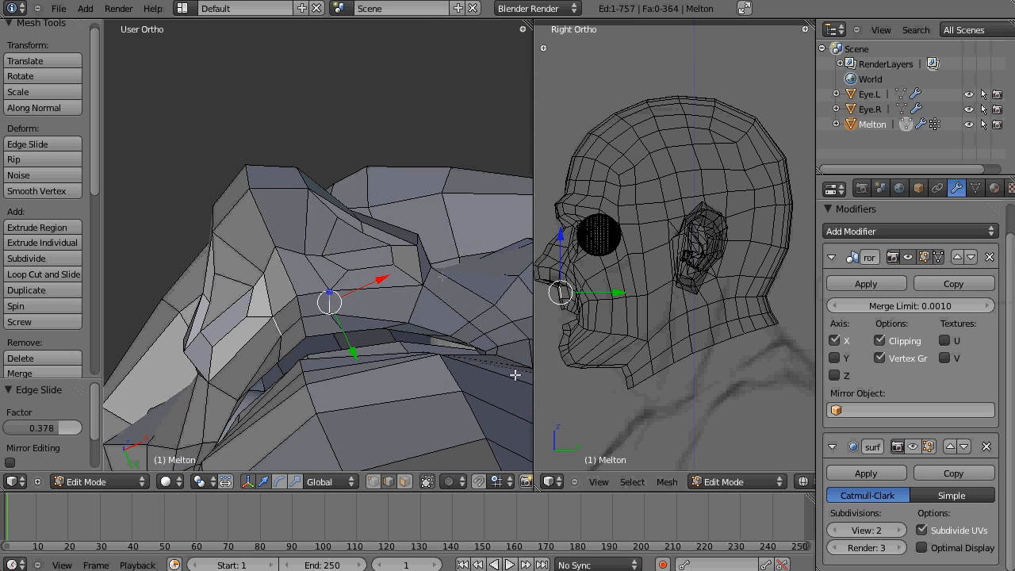
# Step: Shift the nostril's inner geometry along X, finishing with about 0.004, and display the subdivision surface in Edit Mode
pyautogui.hotkey('ctrl', 'Tab')
pyautogui.click(354, 258)
pyautogui.rightClick(346, 241)
pyautogui.keyDown('shift'); pyautogui.rightClick(349, 263); pyautogui.keyUp('shift')
pyautogui.moveTo(401, 230); pyautogui.dragTo(359, 239)
pyautogui.hotkey('ctrl', 'Tab')
pyautogui.click(307, 254)
pyautogui.moveTo(358, 239); pyautogui.dragTo(419, 314, button='middle')
pyautogui.hotkey('ctrl', '2')
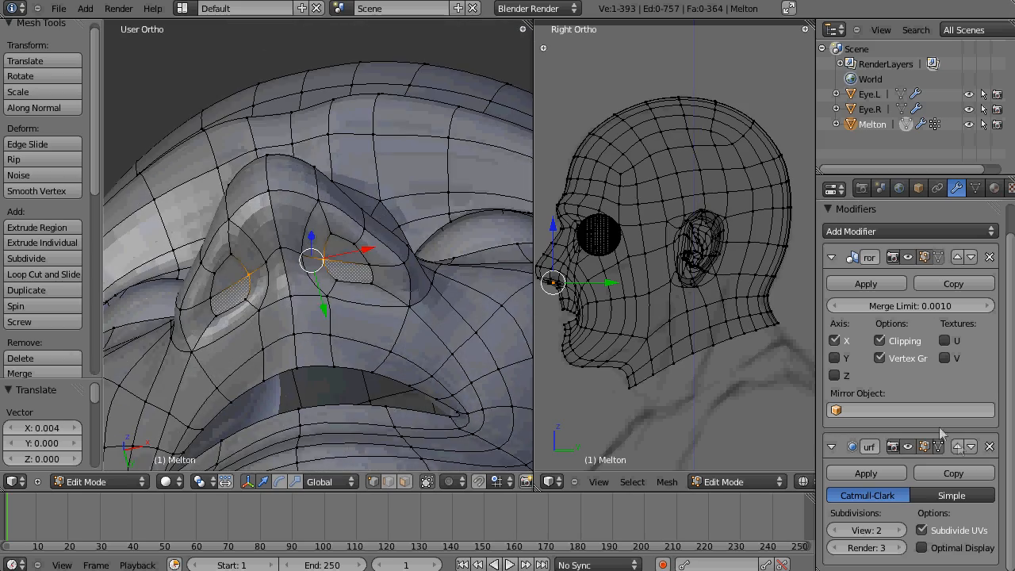
# Step: Hide the subdivision surface in Edit Mode and move individual vertices around the nostril opening to round its rim
pyautogui.click(924, 447)
pyautogui.hotkey('ctrl', 'Tab')
pyautogui.rightClick(349, 274)
pyautogui.keyDown('shift'); pyautogui.rightClick(346, 255); pyautogui.keyUp('shift')
pyautogui.moveTo(346, 255); pyautogui.dragTo(337, 289, button='middle')
pyautogui.hotkey('ctrl', 'Tab')
pyautogui.moveTo(367, 241); pyautogui.dragTo(373, 231, button='right')
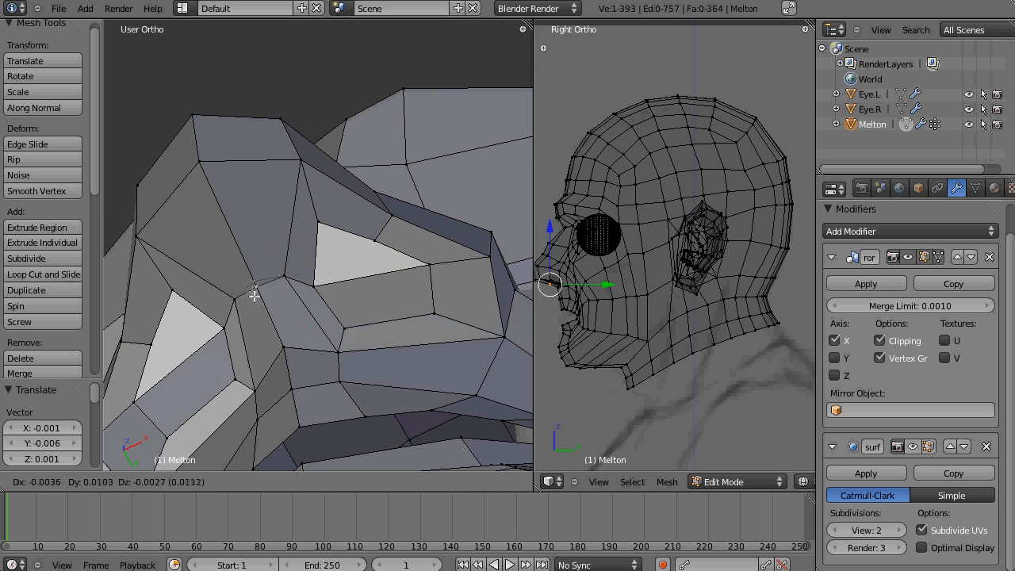
pyautogui.moveTo(254, 295); pyautogui.dragTo(315, 339, button='right')
pyautogui.moveTo(508, 341); pyautogui.dragTo(500, 363, button='right')
pyautogui.moveTo(435, 315); pyautogui.dragTo(439, 328, button='right')
# Step: Enlarge the nose in the right side view and display it with solid shading
pyautogui.scroll(3, 601, 277)
pyautogui.keyDown('shift'); pyautogui.moveTo(600, 277); pyautogui.dragTo(761, 210, button='middle'); pyautogui.keyUp('shift')
pyautogui.press('z')
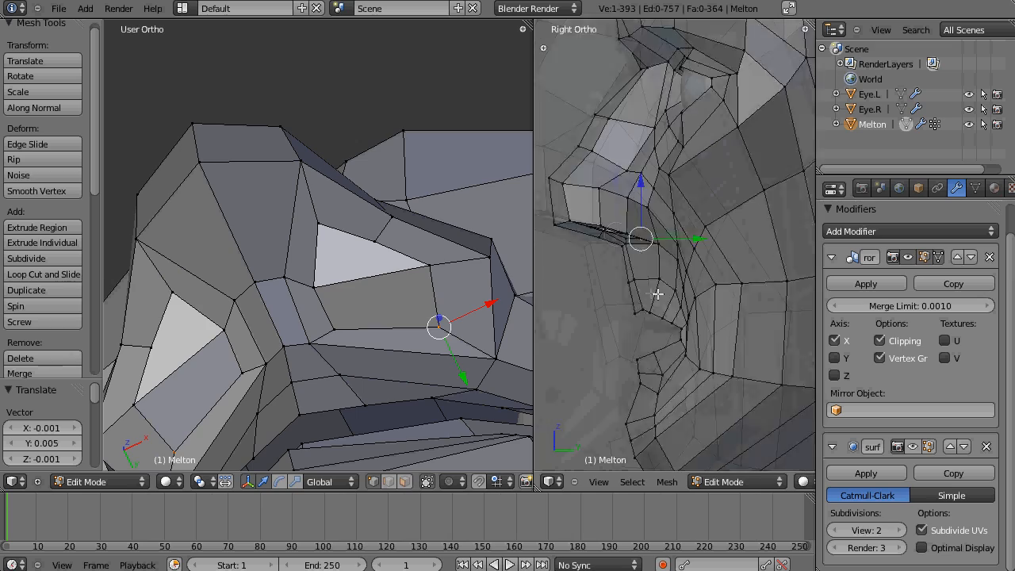
pyautogui.scroll(3, 658, 294)
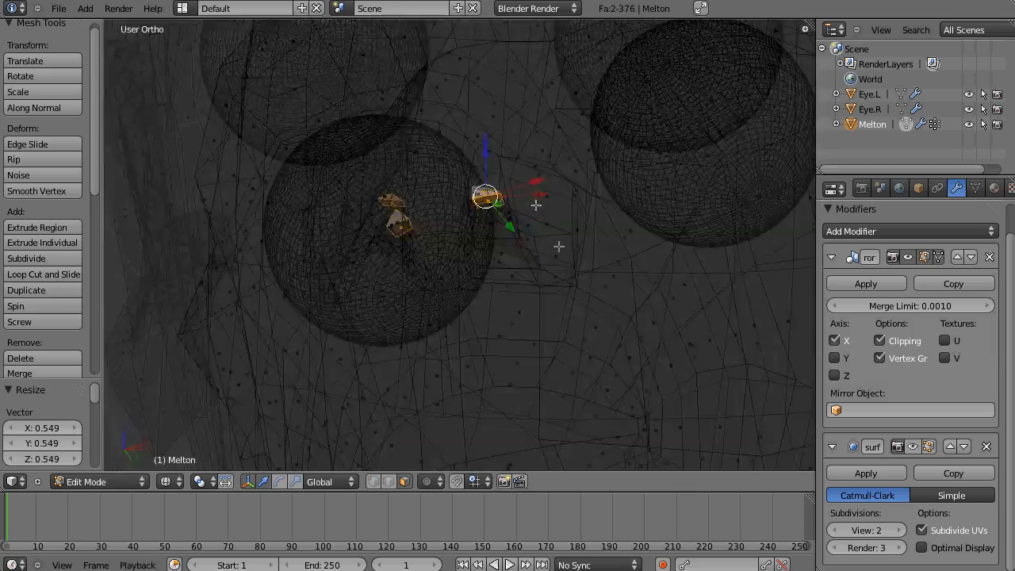
# Step: Display the subdivision surface in Edit Mode and move the nostril wing's outer edge by about X 0.003, Y -0.013, Z 0.006
pyautogui.click(929, 446)
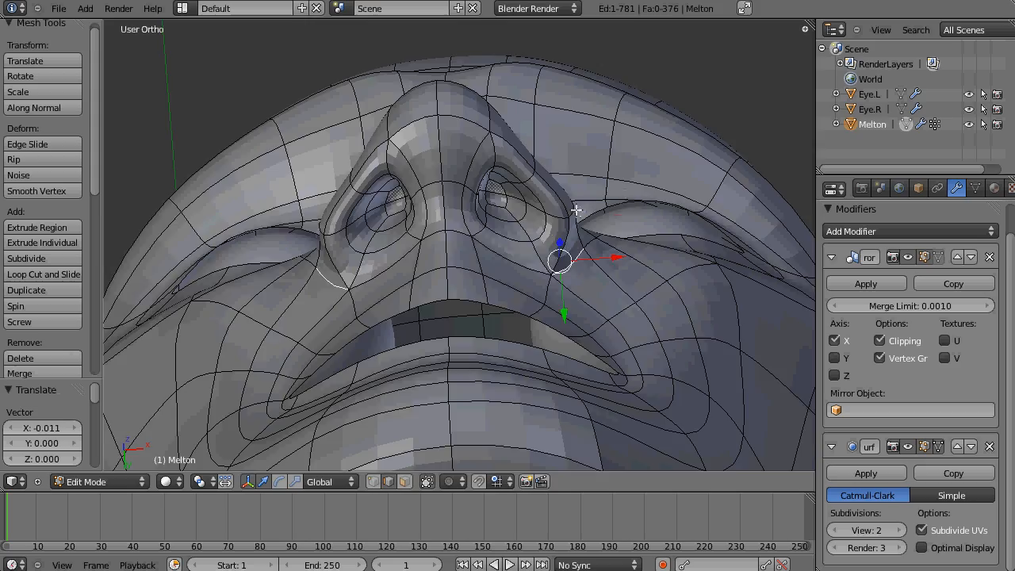
pyautogui.moveTo(576, 210); pyautogui.dragTo(618, 235, button='middle')
pyautogui.rightClick(571, 204)
pyautogui.press('g')
pyautogui.click(554, 176)
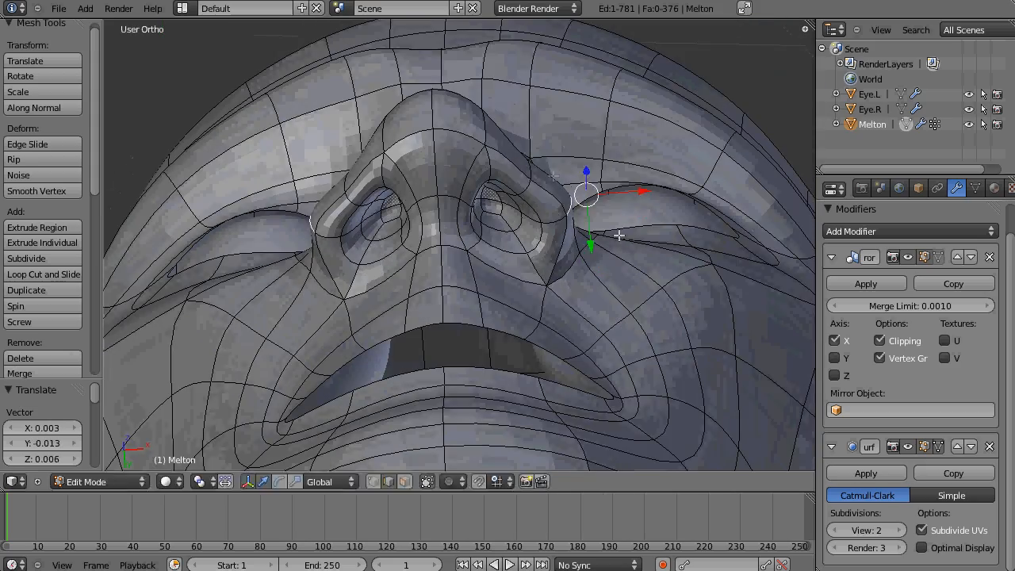
# Step: Adjust the base of the nostril wing and shift the vertex beside the nose inward along X by about -0.0085
pyautogui.click(541, 267)
pyautogui.rightClick(547, 274)
pyautogui.press('g')
pyautogui.click(500, 340)
pyautogui.moveTo(541, 281); pyautogui.dragTo(648, 175, button='middle')
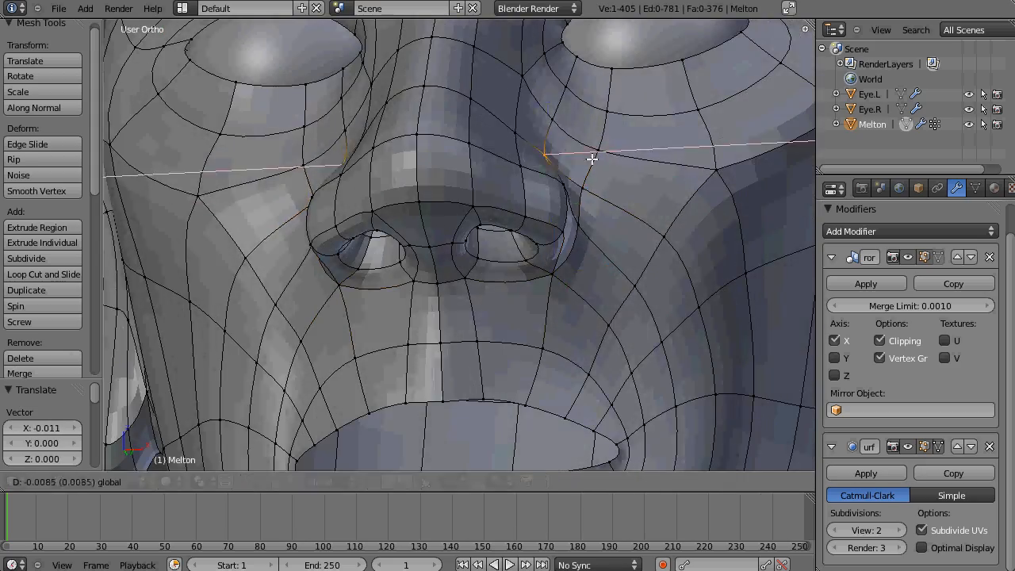
pyautogui.click(593, 159)
# Step: Hide the subdivision surface in Edit Mode and reposition a vertex near the nose
pyautogui.moveTo(593, 159); pyautogui.dragTo(625, 235, button='middle')
pyautogui.click(927, 446)
pyautogui.scroll(-3, 607, 392)
pyautogui.moveTo(608, 392); pyautogui.dragTo(485, 265, button='middle')
pyautogui.scroll(4, 560, 243)
pyautogui.moveTo(586, 281); pyautogui.dragTo(579, 271)
# Step: Move a vertex between the nose and the upper lip forward along Y by about -0.004
pyautogui.moveTo(579, 271); pyautogui.dragTo(614, 349, button='middle')
pyautogui.rightClick(456, 240)
pyautogui.moveTo(492, 237); pyautogui.dragTo(496, 256)
pyautogui.scroll(-3, 497, 256)
pyautogui.moveTo(496, 318); pyautogui.dragTo(431, 337, button='middle')
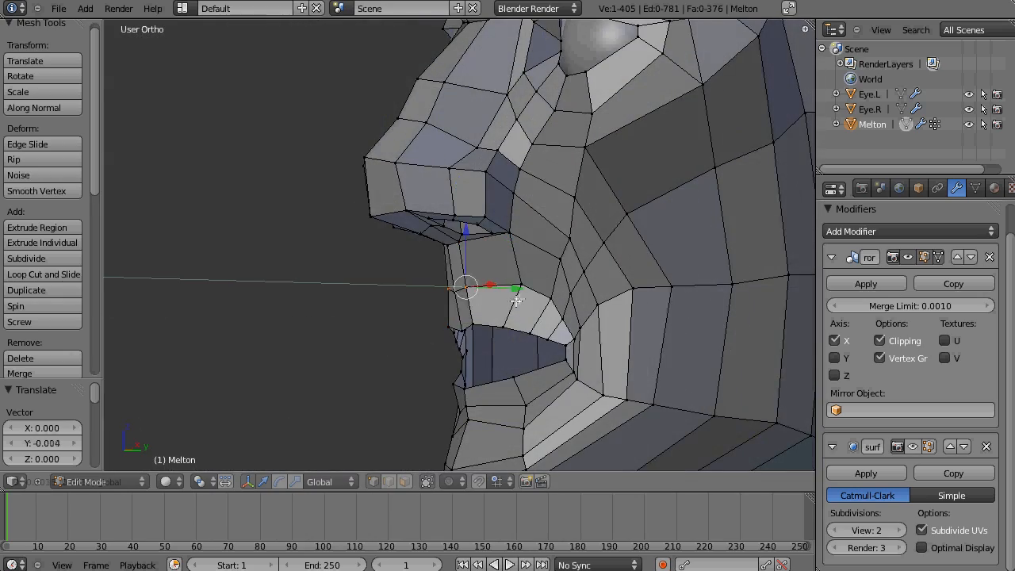
# Step: Select the edge loop around the mouth opening and move it forward along Y by about -0.001
pyautogui.moveTo(515, 302); pyautogui.dragTo(473, 263, button='middle')
pyautogui.scroll(2, 519, 357)
pyautogui.hotkey('ctrl', 'Tab')
pyautogui.keyDown('alt'); pyautogui.rightClick(473, 270); pyautogui.keyUp('alt')
pyautogui.press('KP_3')
pyautogui.moveTo(509, 281); pyautogui.dragTo(500, 283)
pyautogui.scroll(-1, 547, 325)
pyautogui.keyDown('shift'); pyautogui.moveTo(554, 328); pyautogui.dragTo(482, 287, button='middle'); pyautogui.keyUp('shift')
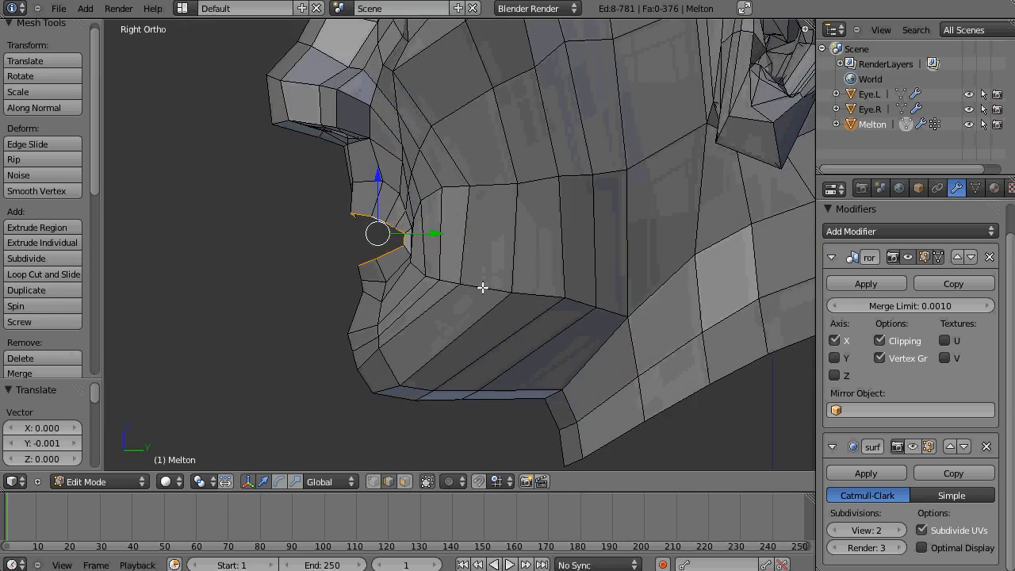
# Step: Extrude the mouth's edge loop inward and shift it along Y by about -0.003
pyautogui.scroll(-3, 482, 287)
pyautogui.scroll(3, 348, 300)
pyautogui.press('z')
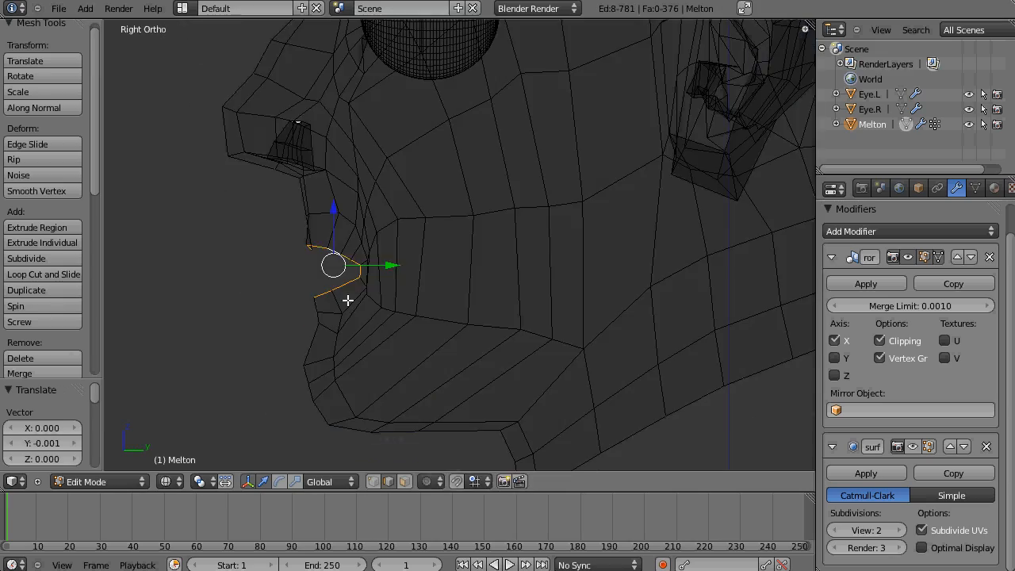
pyautogui.moveTo(321, 159); pyautogui.dragTo(364, 218, button='middle')
pyautogui.press('KP_3')
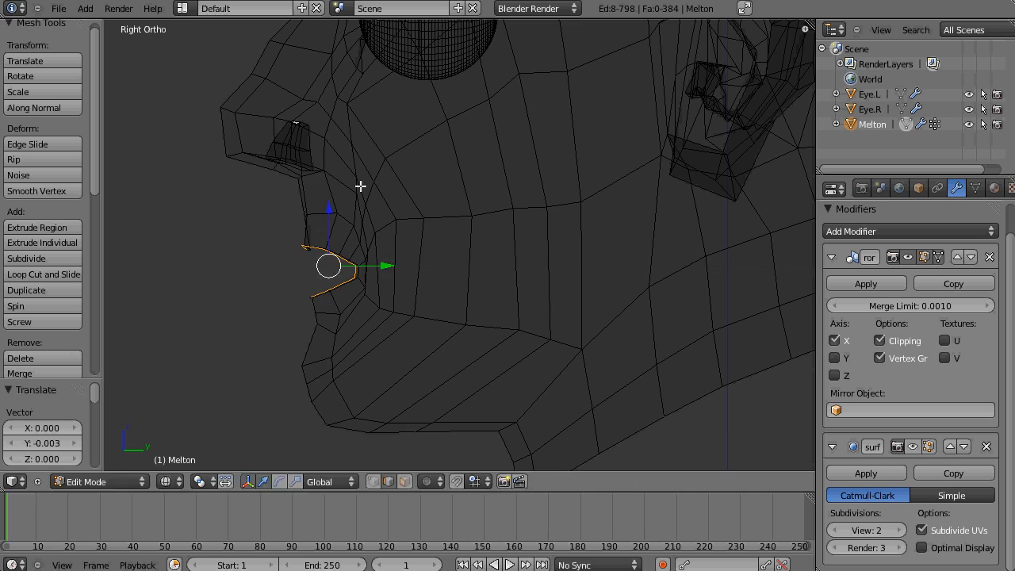
pyautogui.moveTo(374, 281); pyautogui.dragTo(372, 282)
# Step: Extrude the mouth's edge loop again and flatten it along Z to bring the lips together
pyautogui.scroll(2, 372, 281)
pyautogui.moveTo(317, 273)
pyautogui.keyDown('shift'); pyautogui.mouseDown(button='middle')
pyautogui.moveTo(408, 267)
pyautogui.moveTo(385, 257)
pyautogui.mouseUp(button='middle'); pyautogui.keyUp('shift')
pyautogui.press('z')
pyautogui.keyDown('alt'); pyautogui.rightClick(367, 254); pyautogui.keyUp('alt')
pyautogui.press('KP_3')
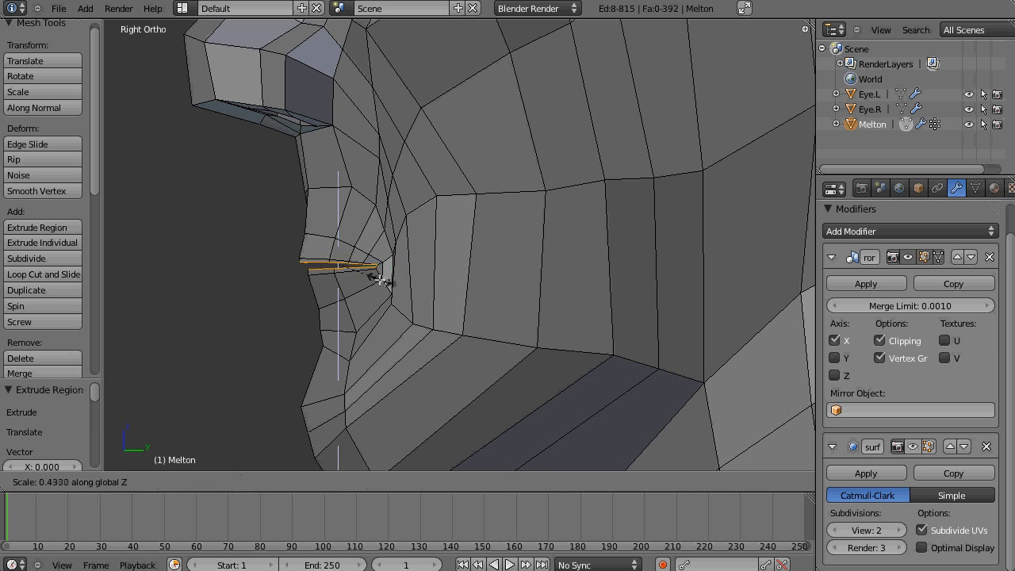
# Step: Raise the front edge of the upper lip along Z by about 0.002
pyautogui.rightClick(319, 254)
pyautogui.press('g')
pyautogui.press('z')
pyautogui.click(368, 277)
# Step: Select an edge at the corner of the mouth in edge select mode and shift it along X
pyautogui.scroll(5, 367, 277)
pyautogui.keyDown('shift'); pyautogui.moveTo(367, 277); pyautogui.dragTo(481, 215, button='middle'); pyautogui.keyUp('shift')
pyautogui.hotkey('ctrl', 'Tab')
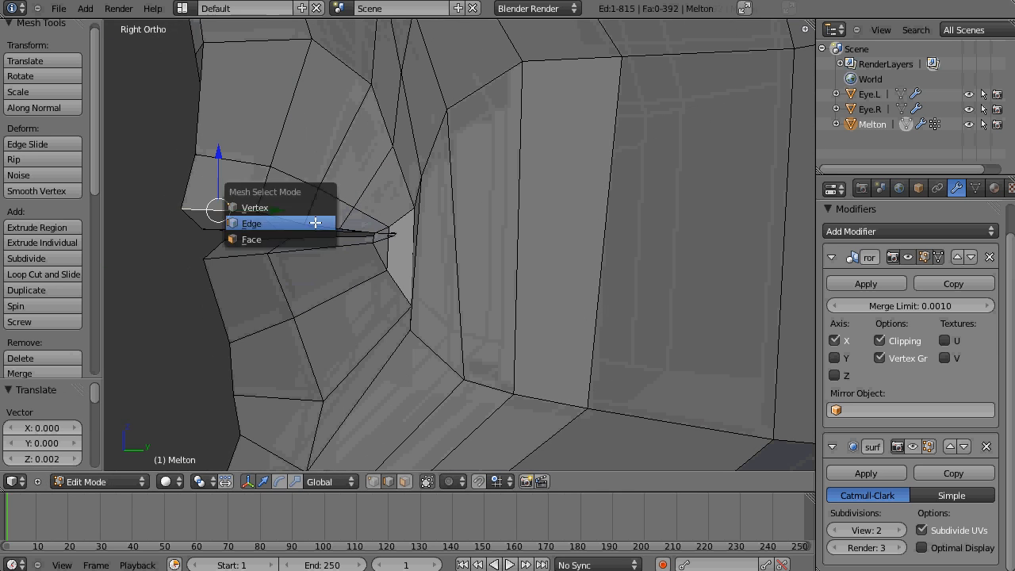
pyautogui.rightClick(390, 234)
pyautogui.moveTo(390, 234); pyautogui.dragTo(483, 270, button='middle')
pyautogui.press('g')
pyautogui.press('x')
pyautogui.click(397, 267)
# Step: Select the neighbouring edge at the mouth corner and shift it along Y
pyautogui.rightClick(405, 243)
pyautogui.moveTo(405, 242); pyautogui.dragTo(219, 282, button='middle')
pyautogui.press('g')
pyautogui.press('y')
pyautogui.click(238, 279)
# Step: Select the inner edges at the mouth corner and move them inward along X by about -0.001
pyautogui.rightClick(409, 234)
pyautogui.moveTo(305, 285); pyautogui.dragTo(265, 271, button='middle')
pyautogui.click(464, 237)
pyautogui.keyDown('shift'); pyautogui.rightClick(412, 234); pyautogui.keyUp('shift')
pyautogui.press('g')
pyautogui.press('x')
pyautogui.click(471, 241)
# Step: Move the vertical edge at the mouth corner back along Y by about 0.002
pyautogui.hotkey('ctrl', 'Tab')
pyautogui.press('2')
pyautogui.rightClick(419, 250)
pyautogui.press('g')
pyautogui.press('y')
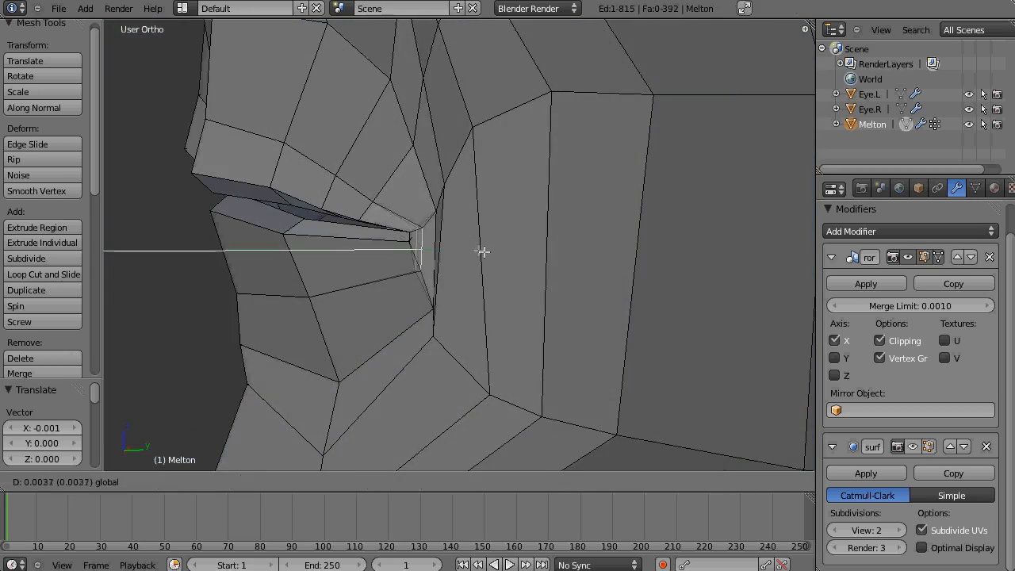
pyautogui.click(470, 242)
pyautogui.moveTo(470, 242); pyautogui.dragTo(472, 310, button='middle')
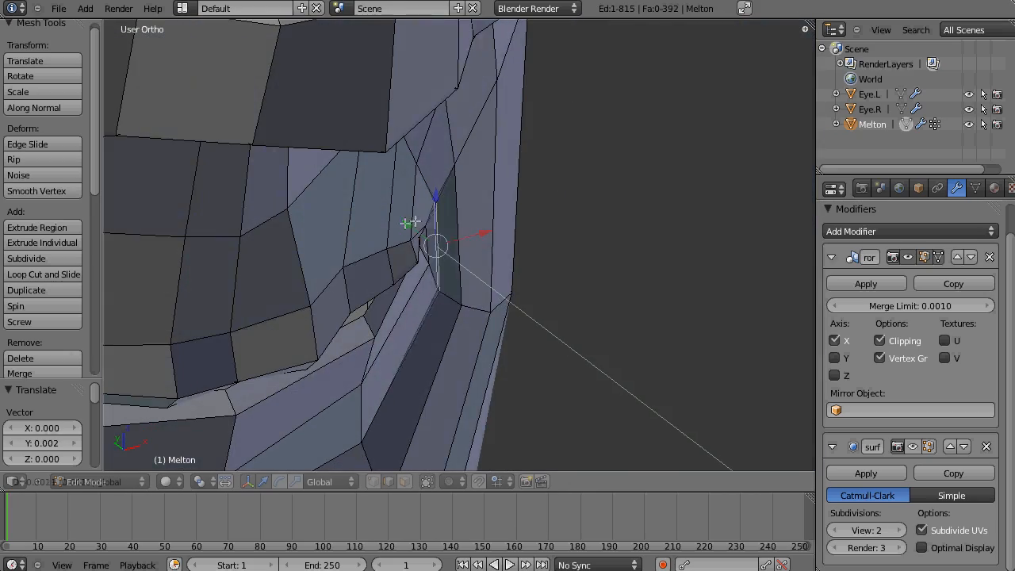
# Step: Select the innermost mouth loop and split the viewport into front and right wireframe views
pyautogui.moveTo(410, 223); pyautogui.dragTo(527, 281, button='middle')
pyautogui.keyDown('alt'); pyautogui.rightClick(526, 280); pyautogui.keyUp('alt')
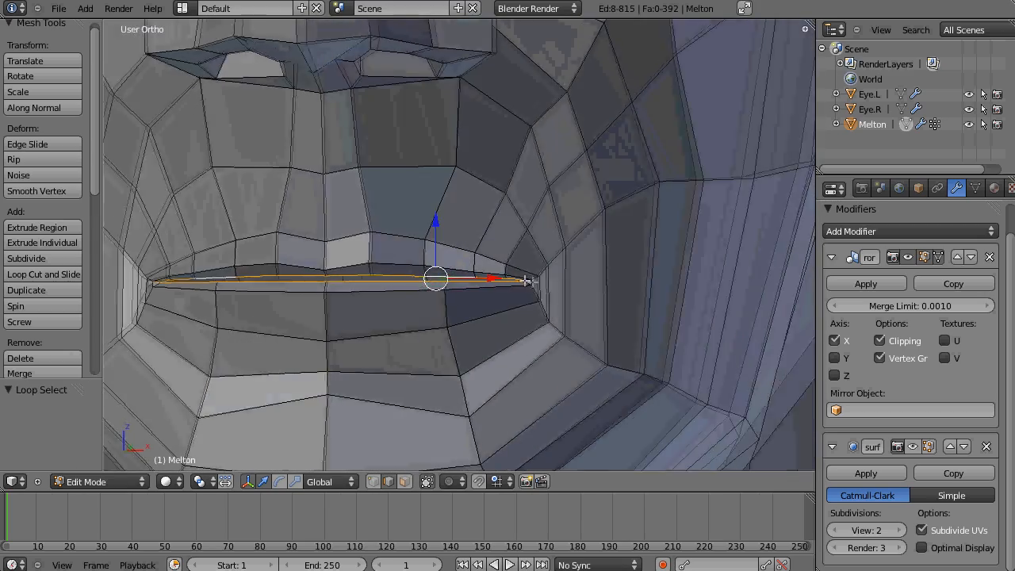
pyautogui.moveTo(809, 24); pyautogui.dragTo(626, 138)
pyautogui.moveTo(812, 150); pyautogui.dragTo(793, 95)
pyautogui.moveTo(810, 24); pyautogui.dragTo(448, 96)
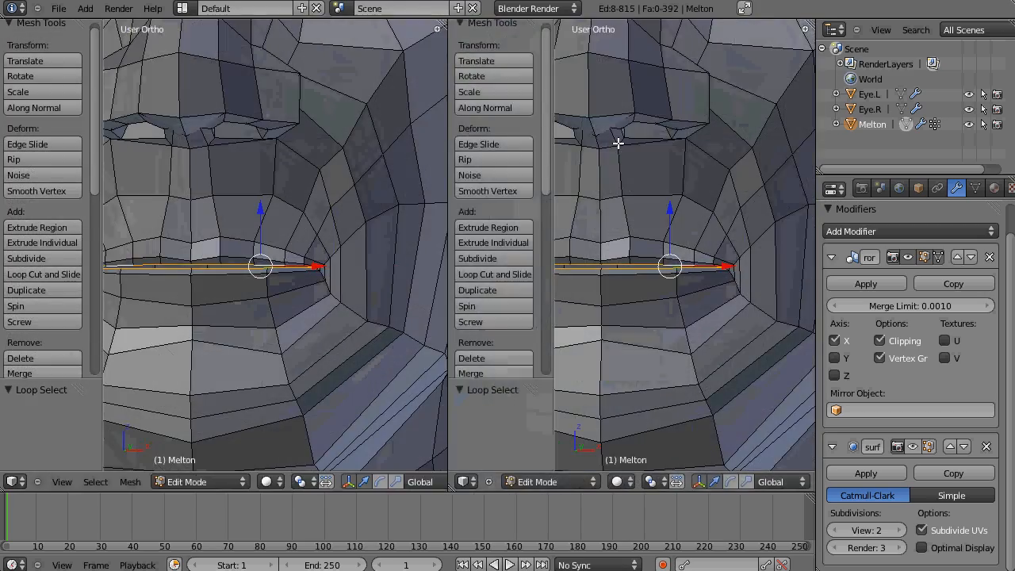
pyautogui.press('KP_3')
pyautogui.press('z')
pyautogui.press('KP_1')
pyautogui.press('z')
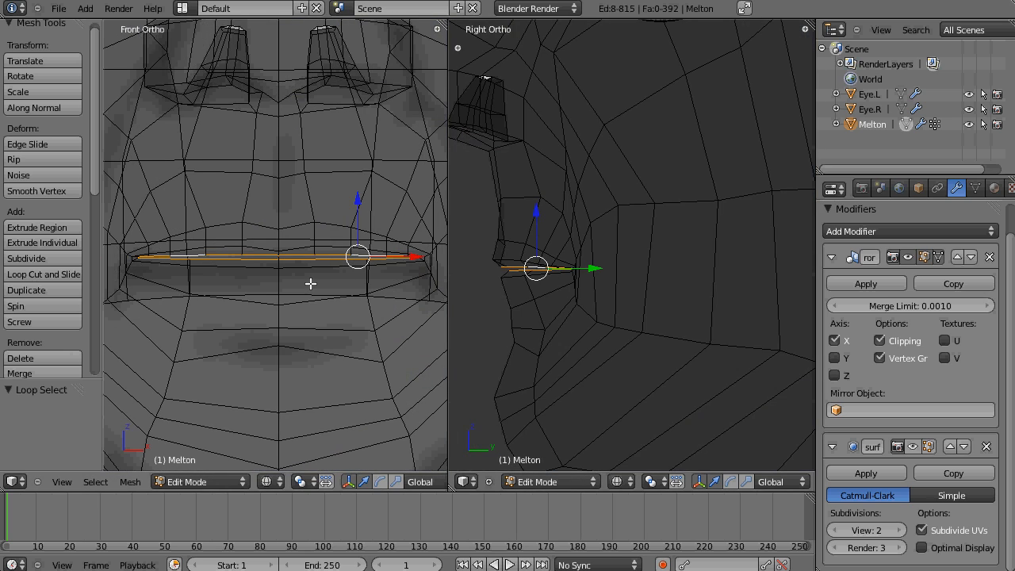
# Step: Turn off the background images in the front view
pyautogui.moveTo(448, 282); pyautogui.dragTo(464, 284)
pyautogui.press('n')
pyautogui.scroll(-20, 385, 294)
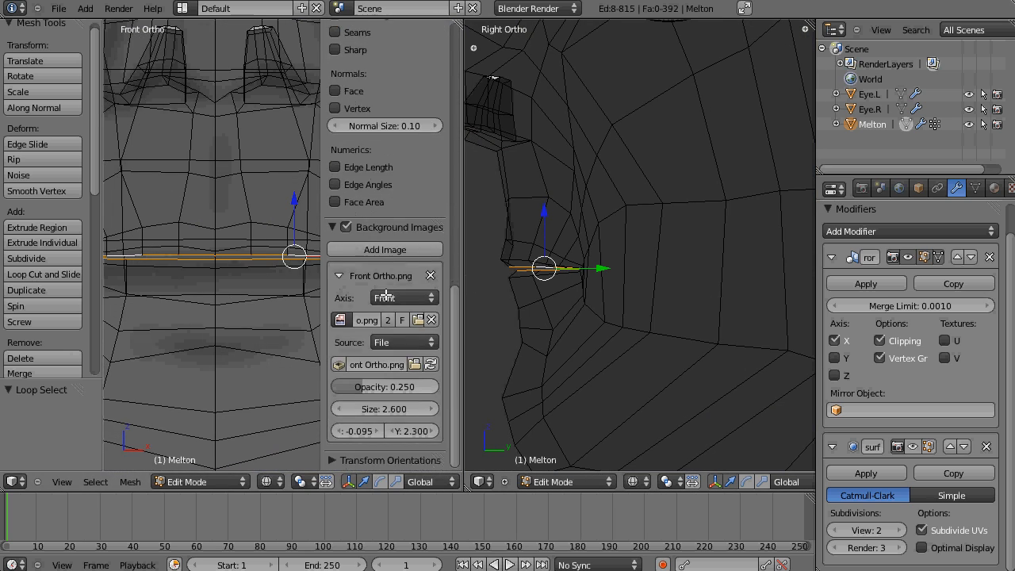
pyautogui.moveTo(328, 298); pyautogui.dragTo(454, 274)
pyautogui.click(324, 228)
pyautogui.click(324, 228)
pyautogui.click(324, 228)
# Step: Snap the 3D cursor to the center and widen the front view
pyautogui.keyDown('shift'); pyautogui.moveTo(562, 271); pyautogui.dragTo(642, 246, button='middle'); pyautogui.keyUp('shift')
pyautogui.hotkey('shift', 's')
pyautogui.click(379, 313)
pyautogui.moveTo(463, 278); pyautogui.dragTo(492, 281)
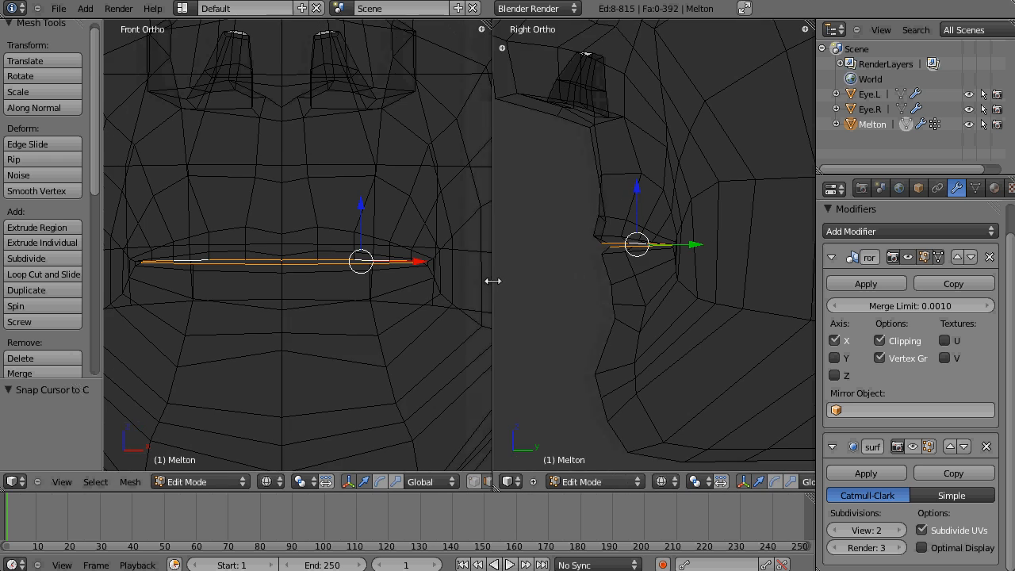
# Step: Extrude the innermost mouth loop and scale it to about 0.937
pyautogui.scroll(-1, 619, 285)
pyautogui.keyDown('shift'); pyautogui.moveTo(619, 286); pyautogui.dragTo(559, 298, button='middle'); pyautogui.keyUp('shift')
pyautogui.scroll(-1, 393, 344)
pyautogui.click(403, 301)
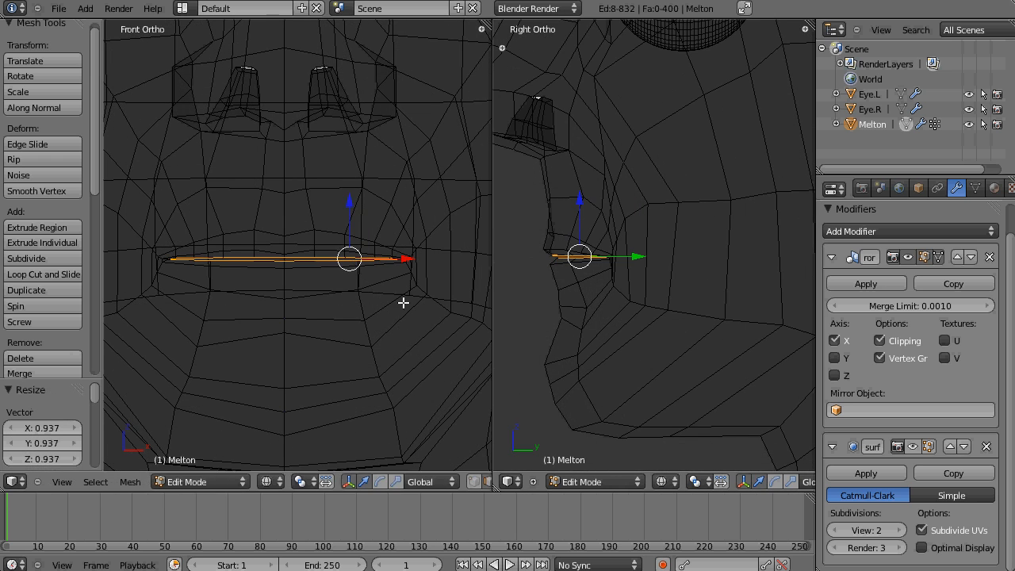
# Step: Move the extruded mouth loop back into the head along Y by about 0.010
pyautogui.press('z')
pyautogui.scroll(2, 387, 301)
pyautogui.scroll(-9, 387, 301)
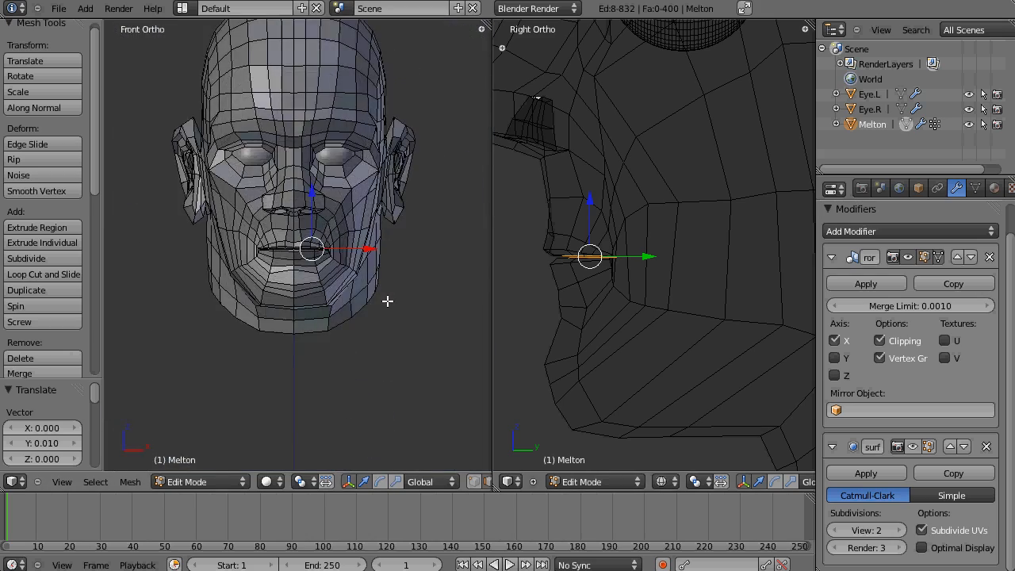
pyautogui.scroll(10, 387, 301)
pyautogui.scroll(-1, 387, 300)
pyautogui.scroll(2, 648, 269)
pyautogui.keyDown('shift'); pyautogui.moveTo(648, 269); pyautogui.dragTo(690, 277, button='middle'); pyautogui.keyUp('shift')
pyautogui.press('z')
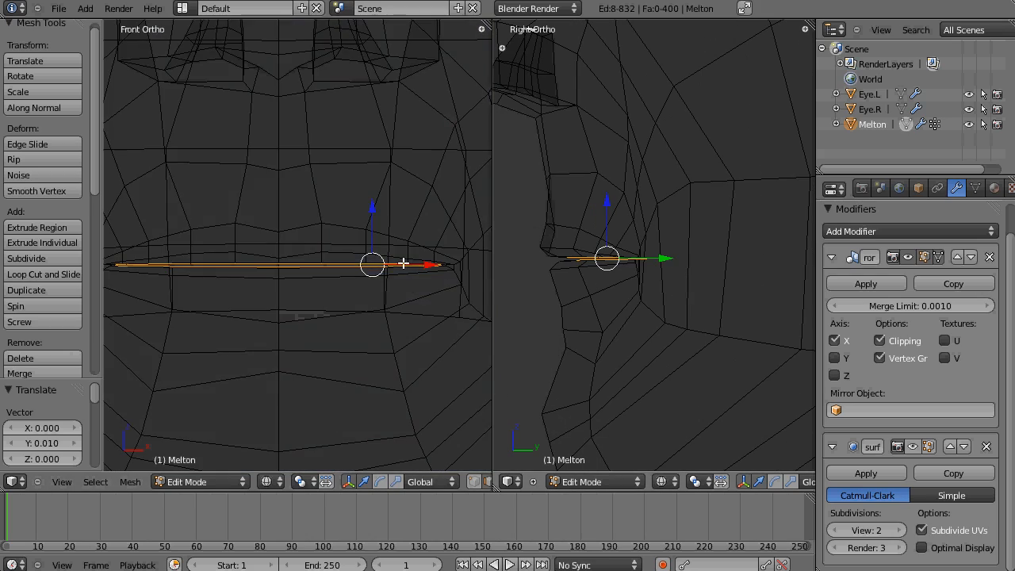
# Step: Move both eye objects to layer 2 so they no longer cover the mouth in top view
pyautogui.press('KP_7')
pyautogui.scroll(-4, 403, 262)
pyautogui.keyDown('shift'); pyautogui.moveTo(396, 267); pyautogui.dragTo(400, 210, button='middle'); pyautogui.keyUp('shift')
pyautogui.press('Tab')
pyautogui.press('Tab')
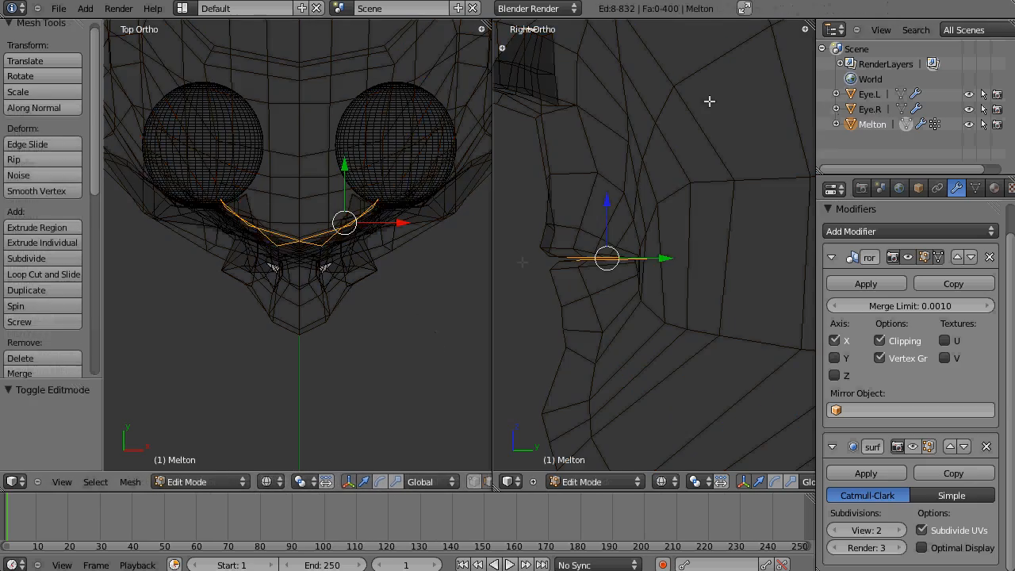
pyautogui.press('Tab')
pyautogui.rightClick(432, 155)
pyautogui.keyDown('shift'); pyautogui.rightClick(249, 162); pyautogui.keyUp('shift')
pyautogui.press('m')
pyautogui.press('2')
pyautogui.scroll(3, 410, 296)
pyautogui.keyDown('shift'); pyautogui.moveTo(382, 259); pyautogui.dragTo(390, 270, button='middle'); pyautogui.keyUp('shift')
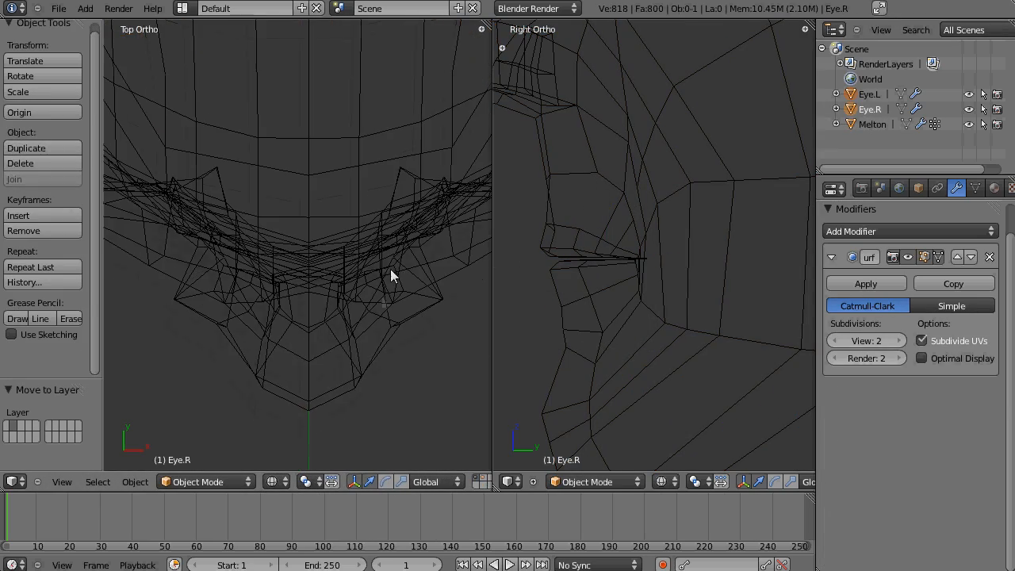
# Step: Select the head mesh and return to Edit Mode in wireframe display
pyautogui.press('z')
pyautogui.rightClick(588, 268)
pyautogui.press('Tab')
pyautogui.press('z')
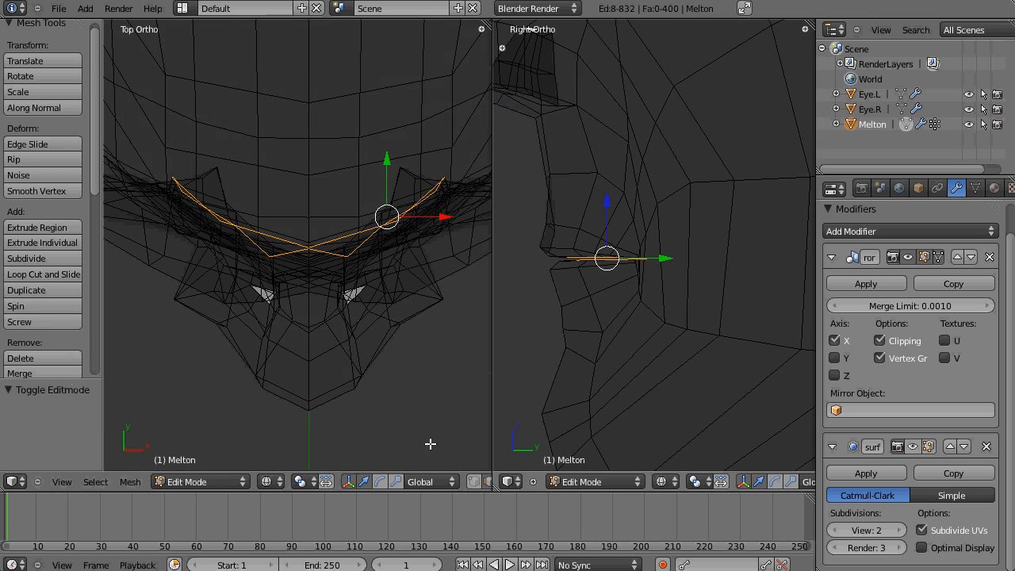
# Step: Show layer 2 with the eyes, and return to Edit Mode with only layer 1 displayed
pyautogui.hotkey('shift', '2')
pyautogui.press('Tab')
pyautogui.scroll(-3, 396, 301)
pyautogui.press('2')
pyautogui.hotkey('shift', '1')
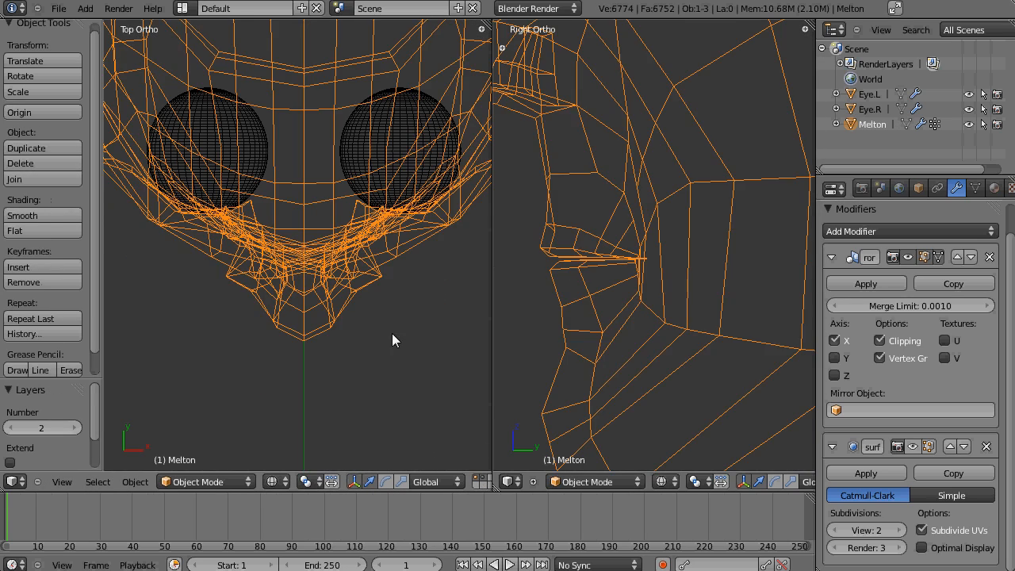
pyautogui.keyDown('shift'); pyautogui.click(476, 481); pyautogui.keyUp('shift')
pyautogui.click(476, 481)
pyautogui.press('Tab')
# Step: Move the protruding front vertex of the inner mouth loop back along Y by about 0.010
pyautogui.scroll(-2, 360, 277)
pyautogui.keyDown('shift'); pyautogui.moveTo(360, 267); pyautogui.dragTo(360, 310, button='middle'); pyautogui.keyUp('shift')
pyautogui.scroll(5, 360, 310)
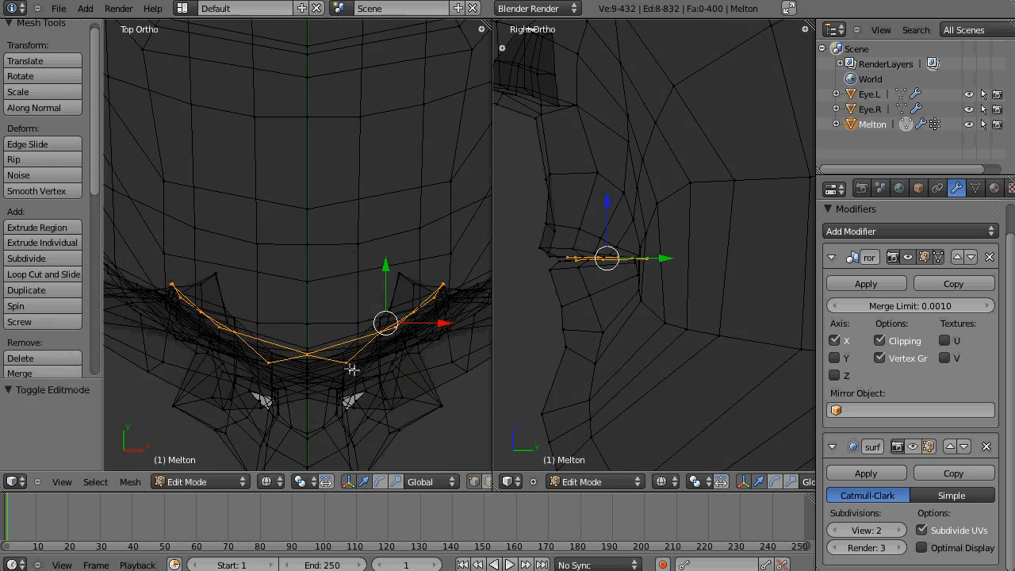
pyautogui.rightClick(350, 367)
pyautogui.moveTo(352, 306); pyautogui.dragTo(351, 290)
pyautogui.scroll(-3, 351, 291)
pyautogui.scroll(3, 580, 267)
# Step: Select the innermost mouth loop in edge select mode and extrude it back along Y
pyautogui.hotkey('ctrl', 'Tab')
pyautogui.press('2')
pyautogui.moveTo(529, 303); pyautogui.dragTo(548, 277, button='middle')
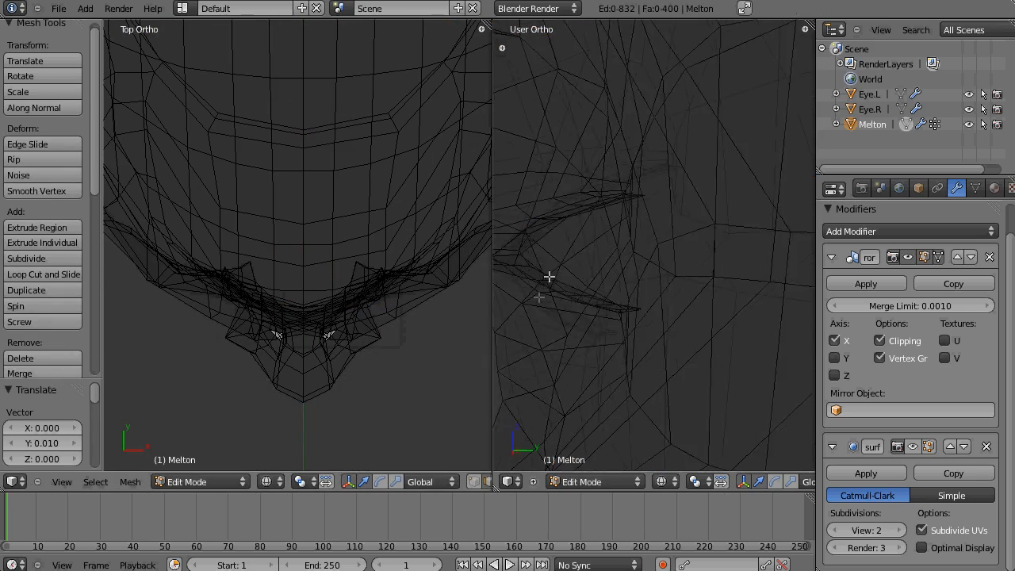
pyautogui.scroll(3, 548, 276)
pyautogui.keyDown('alt'); pyautogui.rightClick(548, 276); pyautogui.keyUp('alt')
pyautogui.press('KP_3')
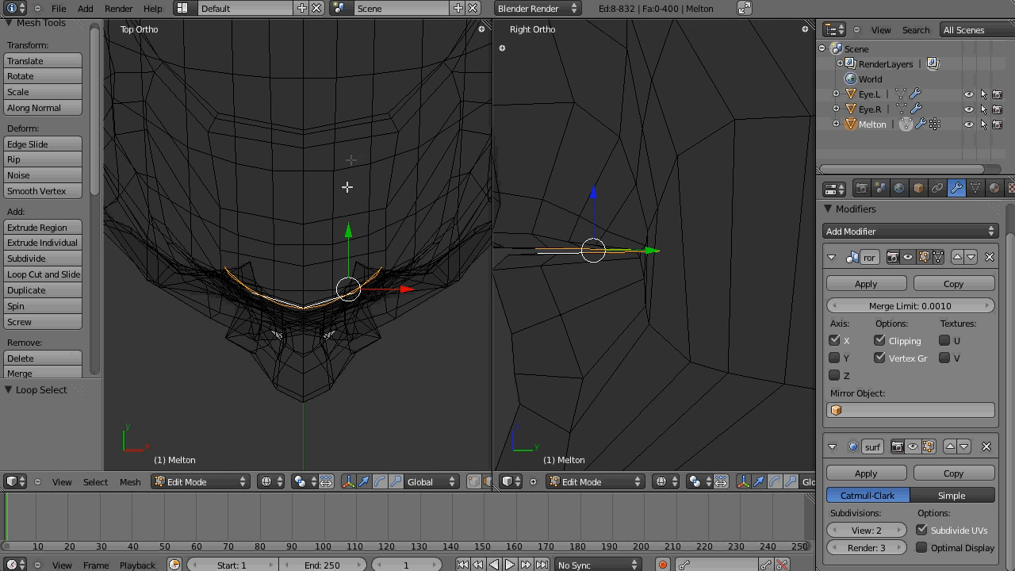
pyautogui.press('g')
pyautogui.press('y')
pyautogui.click(347, 170)
# Step: Try flattening the extruded mouth loop along Y and move it forward along Y by about -0.030
pyautogui.press('s')
pyautogui.press('y')
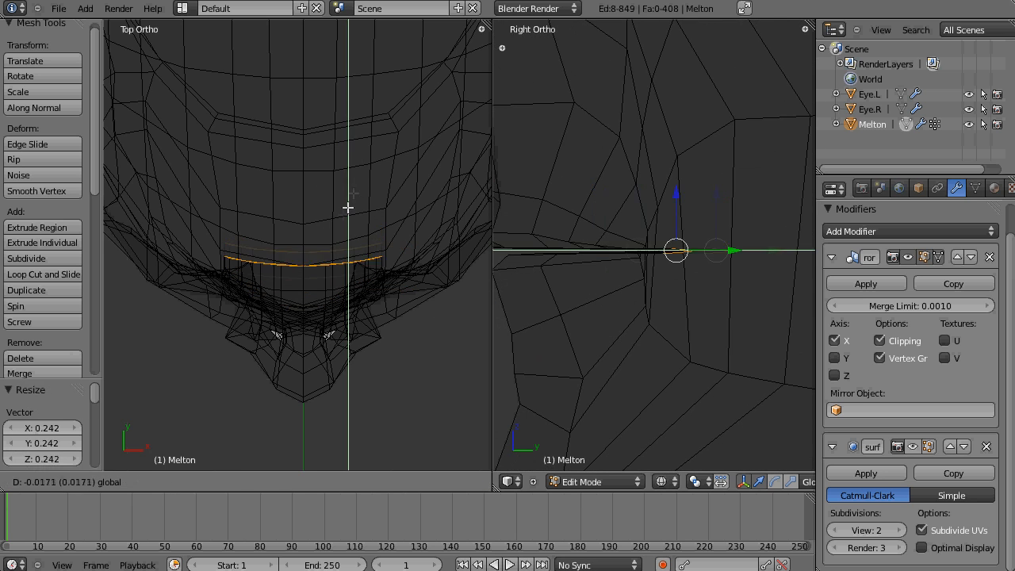
pyautogui.click(348, 207)
pyautogui.press('g')
pyautogui.press('y')
pyautogui.click(346, 199)
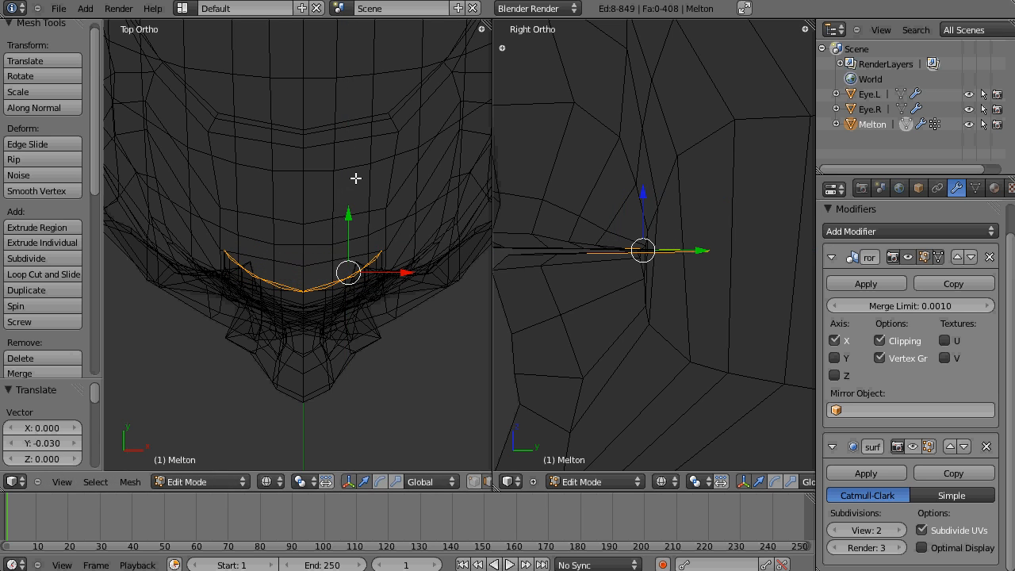
# Step: Enlarge the innermost mouth loop along Z to open the cavity and move it forward along Y by about -0.012
pyautogui.press('s')
pyautogui.press('z')
pyautogui.press('s')
pyautogui.press('z')
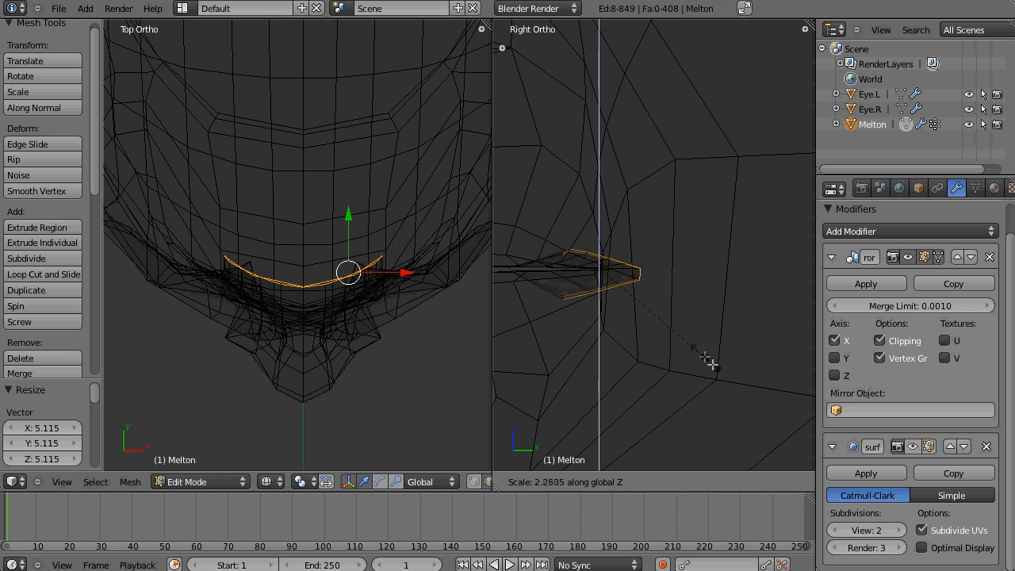
pyautogui.click(709, 363)
pyautogui.scroll(-3, 698, 341)
pyautogui.moveTo(627, 213); pyautogui.dragTo(628, 209)
pyautogui.moveTo(682, 250); pyautogui.dragTo(667, 249)
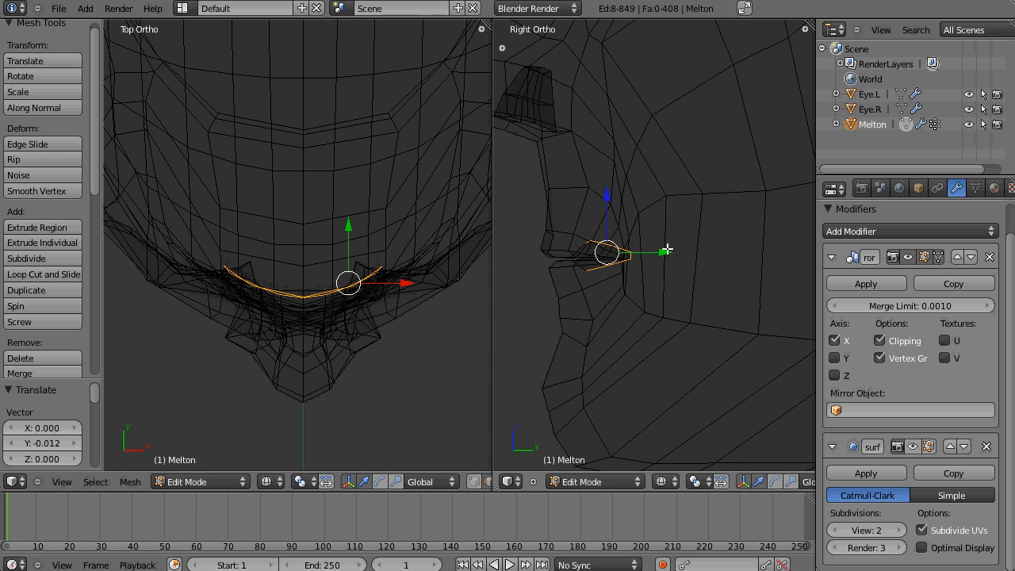
# Step: Extrude the loop deeper into the mouth, enlarging it along Z by about 2.788 and shifting it along Y by about -0.026
pyautogui.press('e')
pyautogui.click(314, 263)
pyautogui.moveTo(350, 226); pyautogui.dragTo(358, 185)
pyautogui.press('s')
pyautogui.press('z')
pyautogui.click(714, 456)
pyautogui.moveTo(723, 253); pyautogui.dragTo(690, 254)
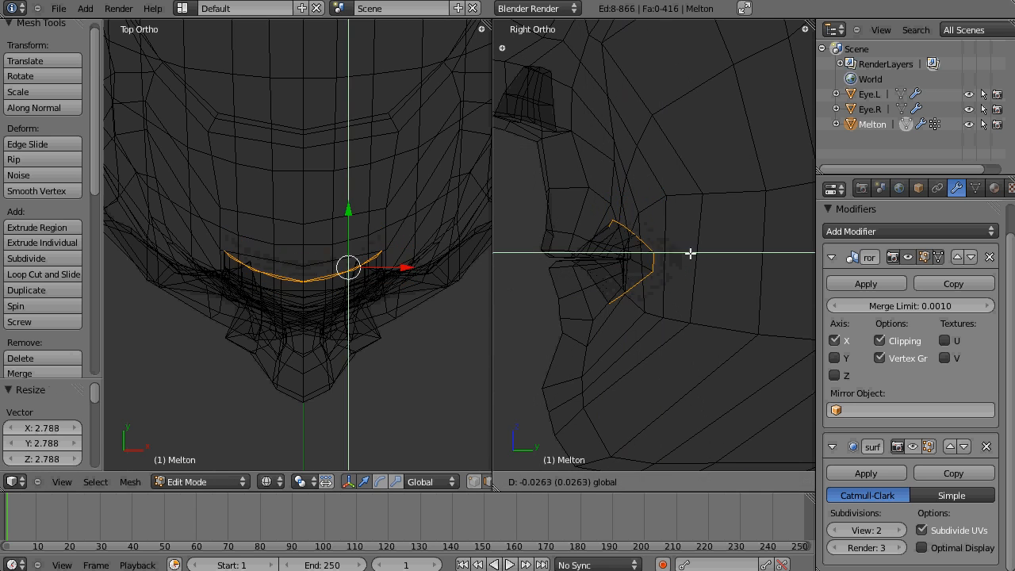
# Step: Widen the innermost mouth loop by moving it outward along X by about 0.005
pyautogui.press('x')
pyautogui.rightClick(338, 246)
pyautogui.click(445, 375)
pyautogui.moveTo(412, 274); pyautogui.dragTo(418, 275)
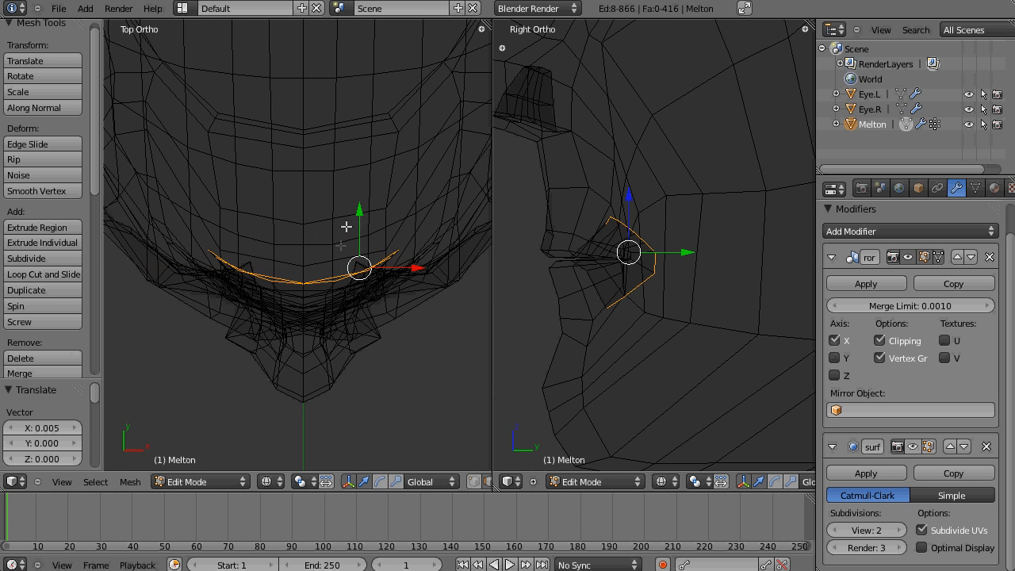
# Step: Extrude the mouth cavity loop further back along Y and move it outward along X by about 0.010
pyautogui.scroll(-1, 555, 248)
pyautogui.scroll(-1, 348, 247)
pyautogui.keyDown('shift'); pyautogui.moveTo(348, 246); pyautogui.dragTo(344, 270, button='middle'); pyautogui.keyUp('shift')
pyautogui.press('e')
pyautogui.click(344, 268)
pyautogui.moveTo(346, 220); pyautogui.dragTo(338, 202)
pyautogui.moveTo(405, 260); pyautogui.dragTo(410, 260)
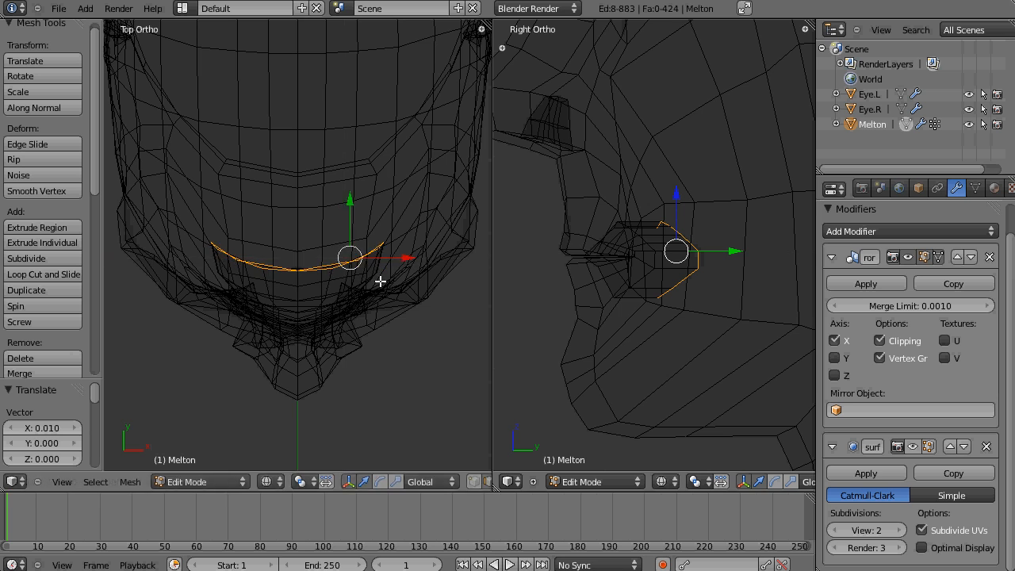
# Step: Enlarge the innermost mouth cavity loop along Z and move it forward along Y by about -0.013
pyautogui.press('s')
pyautogui.click(386, 286)
pyautogui.press('s')
pyautogui.press('z')
pyautogui.moveTo(736, 252); pyautogui.dragTo(723, 251)
pyautogui.moveTo(708, 278); pyautogui.dragTo(683, 302, button='middle')
pyautogui.press('KP_3')
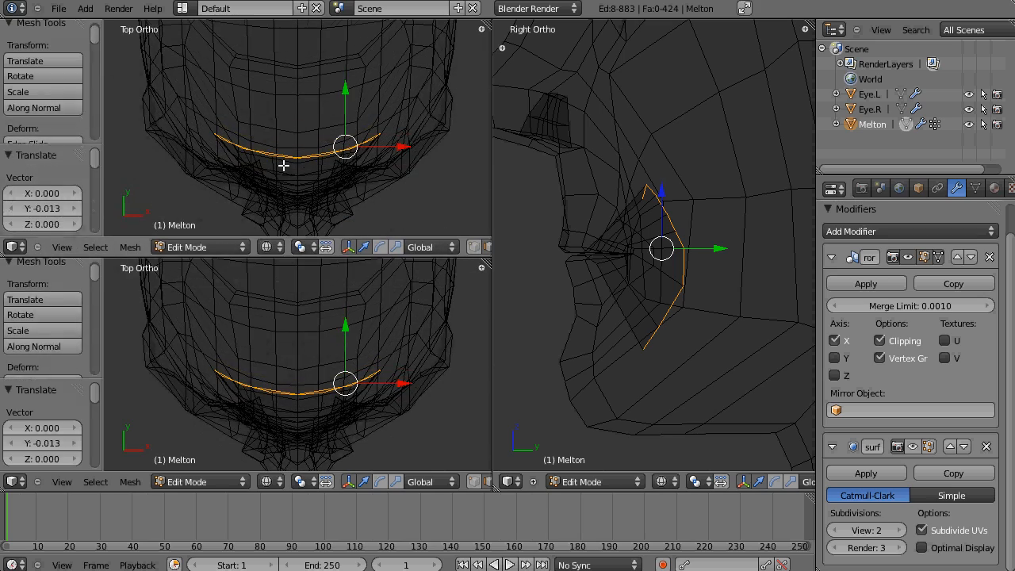
# Step: Show the mouth from the front in an additional view and change to vertex selection mode
pyautogui.press('t')
pyautogui.press('t')
pyautogui.press('KP_1')
pyautogui.keyDown('shift'); pyautogui.moveTo(307, 160); pyautogui.dragTo(323, 108, button='middle'); pyautogui.keyUp('shift')
pyautogui.hotkey('ctrl', 'Tab')
pyautogui.click(266, 295)
pyautogui.rightClick(265, 311)
pyautogui.moveTo(261, 266); pyautogui.dragTo(261, 465)
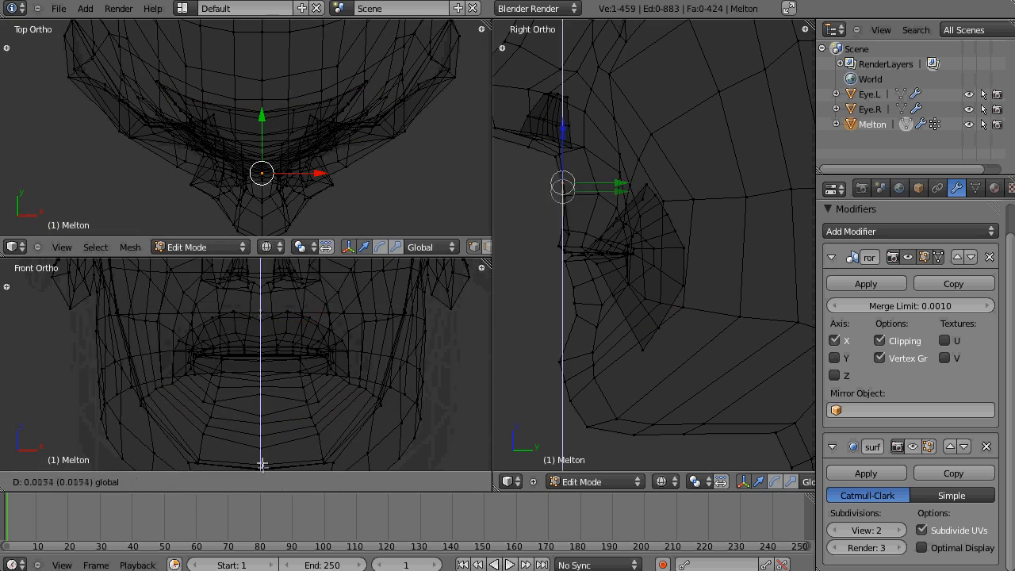
pyautogui.hotkey('ctrl', 'z')
pyautogui.hotkey('ctrl', 'z')
# Step: Raise the top centre vertex and the bottom centre vertex of the innermost mouth loop slightly
pyautogui.scroll(3, 294, 378)
pyautogui.moveTo(294, 378); pyautogui.dragTo(280, 386, button='middle')
pyautogui.rightClick(254, 336)
pyautogui.moveTo(255, 283); pyautogui.dragTo(258, 265)
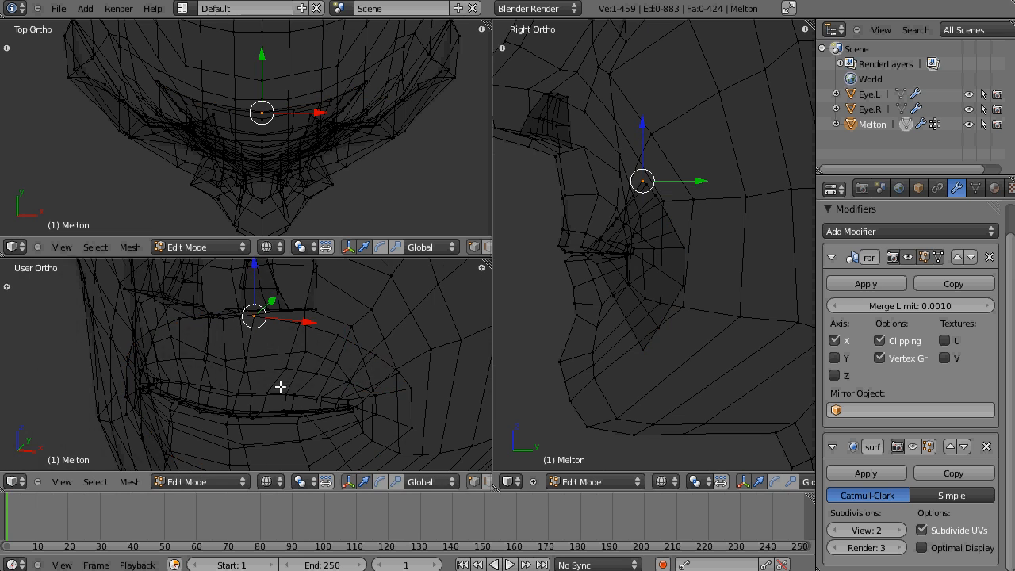
pyautogui.press('KP_1')
pyautogui.keyDown('shift'); pyautogui.moveTo(284, 447); pyautogui.dragTo(284, 396, button='middle'); pyautogui.keyUp('shift')
pyautogui.keyDown('alt'); pyautogui.rightClick(279, 407); pyautogui.keyUp('alt')
pyautogui.rightClick(262, 411)
pyautogui.moveTo(263, 354); pyautogui.dragTo(261, 342)
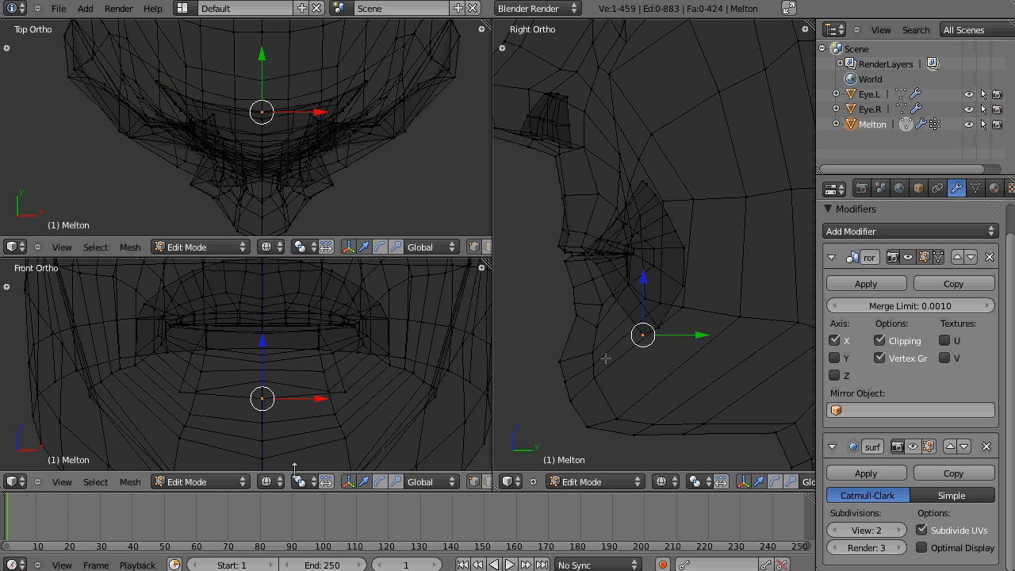
# Step: Select the innermost mouth loop, extrude it back along Y and flatten the new loop along Y
pyautogui.keyDown('alt'); pyautogui.rightClick(679, 312); pyautogui.keyUp('alt')
pyautogui.scroll(-2, 726, 283)
pyautogui.keyDown('shift'); pyautogui.moveTo(726, 282); pyautogui.dragTo(730, 289, button='middle'); pyautogui.keyUp('shift')
pyautogui.hotkey('ctrl', 'Tab')
pyautogui.click(729, 299)
pyautogui.scroll(-2, 344, 346)
pyautogui.scroll(2, 666, 264)
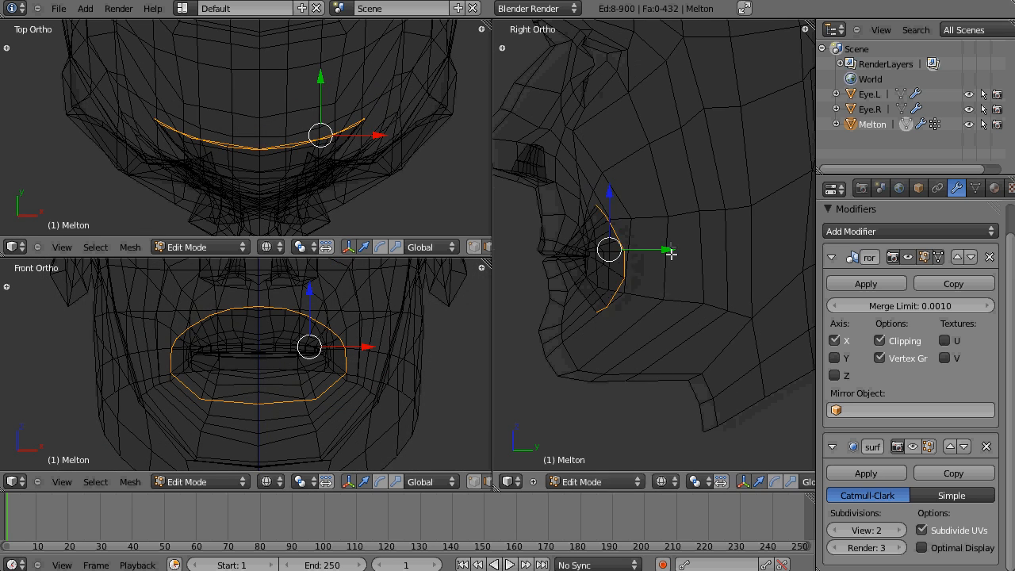
pyautogui.moveTo(671, 254); pyautogui.dragTo(716, 254)
pyautogui.press('s')
pyautogui.press('y')
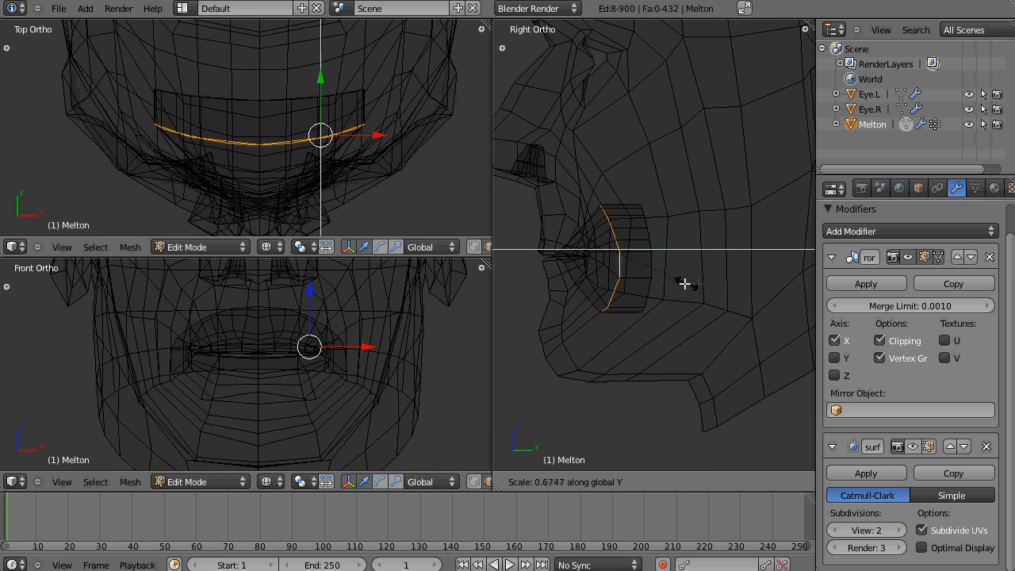
# Step: Enlarge the newly extruded mouth loop along Z and widen it slightly along X
pyautogui.press('s')
pyautogui.press('z')
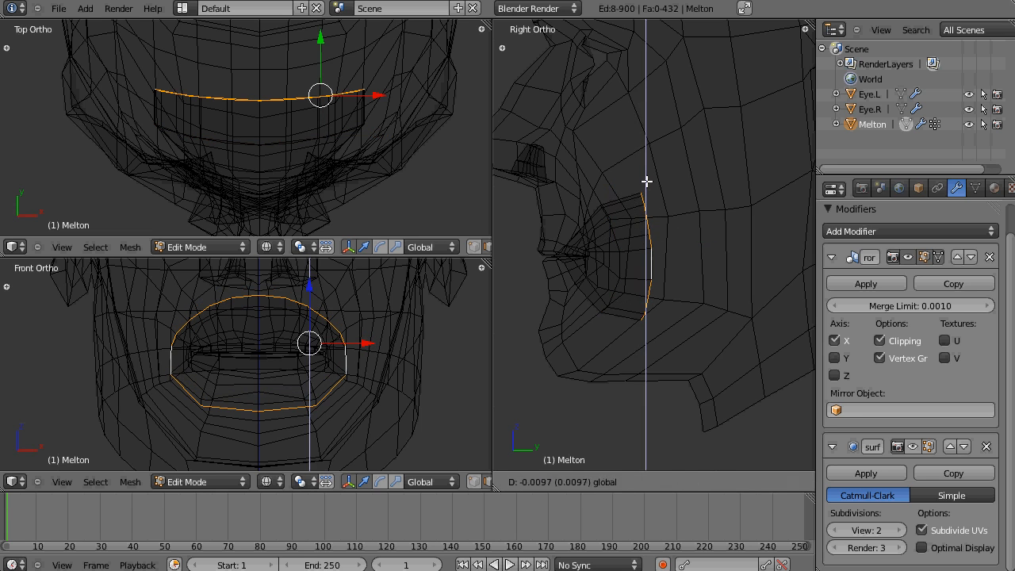
pyautogui.scroll(-2, 339, 172)
pyautogui.moveTo(359, 106); pyautogui.dragTo(366, 105)
# Step: Extrude the mouth cavity loop further back along Y in two sections and scale the rearmost loop down
pyautogui.scroll(-1, 696, 251)
pyautogui.keyDown('shift'); pyautogui.moveTo(751, 281); pyautogui.dragTo(708, 269, button='middle'); pyautogui.keyUp('shift')
pyautogui.press('g')
pyautogui.press('y')
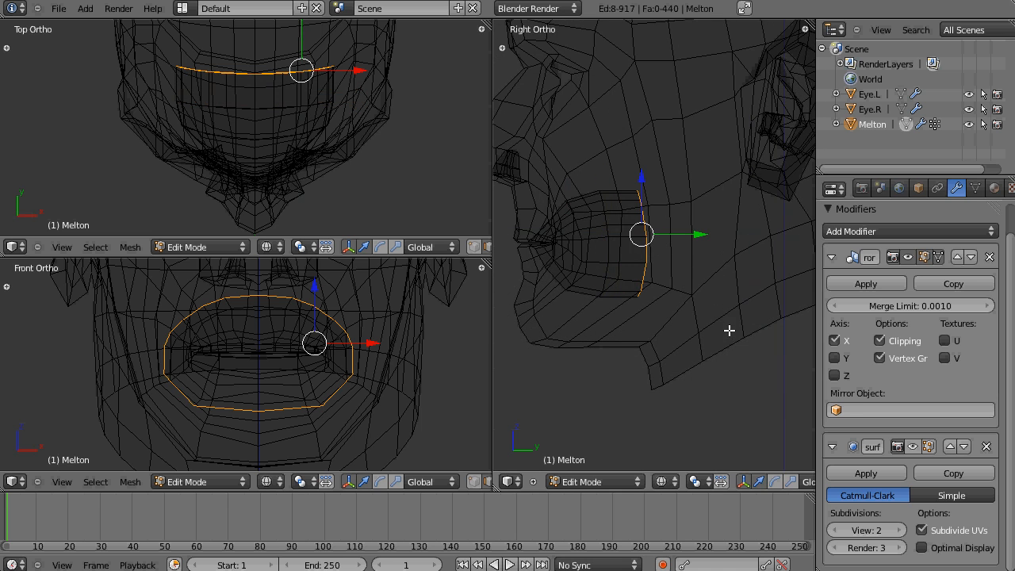
pyautogui.press('y')
pyautogui.click(737, 349)
pyautogui.press('s')
pyautogui.click(723, 303)
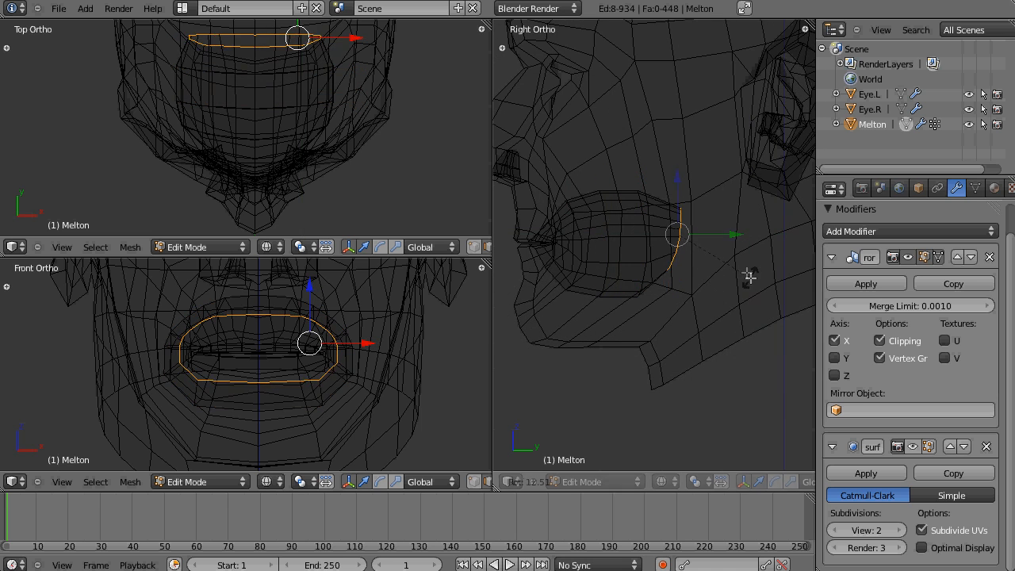
# Step: Extrude the rear loop in three more sections that curve back and down to form the throat
pyautogui.press('e')
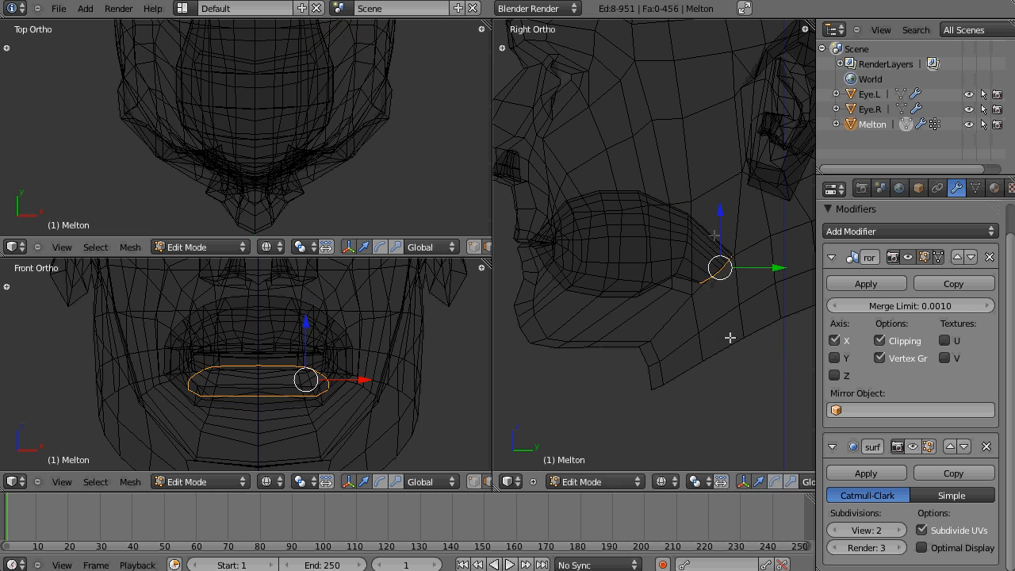
pyautogui.press('e')
pyautogui.click(778, 336)
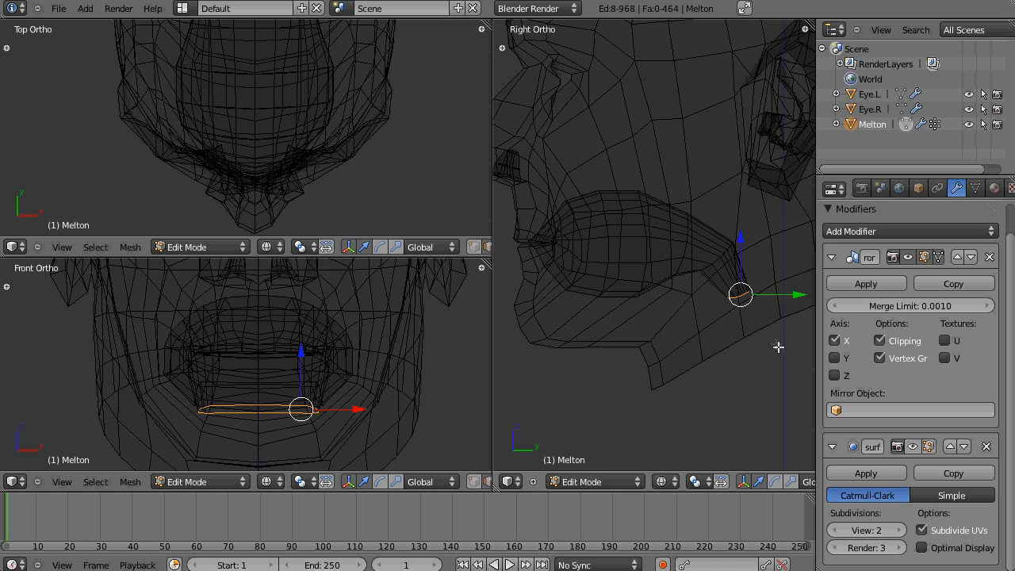
pyautogui.press('e')
pyautogui.click(772, 375)
# Step: Extend the selection to the lower throat rings, narrow them along X and reduce the selection to the end loop
pyautogui.keyDown('shift'); pyautogui.moveTo(773, 372); pyautogui.dragTo(717, 297, button='middle'); pyautogui.keyUp('shift')
pyautogui.scroll(2, 716, 297)
pyautogui.keyDown('shift'); pyautogui.moveTo(444, 373); pyautogui.dragTo(448, 333, button='middle'); pyautogui.keyUp('shift')
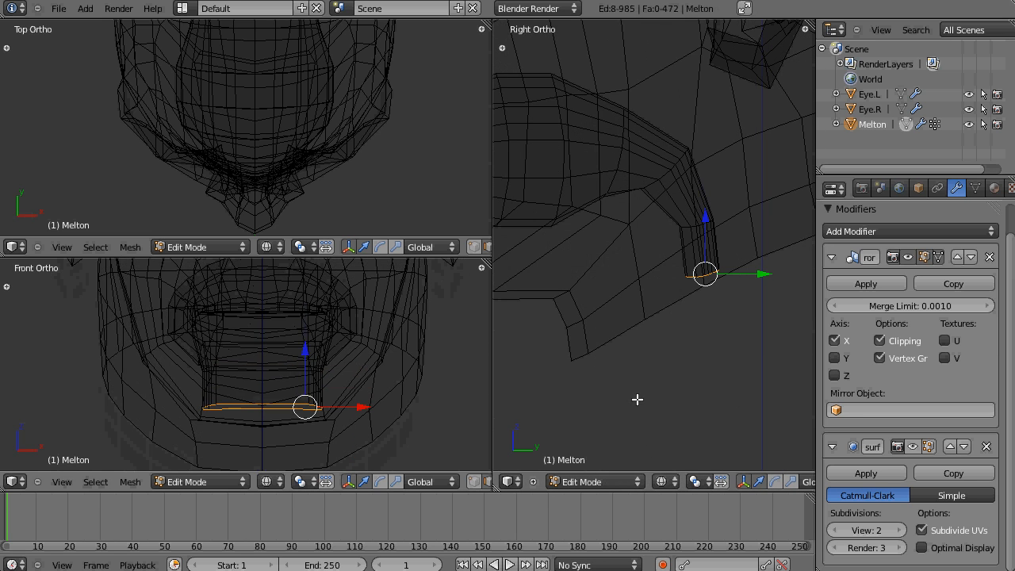
pyautogui.press('ctrl+KP_Add')
pyautogui.press('ctrl+KP_Add')
pyautogui.moveTo(367, 368); pyautogui.dragTo(324, 407)
pyautogui.press('ctrl+KP_Subtract')
pyautogui.press('ctrl+KP_Subtract')
pyautogui.scroll(-3, 290, 150)
pyautogui.keyDown('shift'); pyautogui.moveTo(290, 150); pyautogui.dragTo(283, 169, button='middle'); pyautogui.keyUp('shift')
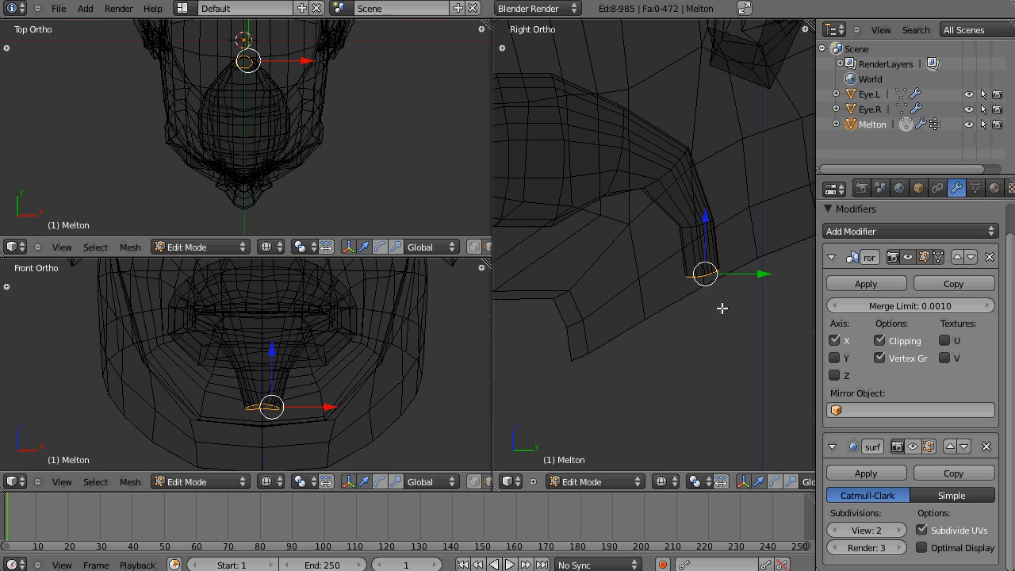
# Step: Extrude the throat's end loop by one more short section in the solid-shaded view
pyautogui.press('z')
pyautogui.moveTo(722, 308); pyautogui.dragTo(675, 172, button='middle')
pyautogui.press('e')
pyautogui.moveTo(660, 161); pyautogui.dragTo(661, 186)
pyautogui.hotkey('ctrl', 'Tab')
pyautogui.hotkey('alt', 'm')
pyautogui.moveTo(687, 275); pyautogui.dragTo(671, 312, button='middle')
pyautogui.click(692, 275)
pyautogui.hotkey('ctrl', 'z')
# Step: Deselect everything, join the split views into one large 3D view and snap the 3D cursor to the center
pyautogui.scroll(-5, 671, 312)
pyautogui.press('KP_3')
pyautogui.press('a')
pyautogui.scroll(-3, 696, 318)
pyautogui.moveTo(595, 324); pyautogui.dragTo(658, 327, button='middle')
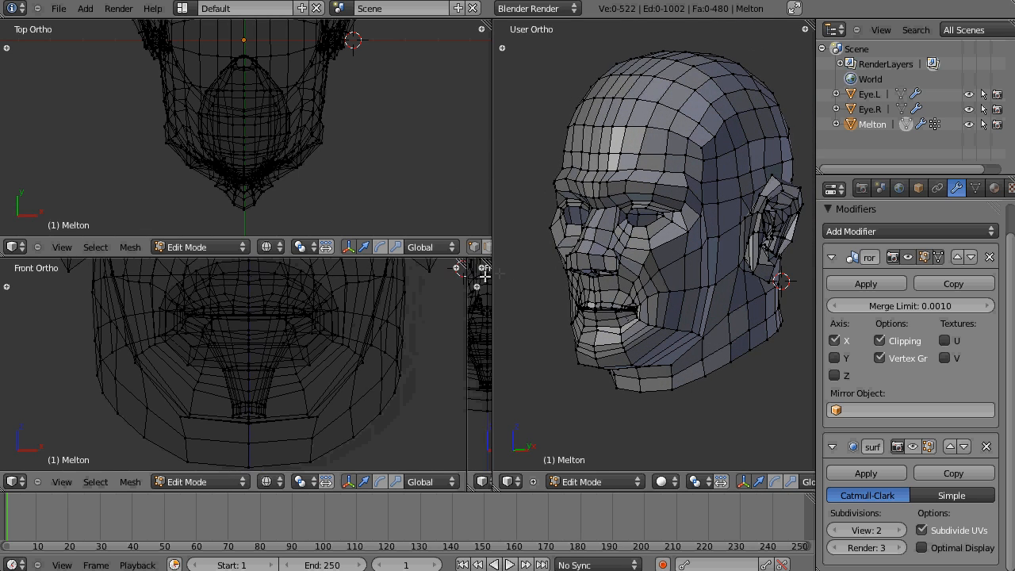
pyautogui.moveTo(487, 262); pyautogui.dragTo(486, 198)
pyautogui.moveTo(493, 490); pyautogui.dragTo(446, 464)
pyautogui.hotkey('shift', 's')
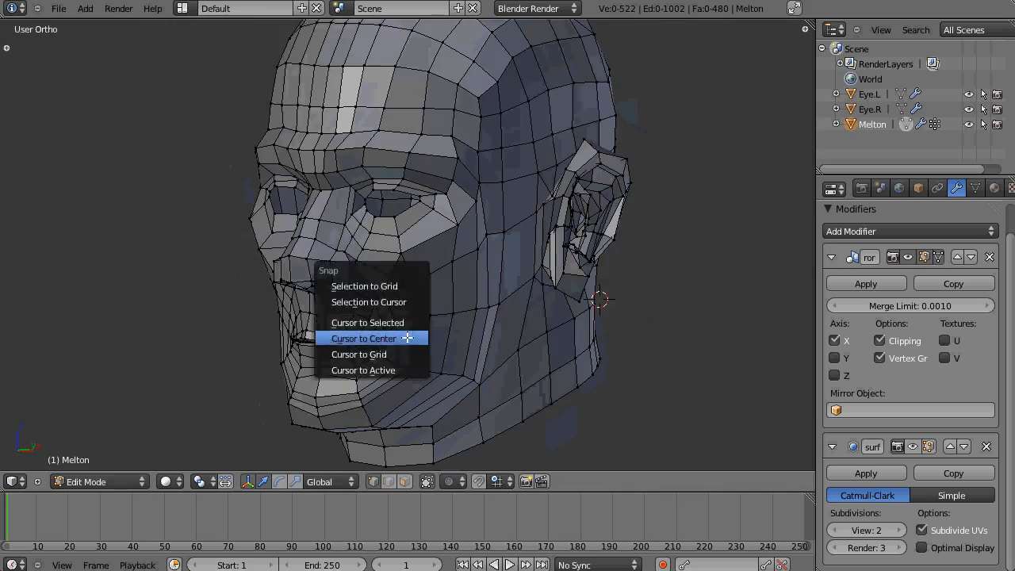
pyautogui.click(408, 337)
# Step: Examine the mouth cavity in wireframe by growing an edge selection from the inner lips down to the throat's end
pyautogui.moveTo(408, 338); pyautogui.dragTo(467, 325, button='middle')
pyautogui.scroll(3, 467, 324)
pyautogui.moveTo(530, 424)
pyautogui.keyDown('shift'); pyautogui.mouseDown(button='middle')
pyautogui.moveTo(532, 306)
pyautogui.moveTo(370, 326)
pyautogui.moveTo(582, 320)
pyautogui.mouseUp(button='middle'); pyautogui.keyUp('shift')
pyautogui.scroll(1, 581, 320)
pyautogui.hotkey('ctrl', 'Tab')
pyautogui.click(363, 288)
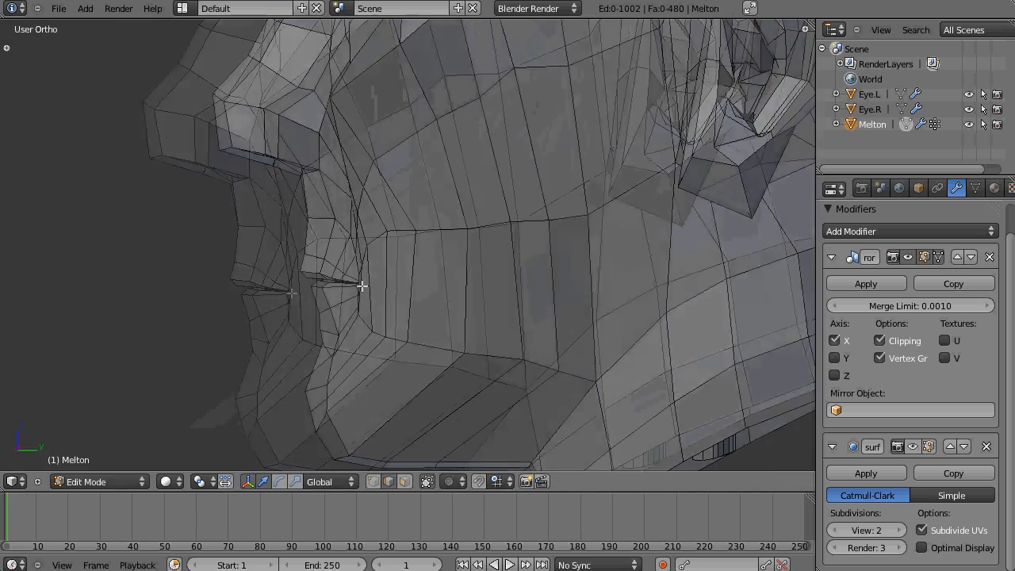
pyautogui.press('z')
pyautogui.press('ctrl+KP_Add')
pyautogui.press('ctrl+KP_Add')
pyautogui.press('ctrl+KP_Add')
pyautogui.press('ctrl+KP_Add')
pyautogui.press('ctrl+KP_Add')
pyautogui.press('ctrl+KP_Add')
pyautogui.press('ctrl+KP_Add')
pyautogui.press('ctrl+KP_Add')
pyautogui.press('ctrl+KP_Add')
pyautogui.press('ctrl+KP_Add')
pyautogui.press('ctrl+KP_Add')
pyautogui.press('ctrl+KP_Add')
pyautogui.press('ctrl+KP_Add')
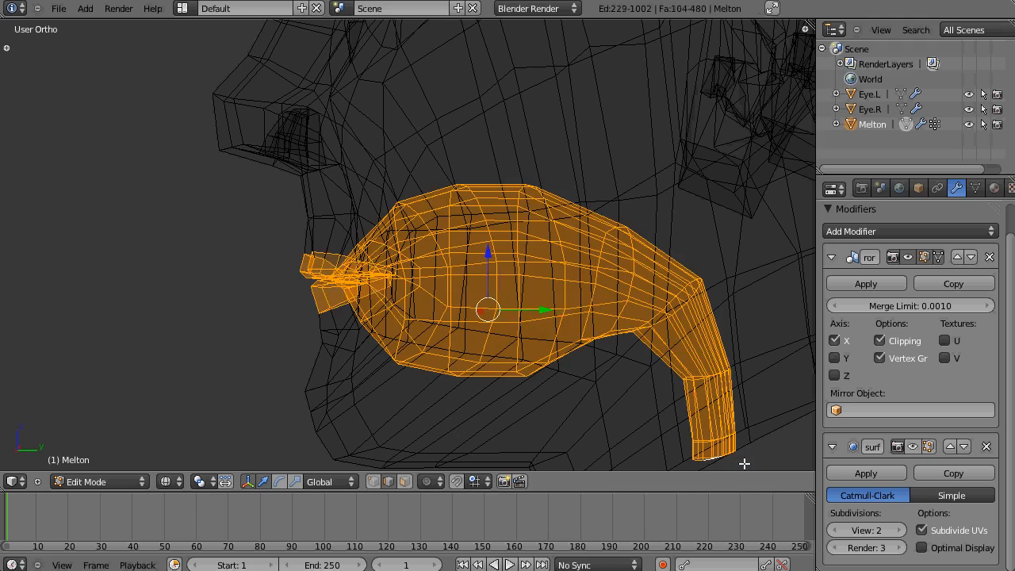
# Step: Deselect the cavity and move the vertices above and below the mouth corner up and inward in front view
pyautogui.press('z')
pyautogui.moveTo(473, 268)
pyautogui.mouseDown(button='middle')
pyautogui.moveTo(544, 261)
pyautogui.moveTo(521, 272)
pyautogui.moveTo(444, 265)
pyautogui.moveTo(609, 263)
pyautogui.moveTo(476, 219)
pyautogui.mouseUp(button='middle')
pyautogui.scroll(-3, 521, 272)
pyautogui.scroll(1, 598, 274)
pyautogui.press('a')
pyautogui.scroll(3, 567, 290)
pyautogui.scroll(3, 568, 281)
pyautogui.press('KP_1')
pyautogui.hotkey('ctrl', 'Tab')
pyautogui.click(500, 210)
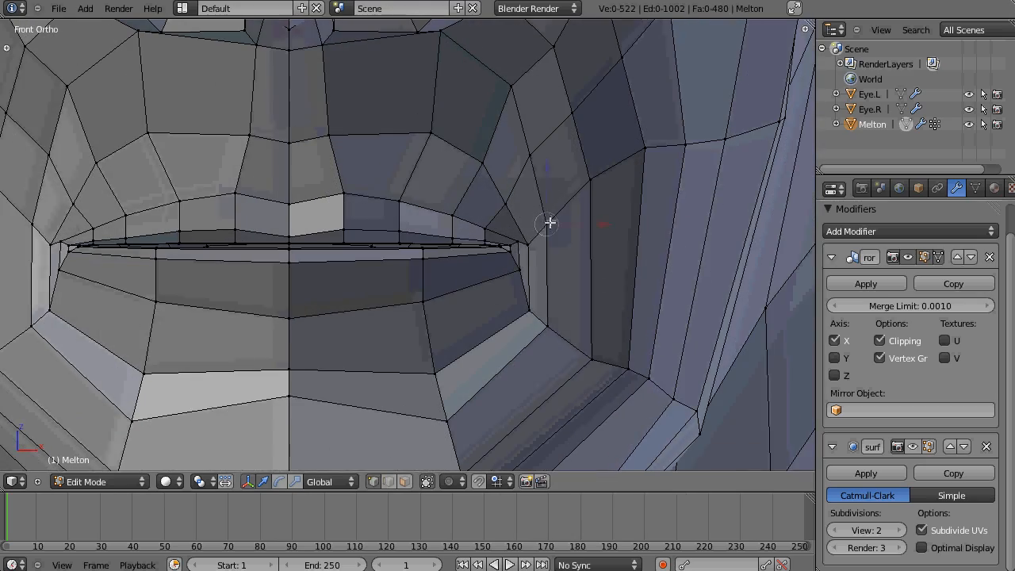
pyautogui.moveTo(548, 222); pyautogui.dragTo(532, 203, button='right')
pyautogui.moveTo(537, 299); pyautogui.dragTo(530, 279, button='right')
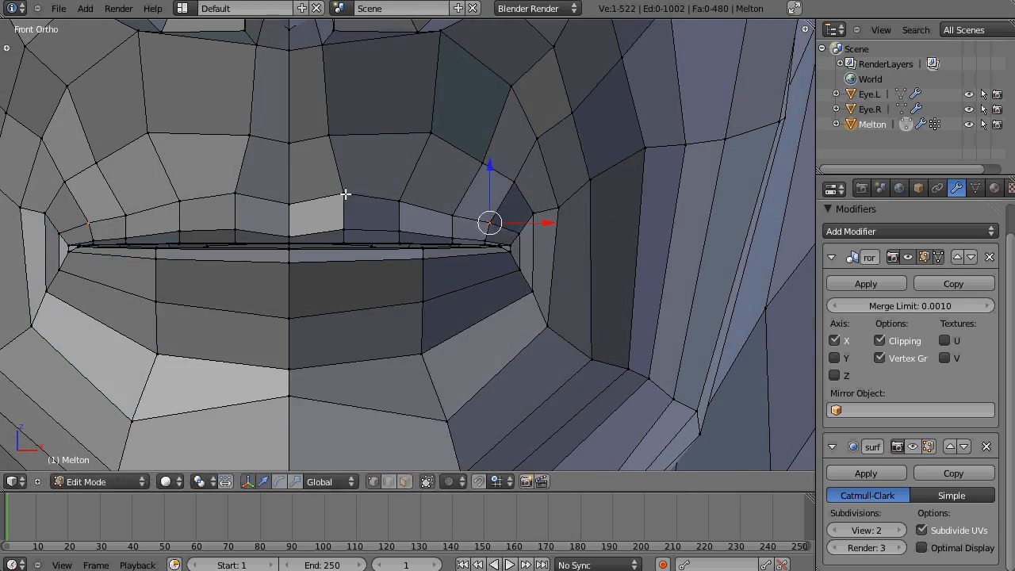
# Step: Reposition individual vertices on the upper lip and between the lip and the nose
pyautogui.moveTo(610, 176); pyautogui.dragTo(525, 158, button='middle')
pyautogui.rightClick(458, 164)
pyautogui.moveTo(467, 230); pyautogui.dragTo(464, 229)
pyautogui.scroll(-2, 481, 189)
pyautogui.moveTo(481, 207); pyautogui.dragTo(577, 217, button='middle')
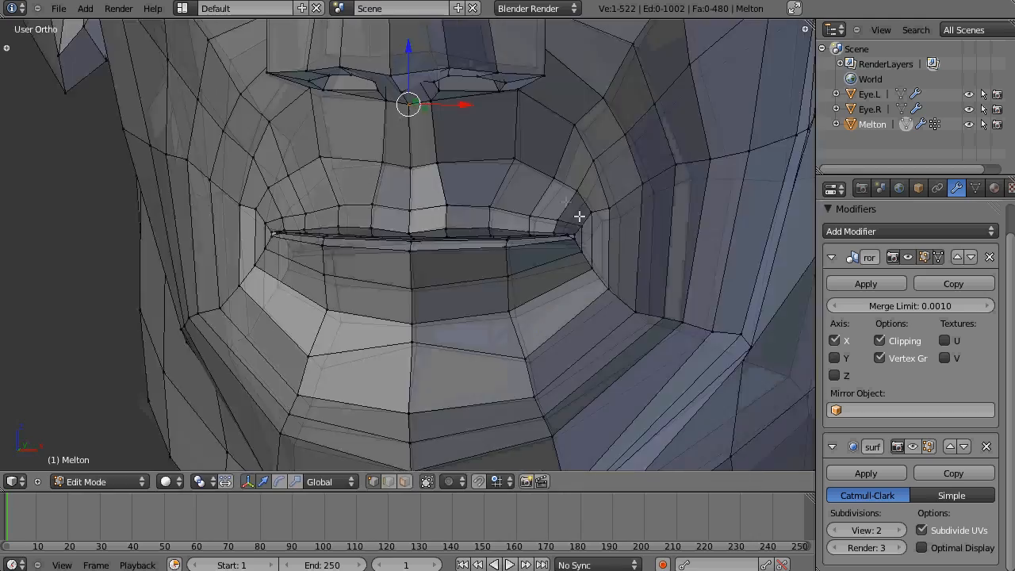
pyautogui.moveTo(434, 225); pyautogui.dragTo(430, 224, button='right')
# Step: Adjust the vertices above and beside the mouth corner to even out the upper lip's edge flow
pyautogui.moveTo(558, 204); pyautogui.dragTo(448, 196, button='middle')
pyautogui.moveTo(537, 158); pyautogui.dragTo(545, 158)
pyautogui.rightClick(515, 182)
pyautogui.moveTo(567, 184); pyautogui.dragTo(624, 168)
pyautogui.rightClick(585, 167)
pyautogui.moveTo(573, 212); pyautogui.dragTo(623, 166, button='middle')
pyautogui.rightClick(491, 223)
pyautogui.moveTo(561, 292); pyautogui.dragTo(621, 351, button='middle')
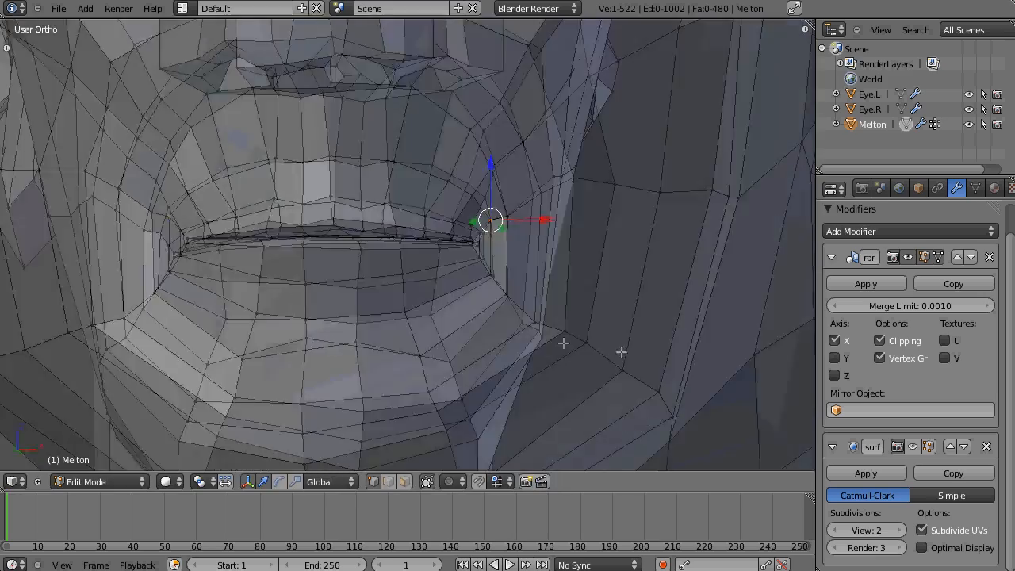
# Step: Shift a vertex below the mouth corner and one on the adjacent cheek slightly outward
pyautogui.moveTo(452, 297); pyautogui.dragTo(340, 283, button='middle')
pyautogui.rightClick(489, 277)
pyautogui.moveTo(546, 279); pyautogui.dragTo(550, 281)
pyautogui.moveTo(540, 308); pyautogui.dragTo(644, 279, button='middle')
pyautogui.rightClick(567, 173)
pyautogui.moveTo(622, 171); pyautogui.dragTo(629, 169)
pyautogui.moveTo(583, 252); pyautogui.dragTo(465, 265, button='middle')
# Step: Show the Subdivision Surface result in Edit Mode and fit the editing cage to the smoothed surface
pyautogui.click(927, 447)
pyautogui.click(941, 446)
pyautogui.moveTo(539, 230); pyautogui.dragTo(634, 135, button='middle')
# Step: Select an edge near the mouth corner in edge mode and move it with smooth proportional editing
pyautogui.hotkey('ctrl', 'Tab')
pyautogui.rightClick(478, 253)
pyautogui.press('o')
pyautogui.press('g')
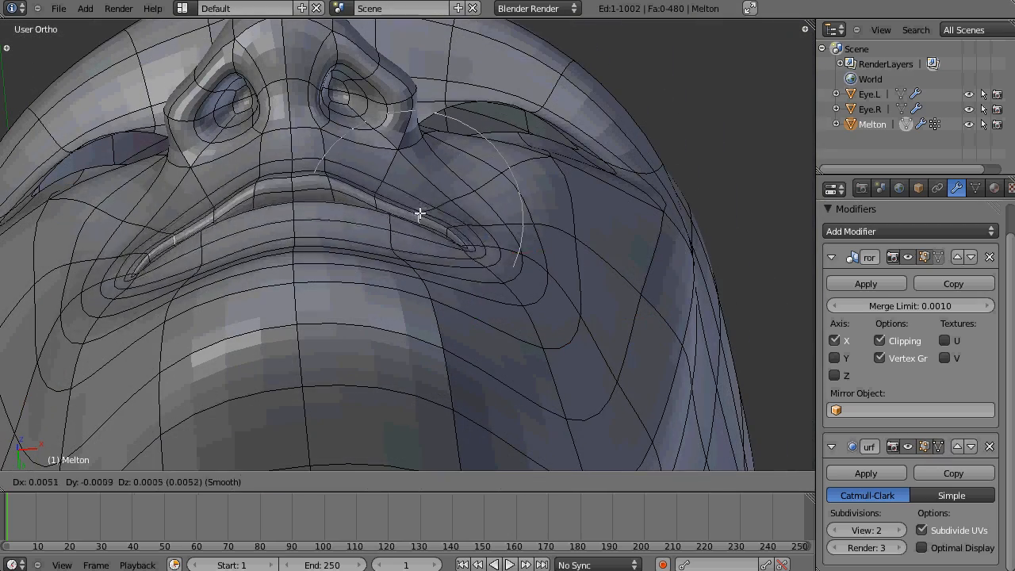
pyautogui.click(485, 268)
pyautogui.moveTo(485, 268); pyautogui.dragTo(495, 244, button='middle')
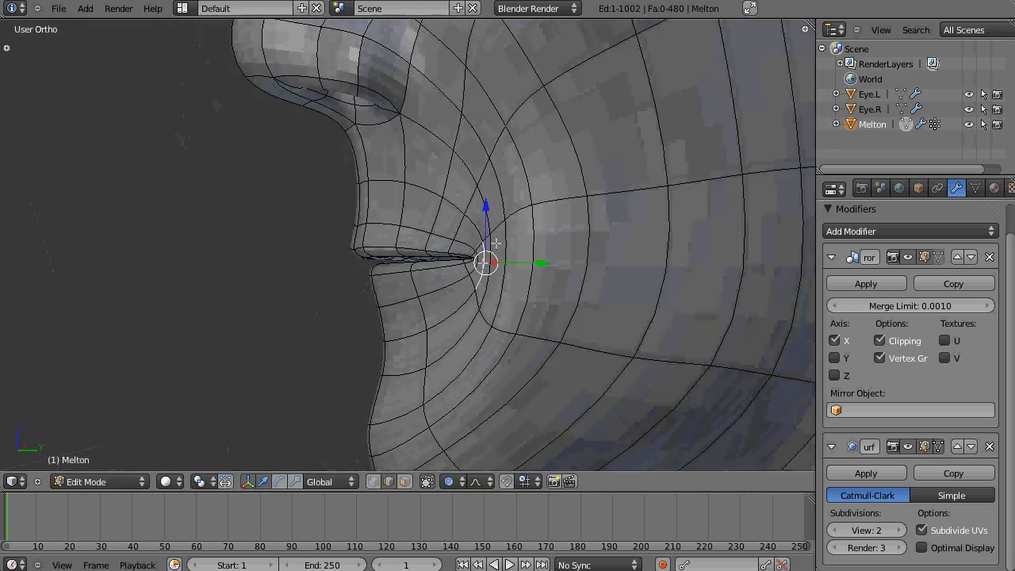
# Step: Move the lip edge forward along Y by about -0.014 with smooth proportional editing
pyautogui.click(434, 276)
pyautogui.moveTo(433, 277); pyautogui.dragTo(429, 263, button='middle')
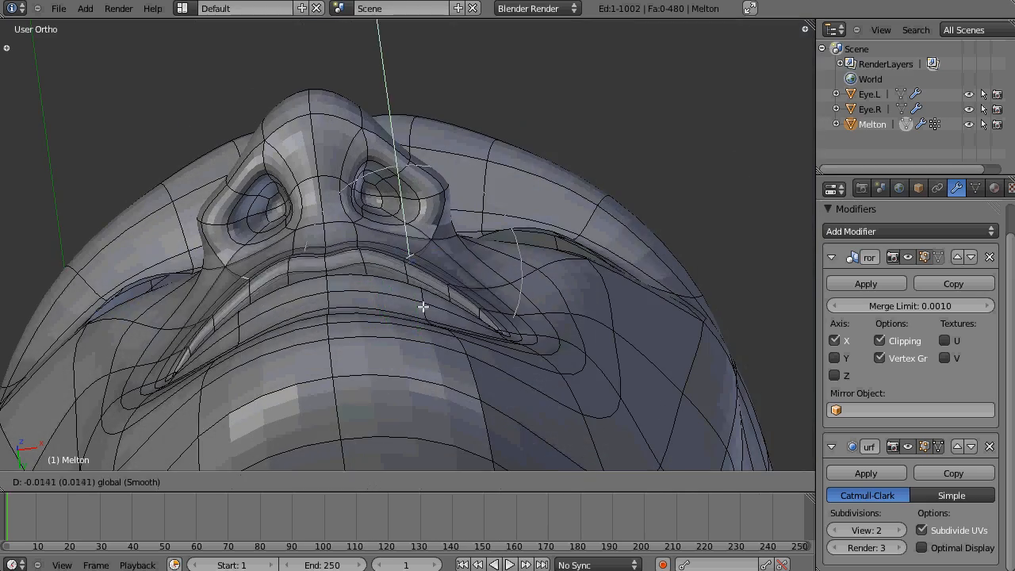
pyautogui.click(423, 307)
pyautogui.moveTo(423, 307); pyautogui.dragTo(473, 274, button='middle')
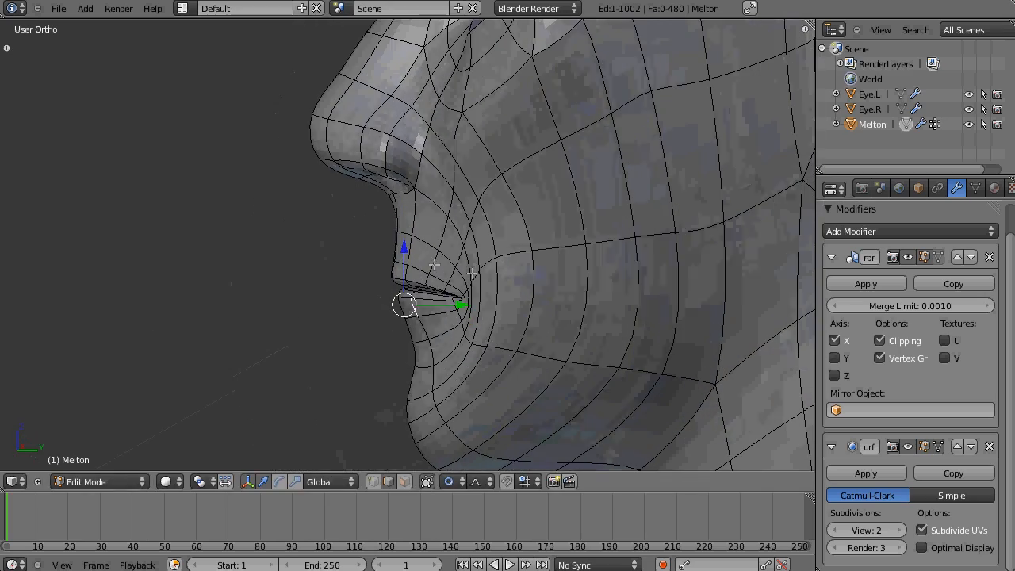
# Step: Finish moving the selected lower-lip edge and shift it again with smooth proportional editing
pyautogui.click(424, 182)
pyautogui.moveTo(424, 182); pyautogui.dragTo(389, 227, button='middle')
pyautogui.press('g')
pyautogui.click(394, 227)
# Step: Select an edge just below the lower lip and move it slightly with smooth proportional editing
pyautogui.moveTo(519, 315); pyautogui.dragTo(396, 285, button='middle')
pyautogui.scroll(-4, 397, 286)
pyautogui.scroll(4, 393, 314)
pyautogui.rightClick(386, 321)
pyautogui.moveTo(383, 322); pyautogui.dragTo(322, 333, button='middle')
pyautogui.moveTo(407, 326); pyautogui.dragTo(399, 331)
# Step: Select the edge at the front of the chin and reposition it in the right side view with proportional editing
pyautogui.scroll(-2, 420, 333)
pyautogui.moveTo(433, 333); pyautogui.dragTo(416, 298, button='middle')
pyautogui.rightClick(391, 399)
pyautogui.press('KP_3')
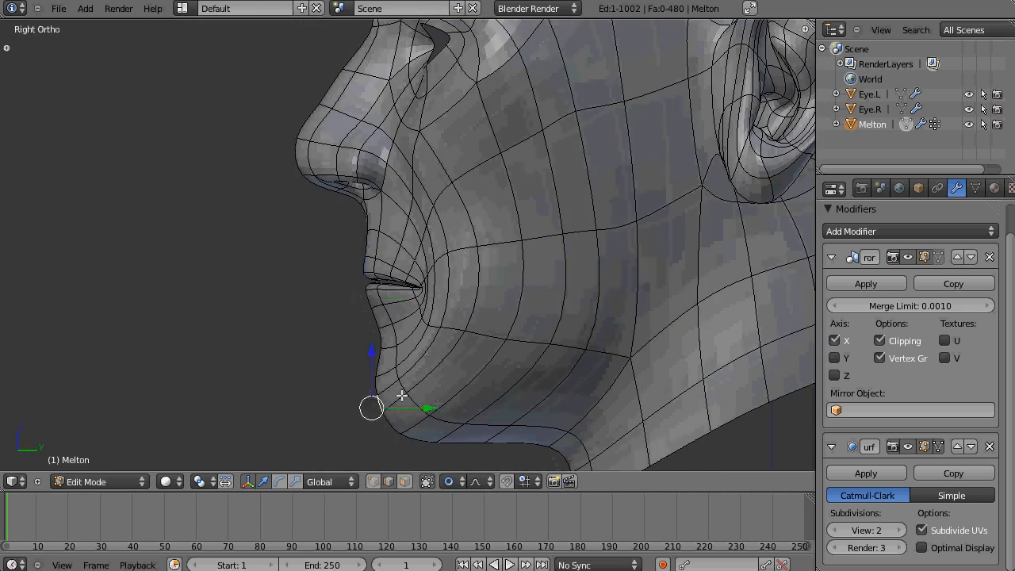
pyautogui.click(439, 427)
pyautogui.moveTo(439, 428); pyautogui.dragTo(596, 366, button='middle')
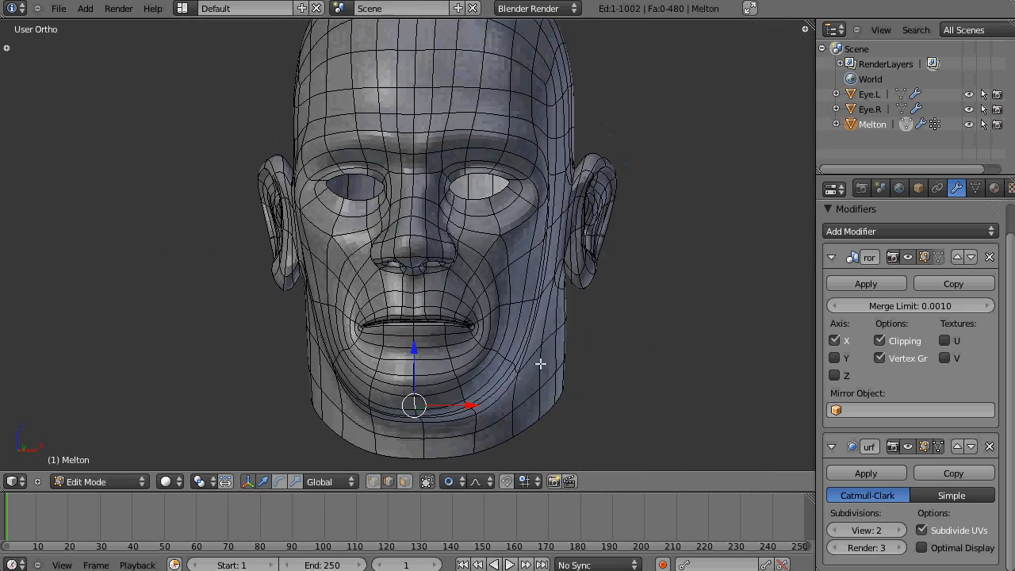
# Step: Hide the Subdivision Surface result in Edit Mode so the head shows its unsmoothed cage
pyautogui.scroll(2, 685, 381)
pyautogui.moveTo(685, 381); pyautogui.dragTo(456, 365, button='middle')
pyautogui.scroll(3, 379, 363)
pyautogui.moveTo(353, 360); pyautogui.dragTo(490, 354, button='middle')
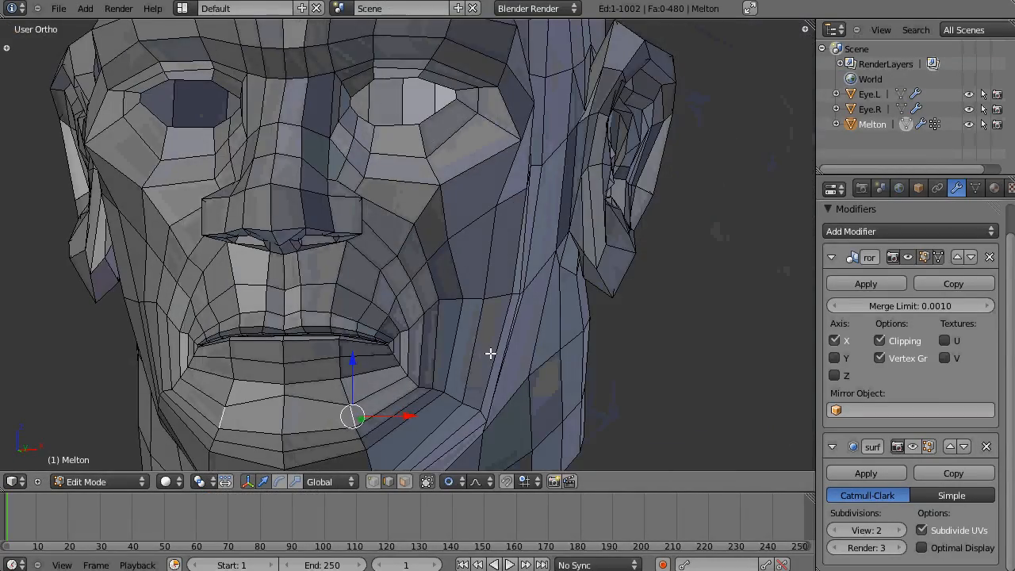
# Step: Select the inner mouth and throat geometry and store it in a new vertex group named Mouth
pyautogui.keyDown('shift'); pyautogui.moveTo(448, 400); pyautogui.dragTo(485, 218, button='middle'); pyautogui.keyUp('shift')
pyautogui.moveTo(665, 402); pyautogui.dragTo(582, 354, button='middle')
pyautogui.keyDown('alt'); pyautogui.rightClick(593, 384); pyautogui.keyUp('alt')
pyautogui.press('KP_3')
pyautogui.press('z')
pyautogui.scroll(-3, 634, 374)
pyautogui.keyDown('shift'); pyautogui.moveTo(665, 339); pyautogui.dragTo(639, 407, button='middle'); pyautogui.keyUp('shift')
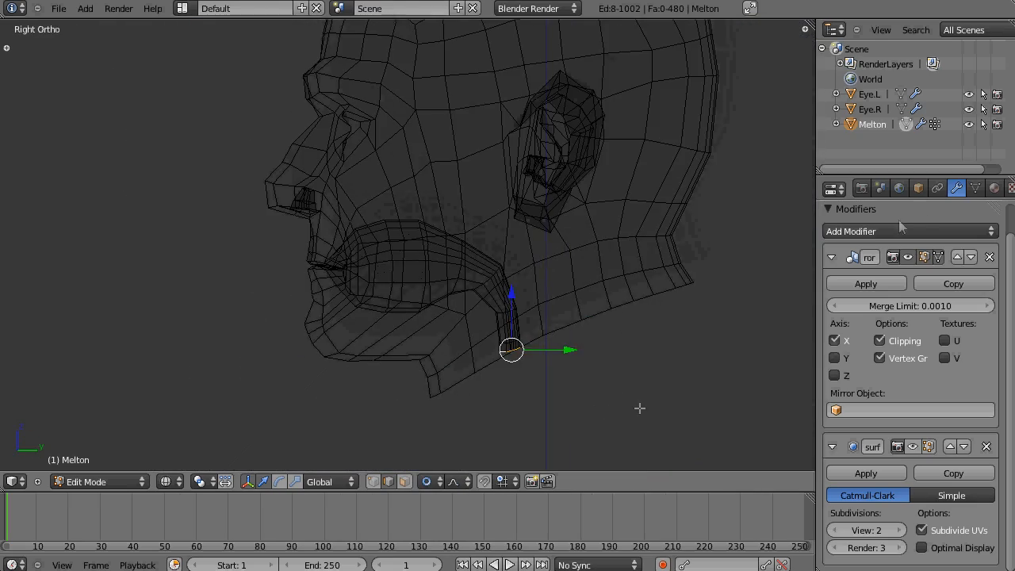
pyautogui.moveTo(817, 257); pyautogui.dragTo(754, 262)
pyautogui.click(913, 186)
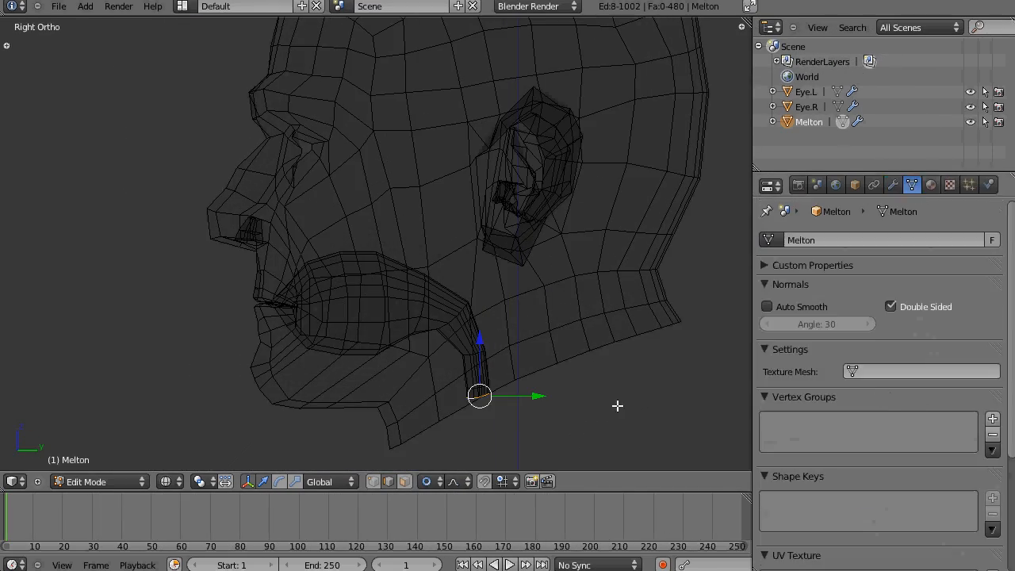
pyautogui.click(993, 419)
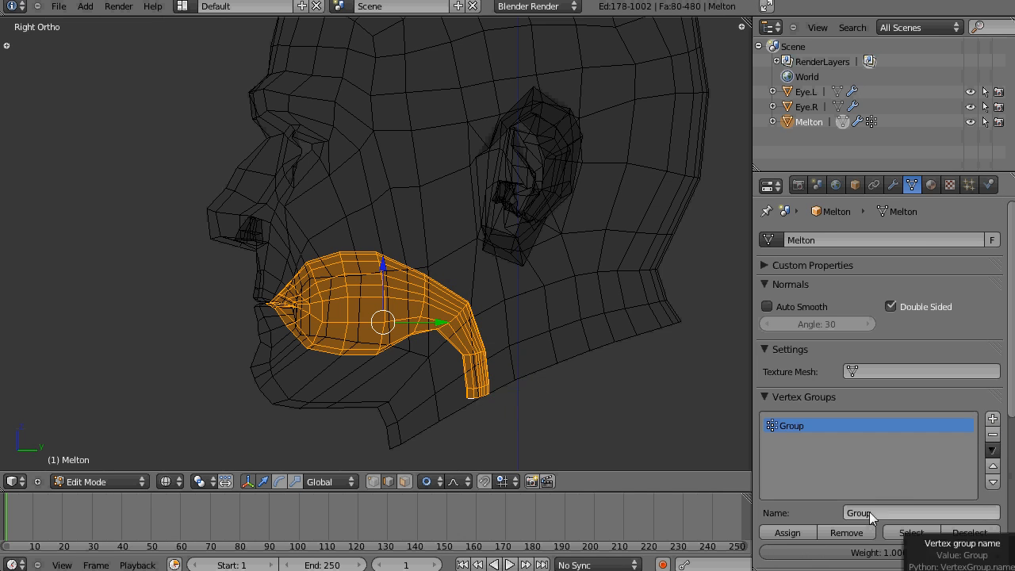
pyautogui.click(911, 533)
# Step: Hide all geometry except the inner mouth and throat, return to solid shading, and clear the selection
pyautogui.moveTo(444, 341)
pyautogui.mouseDown(button='middle')
pyautogui.moveTo(487, 385)
pyautogui.moveTo(431, 417)
pyautogui.moveTo(467, 377)
pyautogui.mouseUp(button='middle')
pyautogui.hotkey('shift', 'h')
pyautogui.press('z')
pyautogui.scroll(4, 475, 341)
pyautogui.moveTo(317, 365)
pyautogui.mouseDown(button='middle')
pyautogui.moveTo(435, 234)
pyautogui.moveTo(308, 172)
pyautogui.mouseUp(button='middle')
pyautogui.press('a')
# Step: Select an edge at the front of the isolated mouth cavity and adjust its position
pyautogui.moveTo(248, 261); pyautogui.dragTo(208, 292, button='middle')
pyautogui.rightClick(217, 219)
pyautogui.moveTo(262, 244); pyautogui.dragTo(272, 250)
pyautogui.moveTo(272, 250); pyautogui.dragTo(215, 230, button='middle')
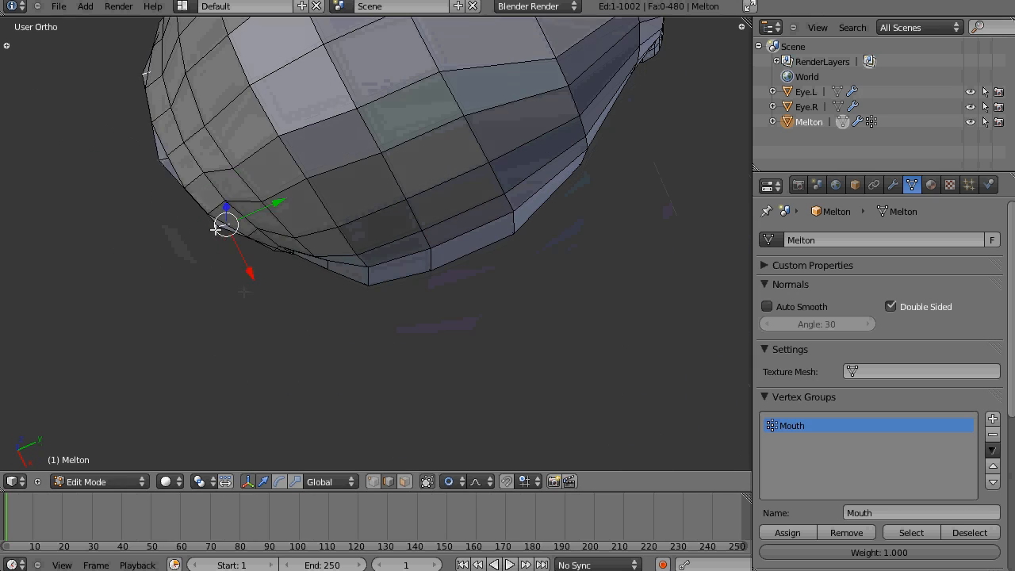
pyautogui.click(271, 205)
# Step: Select the upper and lower gum face strips, extrude them into the cavity, and scale them to about 0.206 along Z
pyautogui.moveTo(270, 206); pyautogui.dragTo(480, 262, button='middle')
pyautogui.hotkey('ctrl', 'Tab')
pyautogui.press('3')
pyautogui.keyDown('alt'); pyautogui.rightClick(274, 184); pyautogui.keyUp('alt')
pyautogui.keyDown('shift'); pyautogui.rightClick(245, 234); pyautogui.keyUp('shift')
pyautogui.keyDown('shift'); pyautogui.rightClick(344, 250); pyautogui.keyUp('shift')
pyautogui.moveTo(344, 251)
pyautogui.mouseDown(button='middle')
pyautogui.moveTo(404, 159)
pyautogui.moveTo(369, 229)
pyautogui.mouseUp(button='middle')
pyautogui.keyDown('shift'); pyautogui.rightClick(404, 160); pyautogui.keyUp('shift')
pyautogui.keyDown('shift'); pyautogui.rightClick(428, 161); pyautogui.keyUp('shift')
pyautogui.press('KP_3')
pyautogui.press('z')
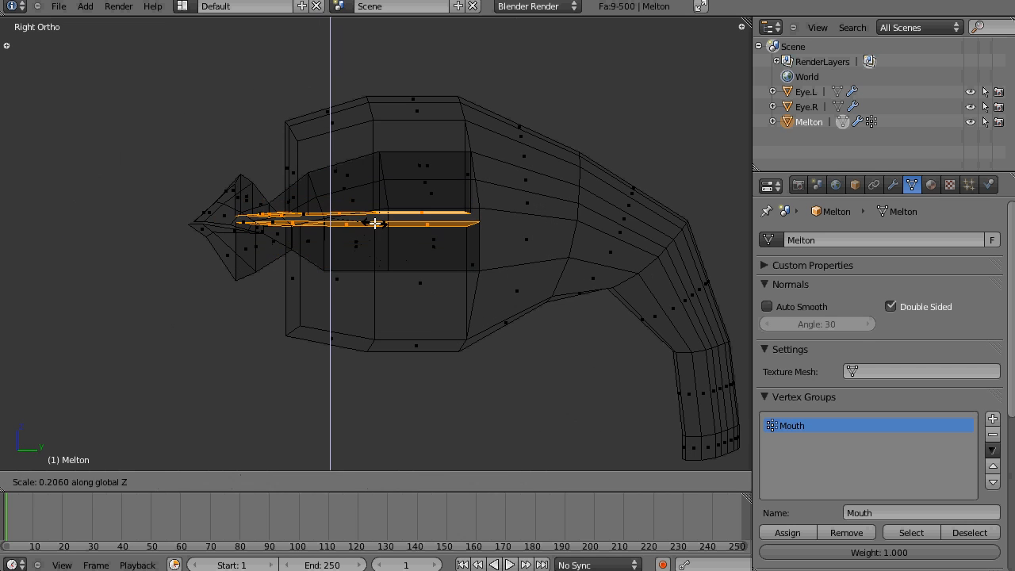
pyautogui.click(376, 224)
# Step: Reduce the selection to the upper gum faces and raise them slightly along Z
pyautogui.press('z')
pyautogui.moveTo(375, 223)
pyautogui.mouseDown(button='middle')
pyautogui.moveTo(324, 306)
pyautogui.moveTo(310, 265)
pyautogui.moveTo(342, 179)
pyautogui.mouseUp(button='middle')
pyautogui.keyDown('alt'); pyautogui.keyDown('shift'); pyautogui.rightClick(310, 265); pyautogui.keyUp('shift'); pyautogui.keyUp('alt')
pyautogui.press('KP_3')
pyautogui.press('z')
pyautogui.moveTo(314, 154); pyautogui.dragTo(314, 152)
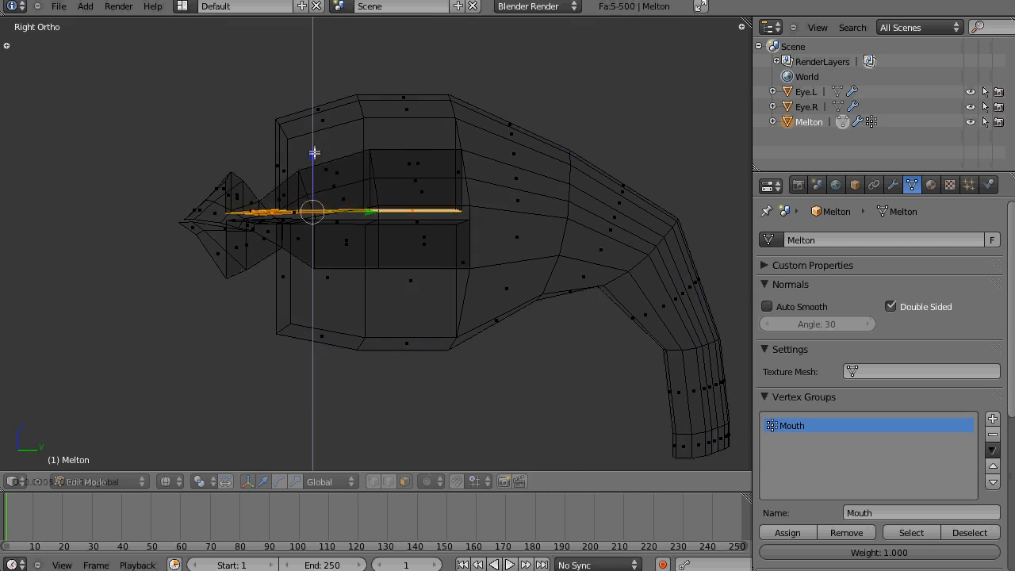
# Step: Select the lower gum faces and move them down along Z to widen the gap between the gums
pyautogui.press('z')
pyautogui.moveTo(333, 263); pyautogui.dragTo(315, 317, button='middle')
pyautogui.keyDown('shift'); pyautogui.rightClick(382, 188); pyautogui.keyUp('shift')
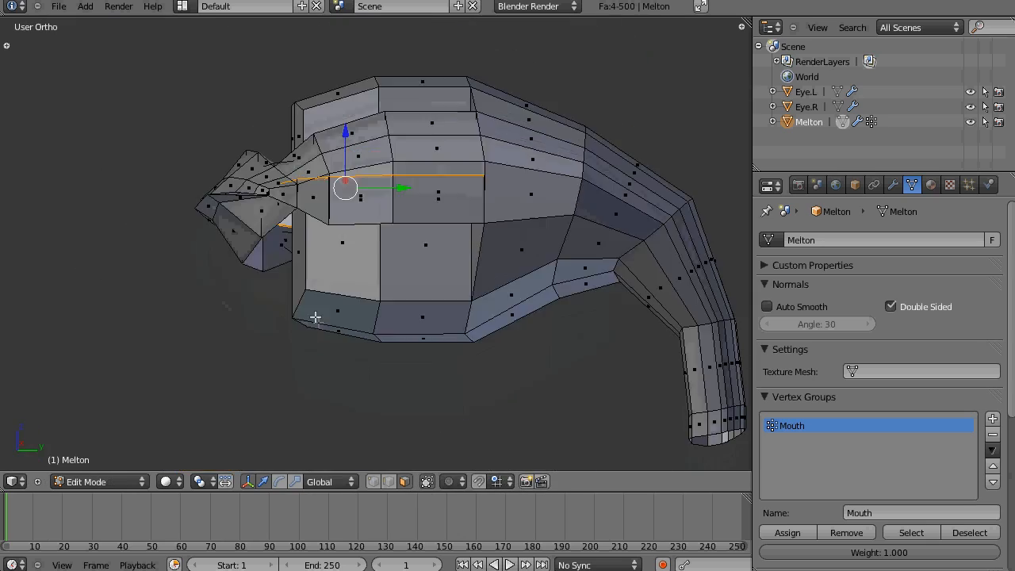
pyautogui.click(345, 180)
pyautogui.moveTo(344, 181)
pyautogui.mouseDown(button='middle')
pyautogui.moveTo(351, 272)
pyautogui.moveTo(392, 211)
pyautogui.moveTo(270, 270)
pyautogui.moveTo(384, 189)
pyautogui.mouseUp(button='middle')
pyautogui.press('z')
pyautogui.press('KP_3')
pyautogui.scroll(2, 263, 221)
pyautogui.press('z')
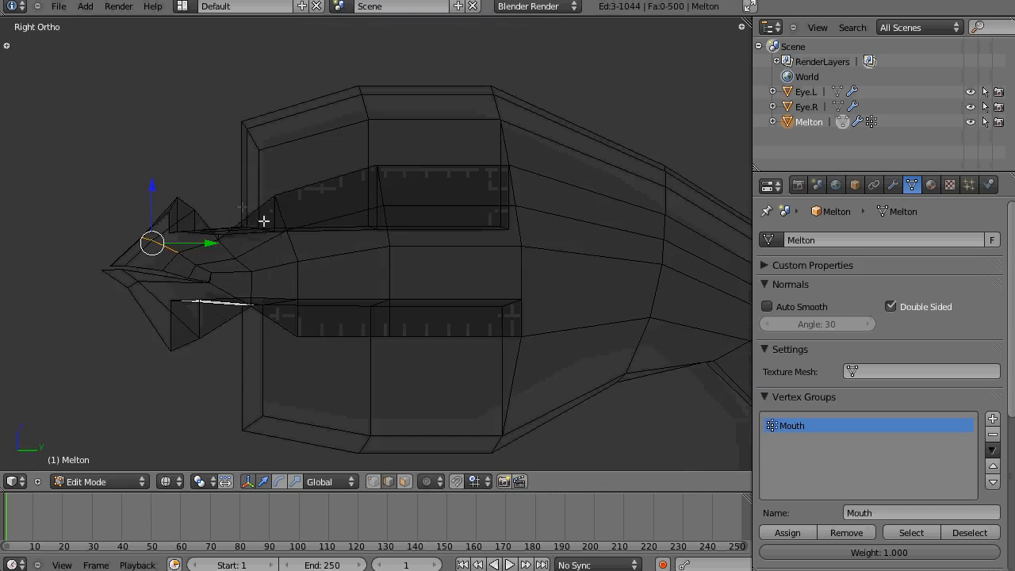
# Step: Select the five upper gum faces around the arch and nudge them along Z in the side view
pyautogui.press('z')
pyautogui.moveTo(238, 207)
pyautogui.mouseDown(button='middle')
pyautogui.moveTo(172, 251)
pyautogui.moveTo(230, 162)
pyautogui.moveTo(290, 208)
pyautogui.moveTo(257, 293)
pyautogui.mouseUp(button='middle')
pyautogui.rightClick(172, 251)
pyautogui.keyDown('shift'); pyautogui.rightClick(258, 292); pyautogui.keyUp('shift')
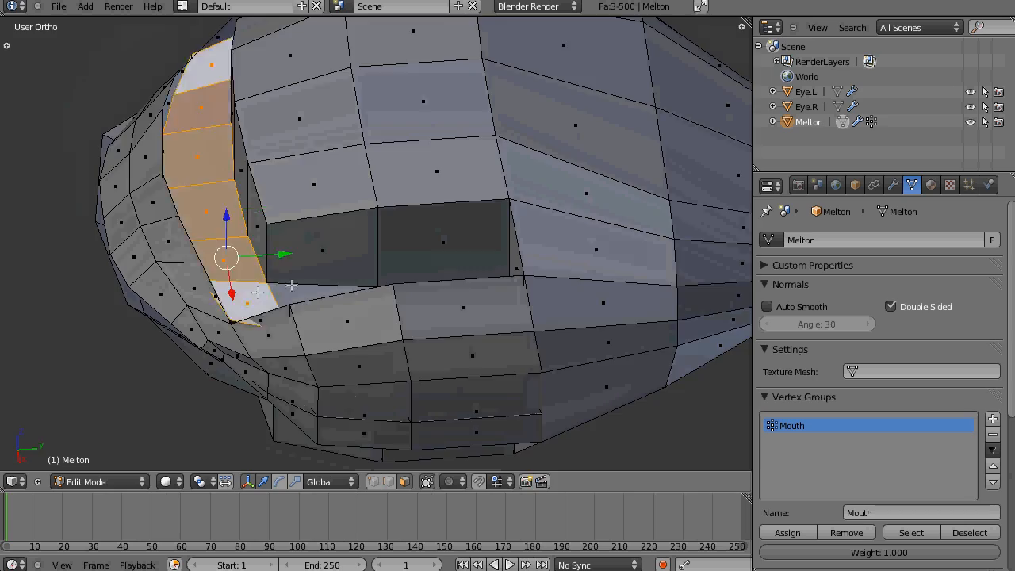
pyautogui.keyDown('shift'); pyautogui.rightClick(323, 291); pyautogui.keyUp('shift')
pyautogui.moveTo(324, 291); pyautogui.dragTo(378, 168, button='middle')
pyautogui.keyDown('shift'); pyautogui.rightClick(379, 168); pyautogui.keyUp('shift')
pyautogui.press('KP_3')
pyautogui.press('z')
pyautogui.moveTo(274, 171); pyautogui.dragTo(274, 172)
pyautogui.moveTo(281, 176); pyautogui.dragTo(259, 249, button='middle')
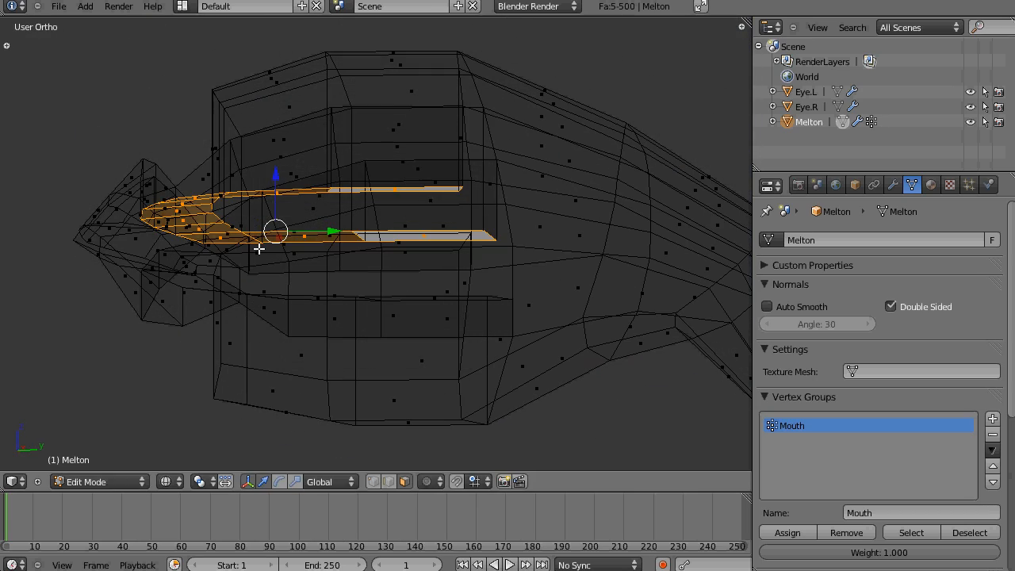
# Step: Switch to vertex mode and move a vertex on the upper front rim of the mouth cavity by -0.0015 along Z
pyautogui.press('KP_3')
pyautogui.press('z')
pyautogui.moveTo(251, 310)
pyautogui.mouseDown(button='middle')
pyautogui.moveTo(288, 312)
pyautogui.moveTo(317, 340)
pyautogui.moveTo(325, 262)
pyautogui.mouseUp(button='middle')
pyautogui.hotkey('ctrl', 'Tab')
pyautogui.press('1')
pyautogui.rightClick(183, 220)
pyautogui.moveTo(184, 167); pyautogui.dragTo(209, 216, button='middle')
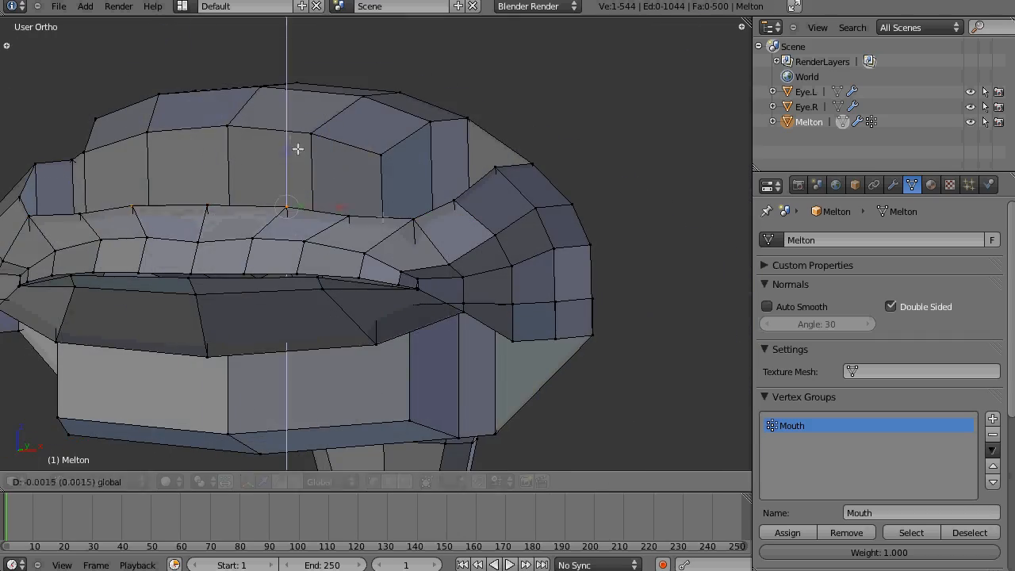
pyautogui.click(297, 149)
# Step: Select the upper gum faces and pull the arch's outer vertices inward in the top view
pyautogui.moveTo(297, 149); pyautogui.dragTo(295, 428, button='middle')
pyautogui.hotkey('ctrl', 'Tab')
pyautogui.press('3')
pyautogui.rightClick(342, 214)
pyautogui.press('KP_7')
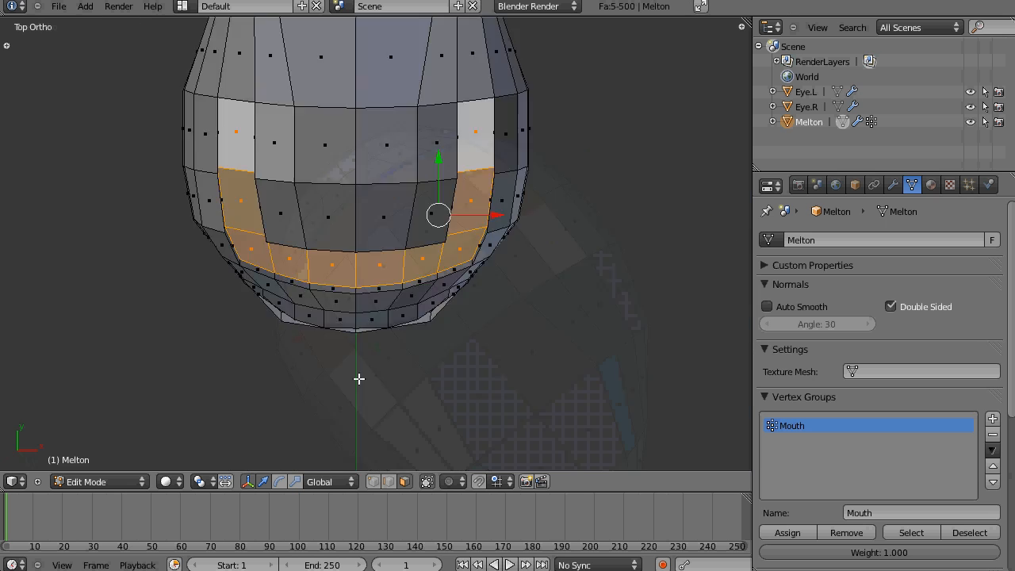
pyautogui.scroll(2, 358, 378)
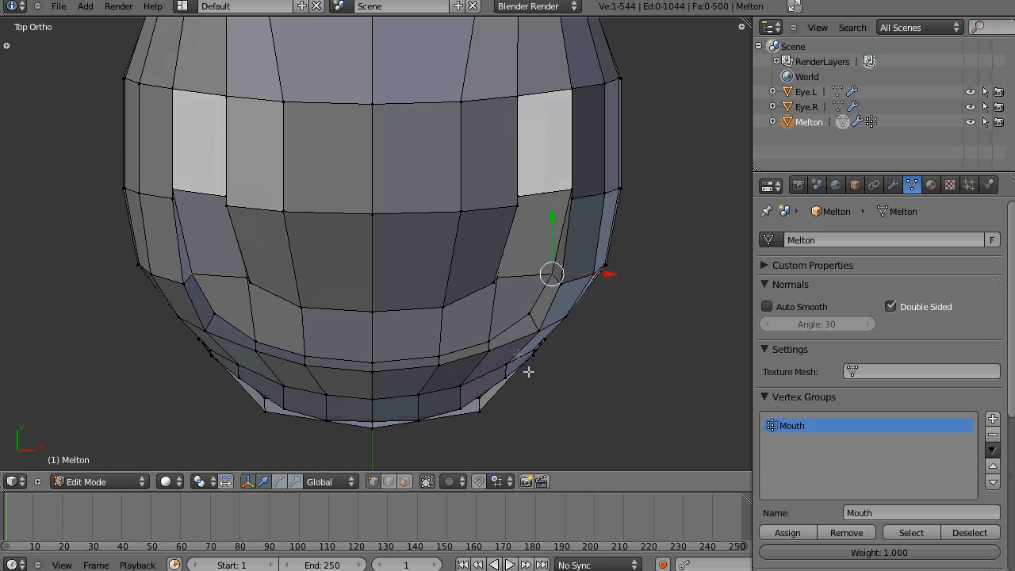
# Step: Select the lower gum faces around the arch from beneath the mouth cavity
pyautogui.moveTo(528, 371); pyautogui.dragTo(360, 419, button='middle')
pyautogui.press('z')
pyautogui.moveTo(421, 354); pyautogui.dragTo(449, 250, button='middle')
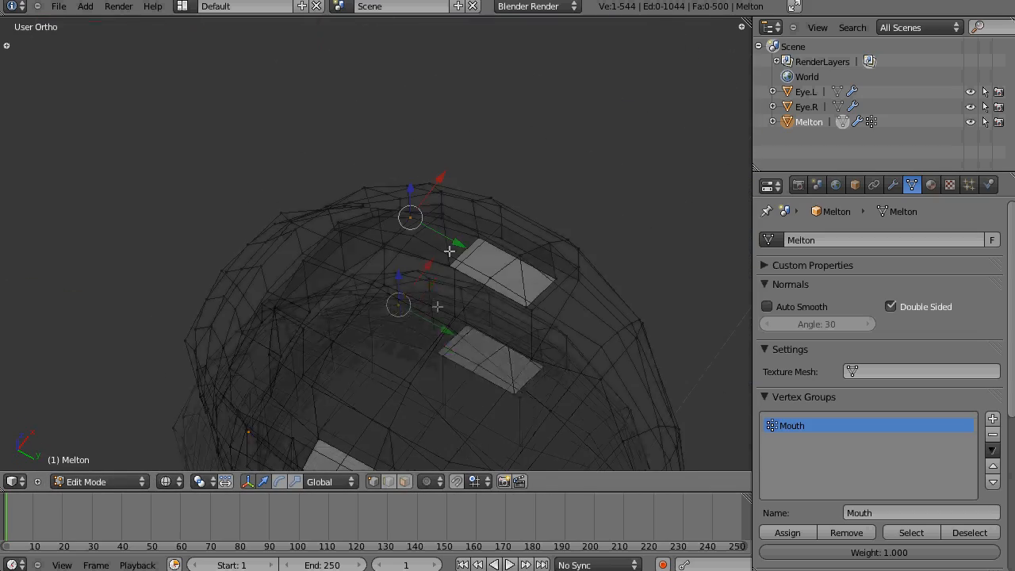
pyautogui.press('z')
pyautogui.hotkey('ctrl', 'Tab')
pyautogui.press('3')
pyautogui.rightClick(510, 283)
pyautogui.keyDown('shift'); pyautogui.rightClick(442, 238); pyautogui.keyUp('shift')
pyautogui.moveTo(435, 290); pyautogui.dragTo(503, 301, button='middle')
pyautogui.keyDown('shift'); pyautogui.rightClick(360, 190); pyautogui.keyUp('shift')
pyautogui.moveTo(485, 235); pyautogui.dragTo(487, 212, button='middle')
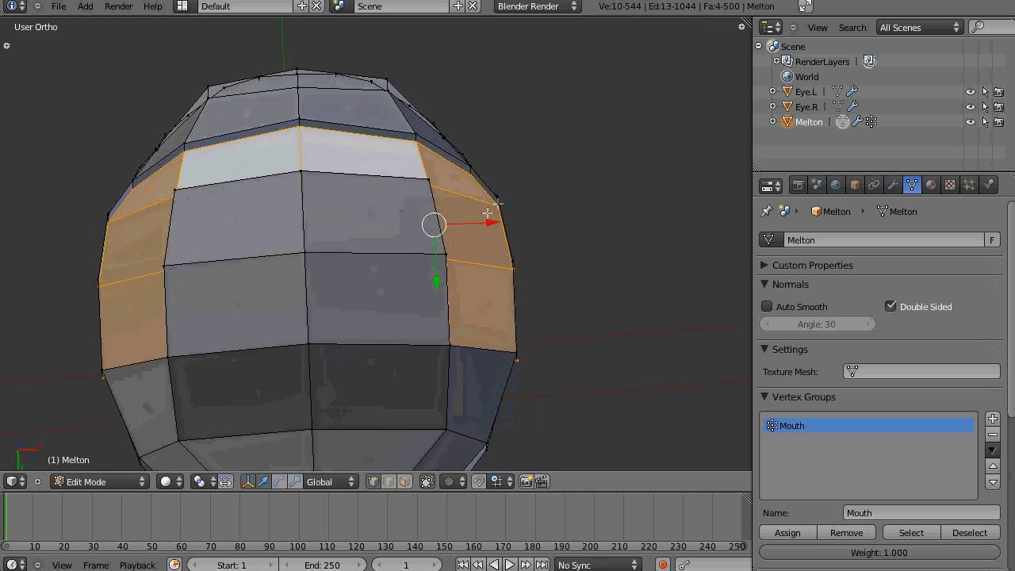
# Step: Move the rear and front side vertices of the lower gum arch inward
pyautogui.rightClick(517, 358)
pyautogui.moveTo(517, 358); pyautogui.dragTo(475, 327, button='middle')
pyautogui.press('g')
pyautogui.click(469, 319)
pyautogui.rightClick(444, 167)
pyautogui.press('g')
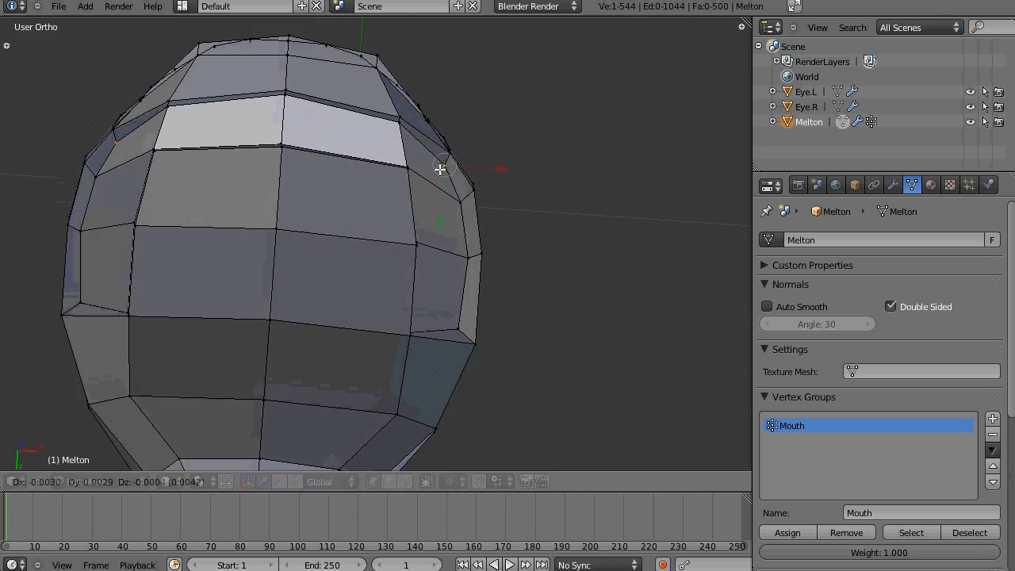
pyautogui.click(440, 169)
# Step: Select two neighbouring vertices at the front of the lower gum and reposition them in the bottom view
pyautogui.rightClick(410, 172)
pyautogui.keyDown('shift'); pyautogui.rightClick(407, 195); pyautogui.keyUp('shift')
pyautogui.moveTo(440, 169); pyautogui.dragTo(389, 188, button='middle')
pyautogui.press('ctrl+KP_7')
pyautogui.press('g')
pyautogui.click(350, 177)
pyautogui.press('z')
# Step: Select the edge loop across the front of the mouth cavity's roof and lower it along Z
pyautogui.moveTo(503, 204); pyautogui.dragTo(468, 349, button='middle')
pyautogui.press('a')
pyautogui.press('z')
pyautogui.scroll(6, 449, 340)
pyautogui.scroll(-4, 310, 315)
pyautogui.keyDown('alt'); pyautogui.rightClick(396, 179); pyautogui.keyUp('alt')
pyautogui.moveTo(351, 100); pyautogui.dragTo(351, 145)
# Step: Select further edges across the mouth cavity's roof and lower them slightly to round the palate
pyautogui.moveTo(537, 265); pyautogui.dragTo(428, 194, button='middle')
pyautogui.moveTo(404, 166); pyautogui.dragTo(405, 163)
pyautogui.moveTo(494, 229); pyautogui.dragTo(495, 228)
pyautogui.keyDown('alt'); pyautogui.rightClick(517, 156); pyautogui.keyUp('alt')
pyautogui.moveTo(516, 175); pyautogui.dragTo(626, 202, button='middle')
pyautogui.keyDown('alt'); pyautogui.keyDown('shift'); pyautogui.rightClick(643, 179); pyautogui.keyUp('shift'); pyautogui.keyUp('alt')
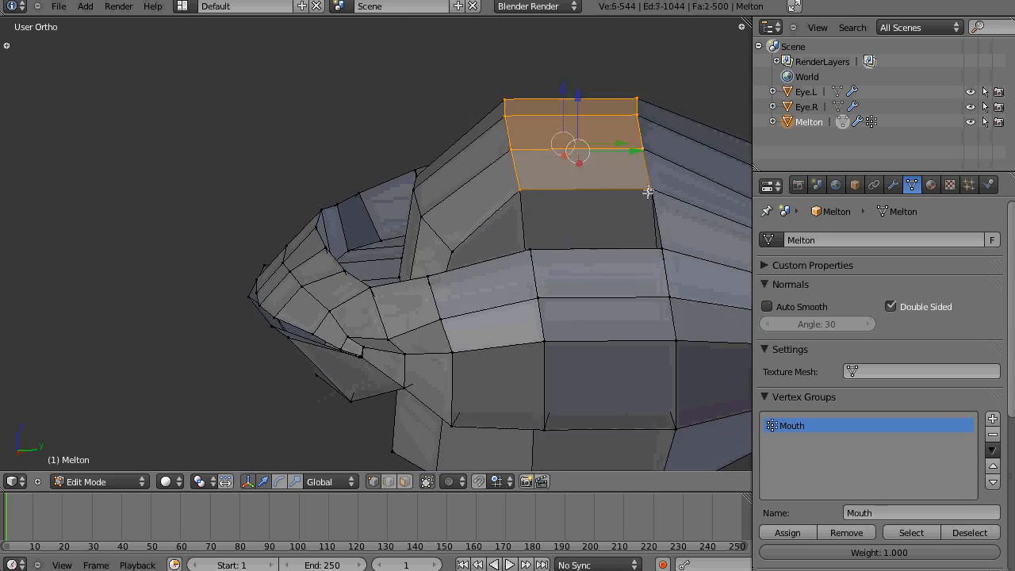
pyautogui.moveTo(572, 103); pyautogui.dragTo(573, 115)
# Step: Select the rear face of the mouth cavity's floor in face mode and extrude it in place
pyautogui.moveTo(587, 238); pyautogui.dragTo(492, 333, button='middle')
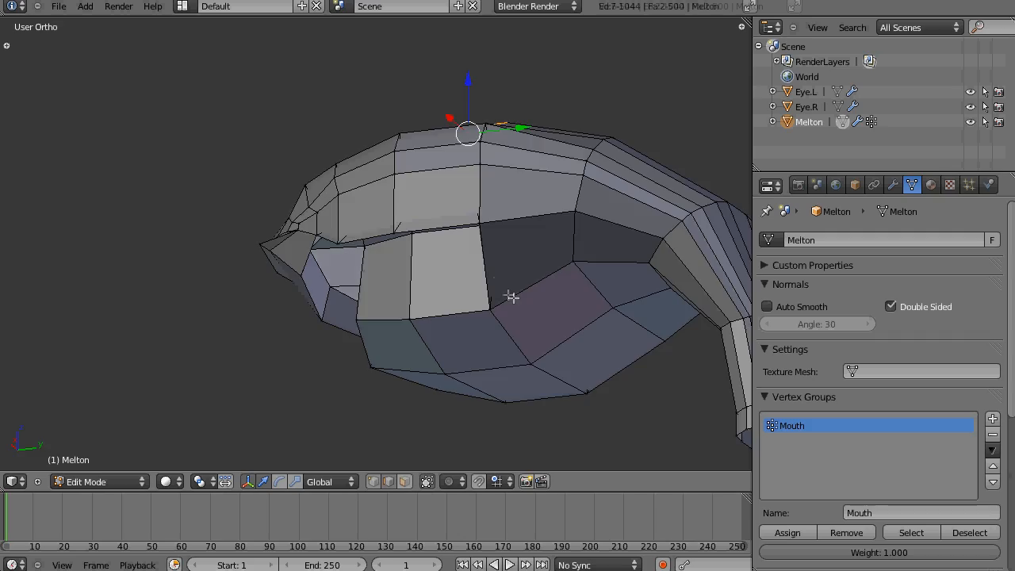
pyautogui.moveTo(512, 297); pyautogui.dragTo(507, 349, button='middle')
pyautogui.hotkey('ctrl', 'Tab')
pyautogui.moveTo(569, 209); pyautogui.dragTo(541, 289, button='middle')
pyautogui.rightClick(547, 287)
pyautogui.rightClick(576, 344)
pyautogui.press('KP_3')
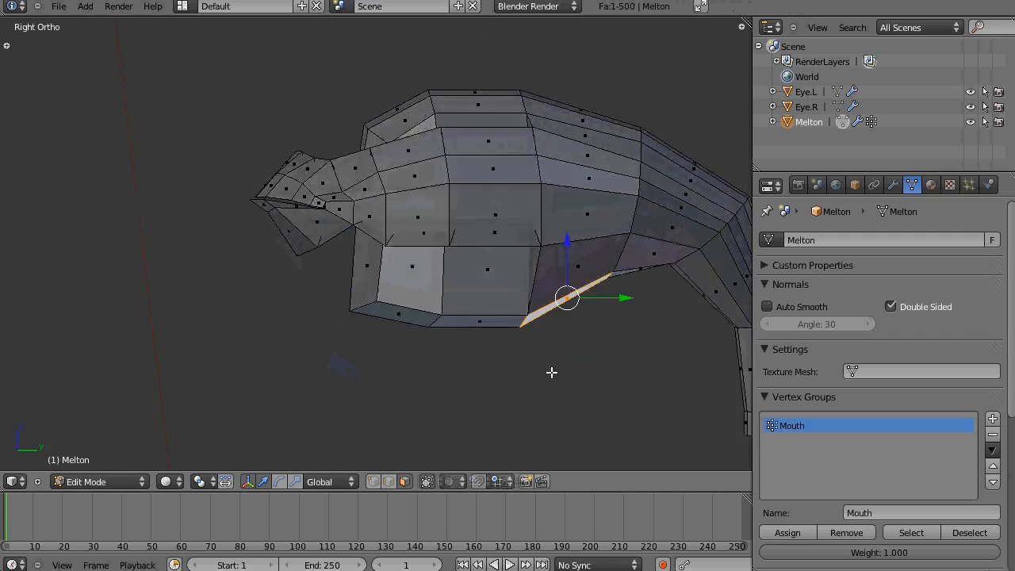
pyautogui.press('z')
pyautogui.moveTo(551, 373); pyautogui.dragTo(539, 389, button='middle')
pyautogui.press('KP_3')
pyautogui.keyDown('shift'); pyautogui.moveTo(539, 403); pyautogui.dragTo(443, 325, button='middle'); pyautogui.keyUp('shift')
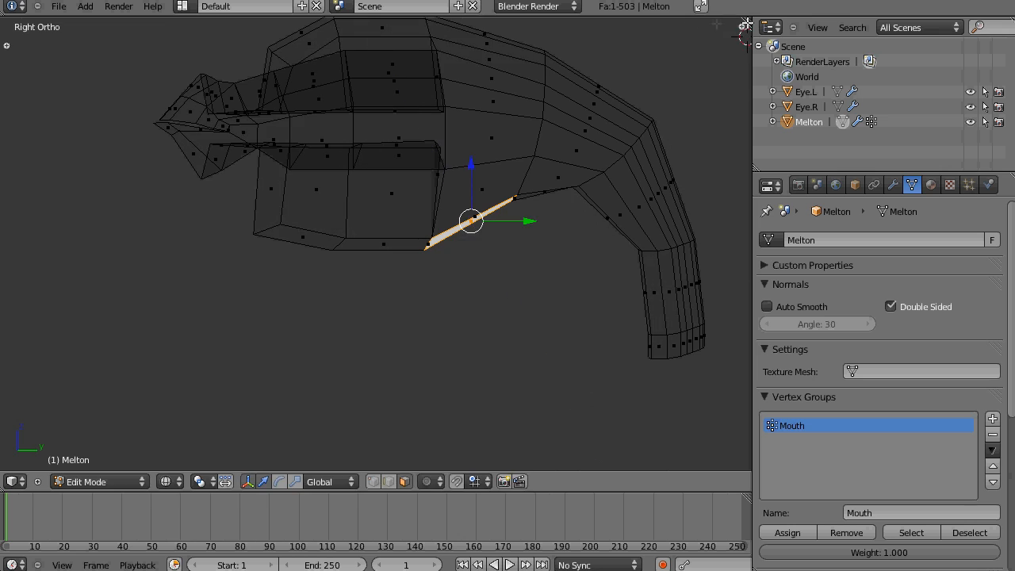
# Step: Split the 3D viewport, set the new area to front view, and turn off its background images
pyautogui.moveTo(747, 24); pyautogui.dragTo(390, 68)
pyautogui.press('KP_1')
pyautogui.keyDown('shift'); pyautogui.moveTo(251, 259); pyautogui.dragTo(43, 314, button='middle'); pyautogui.keyUp('shift')
pyautogui.press('n')
pyautogui.scroll(-3, 270, 348)
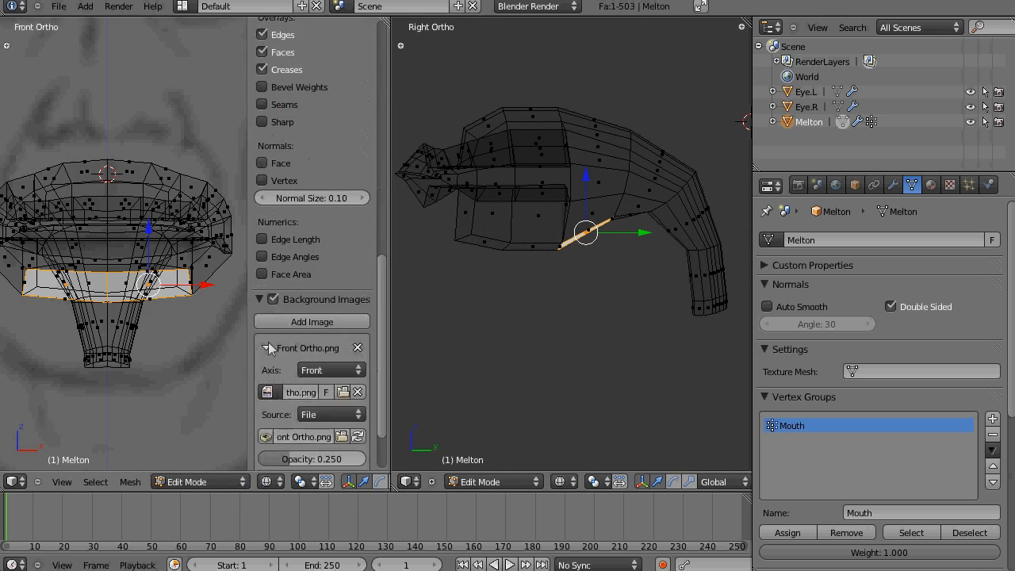
pyautogui.click(273, 300)
pyautogui.press('n')
# Step: Frame the mouth in both views, then move the extruded floor face up into the cavity and shrink it
pyautogui.keyDown('shift'); pyautogui.moveTo(597, 276); pyautogui.dragTo(612, 320, button='middle'); pyautogui.keyUp('shift')
pyautogui.scroll(1, 262, 325)
pyautogui.keyDown('shift'); pyautogui.moveTo(262, 325); pyautogui.dragTo(280, 300, button='middle'); pyautogui.keyUp('shift')
pyautogui.scroll(2, 610, 341)
pyautogui.keyDown('shift'); pyautogui.moveTo(621, 362); pyautogui.dragTo(671, 328, button='middle'); pyautogui.keyUp('shift')
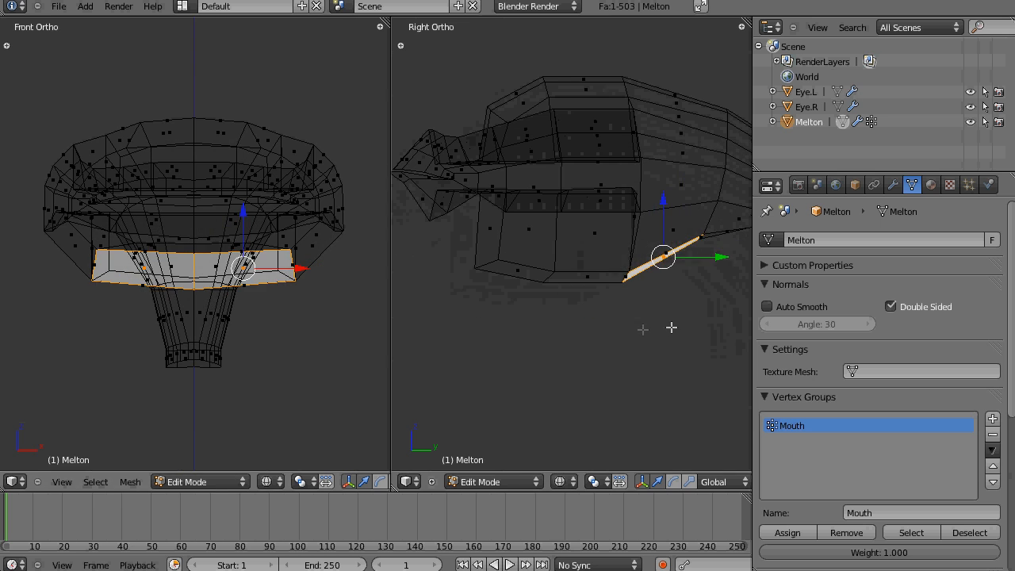
pyautogui.click(664, 258)
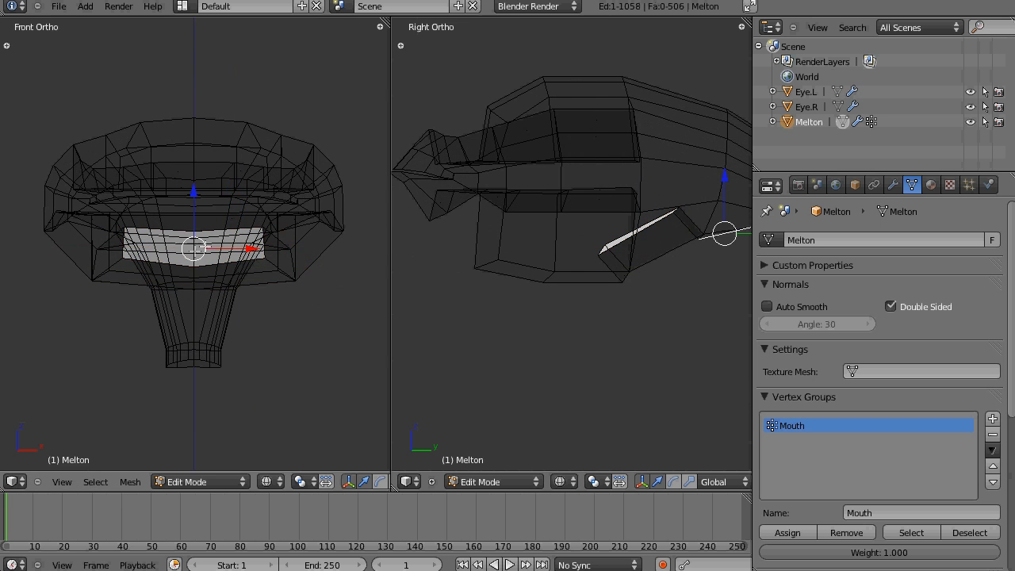
# Step: Select the middle lower edge of the extruded mouth-floor face and raise it slightly along Z in front view
pyautogui.moveTo(205, 246); pyautogui.dragTo(183, 273, button='middle')
pyautogui.rightClick(176, 278)
pyautogui.press('KP_1')
pyautogui.moveTo(189, 204); pyautogui.dragTo(189, 191)
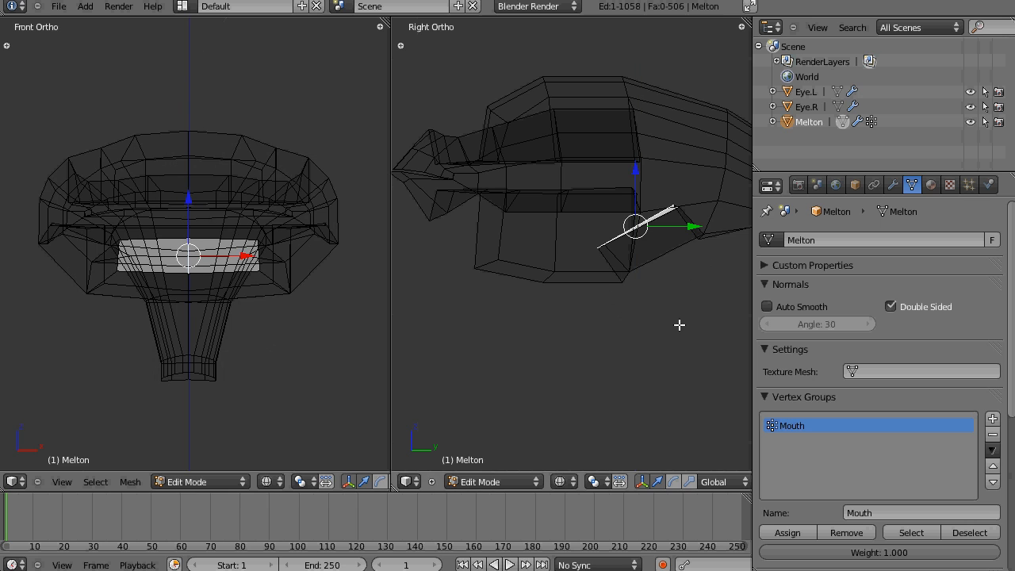
# Step: Select the small face at the rear of the mouth floor in face mode and extrude it forward as the tongue
pyautogui.hotkey('ctrl', 'Tab')
pyautogui.press('3')
pyautogui.moveTo(639, 248)
pyautogui.mouseDown(button='middle')
pyautogui.moveTo(541, 215)
pyautogui.moveTo(489, 244)
pyautogui.mouseUp(button='middle')
pyautogui.press('z')
pyautogui.rightClick(609, 224)
pyautogui.press('KP_3')
pyautogui.press('z')
pyautogui.press('e')
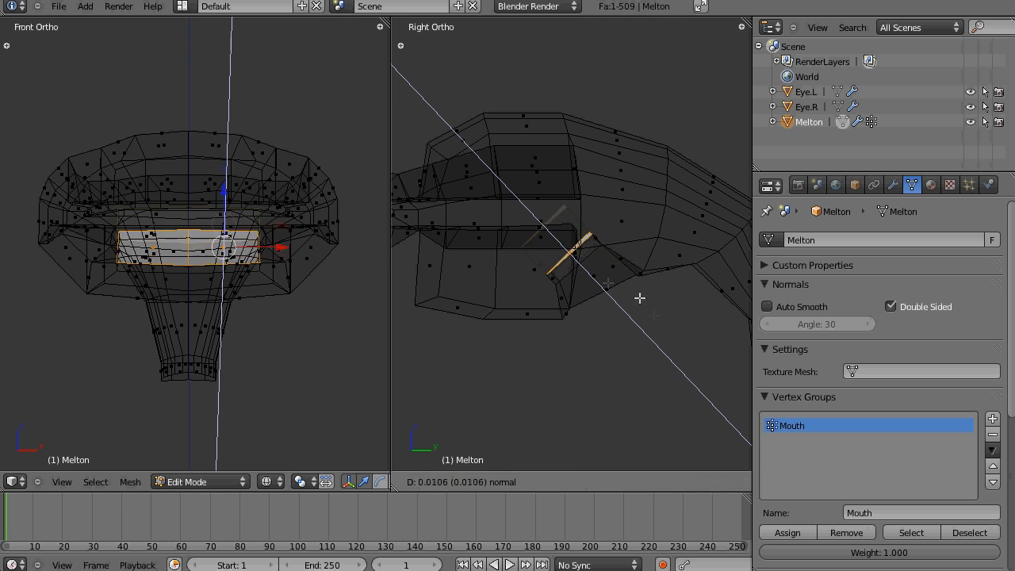
pyautogui.click(593, 343)
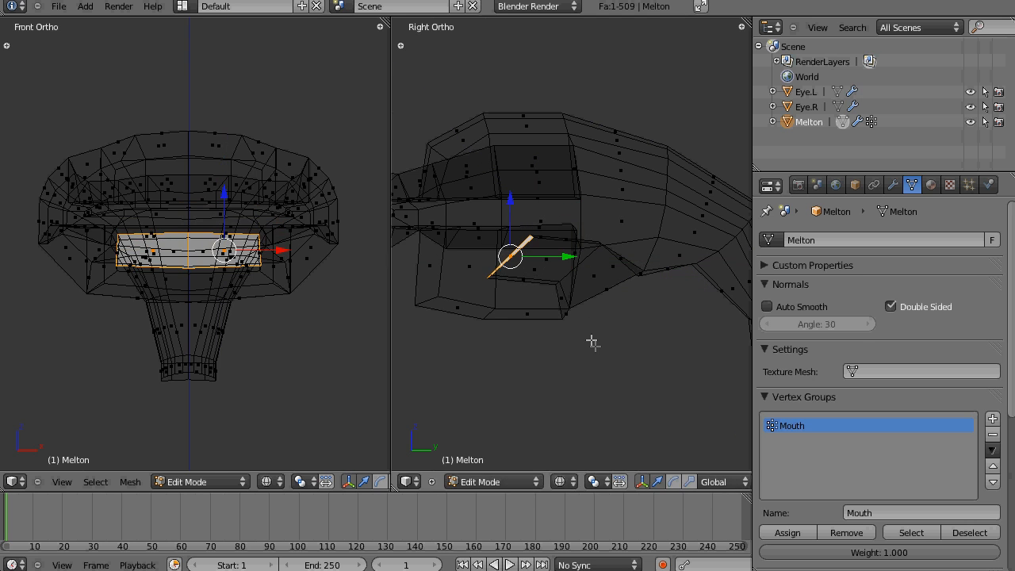
# Step: Extend the tongue further to the front of the mouth and adjust its tip face's height and width
pyautogui.click(571, 271)
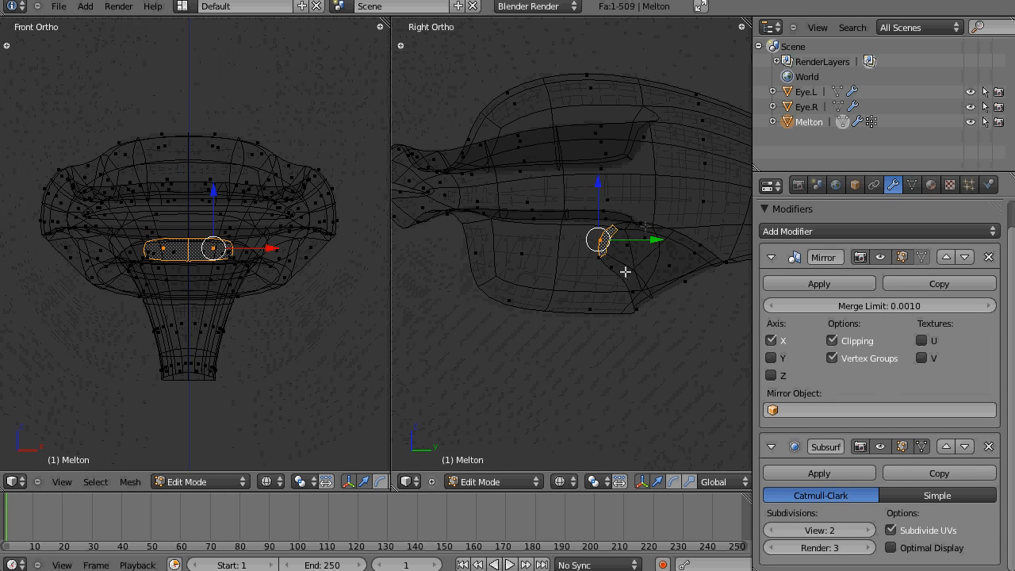
pyautogui.moveTo(498, 188); pyautogui.dragTo(497, 191)
pyautogui.moveTo(272, 253); pyautogui.dragTo(273, 255)
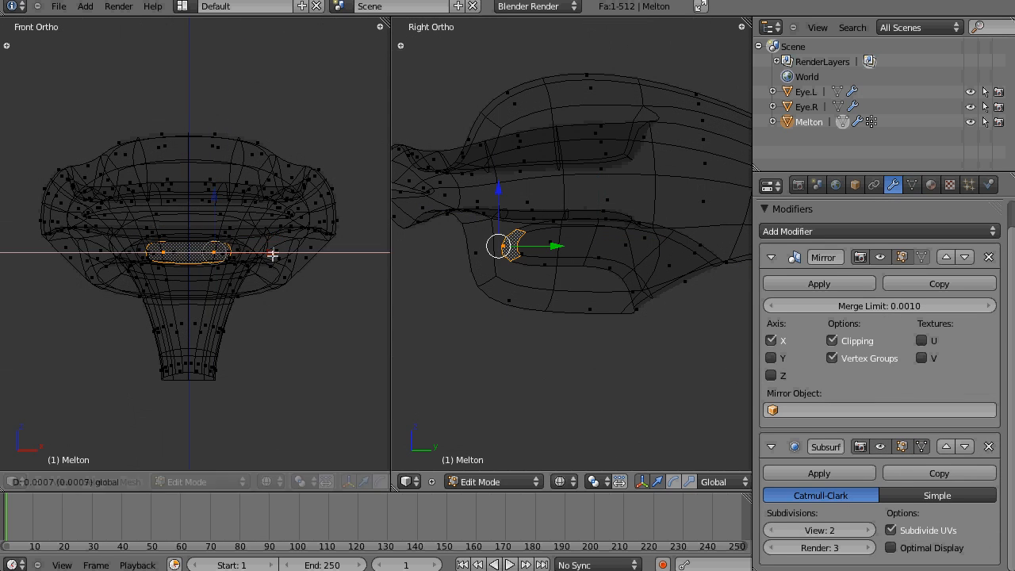
# Step: Select an edge on the tongue's upper side and lower it slightly along Z
pyautogui.moveTo(561, 236); pyautogui.dragTo(614, 246, button='middle')
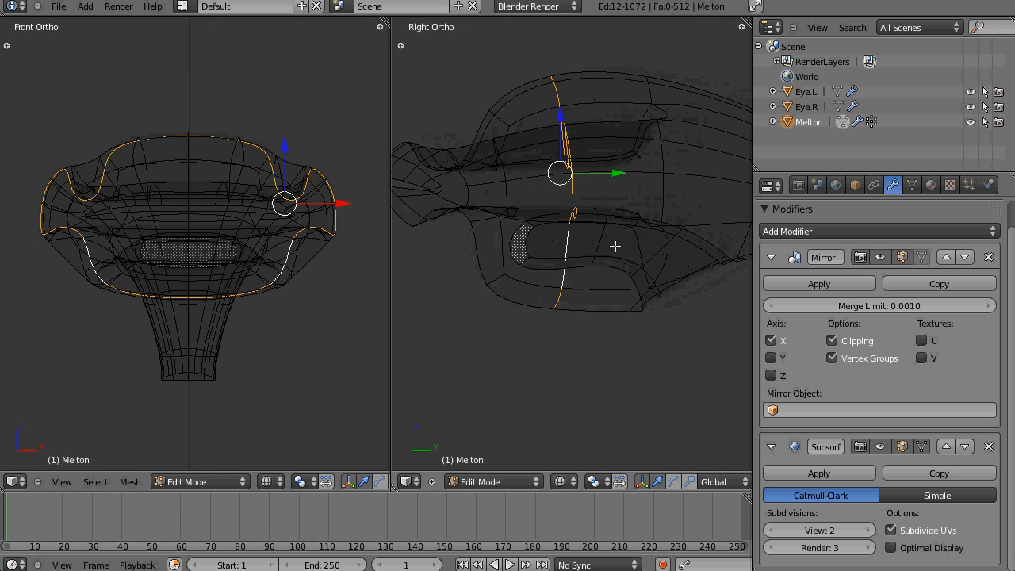
pyautogui.click(643, 336)
pyautogui.moveTo(642, 325); pyautogui.dragTo(577, 218, button='middle')
pyautogui.rightClick(575, 211)
pyautogui.moveTo(571, 143); pyautogui.dragTo(571, 148)
pyautogui.scroll(-2, 599, 271)
pyautogui.scroll(3, 654, 240)
# Step: Move the edge loop at the tongue's base up and forward, and turn off the Subsurf display in edit mode
pyautogui.hotkey('ctrl', 'Tab')
pyautogui.click(651, 252)
pyautogui.rightClick(566, 226)
pyautogui.press('KP_3')
pyautogui.scroll(-2, 668, 289)
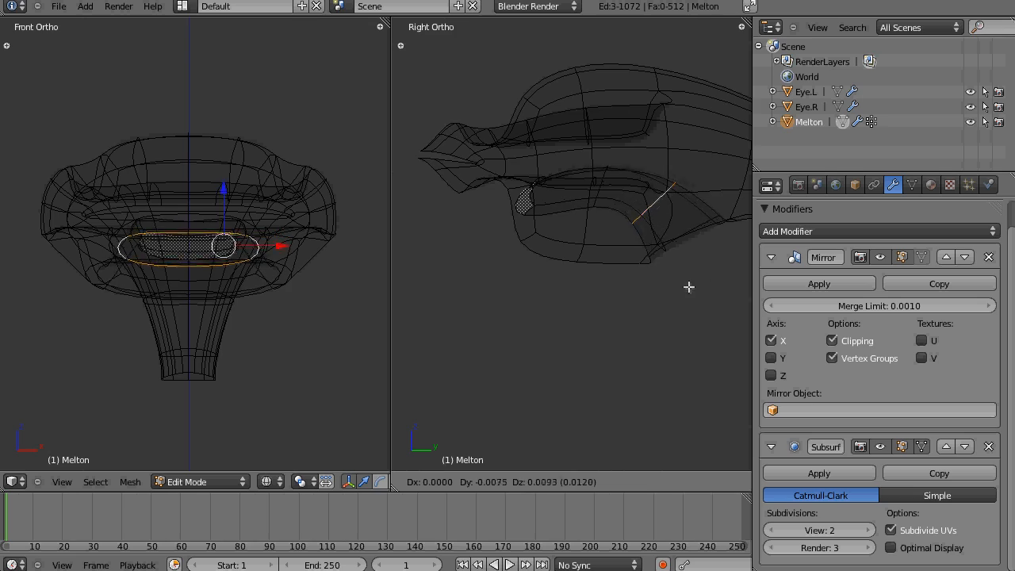
pyautogui.click(902, 446)
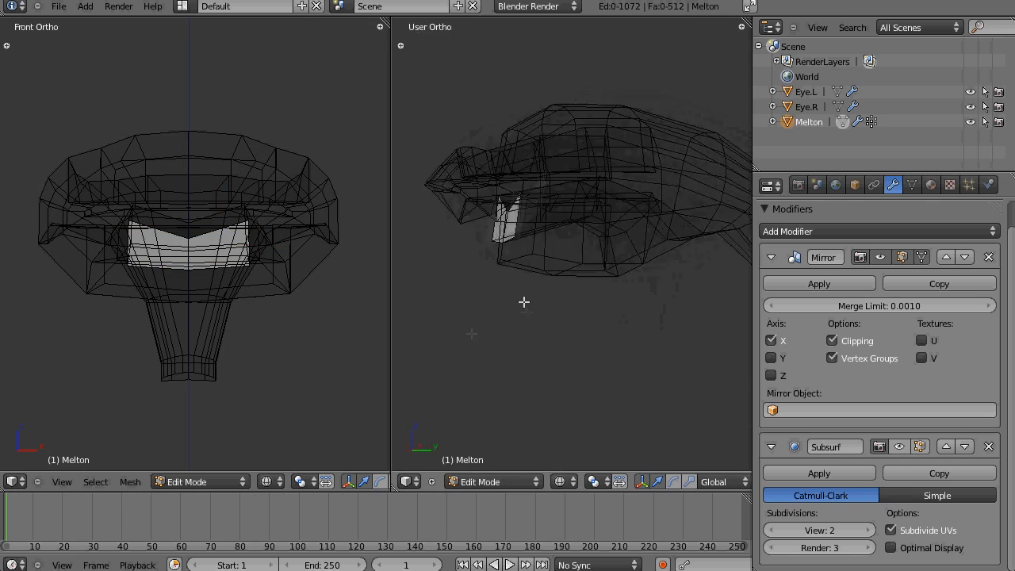
# Step: Reveal the hidden head geometry, then select the Mouth vertex group and isolate it in the view
pyautogui.scroll(-3, 587, 319)
pyautogui.scroll(-5, 341, 311)
pyautogui.moveTo(523, 302); pyautogui.dragTo(540, 329, button='middle')
pyautogui.hotkey('alt', 'h')
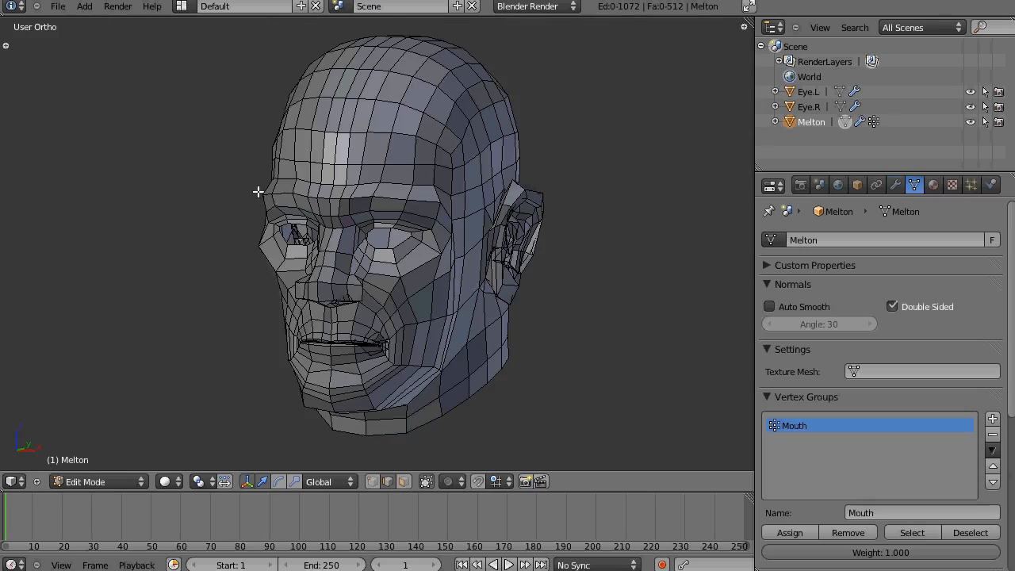
pyautogui.press('z')
pyautogui.click(912, 532)
pyautogui.press('KP_Decimal')
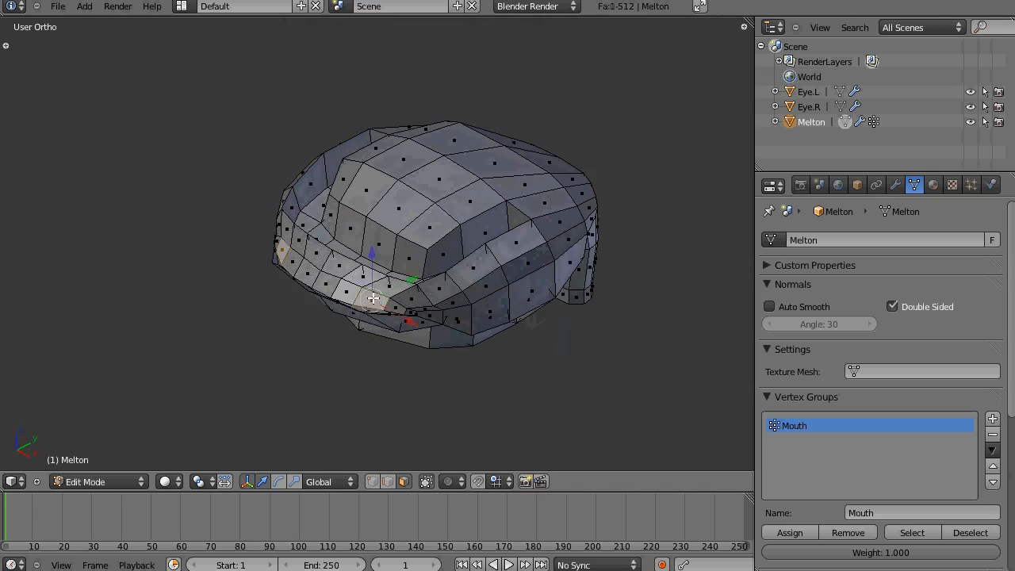
# Step: Select the band of faces along the front of the lips in face mode up to the mouth corner
pyautogui.keyDown('shift'); pyautogui.rightClick(373, 298); pyautogui.keyUp('shift')
pyautogui.moveTo(373, 298); pyautogui.dragTo(471, 299, button='middle')
pyautogui.scroll(3, 404, 301)
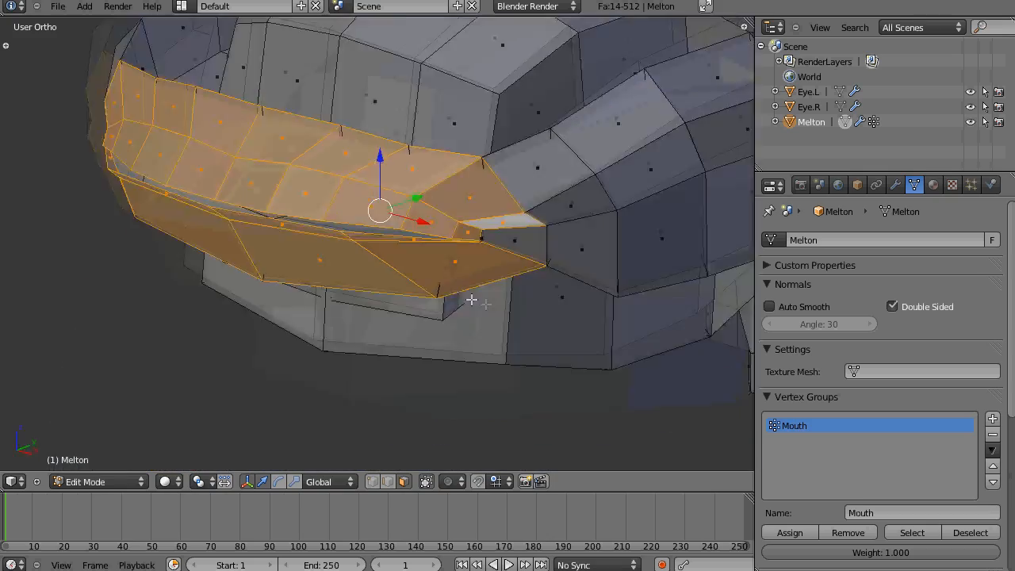
pyautogui.keyDown('shift'); pyautogui.rightClick(510, 222); pyautogui.keyUp('shift')
pyautogui.scroll(5, 515, 226)
pyautogui.moveTo(515, 226); pyautogui.dragTo(370, 209, button='middle')
pyautogui.scroll(-6, 514, 243)
pyautogui.press('a')
# Step: Select the remaining lip faces around the mouth opening and hide them to expose the gums and tongue
pyautogui.scroll(-4, 421, 315)
pyautogui.scroll(5, 349, 245)
pyautogui.scroll(-3, 497, 224)
pyautogui.rightClick(369, 209)
pyautogui.keyDown('shift'); pyautogui.rightClick(432, 266); pyautogui.keyUp('shift')
pyautogui.moveTo(449, 267); pyautogui.dragTo(517, 233, button='middle')
pyautogui.keyDown('shift'); pyautogui.rightClick(373, 370); pyautogui.keyUp('shift')
pyautogui.keyDown('alt'); pyautogui.keyDown('shift'); pyautogui.rightClick(432, 131); pyautogui.keyUp('shift'); pyautogui.keyUp('alt')
pyautogui.moveTo(432, 131); pyautogui.dragTo(626, 252, button='middle')
pyautogui.press('a')
# Step: Set the viewport to front view and turn off its background images
pyautogui.press('KP_1')
pyautogui.scroll(-4, 445, 250)
pyautogui.press('n')
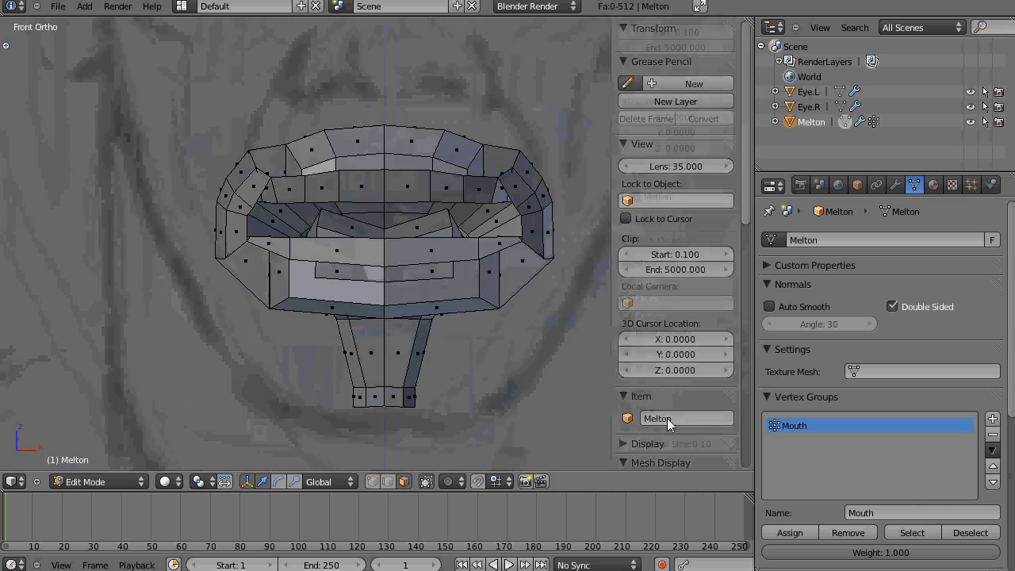
pyautogui.scroll(-10, 667, 420)
pyautogui.click(637, 386)
pyautogui.press('n')
pyautogui.moveTo(561, 337); pyautogui.dragTo(436, 283, button='middle')
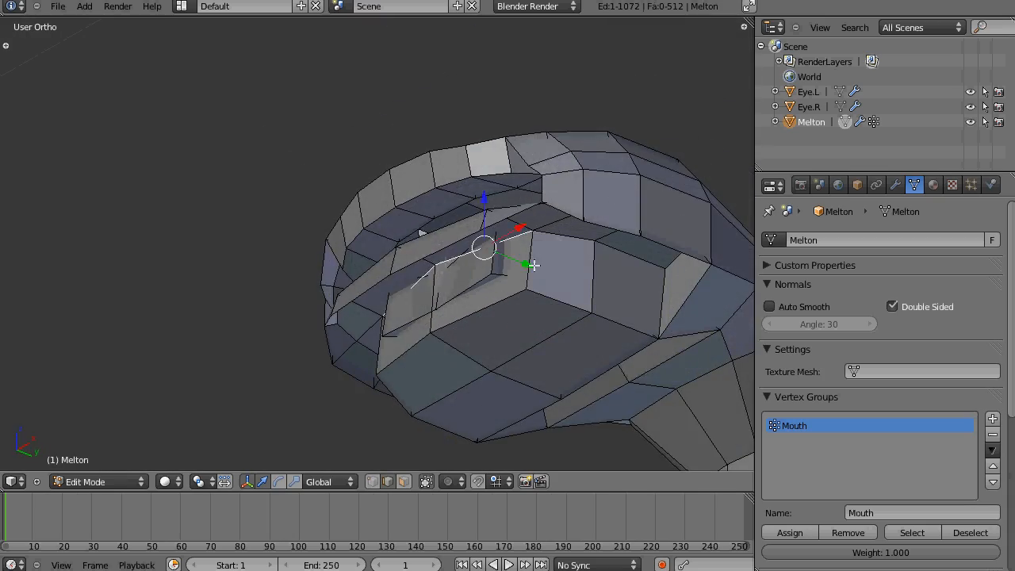
# Step: Select an edge on the tongue's upper side and shift it forward along Y
pyautogui.rightClick(533, 264)
pyautogui.moveTo(534, 265); pyautogui.dragTo(544, 260, button='middle')
pyautogui.moveTo(544, 260); pyautogui.dragTo(523, 257)
pyautogui.moveTo(524, 257); pyautogui.dragTo(494, 349, button='middle')
# Step: Add a cube on an empty layer in front view and scale it down as the base for a tooth
pyautogui.press('KP_1')
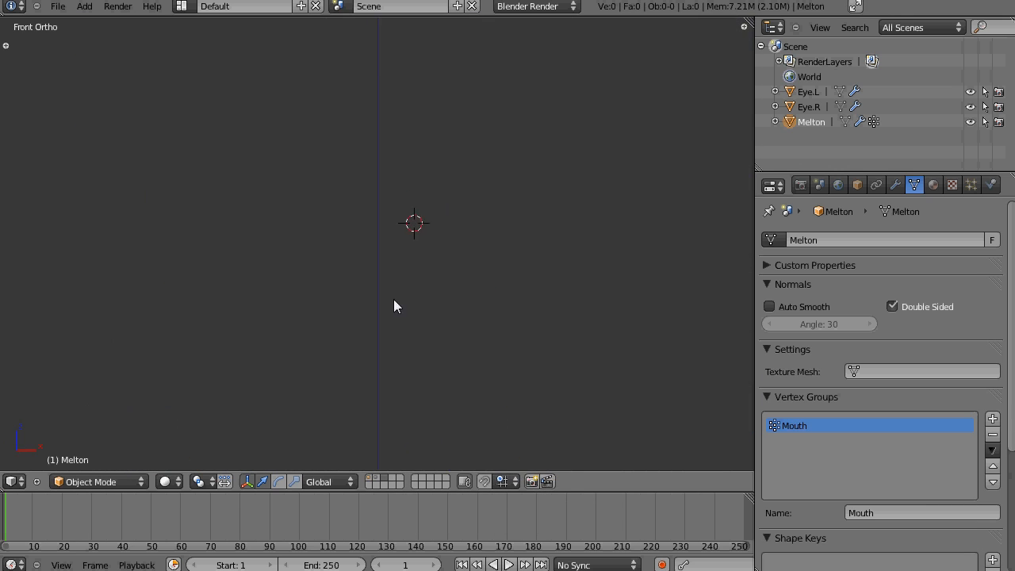
pyautogui.hotkey('shift', 'a')
pyautogui.moveTo(413, 328)
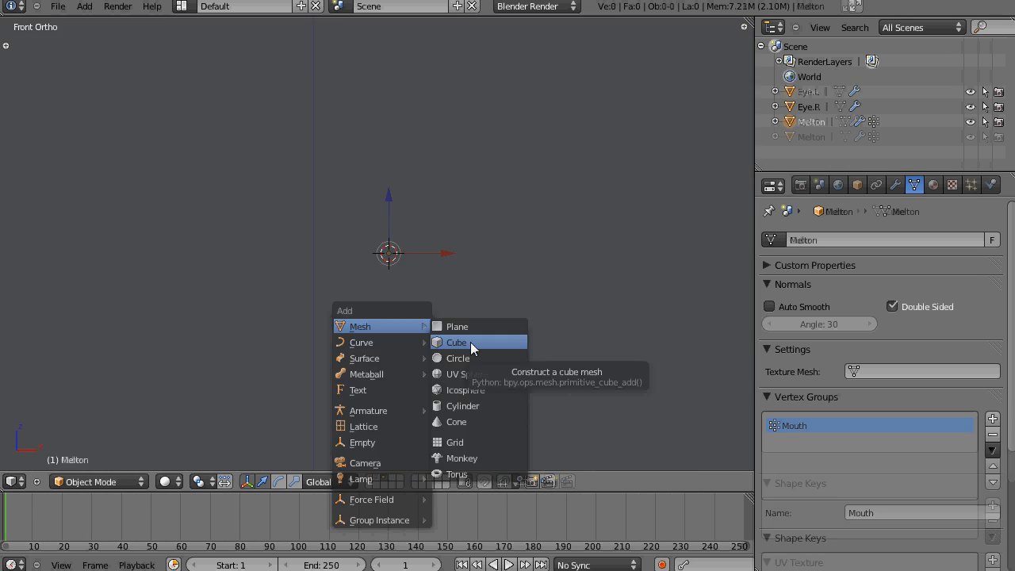
pyautogui.click(470, 341)
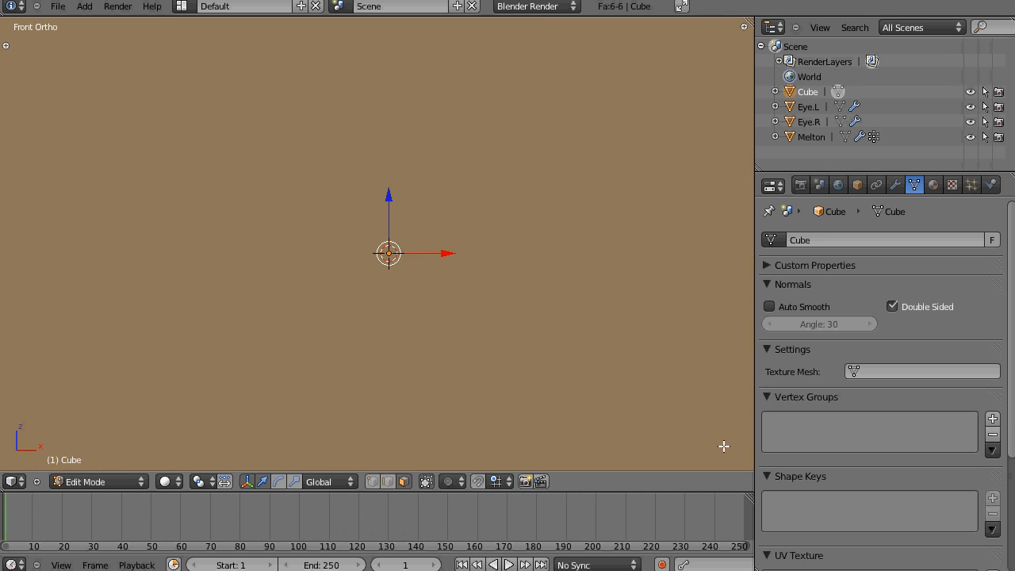
pyautogui.press('s')
pyautogui.click(560, 374)
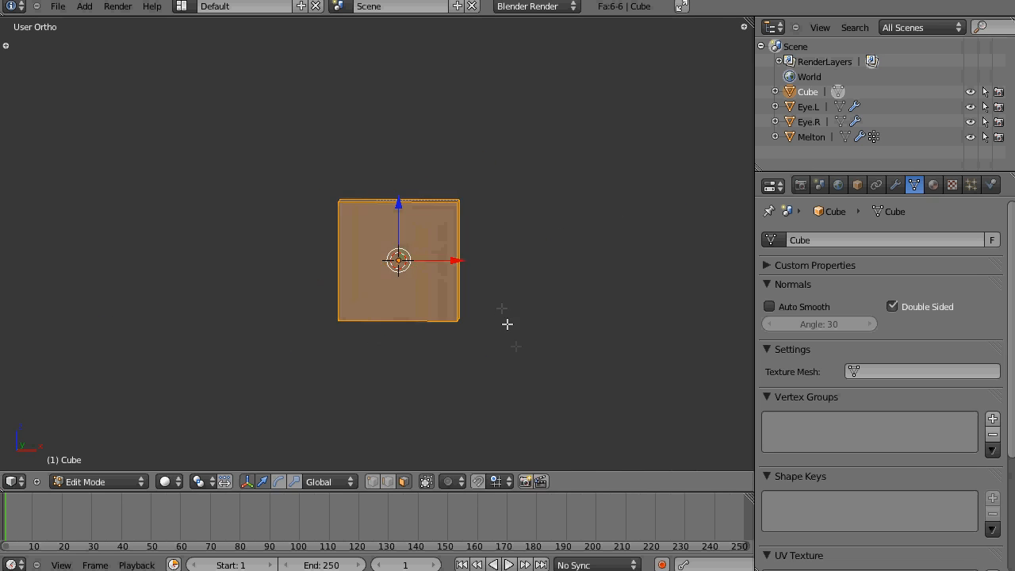
# Step: Narrow the cube along X into an upright block and centre it in front view
pyautogui.press('s')
pyautogui.press('x')
pyautogui.click(417, 352)
pyautogui.scroll(3, 417, 351)
pyautogui.press('KP_1')
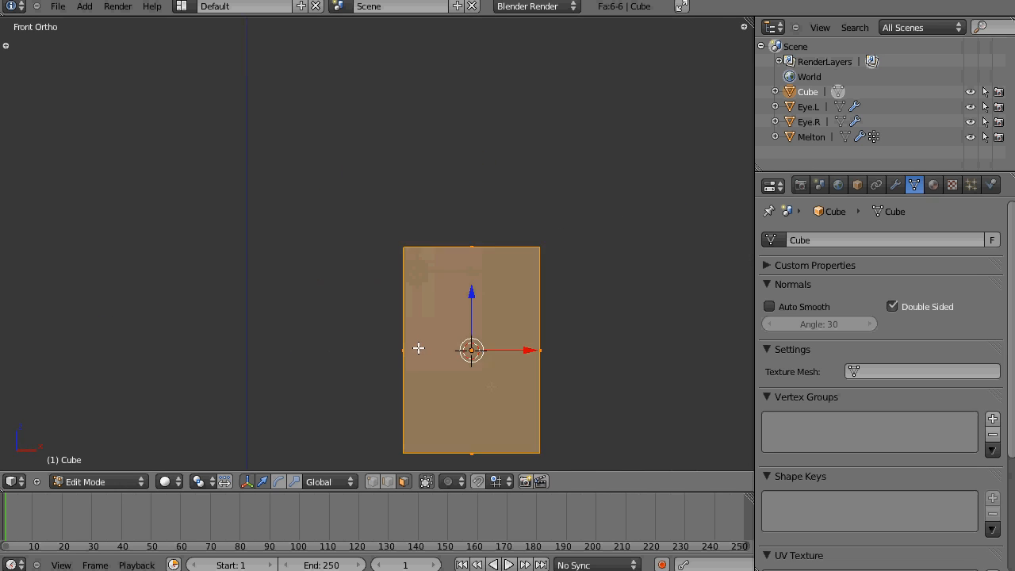
pyautogui.keyDown('shift'); pyautogui.moveTo(490, 359); pyautogui.dragTo(435, 293, button='middle'); pyautogui.keyUp('shift')
# Step: Select the subdivided block's middle horizontal edge loop and slide it up toward the top with Edge Slide
pyautogui.hotkey('ctrl', 'Tab')
pyautogui.click(445, 272)
pyautogui.keyDown('alt'); pyautogui.rightClick(444, 281); pyautogui.keyUp('alt')
pyautogui.hotkey('ctrl', 'e')
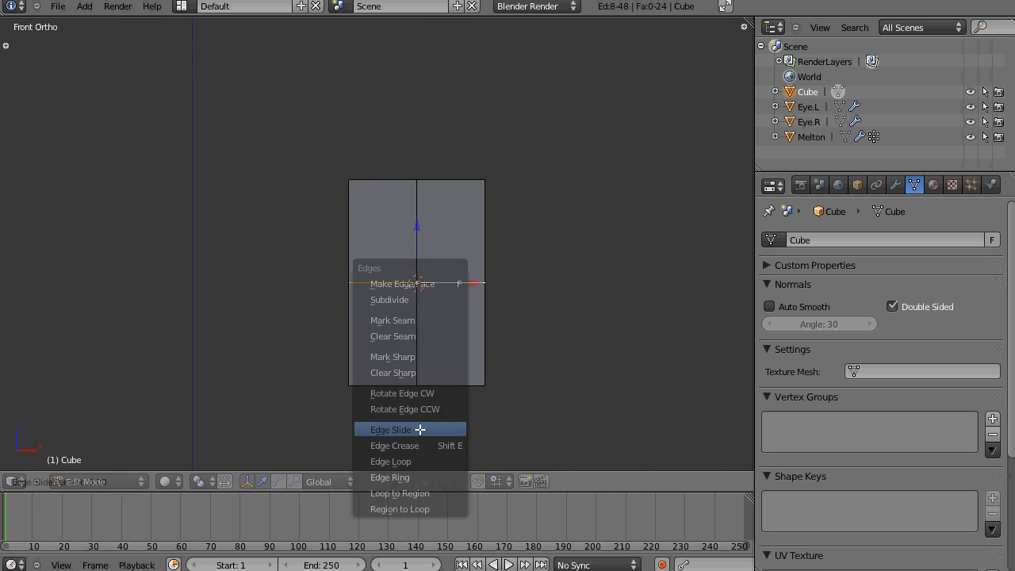
pyautogui.click(420, 428)
pyautogui.click(421, 227)
# Step: Box-select the block's top vertices in wireframe and draw them inward to taper the top
pyautogui.press('z')
pyautogui.press('a')
pyautogui.press('b')
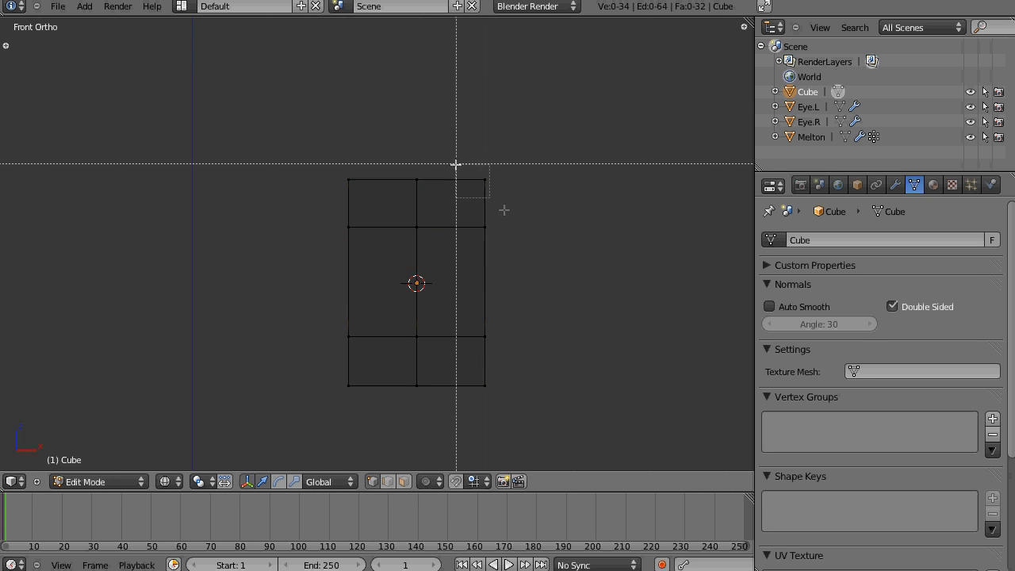
pyautogui.press('a')
# Step: Snap the 3D cursor to the world centre and recentre the block's origin and geometry there
pyautogui.press('a')
pyautogui.hotkey('shift', 's')
pyautogui.click(518, 266)
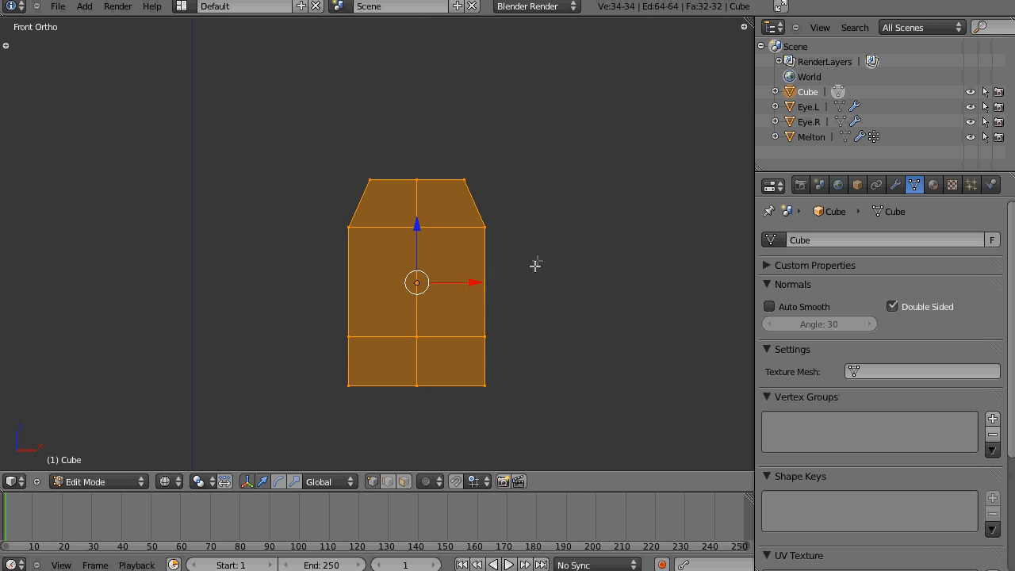
pyautogui.press('Tab')
pyautogui.press('t')
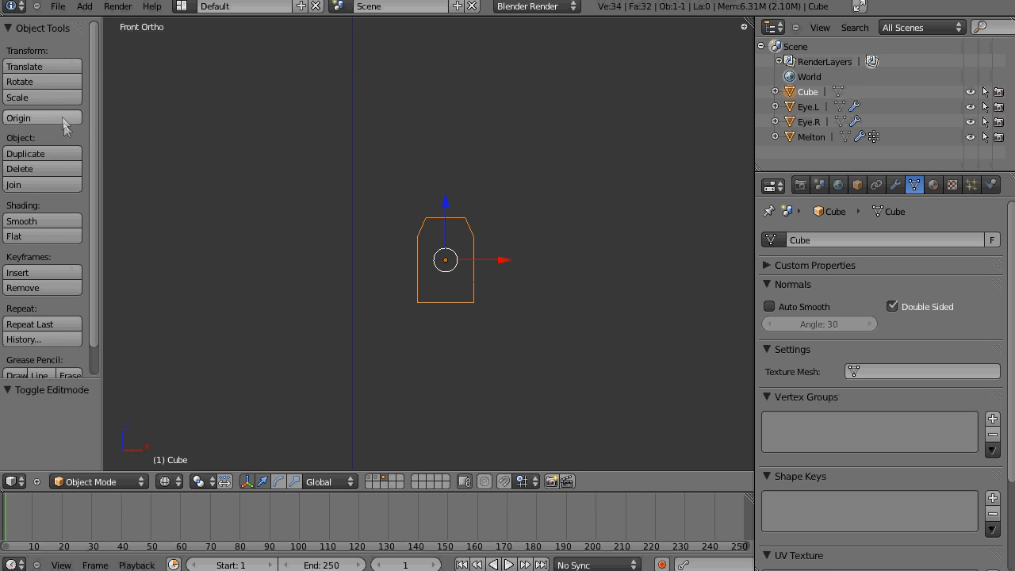
pyautogui.click(68, 119)
pyautogui.click(73, 147)
pyautogui.click(70, 119)
pyautogui.click(71, 84)
# Step: Delete the vertices of the block's negative-X half in edit mode
pyautogui.press('KP_Decimal')
pyautogui.scroll(-1, 412, 235)
pyautogui.press('Tab')
pyautogui.press('a')
pyautogui.press('b')
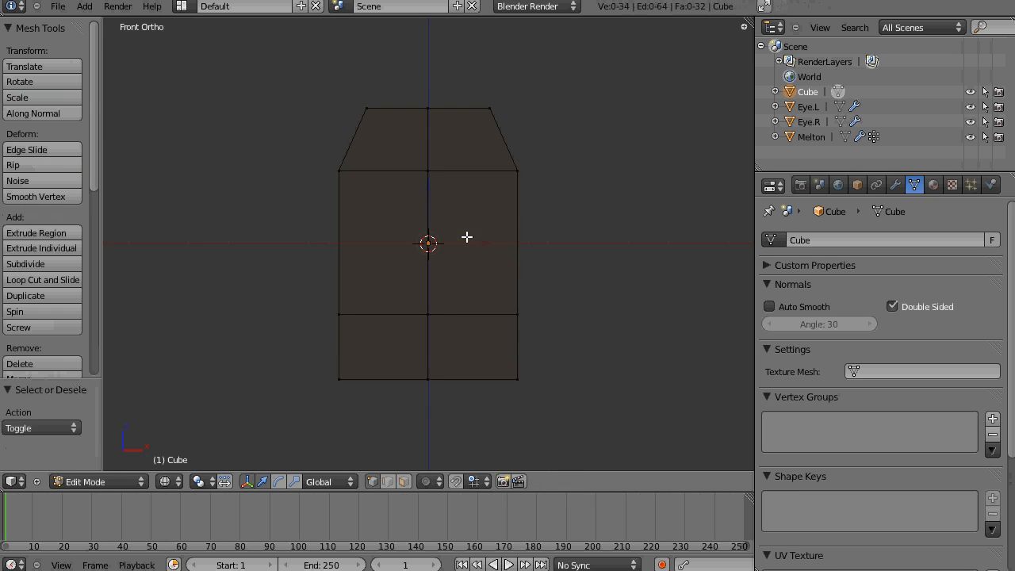
pyautogui.moveTo(308, 92); pyautogui.dragTo(455, 401)
pyautogui.press('x')
pyautogui.click(452, 443)
# Step: Add a Mirror modifier on the X axis to the half block and show its result on the edit cage
pyautogui.press('a')
pyautogui.click(895, 185)
pyautogui.click(832, 259)
pyautogui.click(679, 415)
pyautogui.click(921, 286)
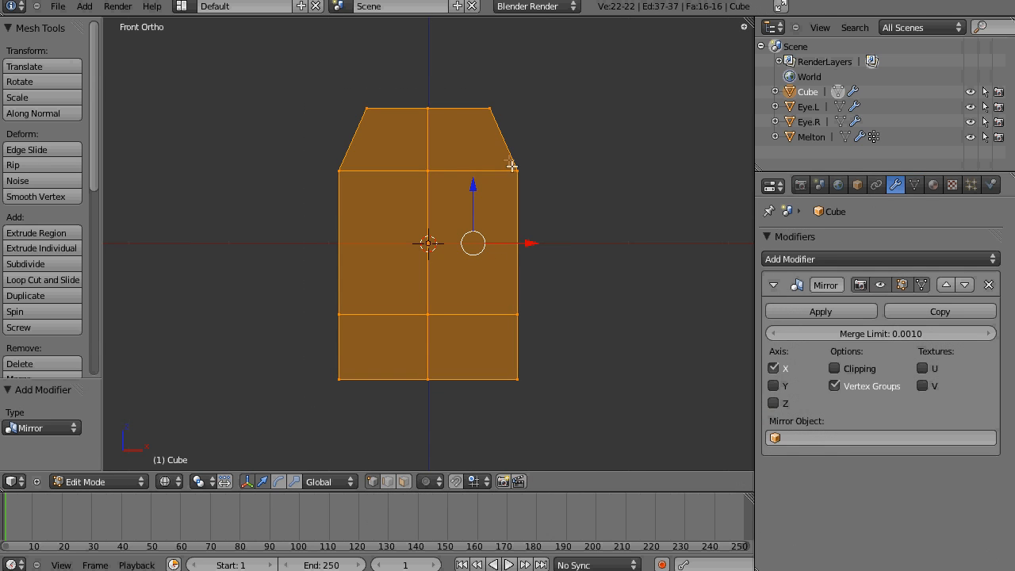
# Step: Box-select the side vertices of the tooth's second row from the top and pull them inward along X
pyautogui.press('a')
pyautogui.press('b')
pyautogui.moveTo(544, 180); pyautogui.dragTo(500, 153)
pyautogui.moveTo(577, 170); pyautogui.dragTo(558, 171)
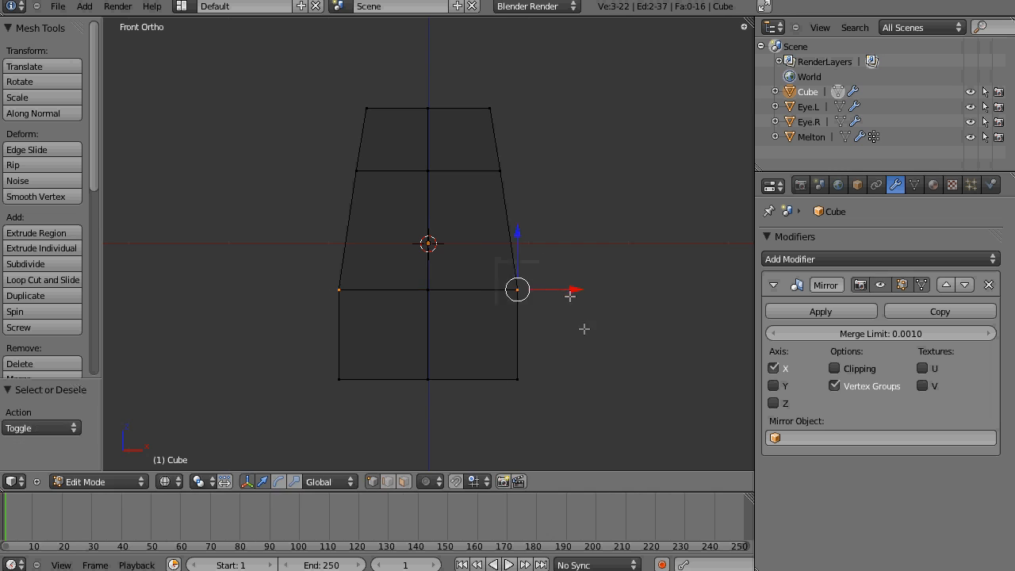
# Step: Snap the 3D cursor to the centre and move the tooth's bottom corner vertices inward and upward to point the tip
pyautogui.hotkey('shift', 's')
pyautogui.click(583, 310)
pyautogui.press('g')
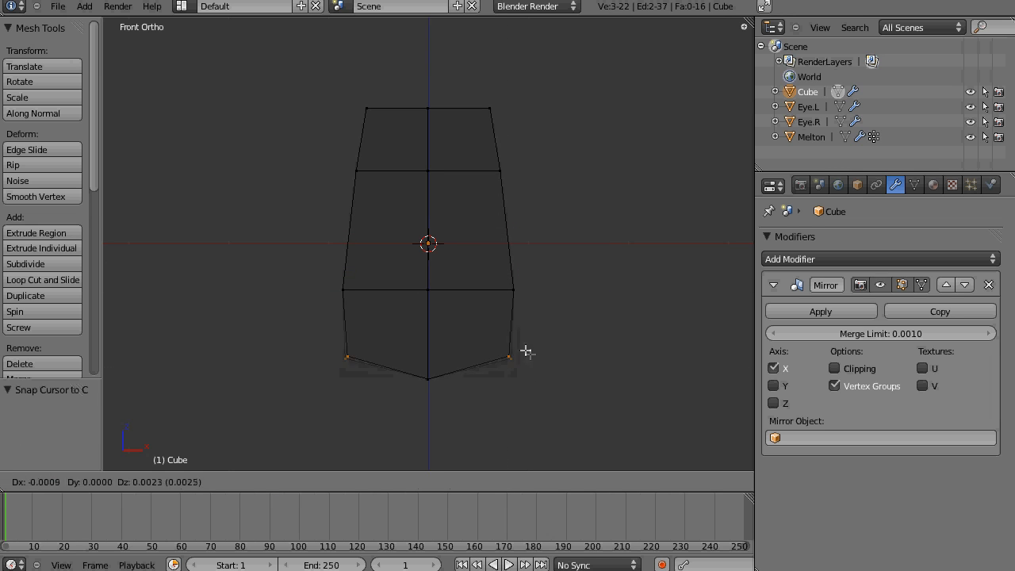
pyautogui.click(525, 351)
# Step: Select the vertical edge loop through the middle of the tooth's side in right view and delete it as Edge Loop
pyautogui.moveTo(519, 306); pyautogui.dragTo(394, 283, button='middle')
pyautogui.press('KP_3')
pyautogui.keyDown('shift'); pyautogui.moveTo(514, 150); pyautogui.dragTo(403, 145, button='middle'); pyautogui.keyUp('shift')
pyautogui.keyDown('alt'); pyautogui.rightClick(405, 140); pyautogui.keyUp('alt')
pyautogui.press('x')
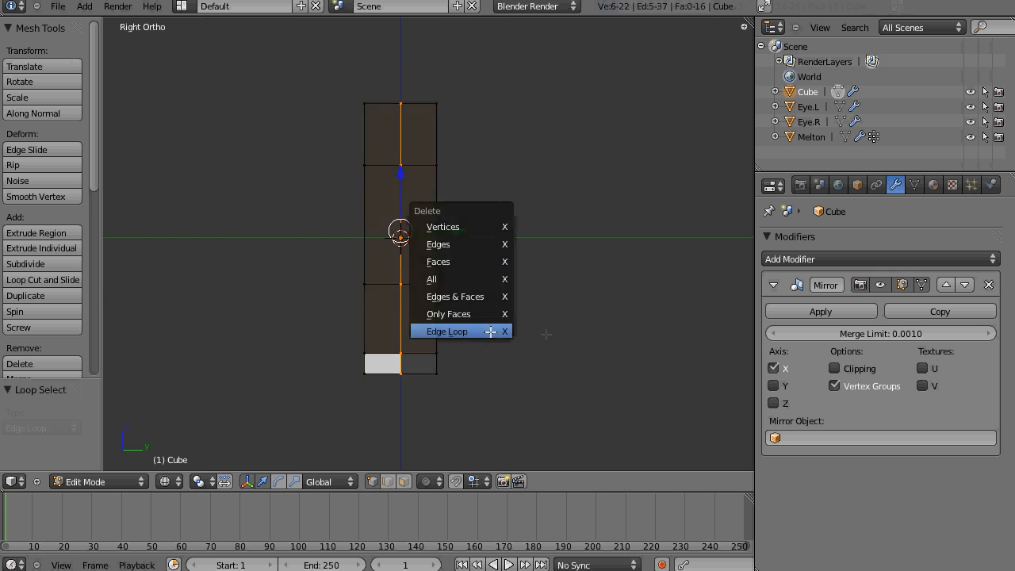
pyautogui.click(484, 333)
# Step: Move the rear vertices of the tooth's second and third rows forward in right view
pyautogui.press('a')
pyautogui.press('b')
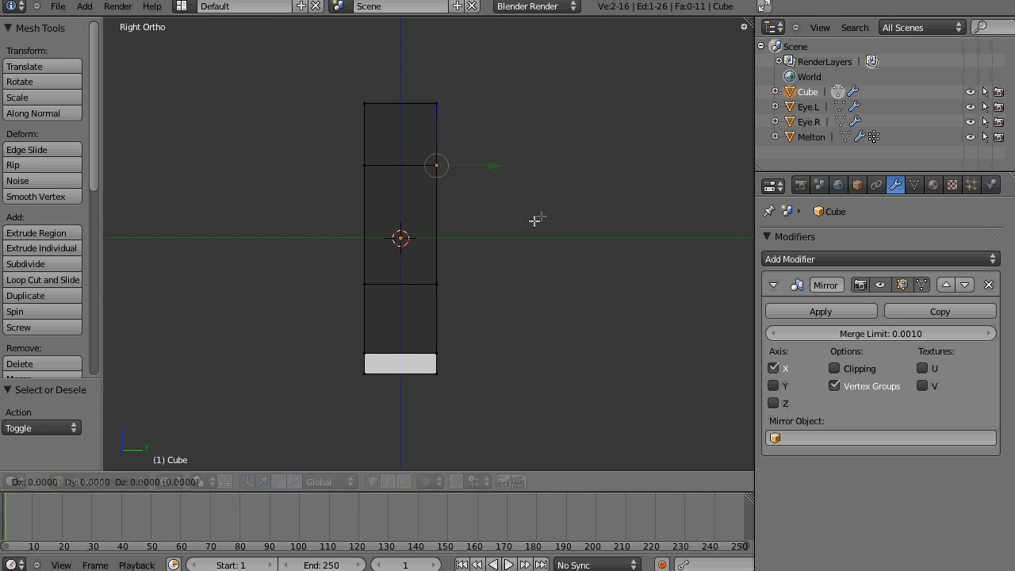
pyautogui.click(519, 221)
pyautogui.press('a')
pyautogui.press('b')
pyautogui.moveTo(414, 260); pyautogui.dragTo(468, 308)
pyautogui.press('g')
pyautogui.click(530, 330)
# Step: Move the rear vertices at the tooth's bottom forward in right view to thin the tip
pyautogui.moveTo(531, 317); pyautogui.dragTo(580, 283, button='middle')
pyautogui.press('KP_3')
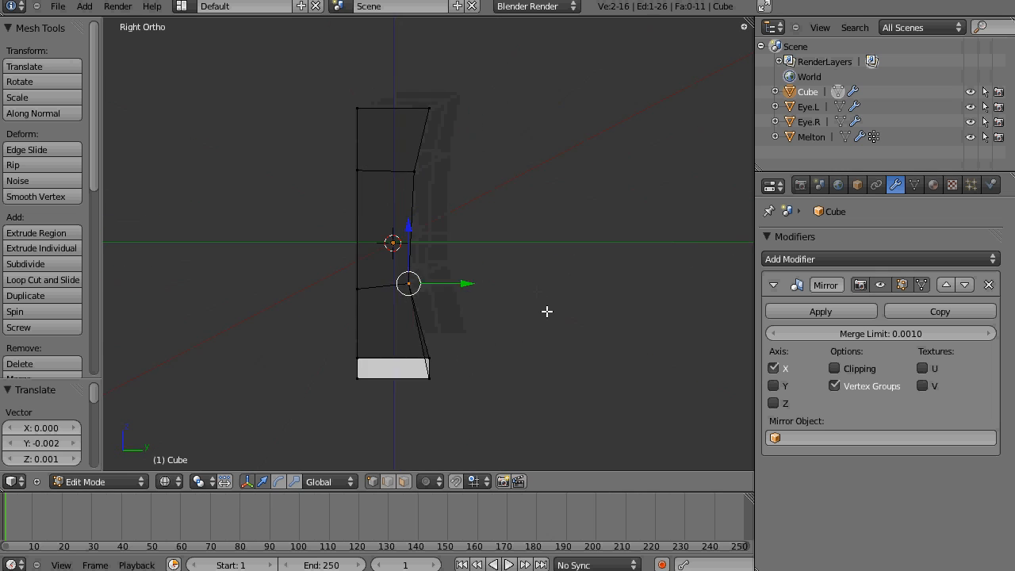
pyautogui.click(496, 292)
# Step: Move the third row's rear vertices further forward and up, and nudge the second row's rear vertices forward
pyautogui.press('a')
pyautogui.press('b')
pyautogui.moveTo(386, 266); pyautogui.dragTo(437, 298)
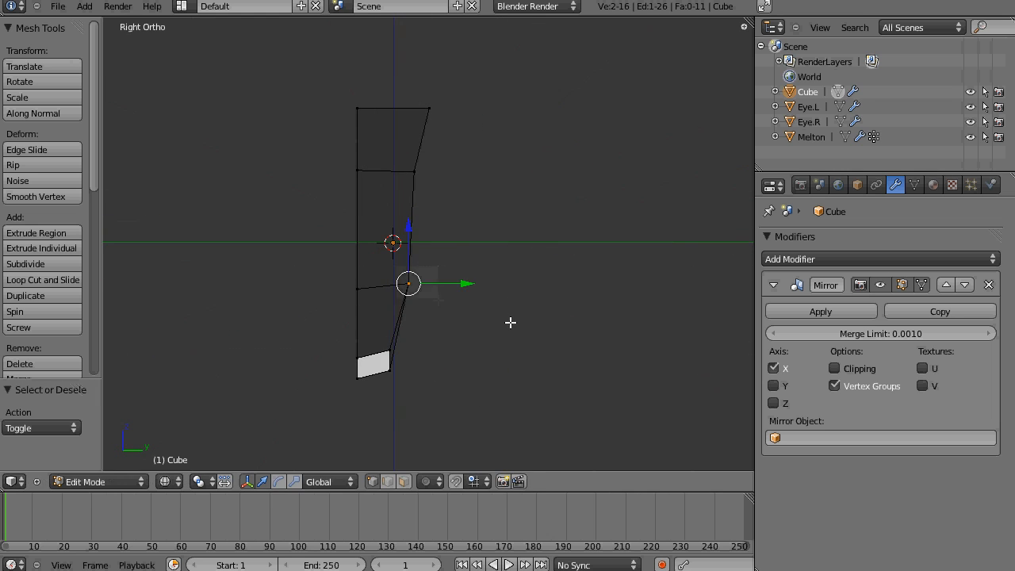
pyautogui.press('g')
pyautogui.click(491, 299)
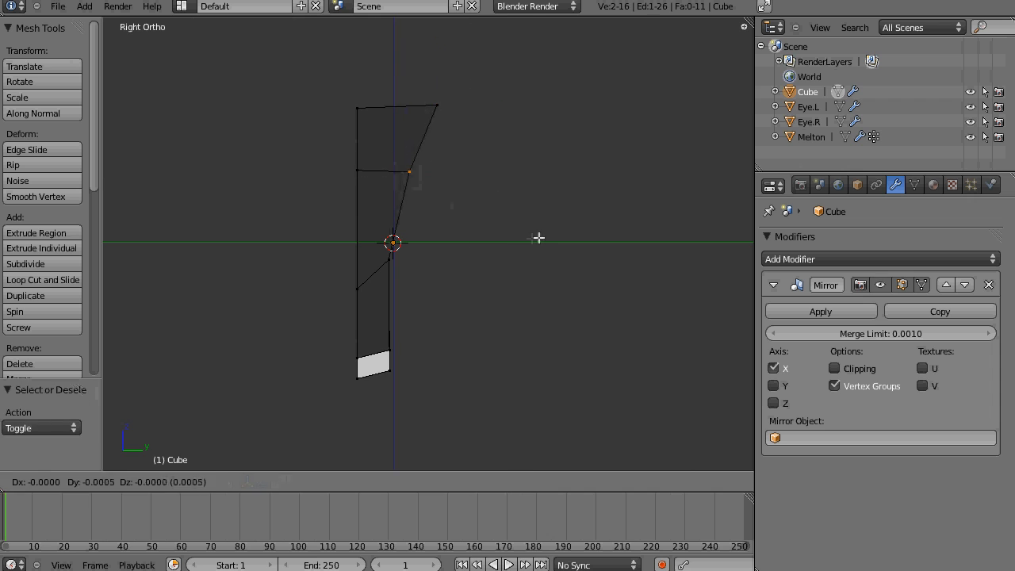
pyautogui.press('g')
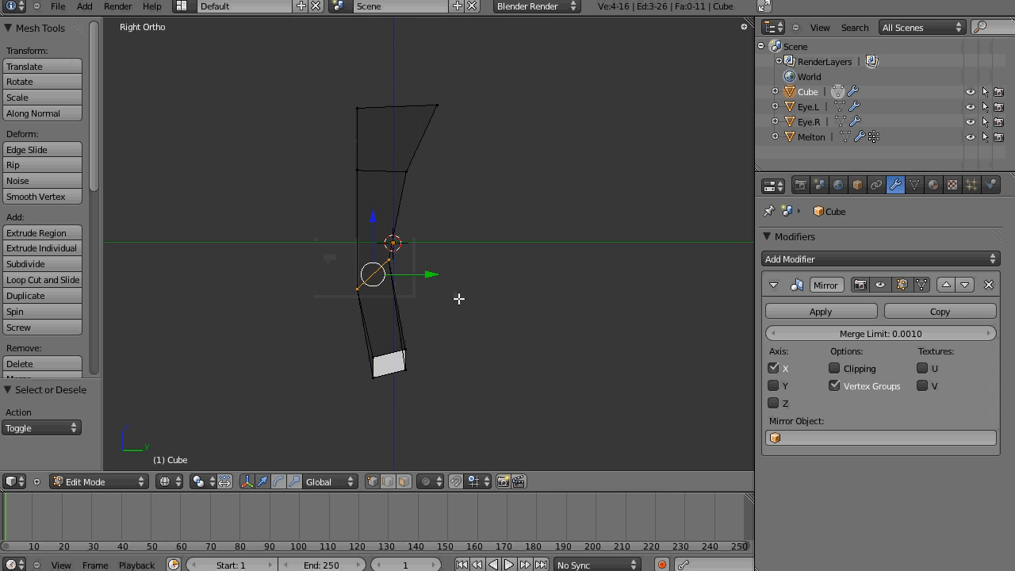
# Step: Move the tooth's whole third vertex row, rotate it closer to level, and scale it along Y
pyautogui.press('g')
pyautogui.click(459, 292)
pyautogui.press('r')
pyautogui.click(480, 362)
pyautogui.press('s')
pyautogui.press('y')
pyautogui.click(483, 351)
pyautogui.press('KP_1')
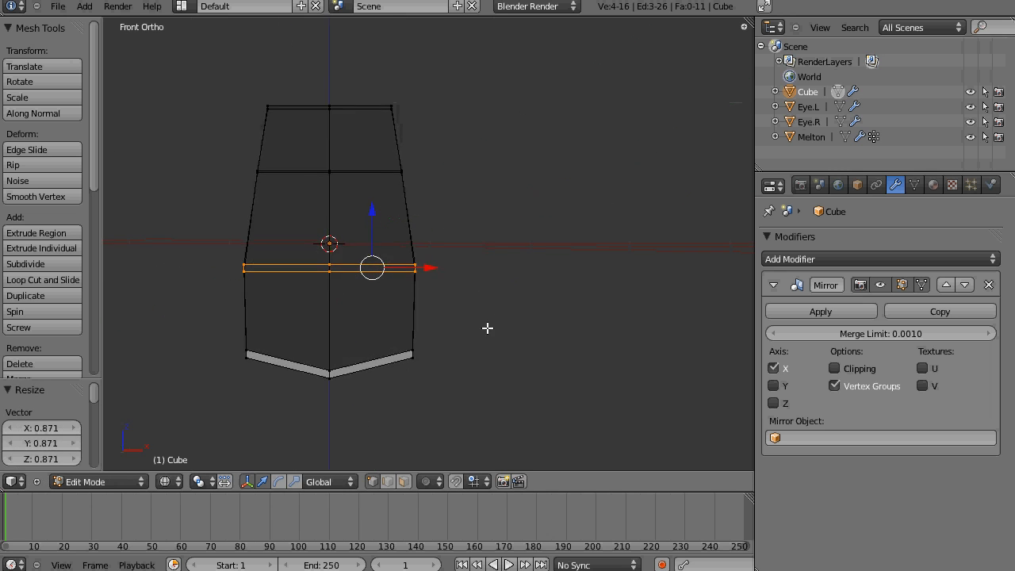
# Step: Deselect all vertices and add a Subdivision Surface modifier to the tooth
pyautogui.press('a')
pyautogui.keyDown('shift'); pyautogui.moveTo(487, 327); pyautogui.dragTo(598, 316, button='middle'); pyautogui.keyUp('shift')
pyautogui.click(840, 260)
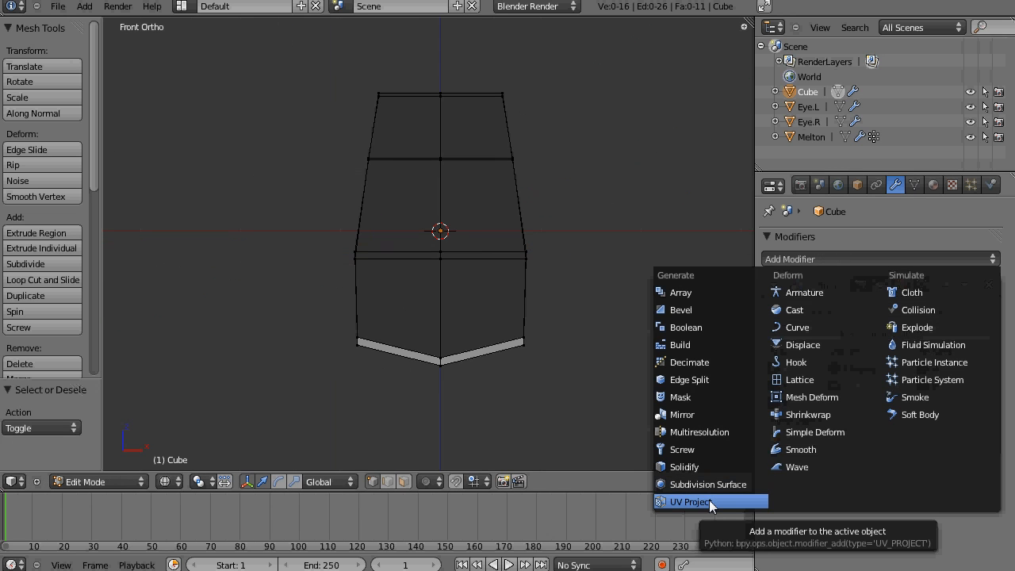
pyautogui.click(690, 484)
pyautogui.scroll(-1, 926, 537)
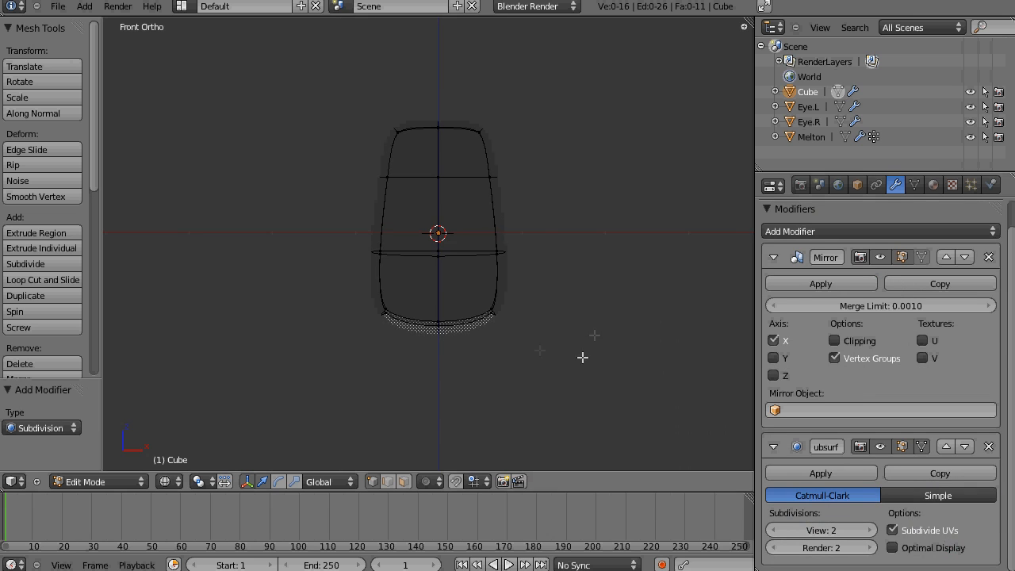
# Step: Examine the tooth in solid shading from the front, then return to its mesh in wireframe
pyautogui.press('z')
pyautogui.moveTo(583, 358); pyautogui.dragTo(585, 375, button='middle')
pyautogui.press('KP_1')
pyautogui.rightClick(568, 394)
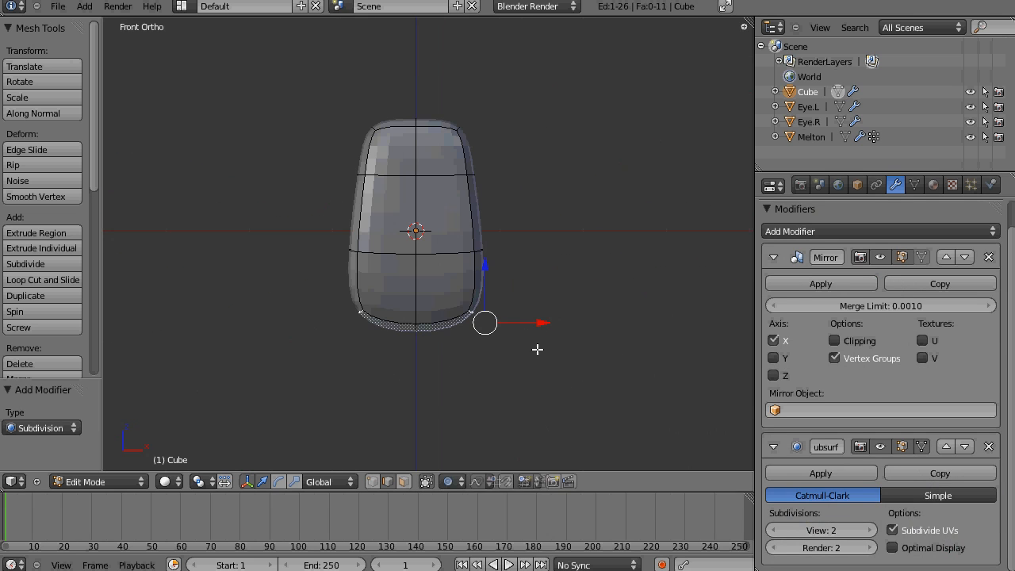
pyautogui.click(543, 343)
pyautogui.moveTo(543, 343); pyautogui.dragTo(563, 349, button='middle')
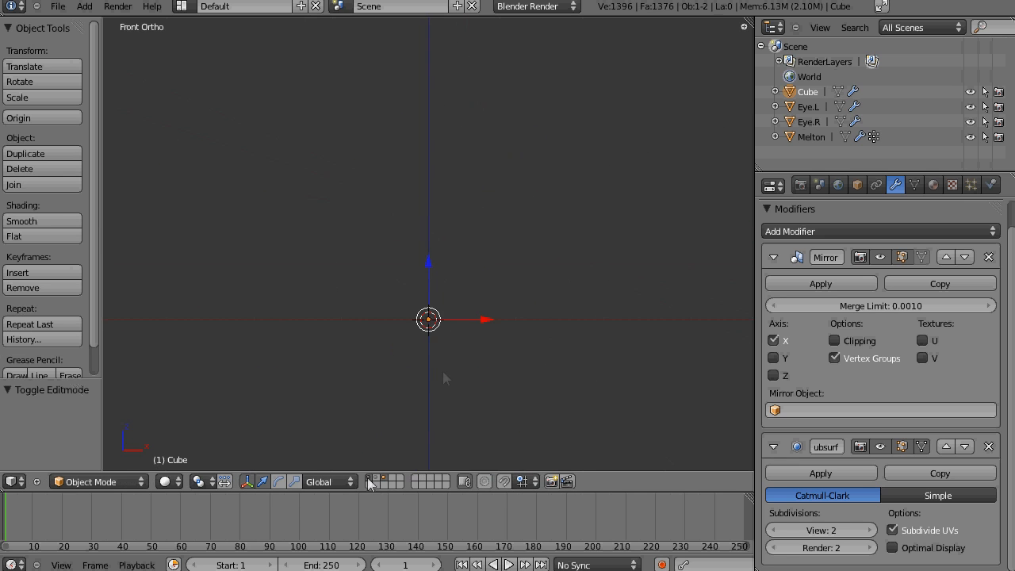
pyautogui.press('z')
pyautogui.press('Tab')
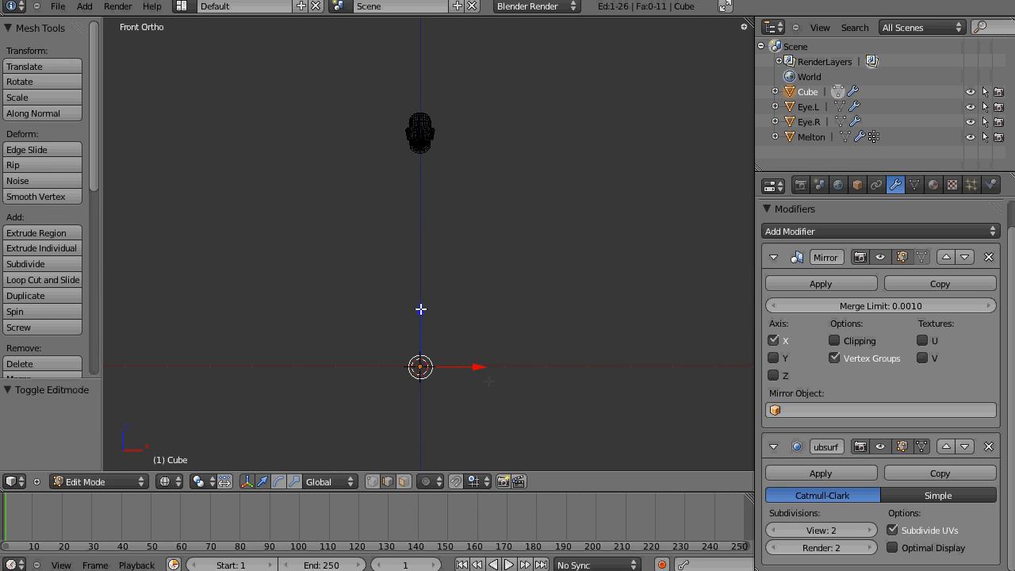
# Step: Select the whole tooth mesh and move it up 0.037 along Z, above the object's origin
pyautogui.press('a')
pyautogui.press('KP_Decimal')
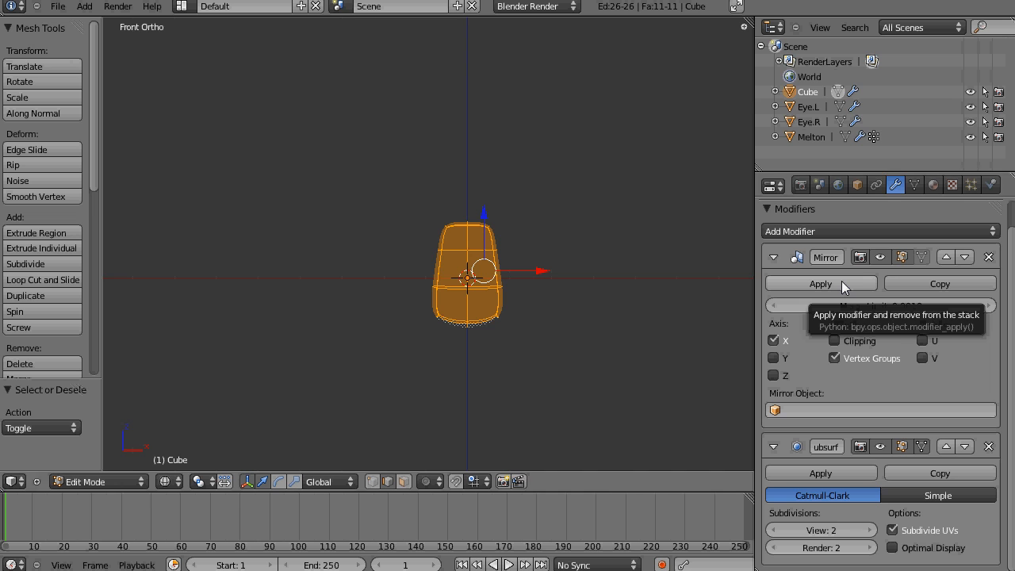
pyautogui.press('Tab')
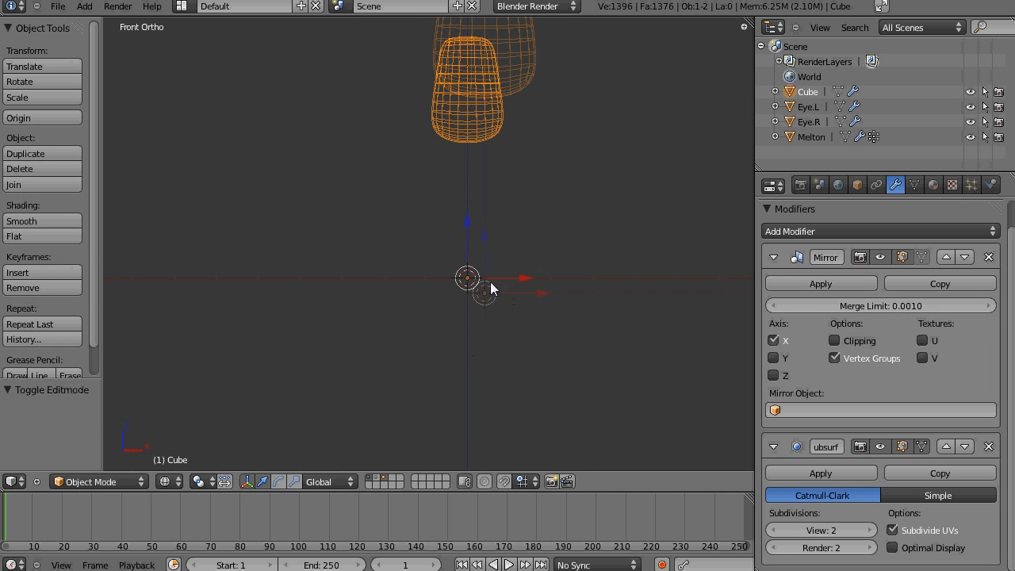
pyautogui.scroll(-4, 497, 275)
pyautogui.press('Tab')
pyautogui.scroll(-2, 490, 218)
pyautogui.moveTo(437, 84); pyautogui.dragTo(437, 444)
pyautogui.keyDown('shift'); pyautogui.moveTo(438, 161); pyautogui.dragTo(447, 217, button='middle'); pyautogui.keyUp('shift')
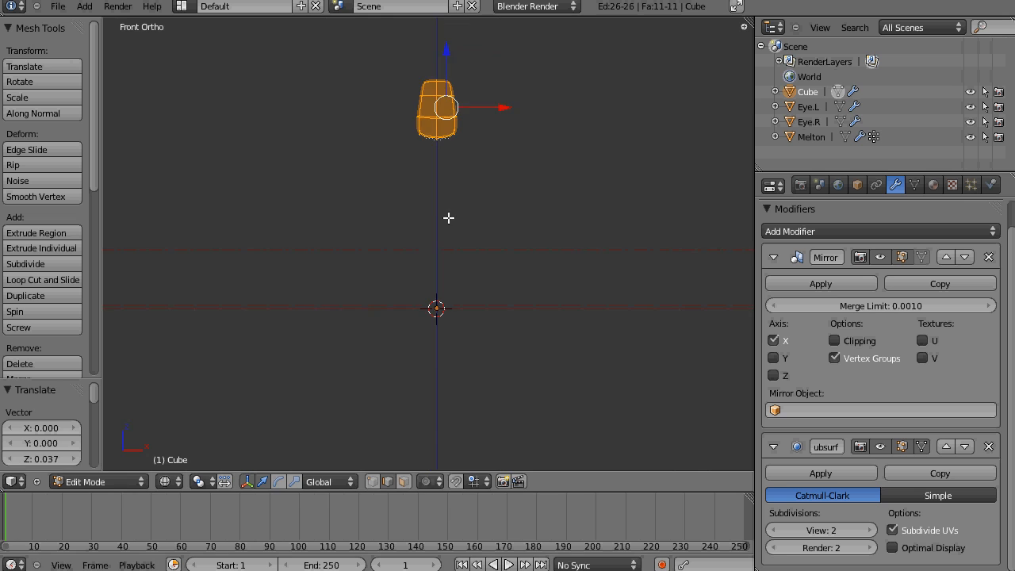
# Step: Duplicate the tooth mesh and move the copy down 0.081 along Z
pyautogui.hotkey('shift', 'd')
pyautogui.click(446, 217)
pyautogui.moveTo(448, 54); pyautogui.dragTo(444, 104)
pyautogui.click(444, 104)
pyautogui.press('KP_Decimal')
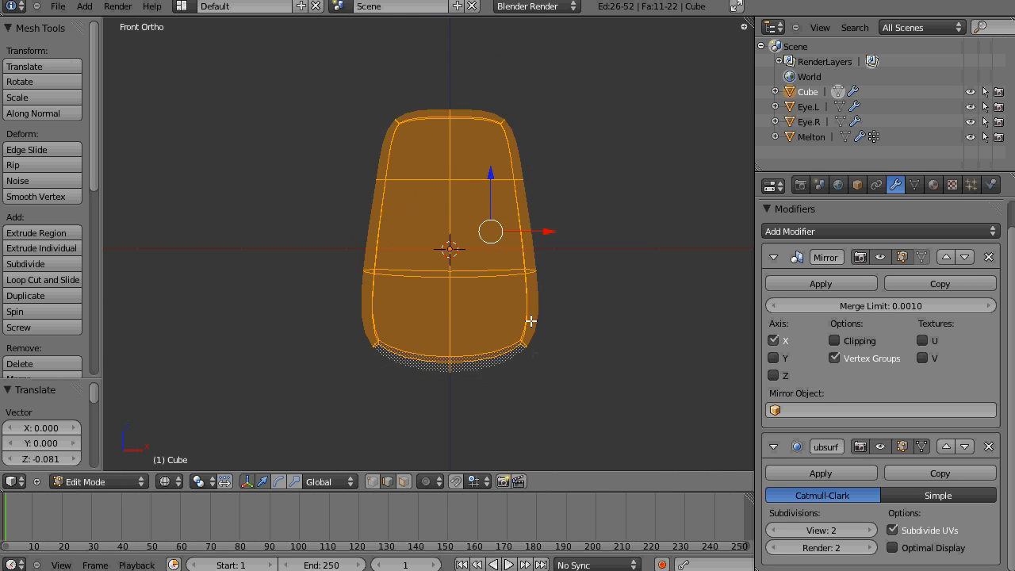
# Step: In solid shading, move the copy's bottom corner edges upward to form a pointed canine tip
pyautogui.rightClick(526, 344)
pyautogui.press('z')
pyautogui.press('g')
pyautogui.click(547, 356)
pyautogui.moveTo(540, 273); pyautogui.dragTo(550, 225)
# Step: Select the linked mesh of the pointed tooth and scale it uniformly to about 0.9
pyautogui.press('a')
pyautogui.press('a')
pyautogui.press('a')
pyautogui.scroll(1, 569, 315)
pyautogui.press('l')
pyautogui.press('s')
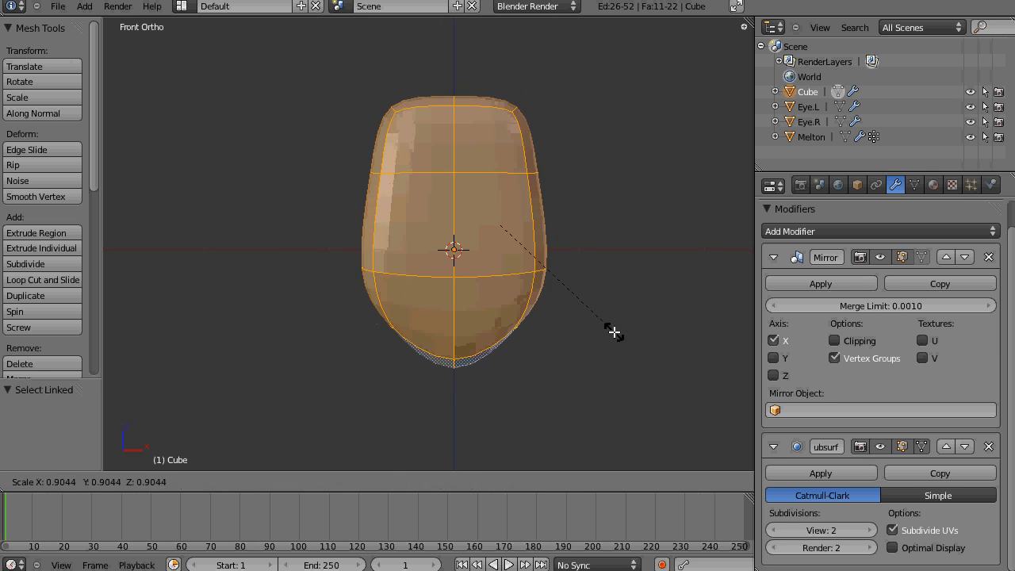
pyautogui.click(610, 329)
# Step: Nudge the pointed tooth's top corner edge and pull its bottom tip edge down along Z
pyautogui.rightClick(519, 98)
pyautogui.moveTo(585, 99); pyautogui.dragTo(584, 100)
pyautogui.moveTo(586, 206); pyautogui.dragTo(508, 230, button='middle')
pyautogui.rightClick(456, 365)
pyautogui.moveTo(465, 341); pyautogui.dragTo(465, 354)
pyautogui.press('Tab')
pyautogui.press('KP_1')
pyautogui.press('Tab')
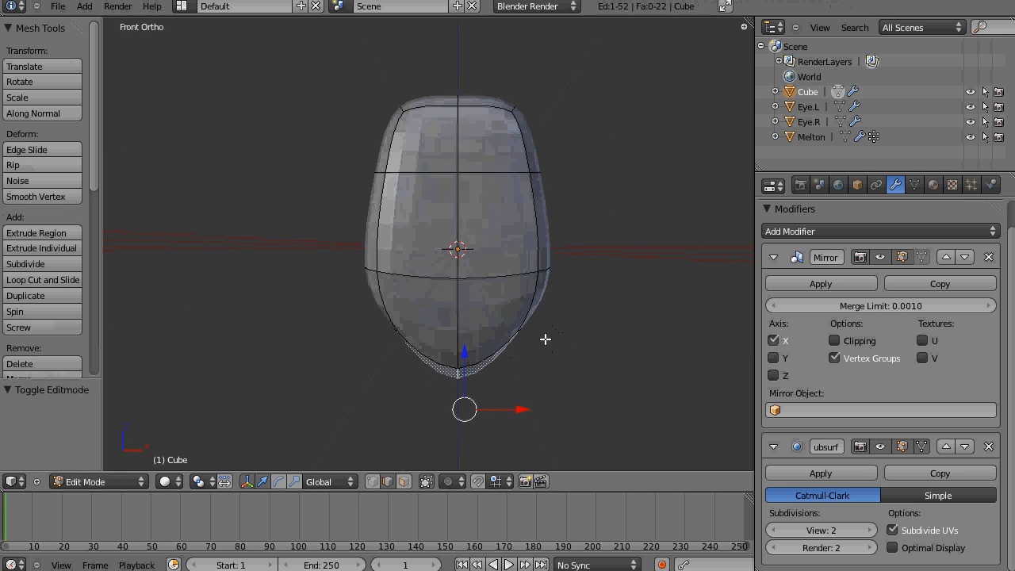
# Step: Select the pointed tooth's linked mesh and move it up along Z, clear of the origin
pyautogui.moveTo(585, 321); pyautogui.dragTo(589, 322)
pyautogui.scroll(-8, 482, 349)
pyautogui.press('l')
pyautogui.moveTo(451, 262); pyautogui.dragTo(451, 103)
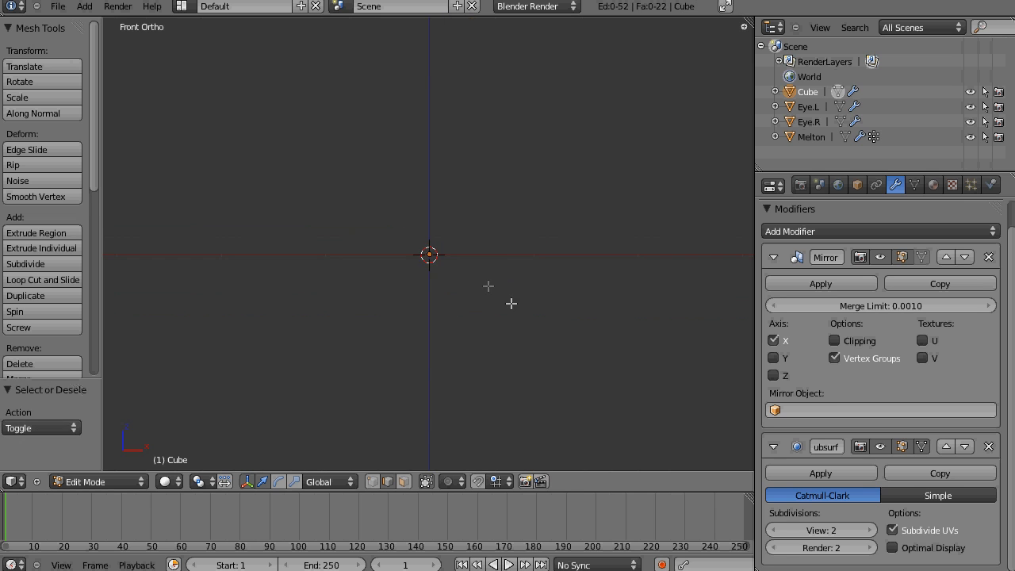
pyautogui.hotkey('shift', 'a')
pyautogui.click(454, 301)
pyautogui.press('s')
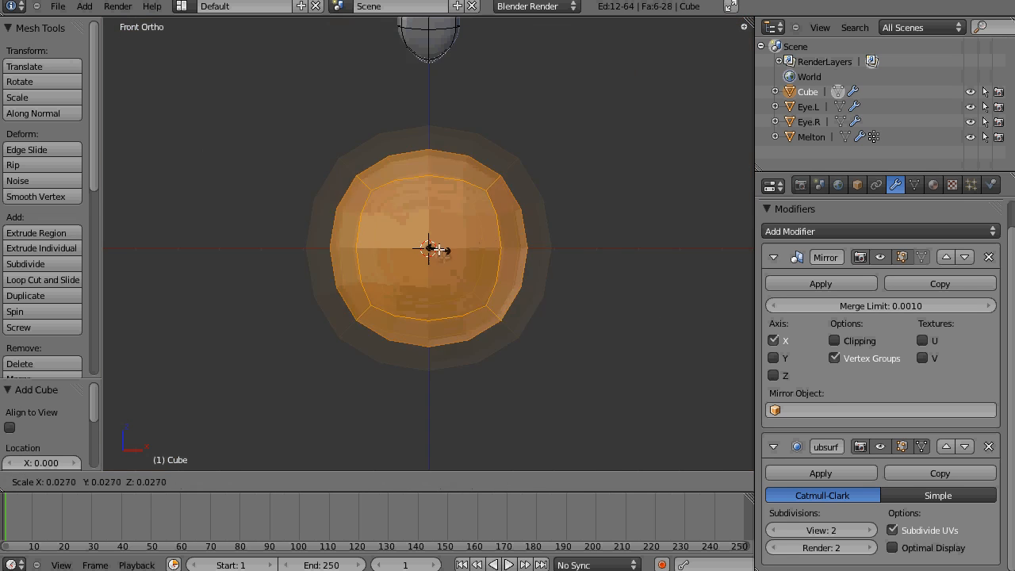
pyautogui.click(445, 253)
pyautogui.hotkey('ctrl', 'z')
pyautogui.hotkey('ctrl', 'z')
# Step: Leave the teeth mesh, add a separate cube object at the origin and open it for editing
pyautogui.press('Tab')
pyautogui.scroll(-4, 474, 278)
pyautogui.scroll(8, 476, 279)
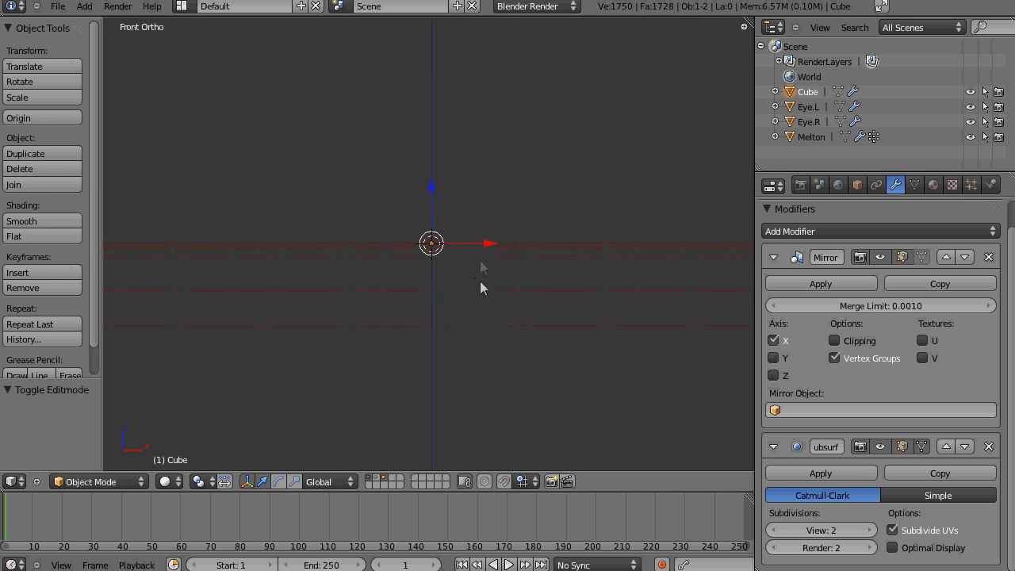
pyautogui.press('a')
pyautogui.hotkey('shift', 'a')
pyautogui.click(544, 323)
pyautogui.press('Tab')
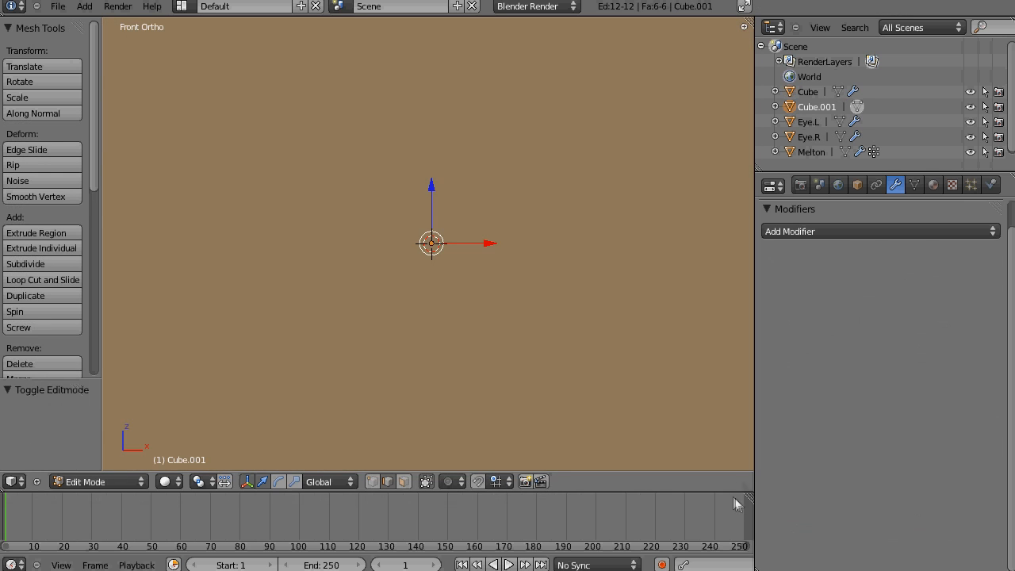
# Step: Enlarge the 3D view over the timeline and scale the cube's mesh down, finishing with a factor of 0.095
pyautogui.moveTo(737, 492); pyautogui.dragTo(733, 520)
pyautogui.press('s')
pyautogui.click(448, 270)
pyautogui.press('s')
pyautogui.click(460, 277)
# Step: Subdivide the cube's mesh once and scale it down further
pyautogui.press('w')
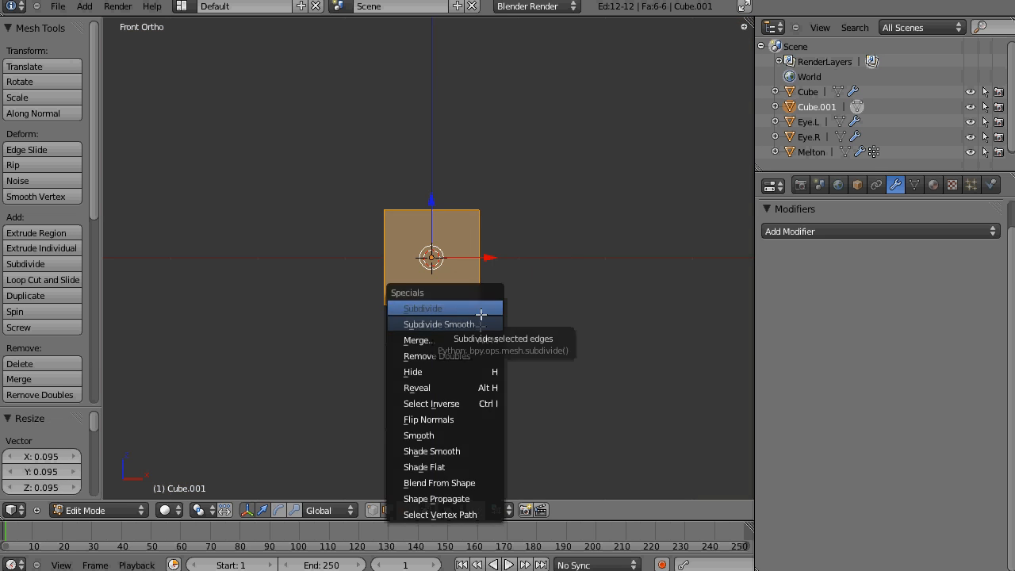
pyautogui.click(480, 315)
pyautogui.scroll(-6, 555, 321)
pyautogui.press('s')
pyautogui.click(589, 373)
# Step: Box-select the cube's left half in wireframe front view and delete its faces
pyautogui.scroll(7, 444, 266)
pyautogui.press('a')
pyautogui.press('z')
pyautogui.press('b')
pyautogui.moveTo(319, 170); pyautogui.dragTo(444, 388)
pyautogui.press('x')
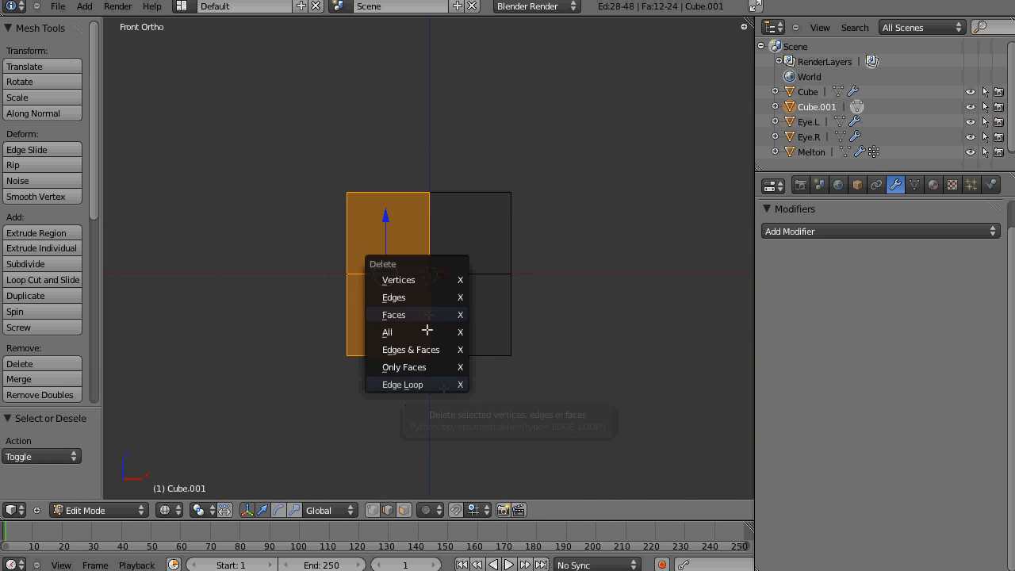
pyautogui.click(426, 321)
# Step: Add a Mirror modifier with Clipping and a Subdivision Surface modifier to the half cube
pyautogui.click(880, 230)
pyautogui.click(484, 397)
pyautogui.click(835, 341)
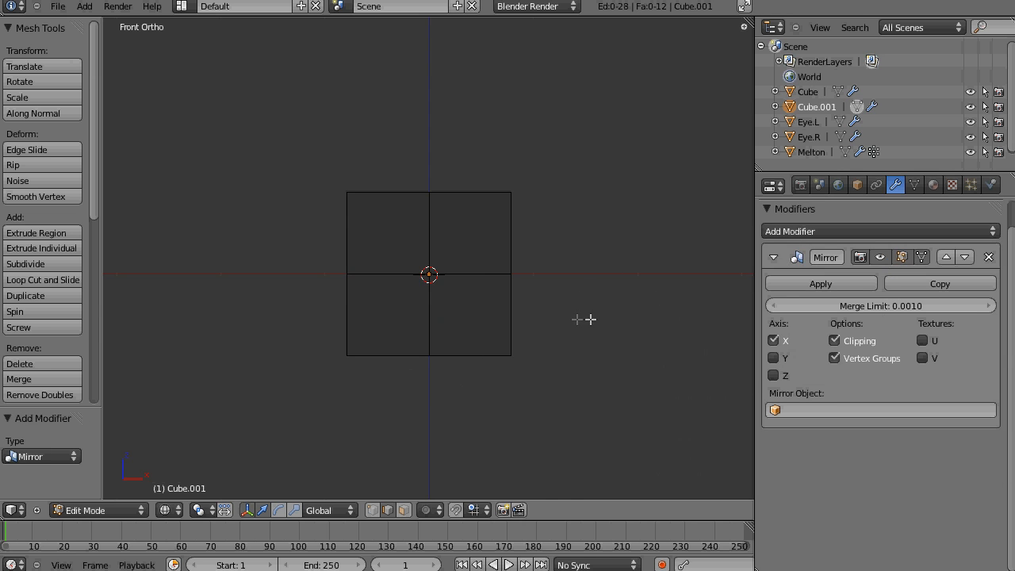
pyautogui.press('z')
pyautogui.click(880, 231)
pyautogui.click(706, 455)
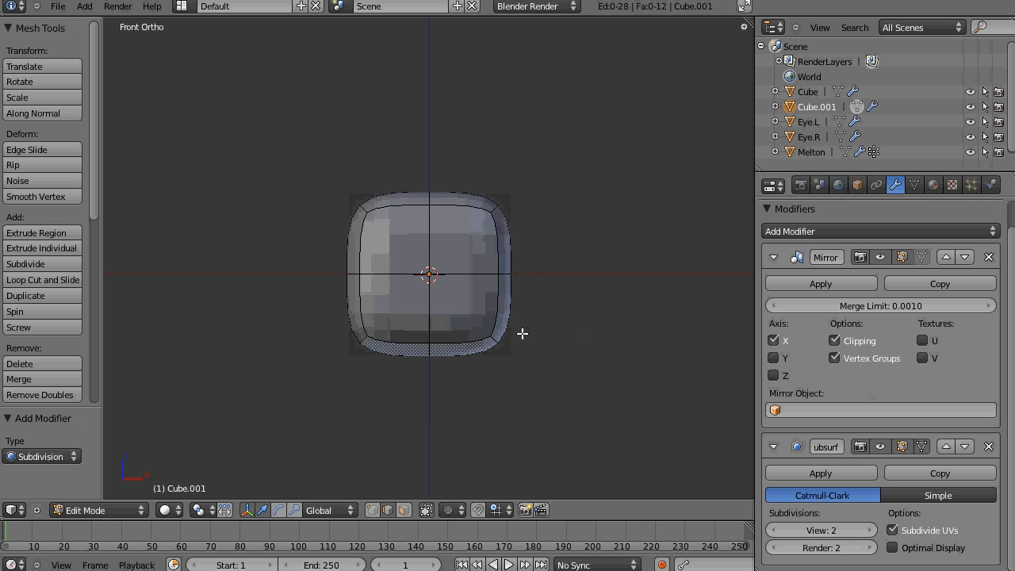
# Step: Raise the molar's bottom centre vertex 0.010 along Z and pull its bottom side vertex inward along X
pyautogui.moveTo(541, 370); pyautogui.dragTo(532, 301, button='middle')
pyautogui.rightClick(440, 336)
pyautogui.moveTo(429, 262); pyautogui.dragTo(430, 224)
pyautogui.moveTo(550, 288); pyautogui.dragTo(519, 279, button='middle')
pyautogui.rightClick(488, 319)
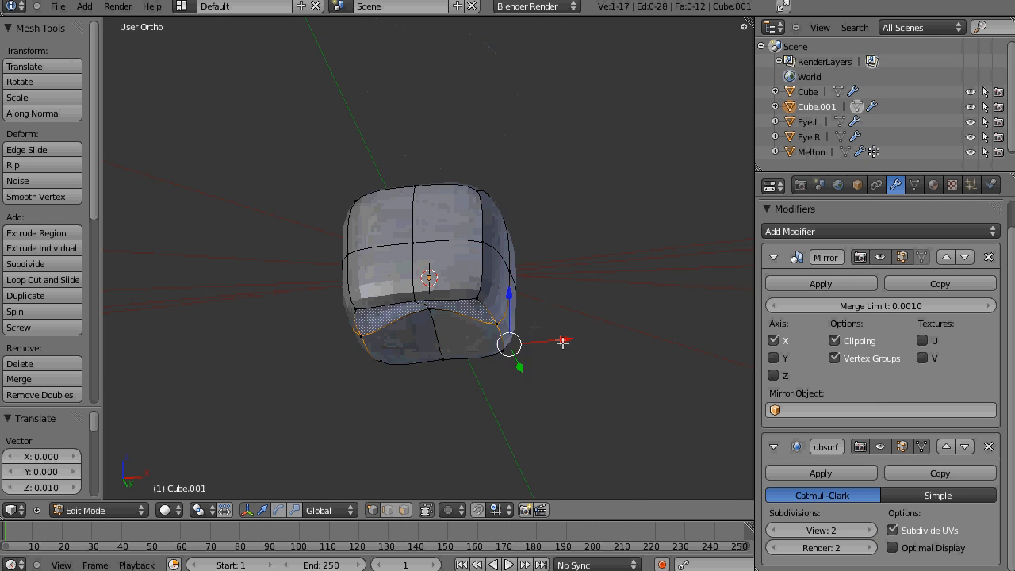
pyautogui.moveTo(562, 342); pyautogui.dragTo(554, 343)
# Step: Reposition the middle vertices around the molar's bottom, lowering the last one 0.001 along Z
pyautogui.rightClick(417, 306)
pyautogui.moveTo(422, 339); pyautogui.dragTo(431, 356)
pyautogui.moveTo(547, 333); pyautogui.dragTo(467, 294, button='middle')
pyautogui.rightClick(467, 296)
pyautogui.moveTo(466, 239); pyautogui.dragTo(467, 250)
pyautogui.moveTo(491, 230); pyautogui.dragTo(574, 258, button='middle')
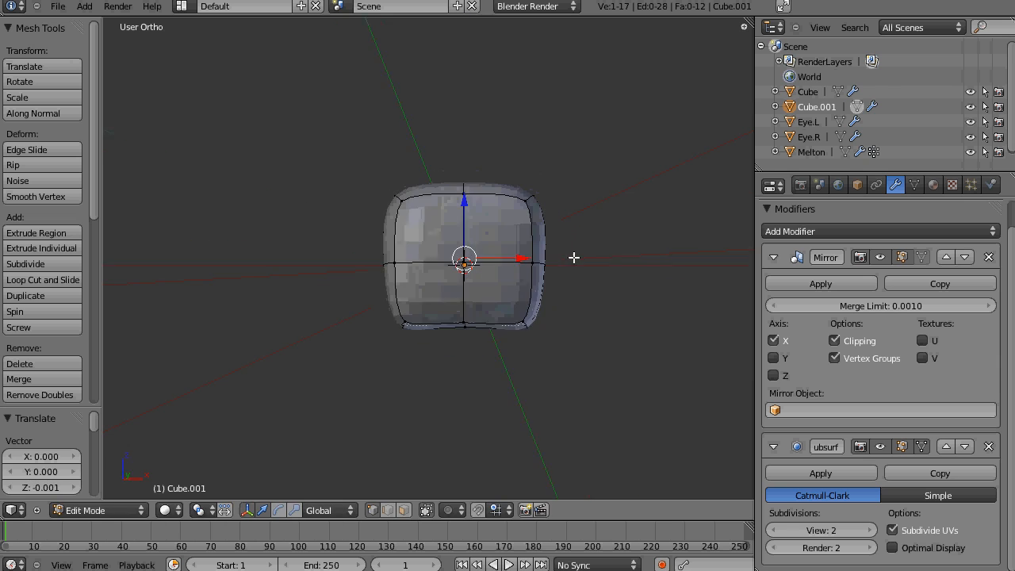
# Step: Box-select the molar's upper side corner vertices in wireframe front view and move them inward along X
pyautogui.rightClick(524, 327)
pyautogui.moveTo(530, 321); pyautogui.dragTo(548, 227, button='middle')
pyautogui.press('KP_1')
pyautogui.press('z')
pyautogui.press('b')
pyautogui.moveTo(560, 216); pyautogui.dragTo(514, 171)
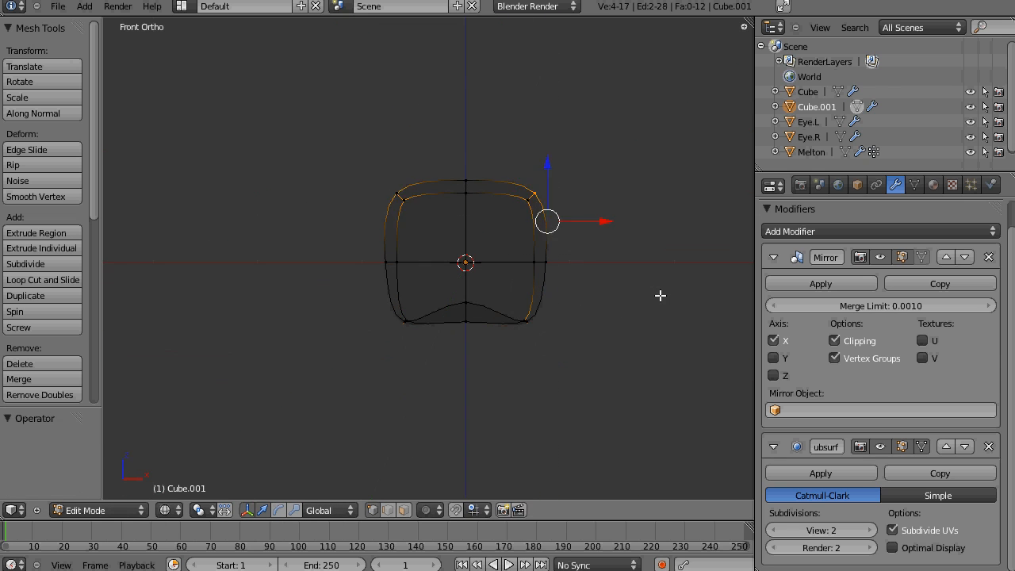
pyautogui.moveTo(605, 180); pyautogui.dragTo(577, 181)
# Step: Select the whole molar mesh and scale it uniformly by 1.255
pyautogui.press('a')
pyautogui.press('a')
pyautogui.press('s')
pyautogui.click(600, 302)
# Step: Switch to vertex selection, raise the molar's top middle vertex slightly along Z, and check the shape in solid shading
pyautogui.hotkey('ctrl', 'Tab')
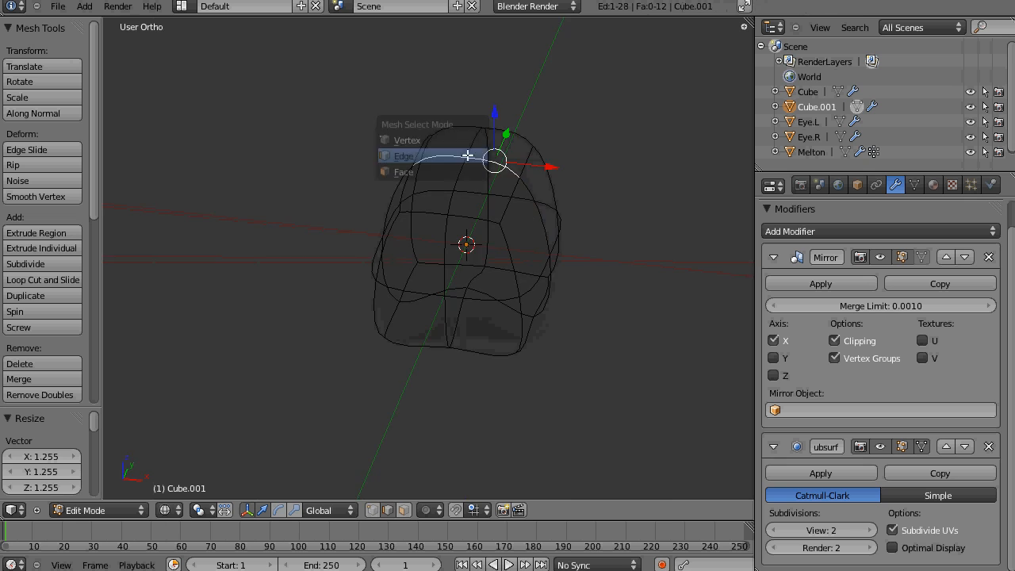
pyautogui.click(464, 141)
pyautogui.press('KP_1')
pyautogui.rightClick(453, 177)
pyautogui.moveTo(453, 127); pyautogui.dragTo(455, 124)
pyautogui.press('z')
pyautogui.press('a')
pyautogui.moveTo(551, 287); pyautogui.dragTo(544, 277, button='middle')
pyautogui.press('Tab')
pyautogui.press('KP_1')
pyautogui.press('Tab')
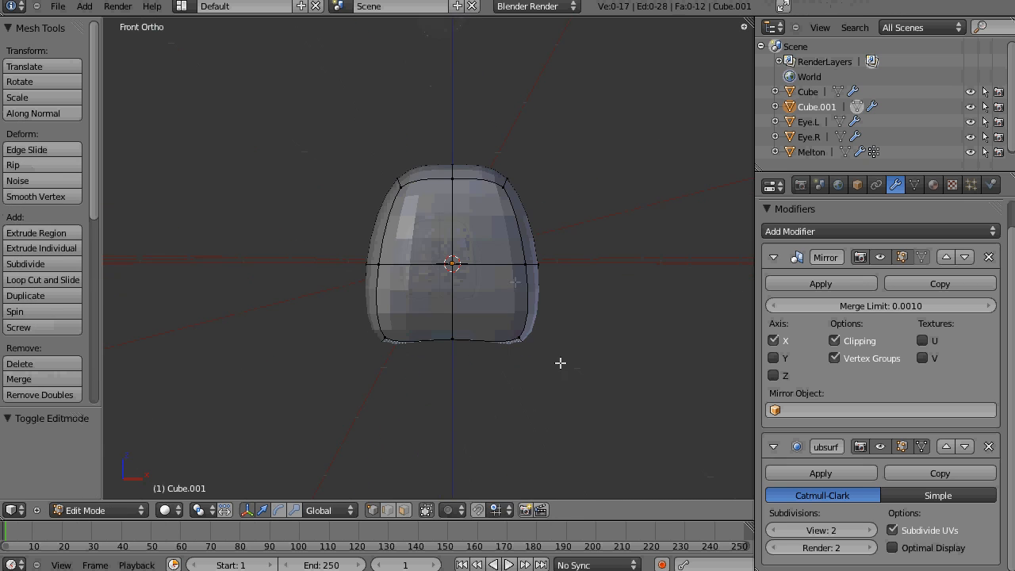
# Step: Cut a vertical edge loop through the molar's half and slide it by a factor of -0.503
pyautogui.click(474, 184)
pyautogui.hotkey('ctrl', 'e')
pyautogui.click(541, 264)
pyautogui.click(536, 265)
# Step: Nudge the new loop's middle vertex on the molar's underside slightly outward along X
pyautogui.moveTo(507, 317); pyautogui.dragTo(498, 256, button='middle')
pyautogui.rightClick(471, 265)
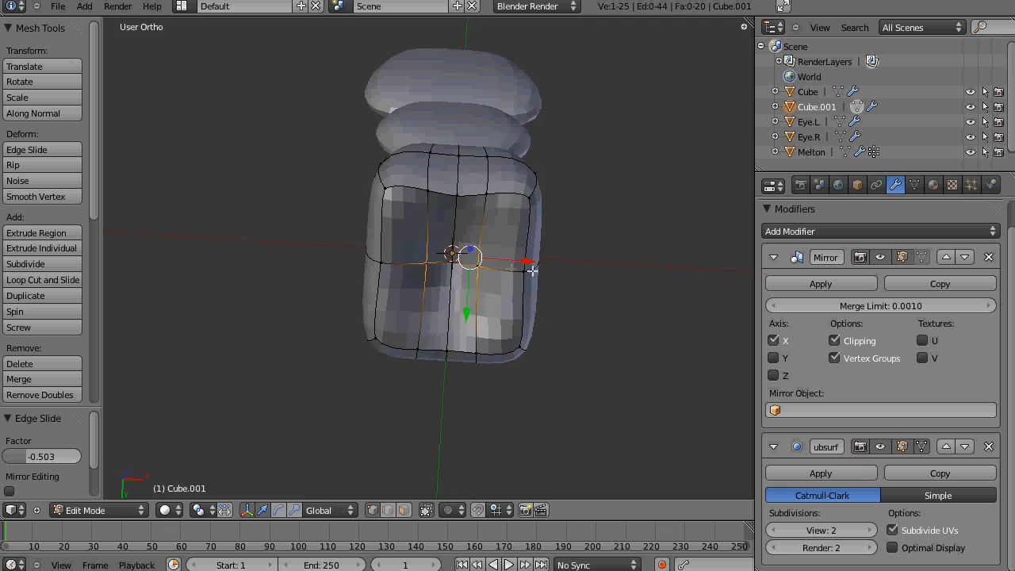
pyautogui.moveTo(532, 268); pyautogui.dragTo(535, 268)
# Step: Add a crosswise edge loop slid by 0.593 and lower an underside vertex 0.002 along Z
pyautogui.moveTo(535, 268); pyautogui.dragTo(496, 214, button='middle')
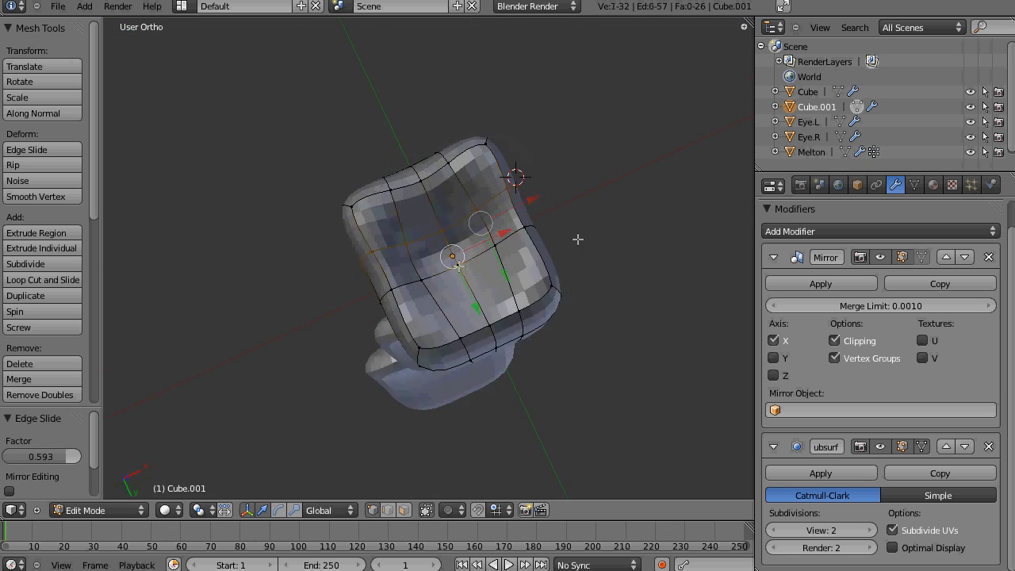
pyautogui.moveTo(578, 240); pyautogui.dragTo(610, 299, button='middle')
pyautogui.scroll(5, 544, 261)
pyautogui.moveTo(488, 237); pyautogui.dragTo(488, 239)
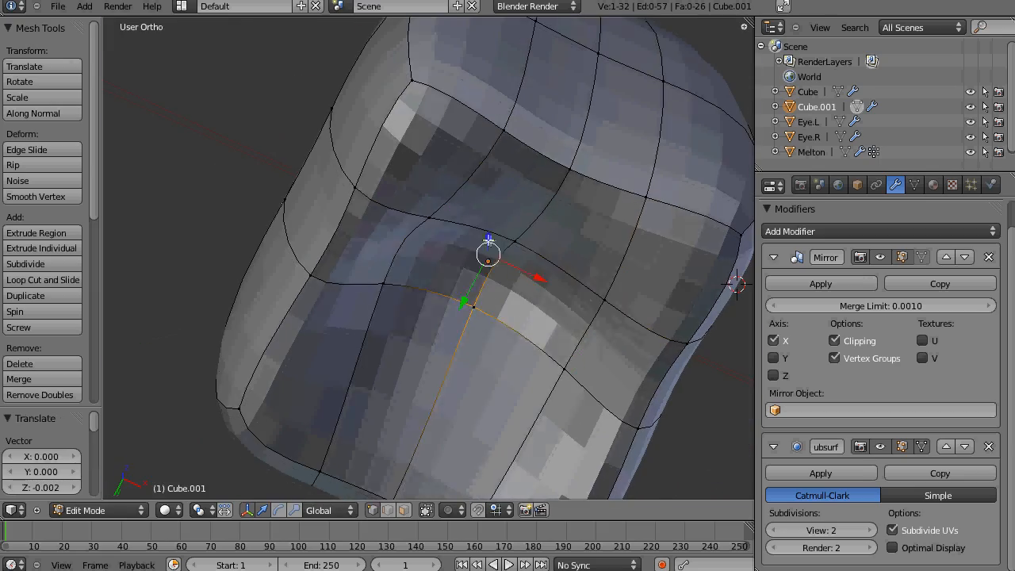
# Step: Cut another crosswise edge loop through the molar, slide it by -0.245, and select an underside vertex
pyautogui.moveTo(489, 240); pyautogui.dragTo(493, 225, button='middle')
pyautogui.rightClick(605, 269)
pyautogui.hotkey('ctrl', 'r')
pyautogui.click(449, 385)
pyautogui.hotkey('ctrl', 'e')
pyautogui.click(531, 417)
pyautogui.rightClick(605, 274)
pyautogui.moveTo(555, 341); pyautogui.dragTo(117, 377, button='middle')
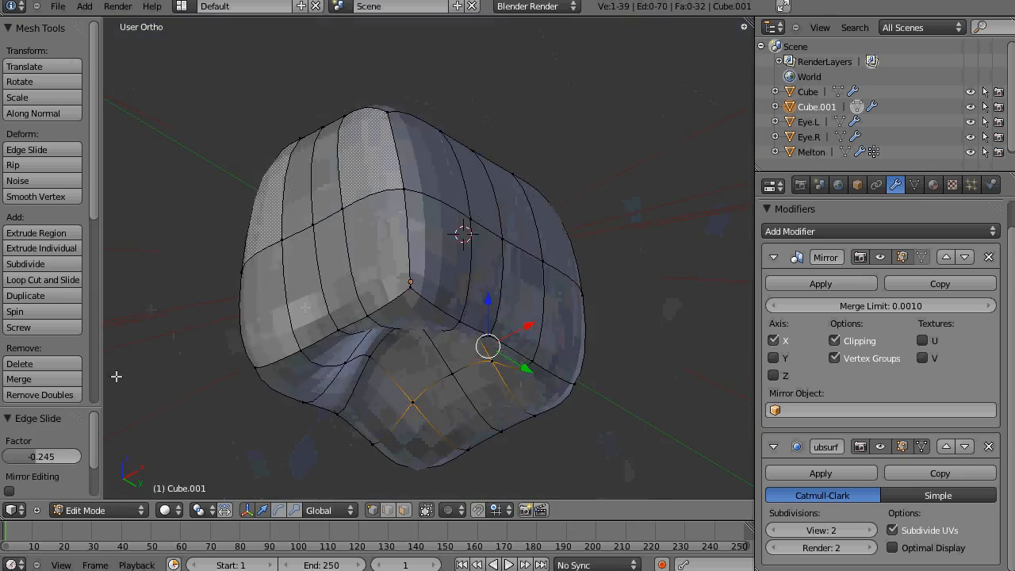
# Step: Select the whole molar mesh and set its shading to smooth
pyautogui.press('a')
pyautogui.press('a')
pyautogui.moveTo(94, 198); pyautogui.dragTo(95, 329)
pyautogui.click(43, 289)
pyautogui.moveTo(358, 352); pyautogui.dragTo(366, 300, button='middle')
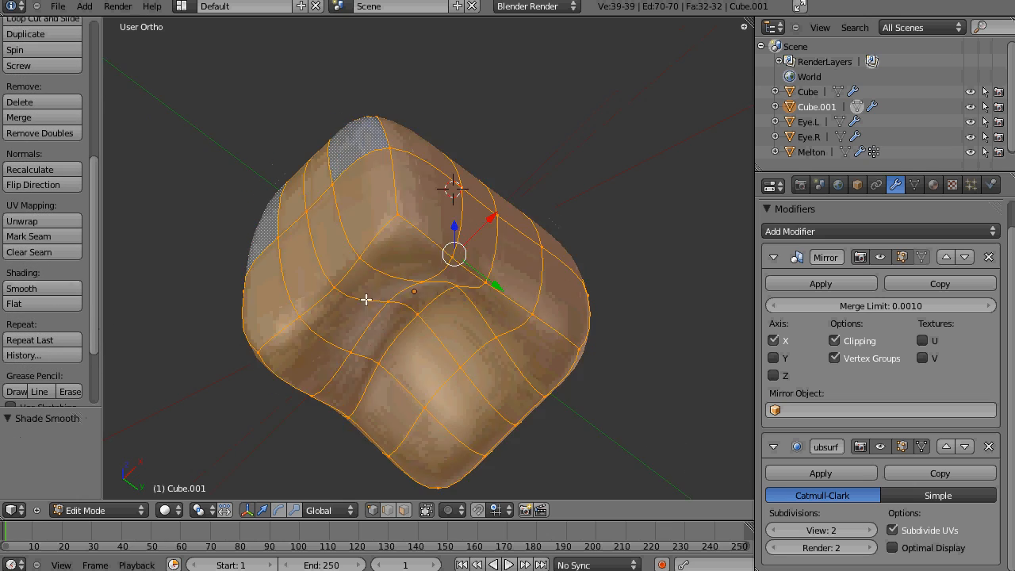
# Step: Lower two inner vertices on the molar's chewing surface slightly along Z
pyautogui.rightClick(390, 302)
pyautogui.moveTo(414, 303); pyautogui.dragTo(414, 309)
pyautogui.moveTo(429, 318)
pyautogui.mouseDown(button='middle')
pyautogui.moveTo(463, 290)
pyautogui.moveTo(444, 310)
pyautogui.mouseUp(button='middle')
pyautogui.moveTo(396, 287); pyautogui.dragTo(397, 291)
pyautogui.moveTo(444, 341); pyautogui.dragTo(449, 397, button='middle')
# Step: Move one chewing-surface vertex 0.002 inward along X and another by about -0.0016 along Y
pyautogui.press('Tab')
pyautogui.press('Tab')
pyautogui.rightClick(468, 297)
pyautogui.moveTo(500, 254); pyautogui.dragTo(495, 259)
pyautogui.moveTo(463, 365); pyautogui.dragTo(442, 296, button='middle')
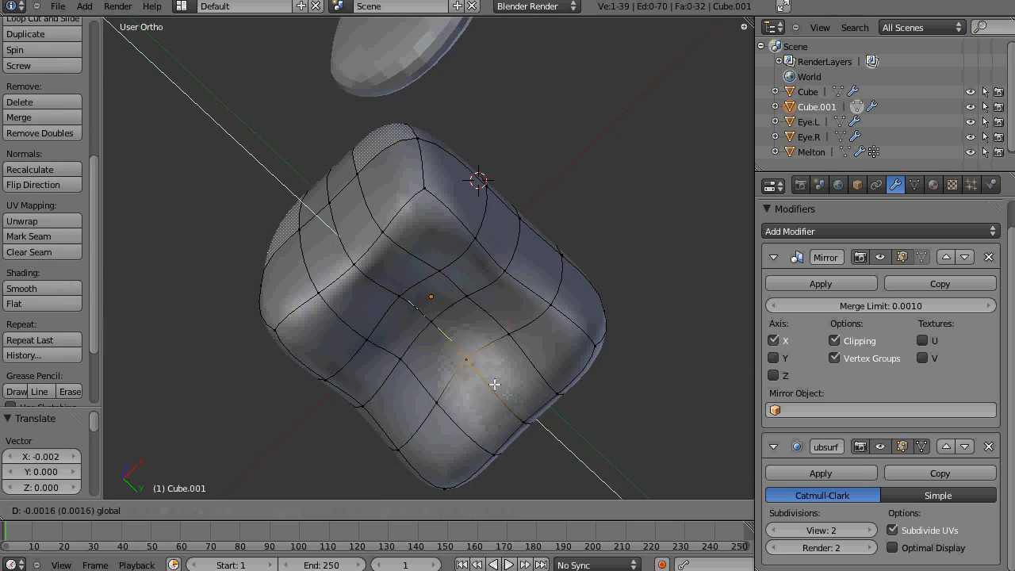
pyautogui.moveTo(494, 384); pyautogui.dragTo(493, 384)
# Step: Lower a central chewing-surface vertex along Z and shift nearby vertices 0.001 and 0.003 along Y
pyautogui.press('Tab')
pyautogui.moveTo(510, 394); pyautogui.dragTo(452, 444, button='middle')
pyautogui.press('Tab')
pyautogui.rightClick(430, 350)
pyautogui.moveTo(431, 309); pyautogui.dragTo(430, 314)
pyautogui.moveTo(429, 361); pyautogui.dragTo(424, 296, button='middle')
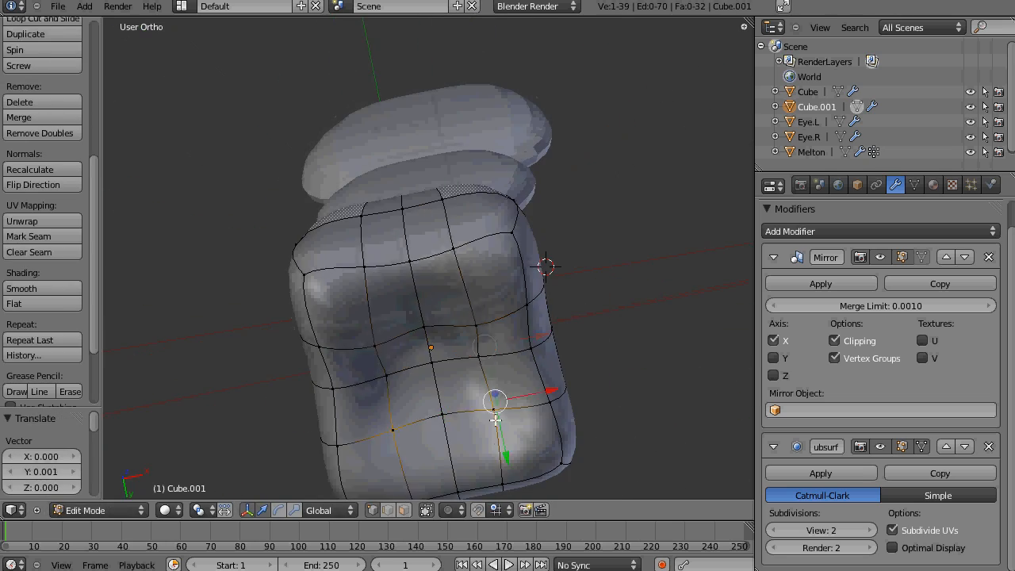
pyautogui.rightClick(440, 407)
pyautogui.press('Tab')
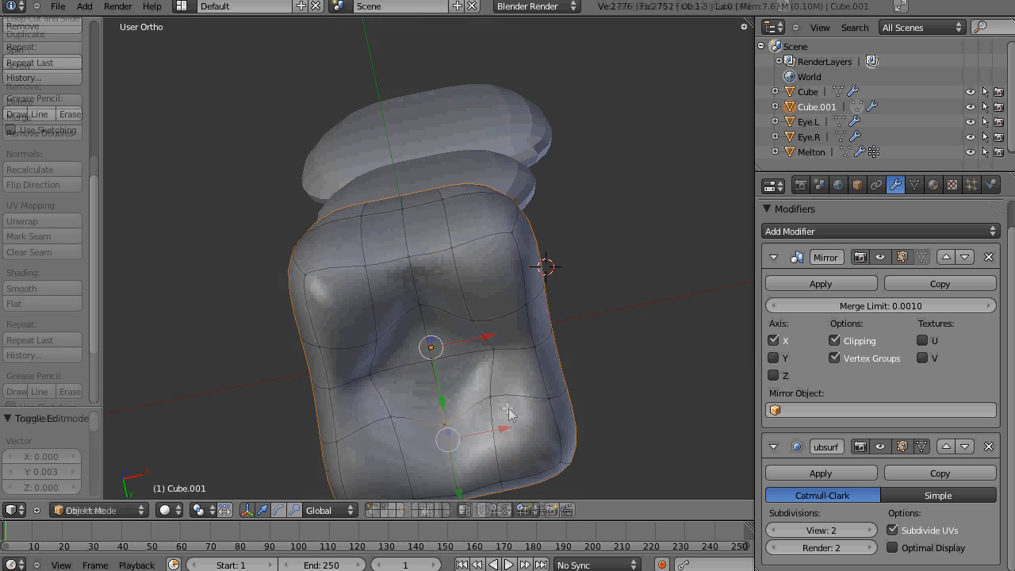
# Step: Move the molar's outermost side vertex at mid-height 0.002 outward along X
pyautogui.moveTo(510, 415); pyautogui.dragTo(410, 381, button='middle')
pyautogui.press('Tab')
pyautogui.press('ctrl+KP_7')
pyautogui.moveTo(481, 302); pyautogui.dragTo(486, 317, button='right')
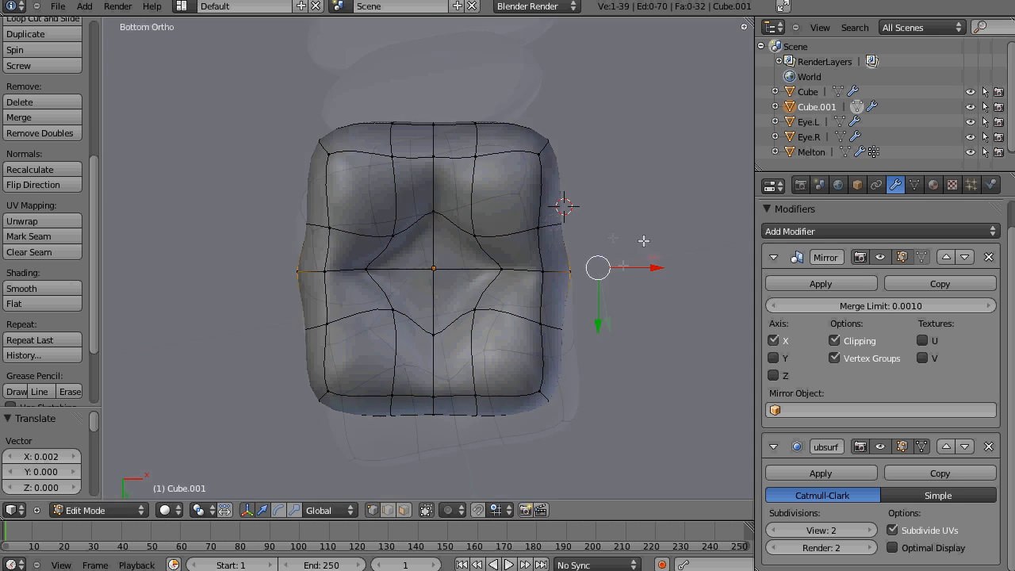
pyautogui.moveTo(641, 241); pyautogui.dragTo(679, 265, button='middle')
pyautogui.press('KP_1')
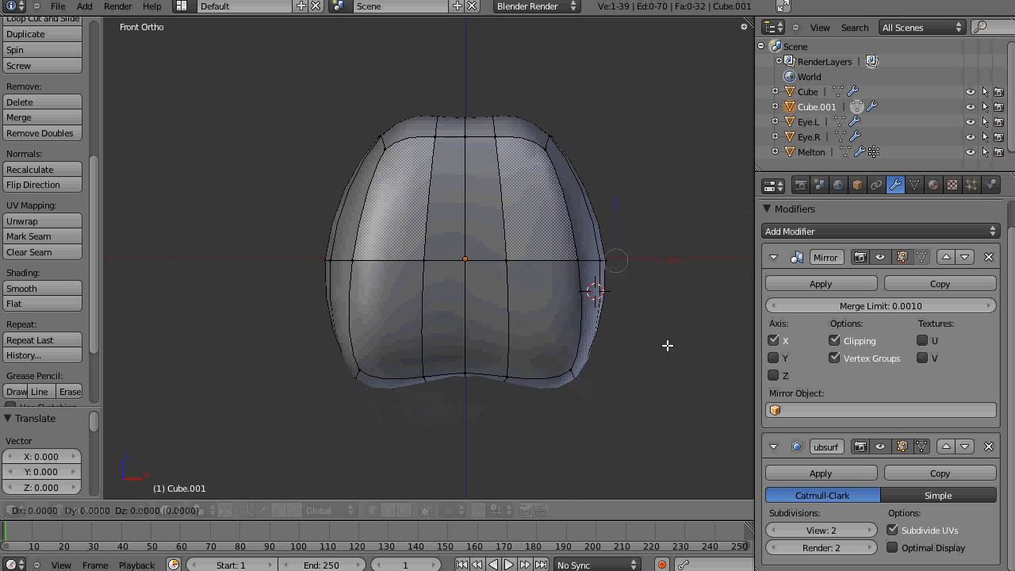
# Step: Shift the molar's mid-height vertices along X using smooth proportional editing, one of them by -0.003
pyautogui.scroll(-4, 667, 345)
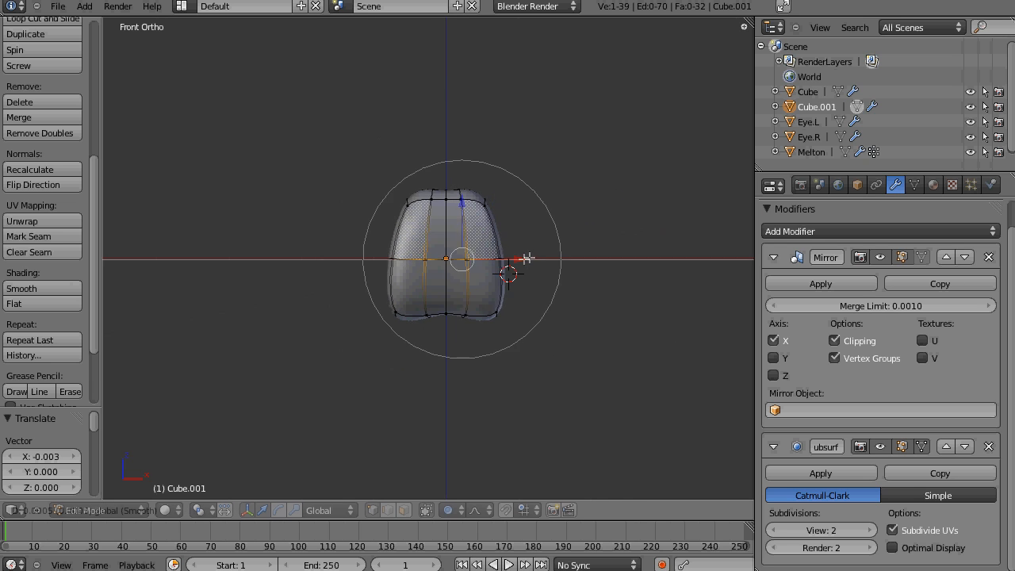
pyautogui.moveTo(530, 258); pyautogui.dragTo(531, 258)
pyautogui.moveTo(531, 258); pyautogui.dragTo(476, 339, button='middle')
pyautogui.press('Tab')
pyautogui.press('Tab')
pyautogui.moveTo(554, 361); pyautogui.dragTo(565, 362)
# Step: Try to shift the molar's upper front vertices along Y by about -0.003 with smooth proportional editing
pyautogui.moveTo(564, 362); pyautogui.dragTo(476, 476, button='middle')
pyautogui.rightClick(544, 226)
pyautogui.keyDown('shift'); pyautogui.rightClick(585, 207); pyautogui.keyUp('shift')
pyautogui.moveTo(585, 208); pyautogui.dragTo(619, 302, button='middle')
pyautogui.moveTo(626, 213); pyautogui.dragTo(604, 221)
pyautogui.moveTo(491, 203); pyautogui.dragTo(516, 254, button='middle')
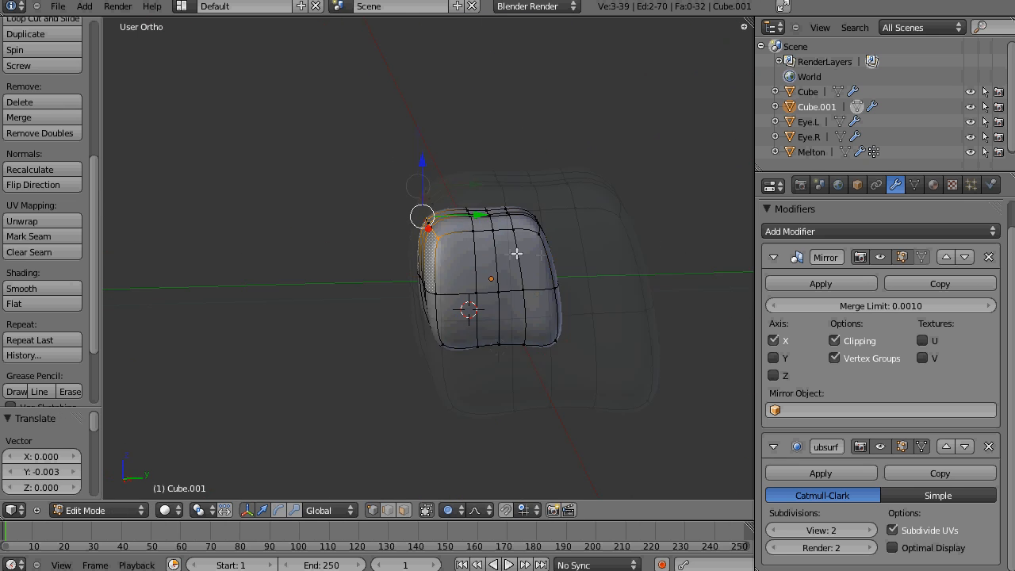
pyautogui.scroll(3, 516, 254)
pyautogui.moveTo(499, 187); pyautogui.dragTo(506, 189)
pyautogui.moveTo(451, 210); pyautogui.dragTo(508, 195, button='middle')
pyautogui.moveTo(514, 188); pyautogui.dragTo(524, 202)
pyautogui.press('Tab')
pyautogui.scroll(-3, 616, 169)
pyautogui.moveTo(523, 204); pyautogui.dragTo(455, 310, button='middle')
pyautogui.press('Tab')
pyautogui.scroll(4, 456, 310)
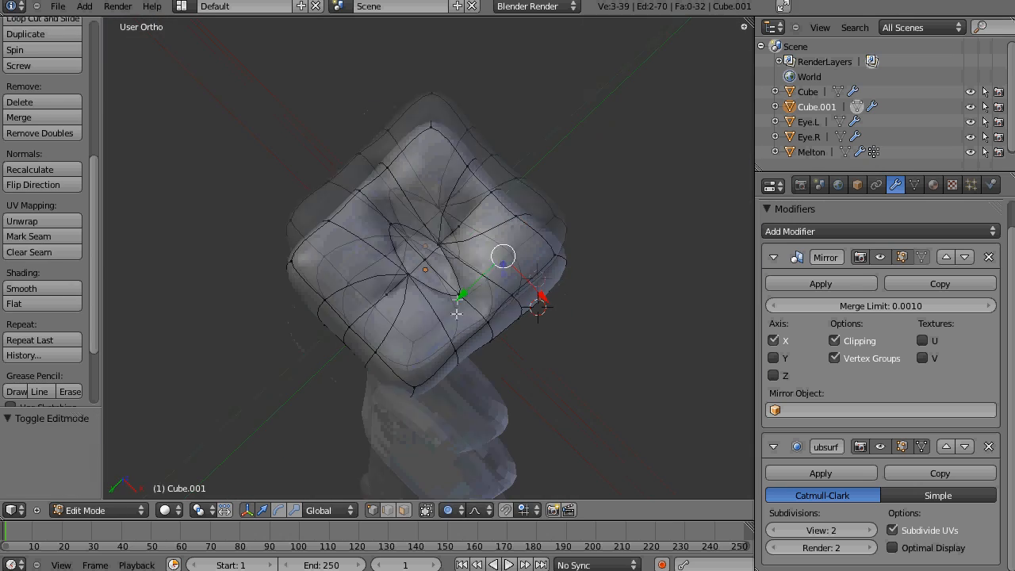
# Step: Turn off clipping in the molar's Mirror modifier and undo the last vertex moves
pyautogui.rightClick(429, 252)
pyautogui.click(834, 340)
pyautogui.moveTo(464, 294); pyautogui.dragTo(485, 318)
pyautogui.hotkey('ctrl', 'z')
pyautogui.hotkey('ctrl', 'z')
pyautogui.hotkey('ctrl', 'z')
pyautogui.hotkey('ctrl', 'z')
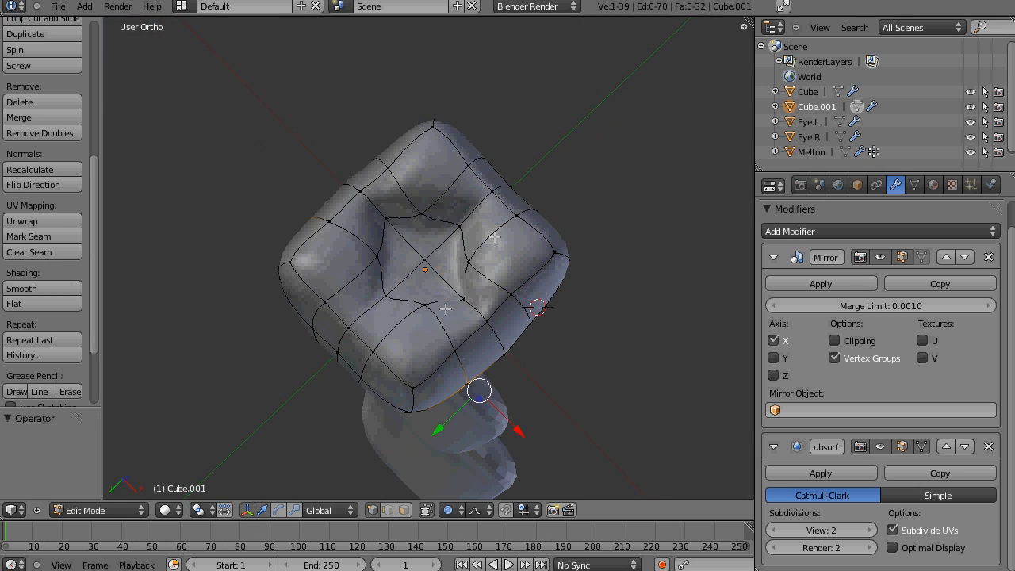
# Step: Shift the molar's upper vertices along Y by 0.003 and -0.002, and turn the mirror's clipping back on
pyautogui.press('Tab')
pyautogui.moveTo(488, 253); pyautogui.dragTo(412, 216, button='middle')
pyautogui.press('Tab')
pyautogui.moveTo(412, 216); pyautogui.dragTo(406, 216)
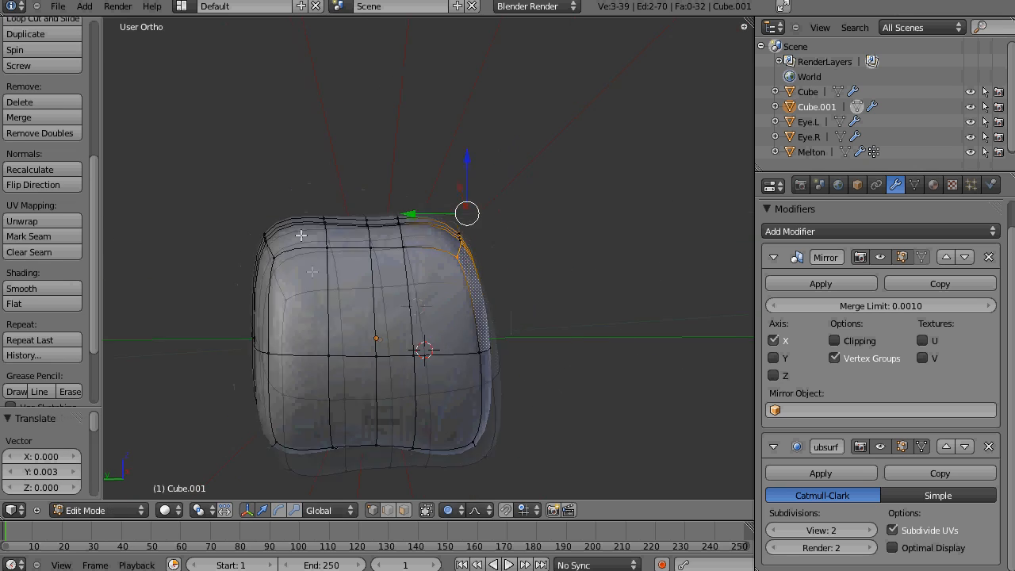
pyautogui.moveTo(405, 216); pyautogui.dragTo(266, 262, button='middle')
pyautogui.moveTo(223, 235); pyautogui.dragTo(226, 235)
pyautogui.moveTo(238, 238); pyautogui.dragTo(444, 333, button='middle')
pyautogui.click(838, 342)
# Step: Switch to edge selection and move the molar's outer side edges outward along X by about 0.0004
pyautogui.moveTo(618, 262); pyautogui.dragTo(607, 362, button='middle')
pyautogui.scroll(-4, 608, 363)
pyautogui.press('KP_1')
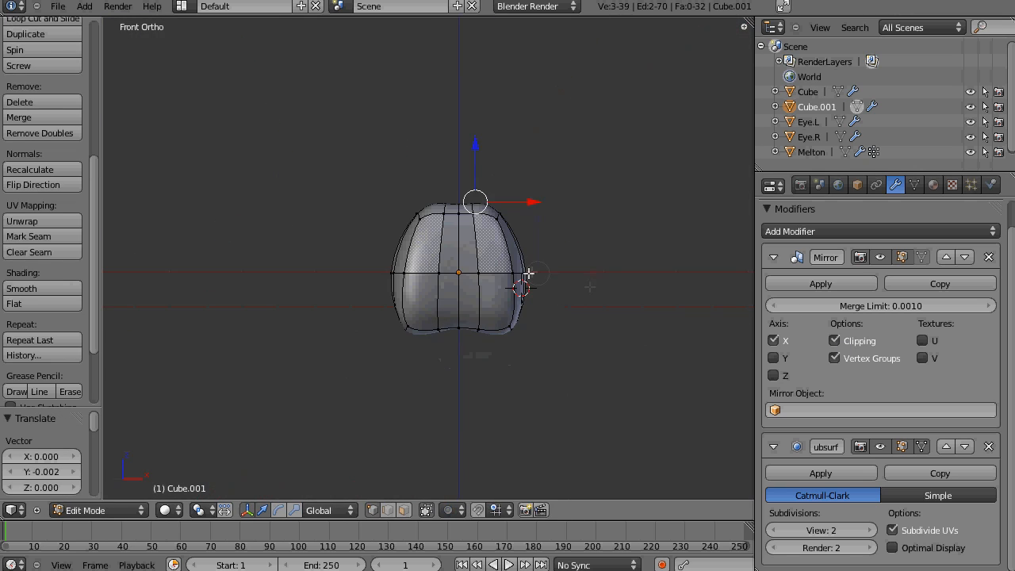
pyautogui.scroll(4, 558, 294)
pyautogui.moveTo(673, 318); pyautogui.dragTo(623, 292, button='middle')
pyautogui.hotkey('ctrl', 'Tab')
pyautogui.click(624, 310)
pyautogui.moveTo(698, 288); pyautogui.dragTo(703, 288)
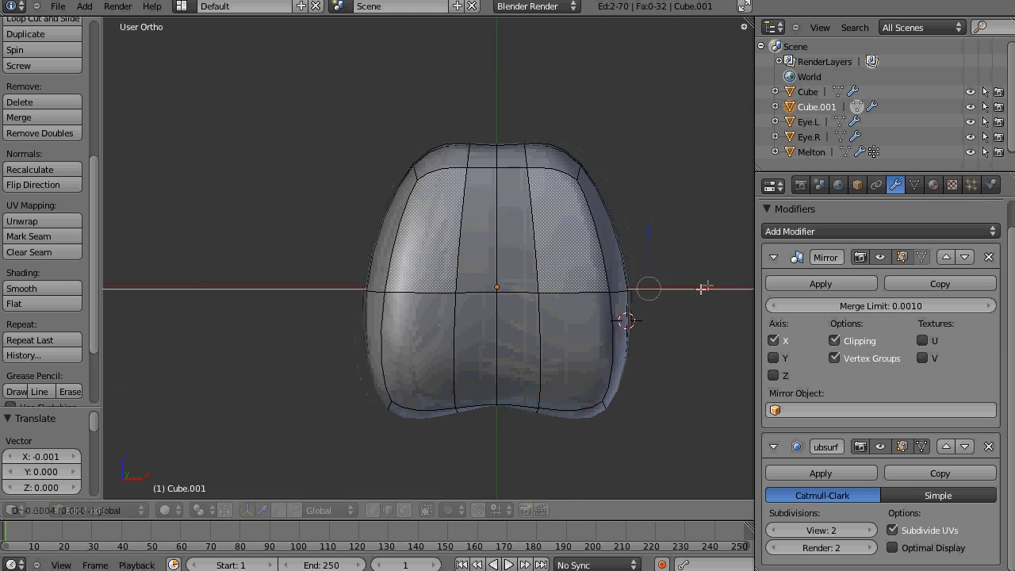
# Step: Leave edit mode and set the molar object to flat shading
pyautogui.scroll(-4, 674, 294)
pyautogui.press('Tab')
pyautogui.moveTo(674, 294); pyautogui.dragTo(552, 356, button='middle')
pyautogui.press('KP_1')
pyautogui.scroll(-7, 507, 305)
pyautogui.keyDown('shift'); pyautogui.moveTo(487, 294); pyautogui.dragTo(487, 324, button='middle'); pyautogui.keyUp('shift')
pyautogui.scroll(6, 67, 218)
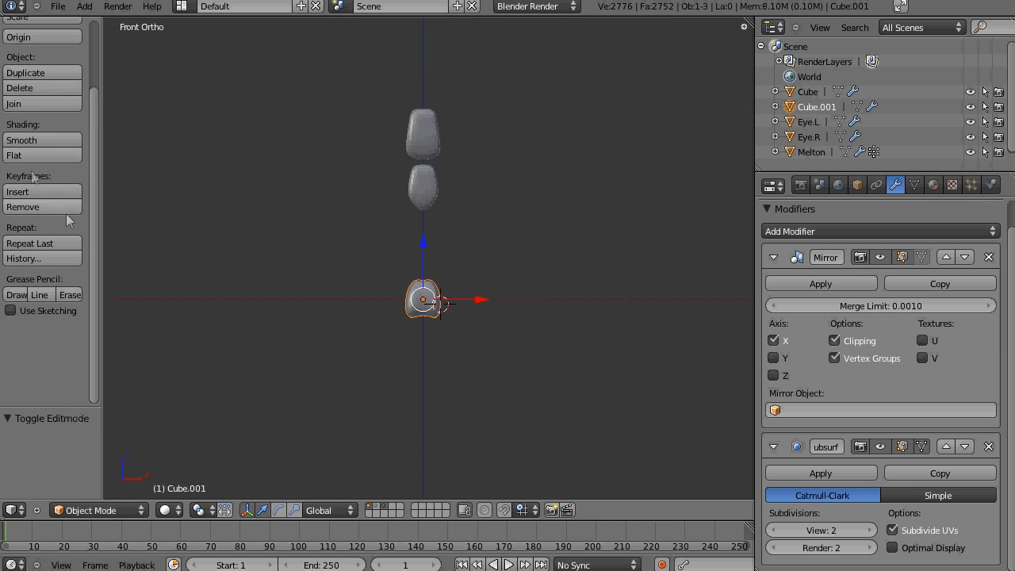
pyautogui.click(49, 157)
pyautogui.scroll(3, 536, 226)
pyautogui.keyDown('shift'); pyautogui.moveTo(537, 222); pyautogui.dragTo(549, 286, button='middle'); pyautogui.keyUp('shift')
pyautogui.press('Tab')
pyautogui.press('Tab')
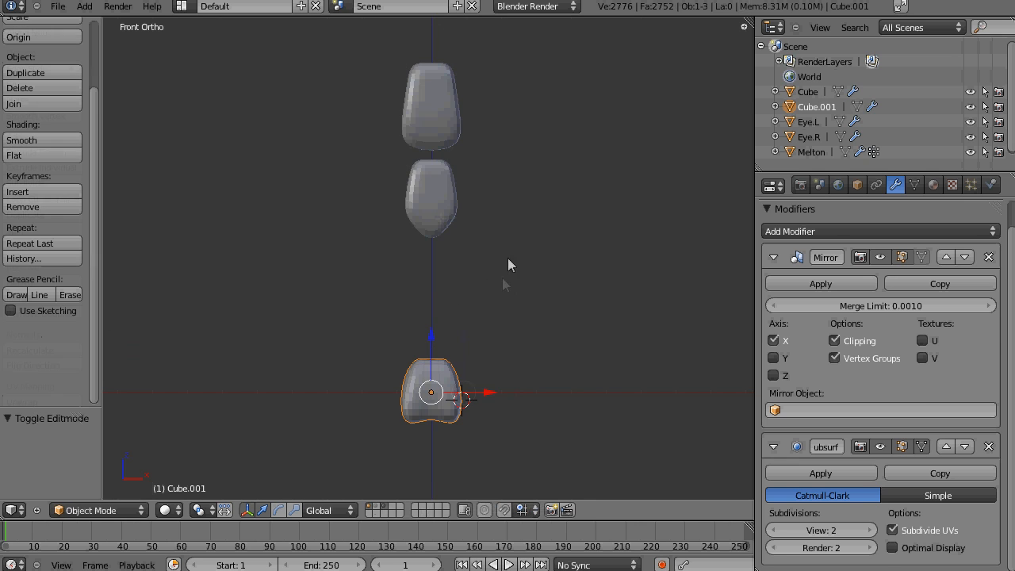
# Step: Join the molar with the incisor and canine object and remove the joined object's Subsurf modifier
pyautogui.moveTo(801, 171); pyautogui.dragTo(804, 222)
pyautogui.hotkey('ctrl', 'j')
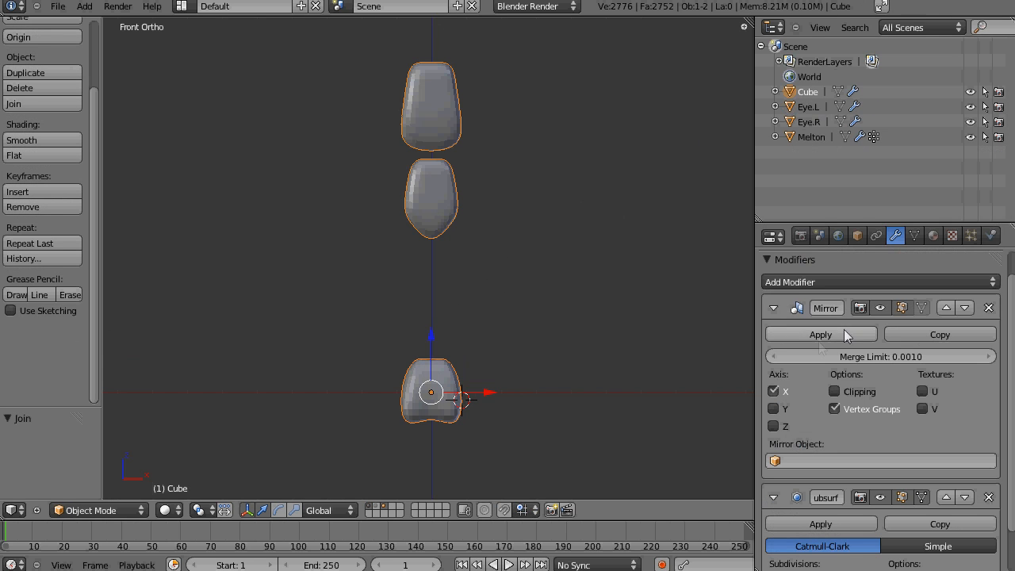
pyautogui.scroll(-1, 873, 364)
pyautogui.click(988, 466)
# Step: Apply the Mirror modifier on the joined teeth object
pyautogui.moveTo(589, 256); pyautogui.dragTo(548, 274, button='middle')
pyautogui.click(826, 302)
pyautogui.press('KP_1')
# Step: Join the teeth object into the Melton mesh and open it in edit mode with nothing selected
pyautogui.scroll(-6, 575, 261)
pyautogui.keyDown('shift'); pyautogui.moveTo(569, 230); pyautogui.dragTo(563, 366, button='middle'); pyautogui.keyUp('shift')
pyautogui.scroll(-9, 563, 365)
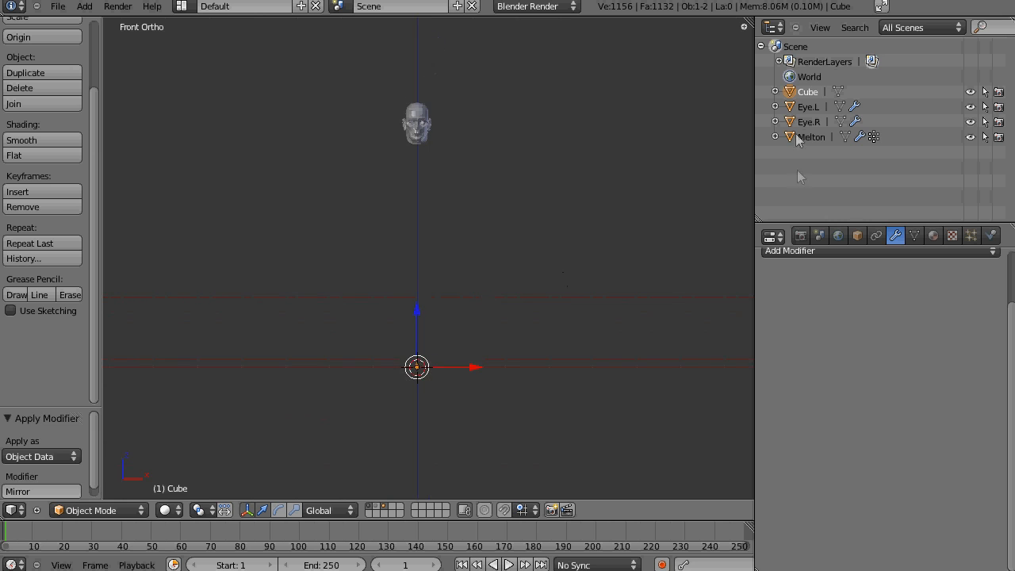
pyautogui.click(809, 136)
pyautogui.press('Tab')
pyautogui.press('a')
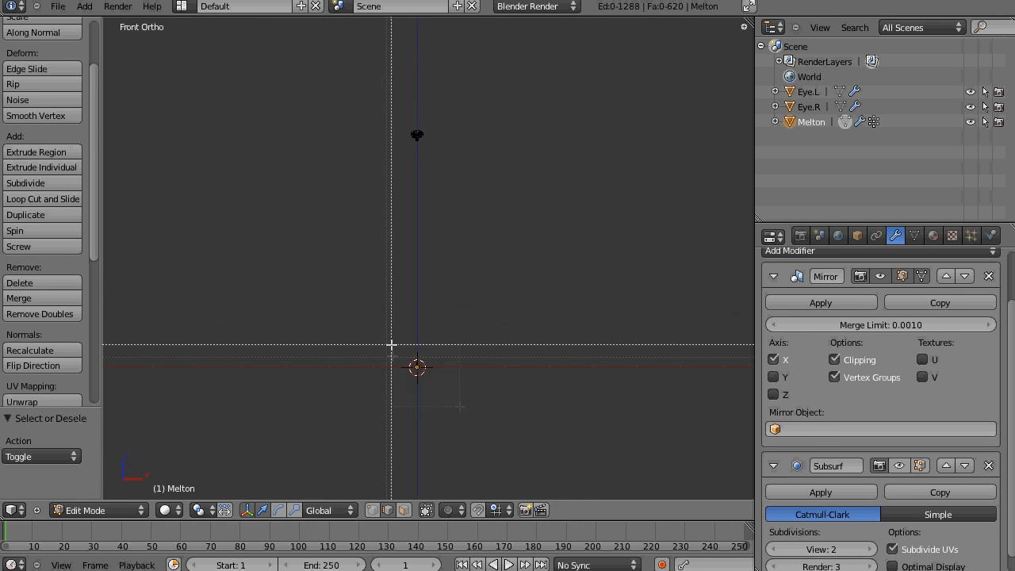
# Step: Snap the 3D cursor to the center and move the three teeth up 4.589 along Z
pyautogui.hotkey('shift', 's')
pyautogui.click(525, 383)
pyautogui.scroll(-15, 508, 336)
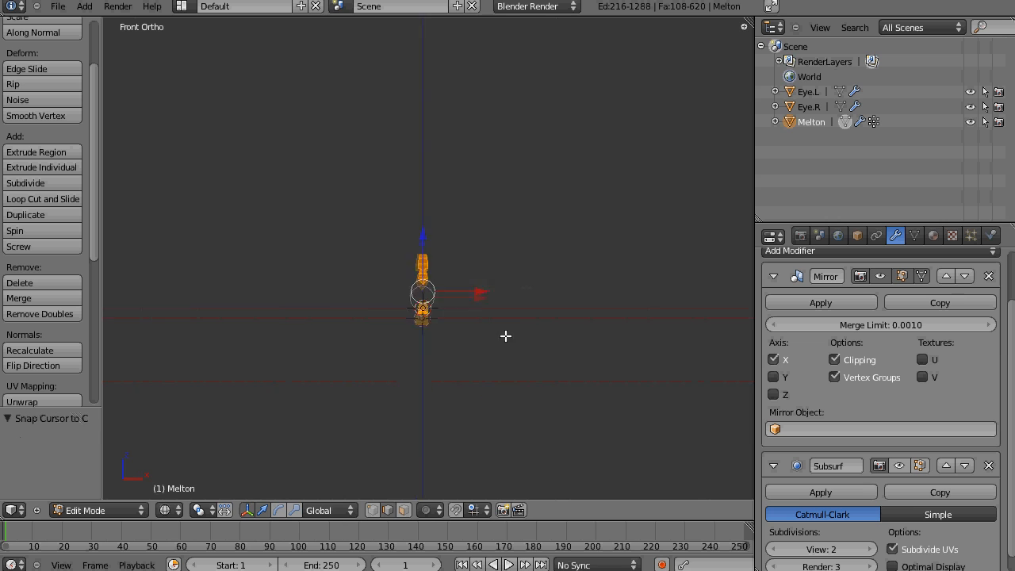
pyautogui.keyDown('shift'); pyautogui.moveTo(534, 209); pyautogui.dragTo(524, 356, button='middle'); pyautogui.keyUp('shift')
pyautogui.press('g')
pyautogui.press('z')
pyautogui.click(435, 115)
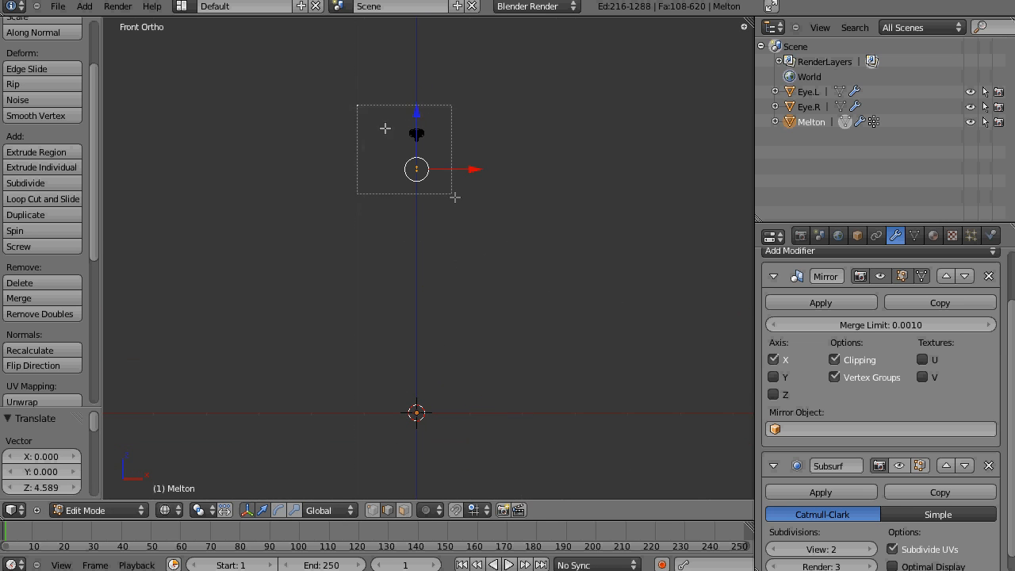
# Step: Box-select the teeth and move them up 0.667 along Z to the level of the mouth
pyautogui.keyDown('shift'); pyautogui.moveTo(454, 271); pyautogui.dragTo(457, 353, button='middle'); pyautogui.keyUp('shift')
pyautogui.press('b')
pyautogui.moveTo(349, 362); pyautogui.dragTo(442, 455)
pyautogui.press('g')
pyautogui.press('z')
pyautogui.click(441, 125)
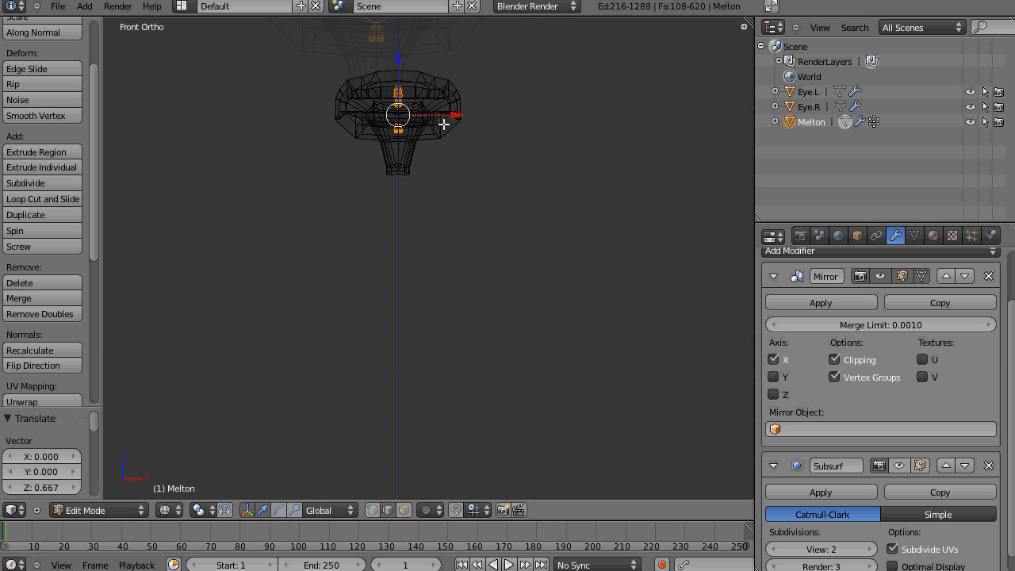
# Step: Select the whole molar and turn off the Mirror modifier's edit-mode display and its clipping
pyautogui.press('KP_Decimal')
pyautogui.press('a')
pyautogui.press('l')
pyautogui.click(920, 275)
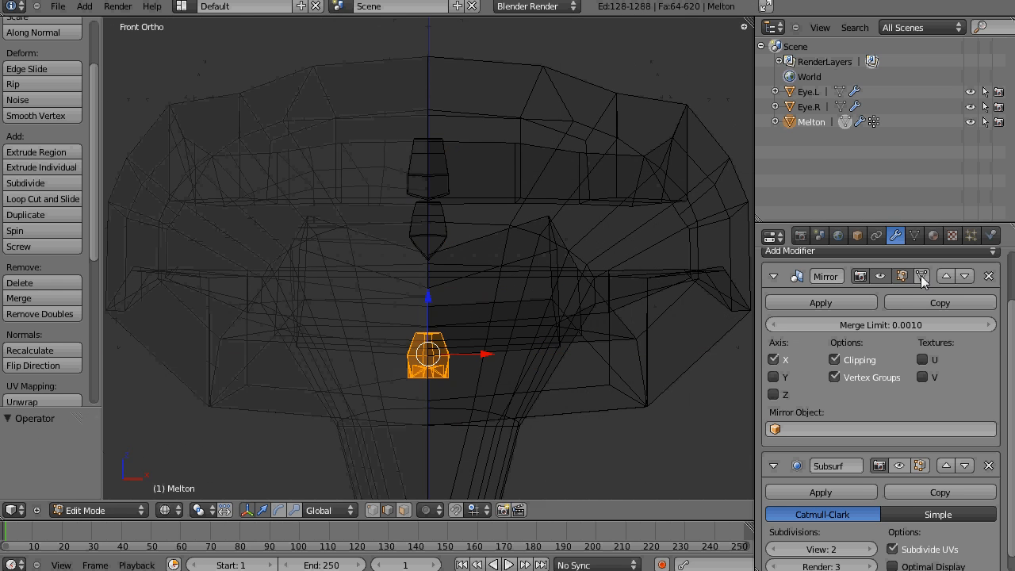
pyautogui.click(901, 276)
pyautogui.click(836, 360)
# Step: Move the molar, and likewise the canine, along X away from the mouth's centre line
pyautogui.press('g')
pyautogui.press('x')
pyautogui.click(724, 344)
pyautogui.press('a')
pyautogui.press('l')
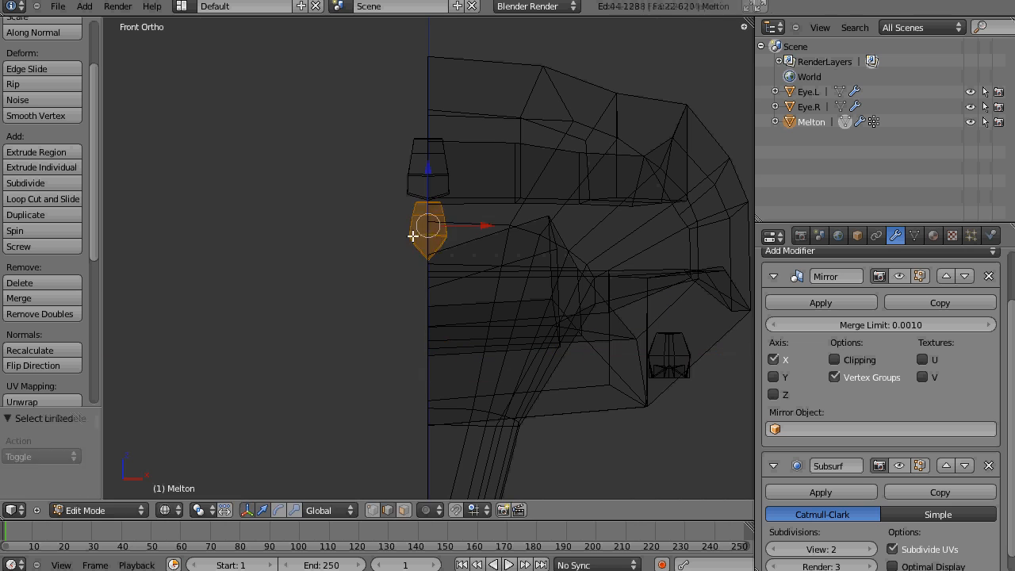
pyautogui.press('g')
pyautogui.press('x')
pyautogui.click(630, 226)
# Step: Move the incisor along X to just beside the centre line and lower it along Z
pyautogui.press('a')
pyautogui.press('l')
pyautogui.press('g')
pyautogui.press('x')
pyautogui.click(514, 182)
pyautogui.press('g')
pyautogui.press('z')
pyautogui.click(564, 220)
# Step: Place the canine beside the incisor and move the molar -0.019 along X and 0.061 along Z into the same row
pyautogui.press('a')
pyautogui.press('l')
pyautogui.press('g')
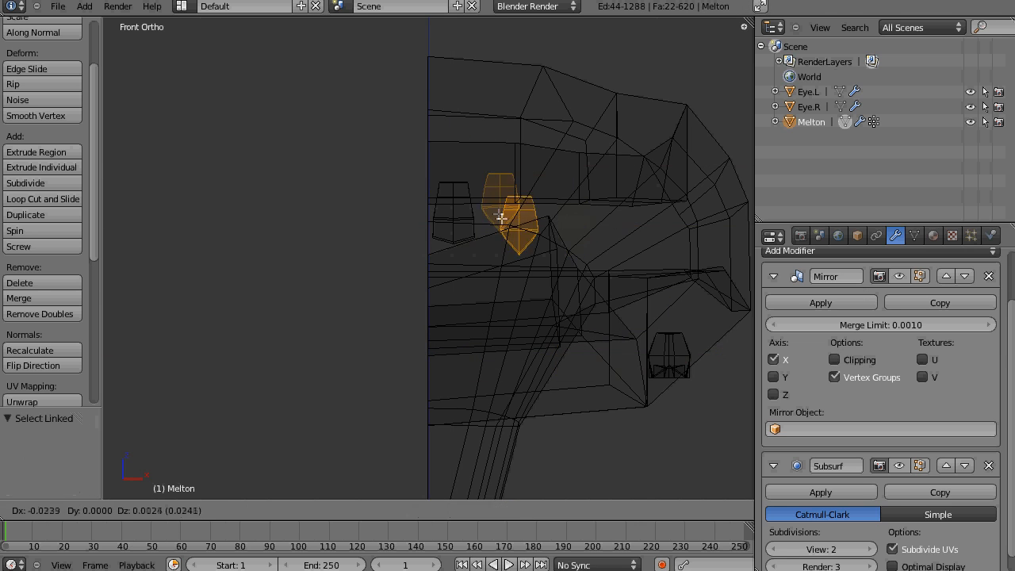
pyautogui.click(527, 213)
pyautogui.press('a')
pyautogui.press('l')
pyautogui.press('g')
pyautogui.click(635, 294)
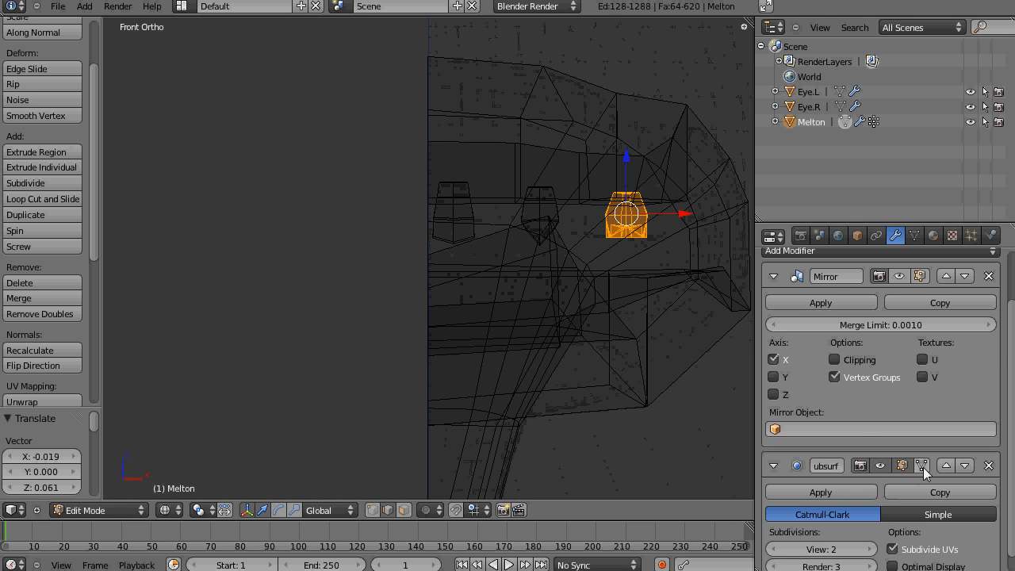
# Step: Turn the mirror's edit-mode display back on and move the incisor along Y to the front of the mouth
pyautogui.click(902, 276)
pyautogui.press('a')
pyautogui.scroll(-4, 558, 262)
pyautogui.moveTo(557, 262); pyautogui.dragTo(562, 375, button='middle')
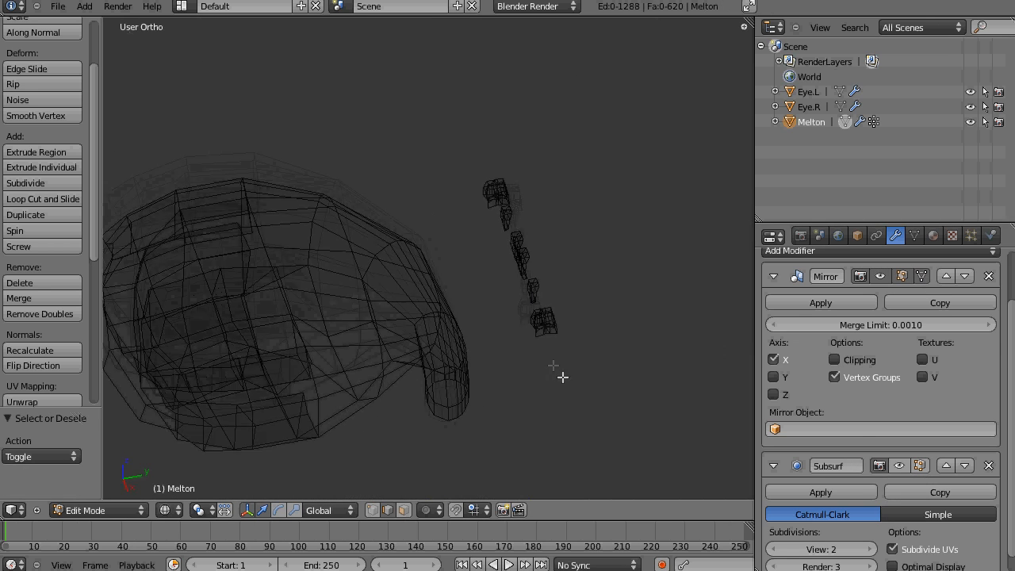
pyautogui.press('l')
pyautogui.press('KP_7')
pyautogui.press('g')
pyautogui.press('y')
pyautogui.click(468, 341)
# Step: Adjust the incisor's position along X and scale it up slightly
pyautogui.moveTo(468, 356); pyautogui.dragTo(451, 267, button='middle')
pyautogui.scroll(8, 476, 273)
pyautogui.press('g')
pyautogui.press('x')
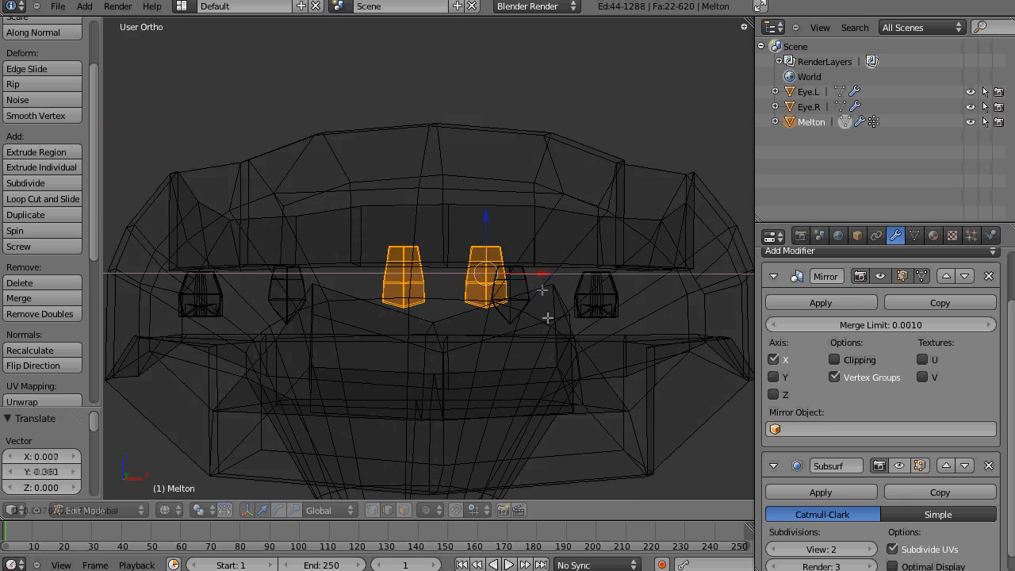
pyautogui.click(548, 320)
pyautogui.press('s')
pyautogui.click(613, 328)
# Step: In solid shading, lower the incisor by 0.002 along Z and shift it along X towards the centre line
pyautogui.press('z')
pyautogui.moveTo(622, 279); pyautogui.dragTo(507, 266, button='middle')
pyautogui.moveTo(493, 272); pyautogui.dragTo(515, 275)
pyautogui.moveTo(462, 222); pyautogui.dragTo(462, 227)
pyautogui.moveTo(439, 238); pyautogui.dragTo(532, 266, button='middle')
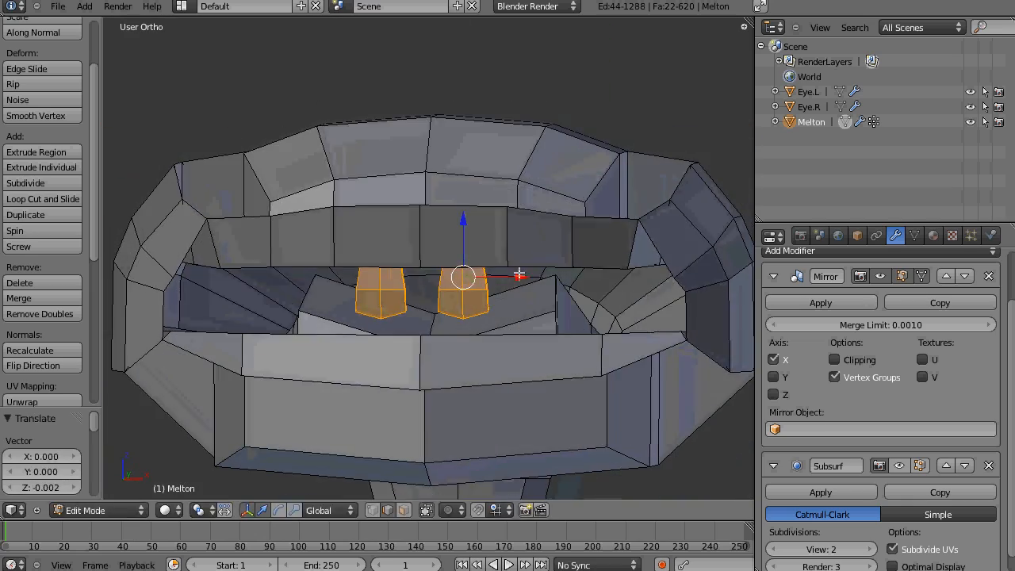
pyautogui.moveTo(519, 275); pyautogui.dragTo(506, 280)
# Step: Move the incisor -0.001 along Y behind the upper lip
pyautogui.moveTo(506, 280); pyautogui.dragTo(307, 288, button='middle')
pyautogui.rightClick(494, 319)
pyautogui.moveTo(503, 281); pyautogui.dragTo(485, 281)
pyautogui.moveTo(381, 293); pyautogui.dragTo(475, 324, button='middle')
# Step: Rotate the incisor in the top view to follow the mouth's curve and nudge it along X
pyautogui.press('KP_7')
pyautogui.press('z')
pyautogui.press('r')
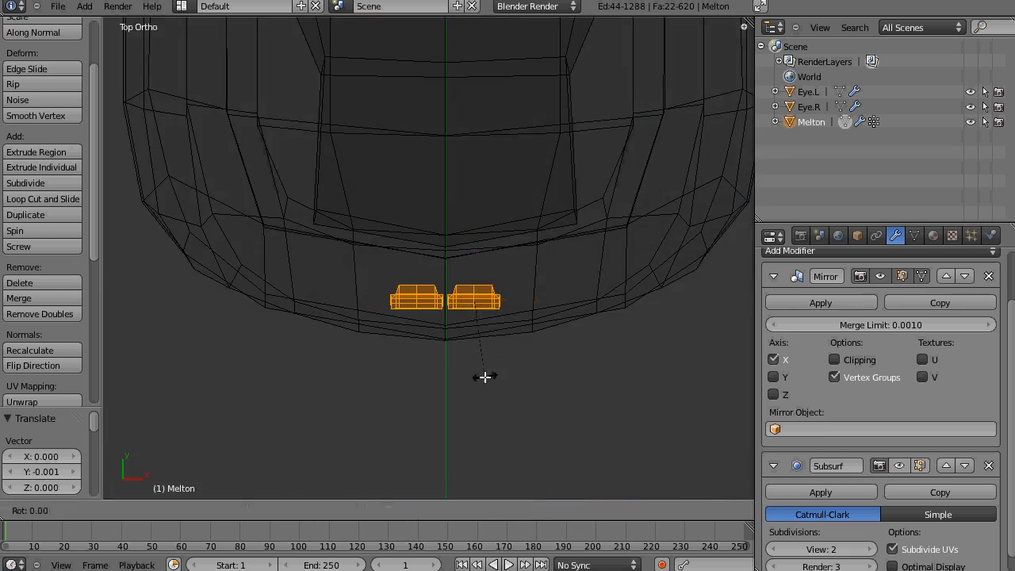
pyautogui.moveTo(532, 301); pyautogui.dragTo(532, 300)
pyautogui.moveTo(524, 289); pyautogui.dragTo(442, 209, button='middle')
pyautogui.press('z')
# Step: Select the whole canine and move it along Y into the mouth, behind the upper lip
pyautogui.scroll(-5, 476, 302)
pyautogui.moveTo(487, 331); pyautogui.dragTo(524, 356, button='middle')
pyautogui.press('a')
pyautogui.press('l')
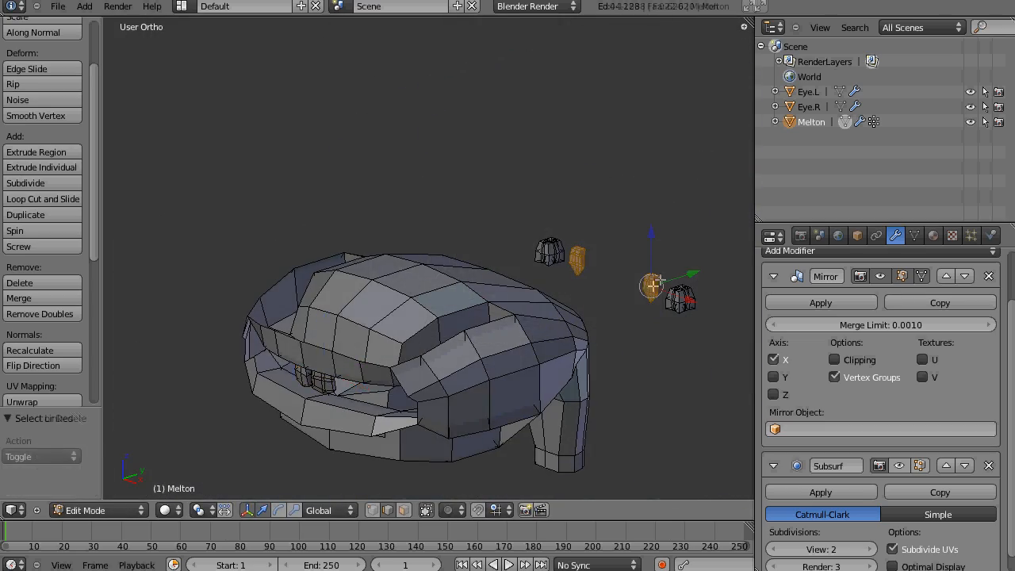
pyautogui.moveTo(697, 268); pyautogui.dragTo(428, 373)
# Step: Rotate the canine in the wireframe top view to follow the mouth's curve and shift it back from the lip
pyautogui.moveTo(353, 381); pyautogui.dragTo(401, 267, button='middle')
pyautogui.keyDown('shift'); pyautogui.moveTo(358, 352); pyautogui.dragTo(436, 206, button='middle'); pyautogui.keyUp('shift')
pyautogui.scroll(5, 437, 309)
pyautogui.moveTo(437, 309); pyautogui.dragTo(492, 265, button='middle')
pyautogui.press('KP_7')
pyautogui.press('z')
pyautogui.press('a')
pyautogui.press('l')
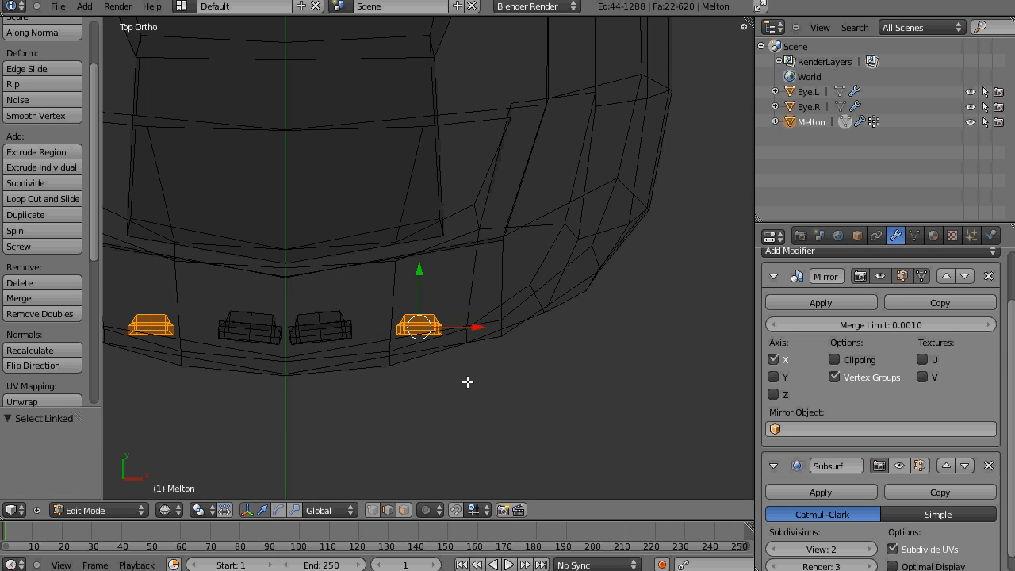
pyautogui.click(487, 358)
pyautogui.press('g')
pyautogui.click(480, 344)
# Step: Duplicate the incisor, scale the copy down and fit it, turned along the curve, between the incisor and the canine
pyautogui.press('a')
pyautogui.press('l')
pyautogui.hotkey('shift', 'd')
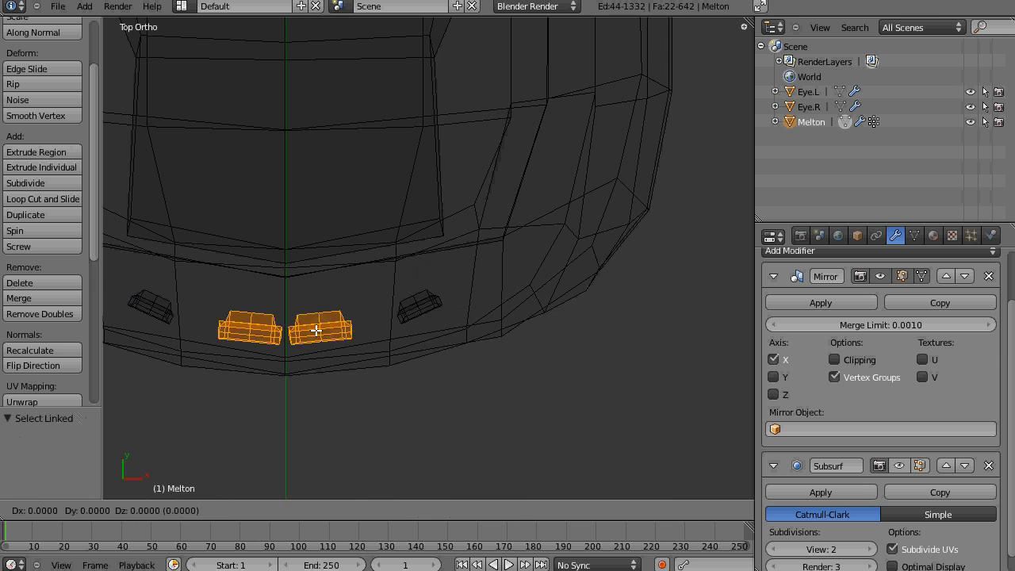
pyautogui.click(392, 336)
pyautogui.click(470, 385)
pyautogui.press('g')
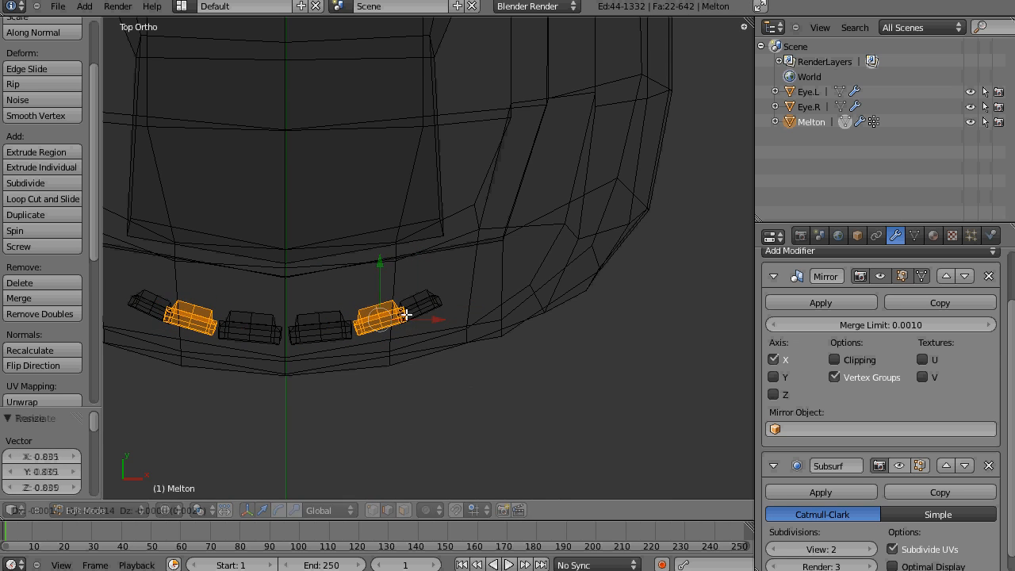
pyautogui.click(401, 317)
# Step: Raise the vertex at the lower edge of the second incisor by 0.001 along Z
pyautogui.press('KP_1')
pyautogui.scroll(7, 351, 369)
pyautogui.keyDown('shift'); pyautogui.moveTo(309, 484); pyautogui.dragTo(369, 405, button='middle'); pyautogui.keyUp('shift')
pyautogui.rightClick(324, 397)
pyautogui.moveTo(327, 344); pyautogui.dragTo(326, 335)
pyautogui.scroll(-4, 333, 337)
pyautogui.press('z')
pyautogui.moveTo(349, 340); pyautogui.dragTo(276, 317, button='middle')
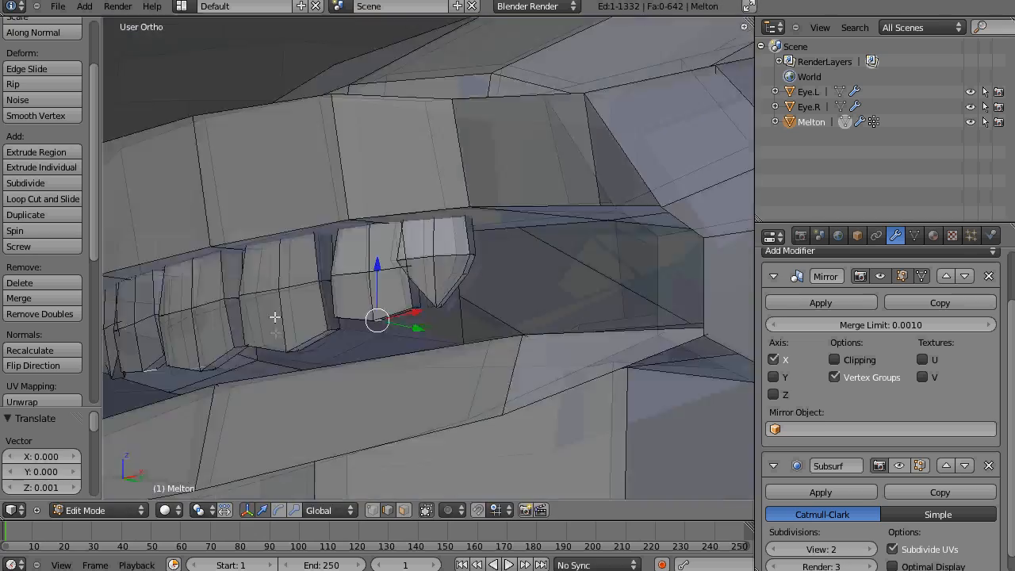
# Step: Move the canine 0.003 along X and 0.003 along Y in the top view and rotate it beside the second incisor
pyautogui.press('KP_7')
pyautogui.press('z')
pyautogui.keyDown('shift'); pyautogui.moveTo(396, 400); pyautogui.dragTo(415, 478, button='middle'); pyautogui.keyUp('shift')
pyautogui.press('a')
pyautogui.press('l')
pyautogui.press('g')
pyautogui.click(485, 323)
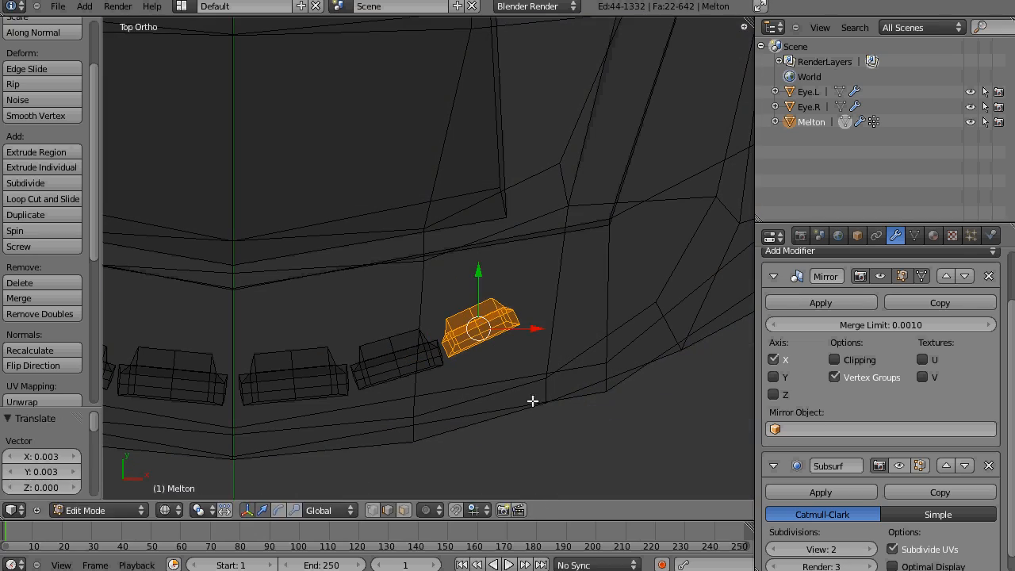
pyautogui.press('r')
pyautogui.click(537, 396)
# Step: Select the whole molar behind the head and move it -0.332 along Y into the mouth
pyautogui.scroll(-3, 529, 392)
pyautogui.press('z')
pyautogui.moveTo(491, 338)
pyautogui.mouseDown(button='middle')
pyautogui.moveTo(483, 301)
pyautogui.moveTo(508, 407)
pyautogui.moveTo(511, 475)
pyautogui.mouseUp(button='middle')
pyautogui.scroll(-7, 508, 407)
pyautogui.press('a')
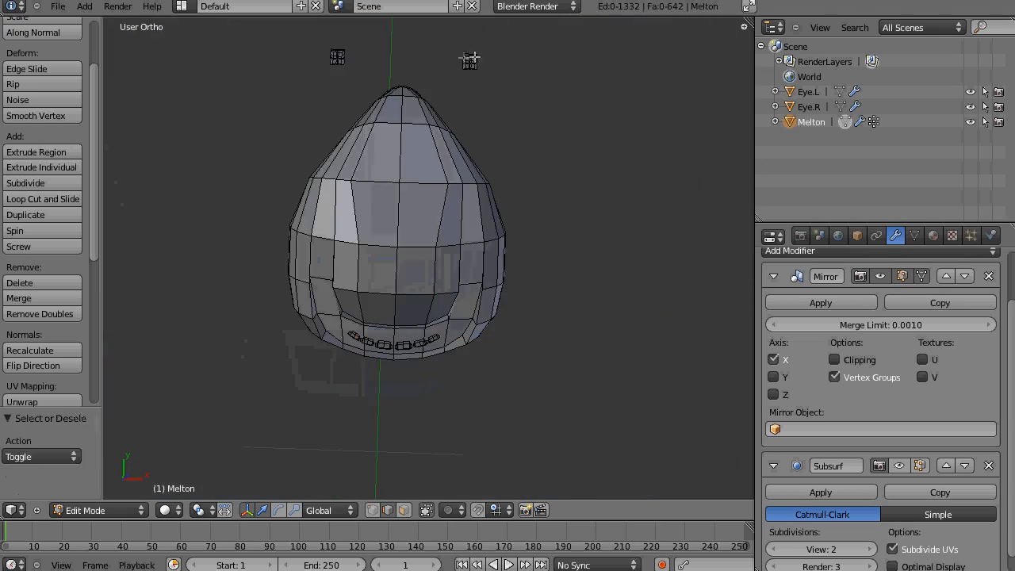
pyautogui.press('l')
pyautogui.press('KP_7')
pyautogui.scroll(-1, 485, 29)
pyautogui.moveTo(458, 34); pyautogui.dragTo(457, 242)
pyautogui.press('KP_1')
pyautogui.scroll(5, 531, 352)
pyautogui.moveTo(531, 399); pyautogui.dragTo(543, 349, button='middle')
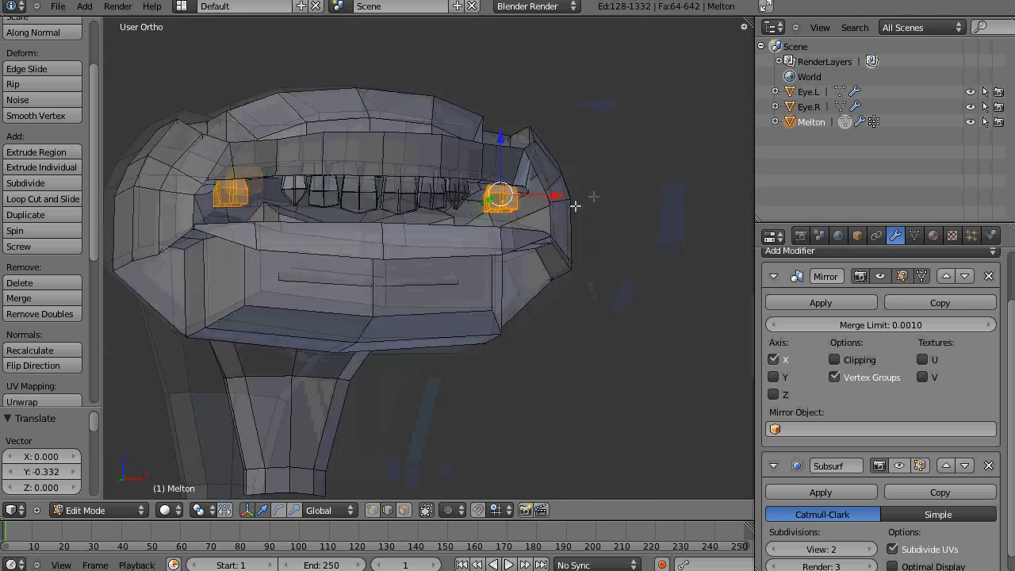
# Step: Rotate the molar in the top view to follow the side of the mouth
pyautogui.press('KP_7')
pyautogui.press('r')
pyautogui.click(544, 227)
# Step: Duplicate the second incisor and place the copy behind the canine, turned to follow the curve
pyautogui.press('a')
pyautogui.scroll(3, 445, 284)
pyautogui.keyDown('shift'); pyautogui.moveTo(418, 288); pyautogui.dragTo(427, 261, button='middle'); pyautogui.keyUp('shift')
pyautogui.press('z')
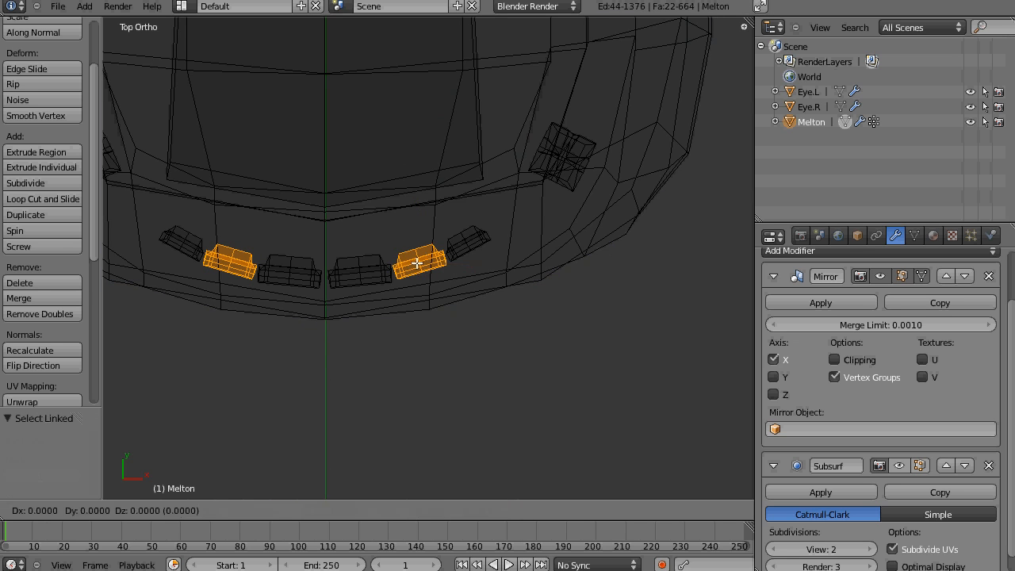
pyautogui.click(509, 219)
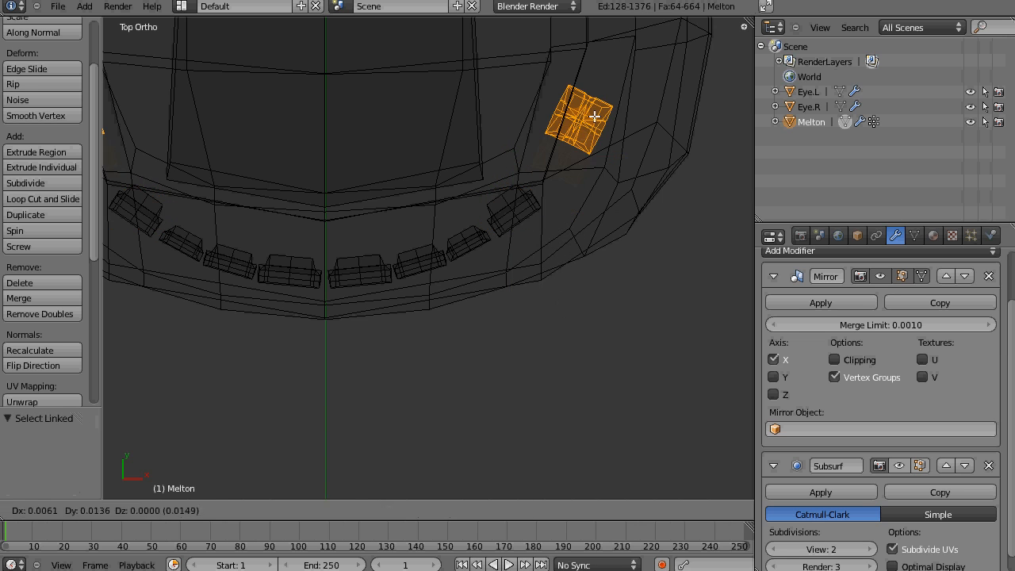
# Step: Move the molar farther back, then duplicate it forward into the gap and scale the copy to 0.782
pyautogui.click(598, 116)
pyautogui.hotkey('shift', 'd')
pyautogui.click(566, 167)
pyautogui.press('s')
pyautogui.click(614, 256)
# Step: Raise the incisor copy behind the canine by 0.002 along Z in the solid front view
pyautogui.press('KP_1')
pyautogui.press('z')
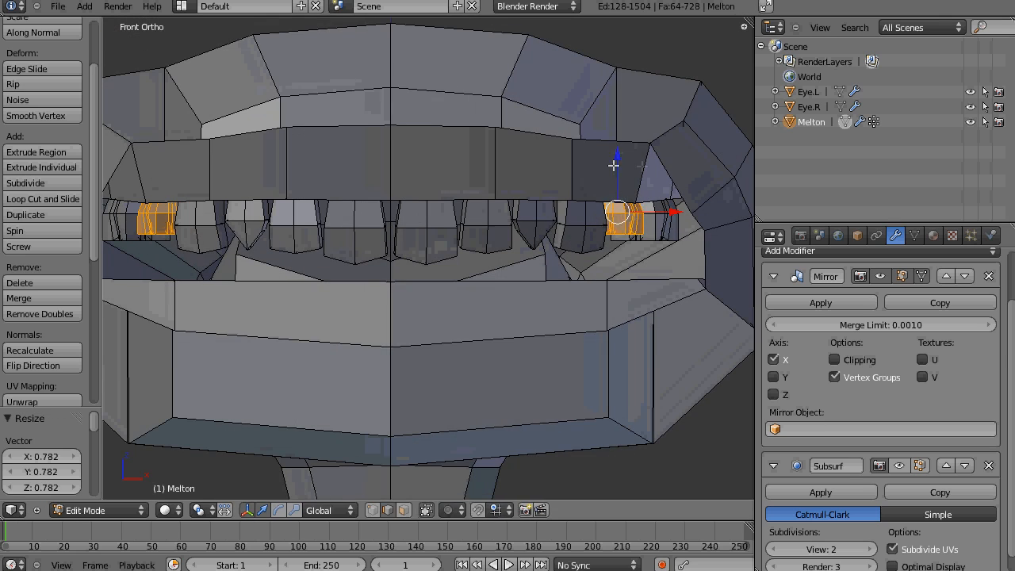
pyautogui.click(614, 165)
pyautogui.press('s')
pyautogui.press('z')
pyautogui.hotkey('ctrl', 'z')
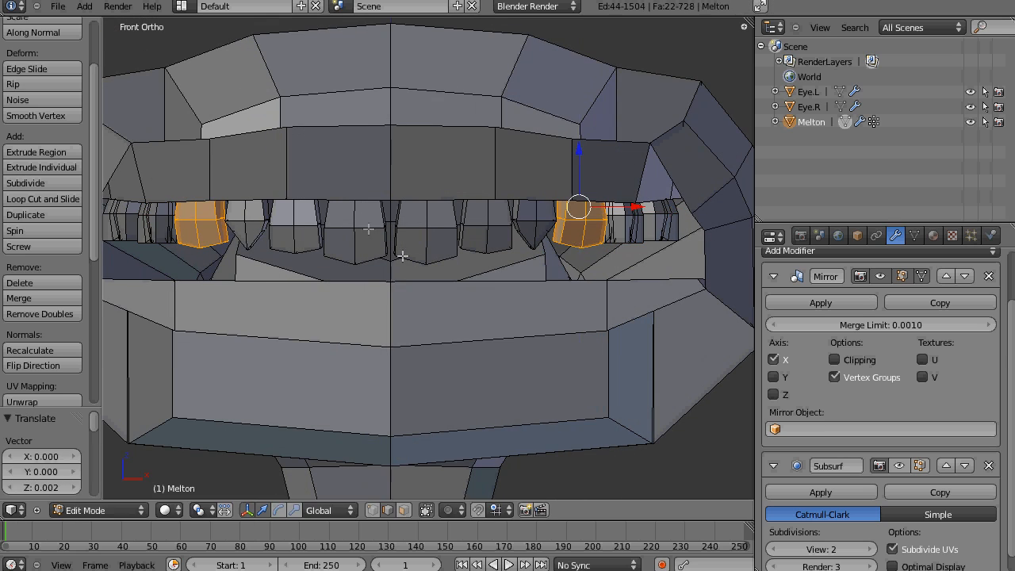
# Step: Reshape the front incisor by scaling pairs of its upper vertices in wireframe
pyautogui.press('z')
pyautogui.press('a')
pyautogui.press('l')
pyautogui.scroll(5, 412, 199)
pyautogui.moveTo(438, 205); pyautogui.dragTo(465, 204, button='middle')
pyautogui.rightClick(403, 209)
pyautogui.keyDown('shift'); pyautogui.rightClick(505, 184); pyautogui.keyUp('shift')
pyautogui.press('s')
pyautogui.click(502, 244)
pyautogui.moveTo(385, 279)
pyautogui.mouseDown(button='middle')
pyautogui.moveTo(510, 285)
pyautogui.moveTo(512, 306)
pyautogui.moveTo(464, 199)
pyautogui.moveTo(537, 215)
pyautogui.moveTo(499, 252)
pyautogui.moveTo(517, 182)
pyautogui.moveTo(482, 246)
pyautogui.mouseUp(button='middle')
pyautogui.click(512, 310)
pyautogui.keyDown('shift'); pyautogui.rightClick(523, 156); pyautogui.keyUp('shift')
pyautogui.press('s')
pyautogui.press('a')
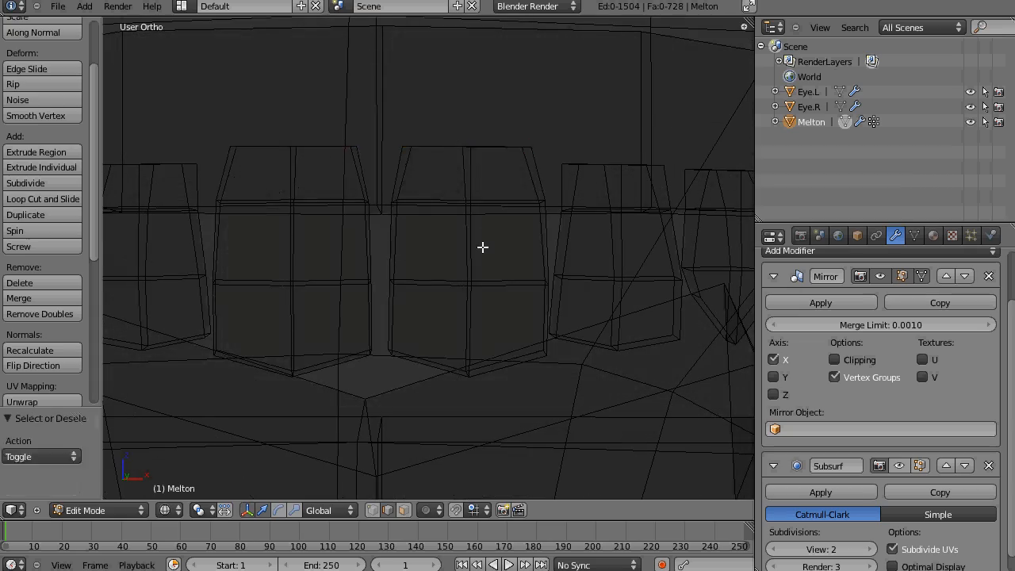
# Step: Select the whole front incisor and adjust its distance from the centre line along X
pyautogui.press('l')
pyautogui.press('g')
pyautogui.press('x')
pyautogui.click(508, 254)
pyautogui.press('z')
pyautogui.scroll(-4, 498, 270)
pyautogui.scroll(-3, 497, 271)
pyautogui.press('a')
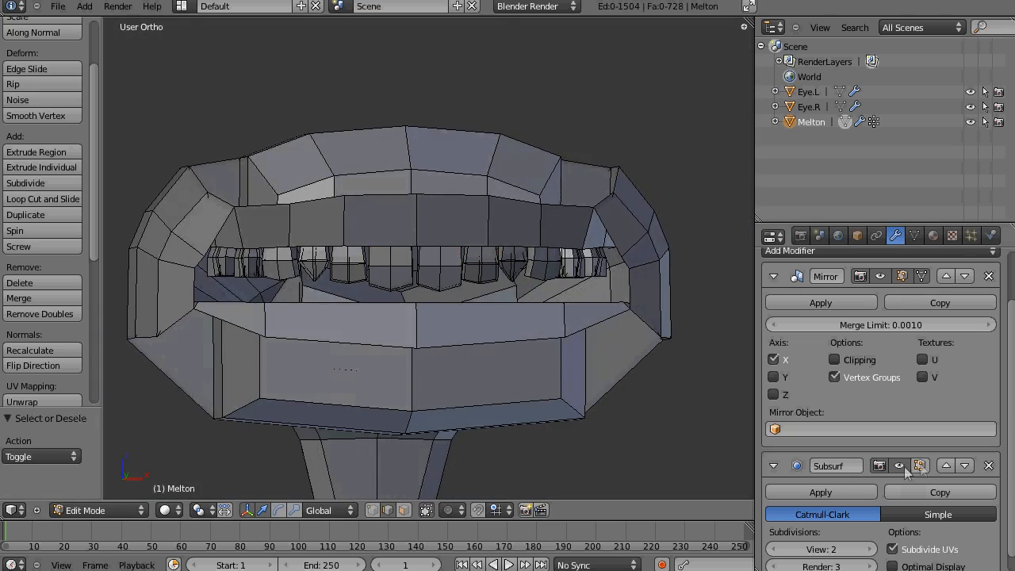
# Step: Turn on the Subsurf modifier's viewport display, select the front incisor and set the Mirror merge limit to 0.0005
pyautogui.click(899, 466)
pyautogui.moveTo(661, 333); pyautogui.dragTo(559, 314, button='middle')
pyautogui.press('KP_1')
pyautogui.scroll(7, 528, 293)
pyautogui.press('l')
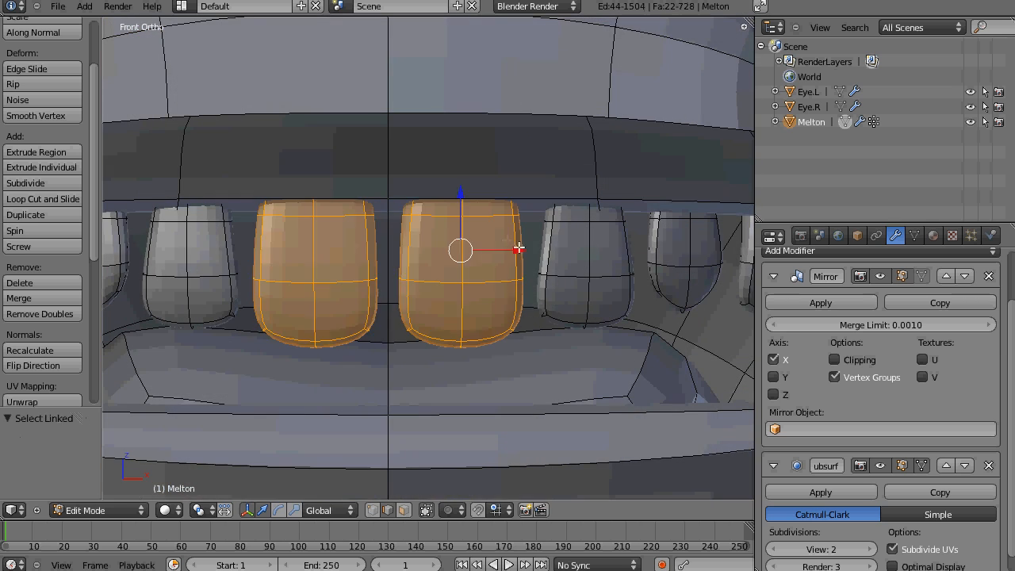
pyautogui.click(519, 249)
pyautogui.click(773, 325)
# Step: Nudge the front incisor along X towards the centre line and move the second incisor -0.002 along X beside it
pyautogui.press('g')
pyautogui.press('x')
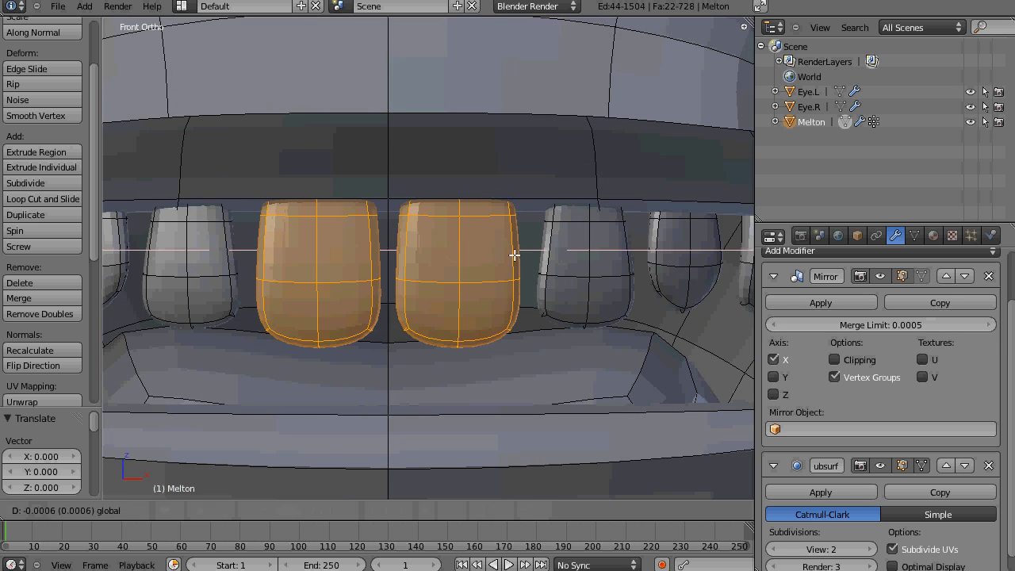
pyautogui.click(514, 251)
pyautogui.press('a')
pyautogui.press('l')
pyautogui.press('g')
pyautogui.press('x')
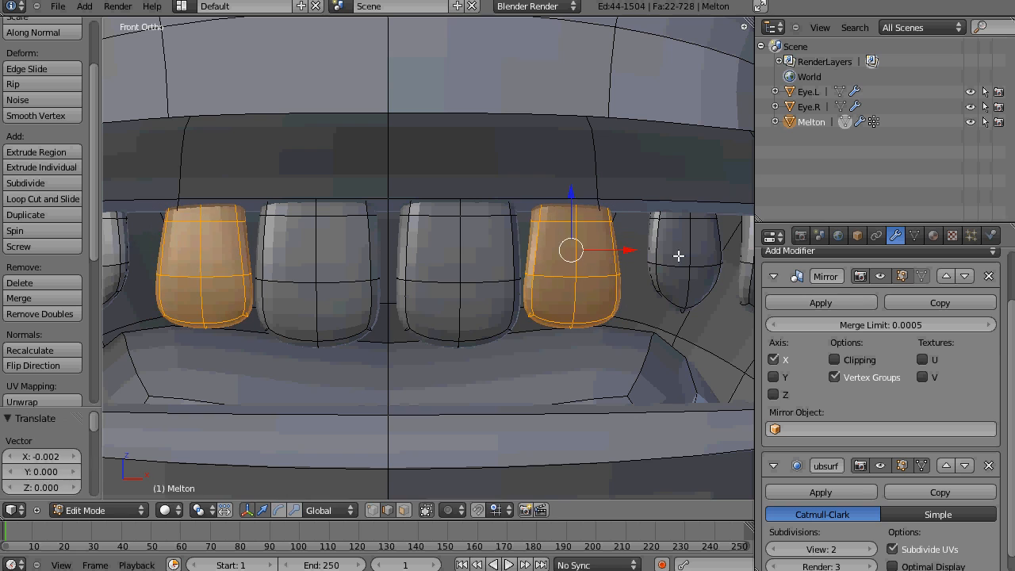
# Step: Move the canine up to the second incisor in the top view and rotate it by 4.736°
pyautogui.press('a')
pyautogui.press('l')
pyautogui.press('KP_7')
pyautogui.press('g')
pyautogui.press('x')
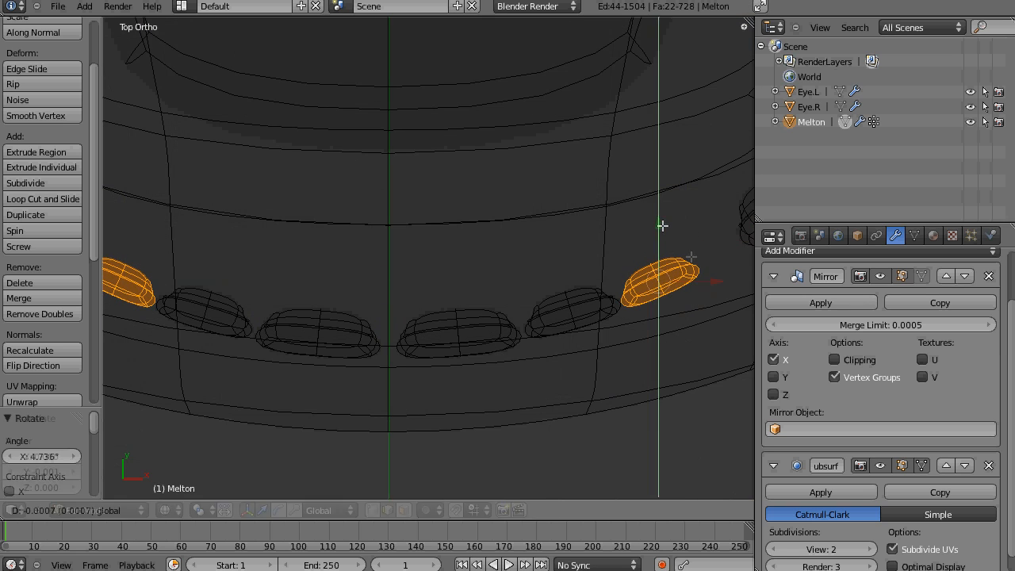
pyautogui.click(663, 228)
# Step: Move the tooth behind the canine in the wireframe top view so it closes the gap to the canine
pyautogui.press('KP_1')
pyautogui.press('z')
pyautogui.scroll(-1, 682, 262)
pyautogui.keyDown('shift'); pyautogui.moveTo(713, 243); pyautogui.dragTo(608, 261, button='middle'); pyautogui.keyUp('shift')
pyautogui.press('a')
pyautogui.press('l')
pyautogui.press('KP_7')
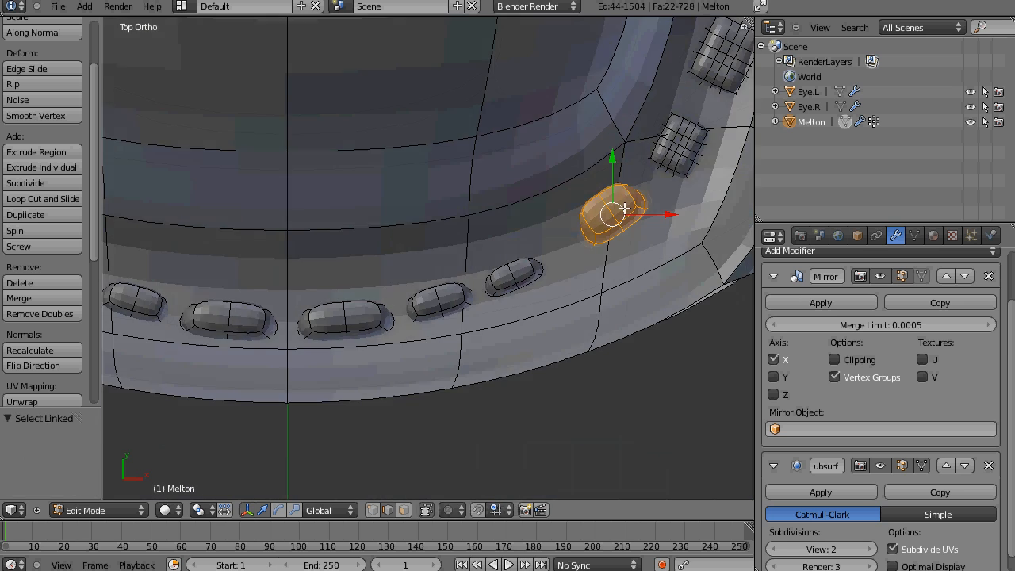
pyautogui.press('z')
pyautogui.press('g')
pyautogui.click(599, 231)
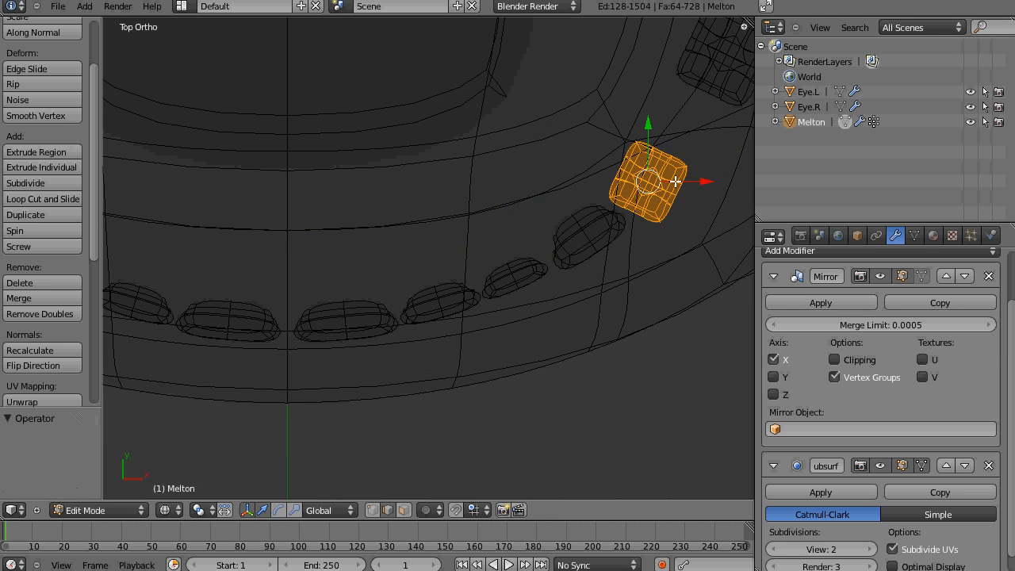
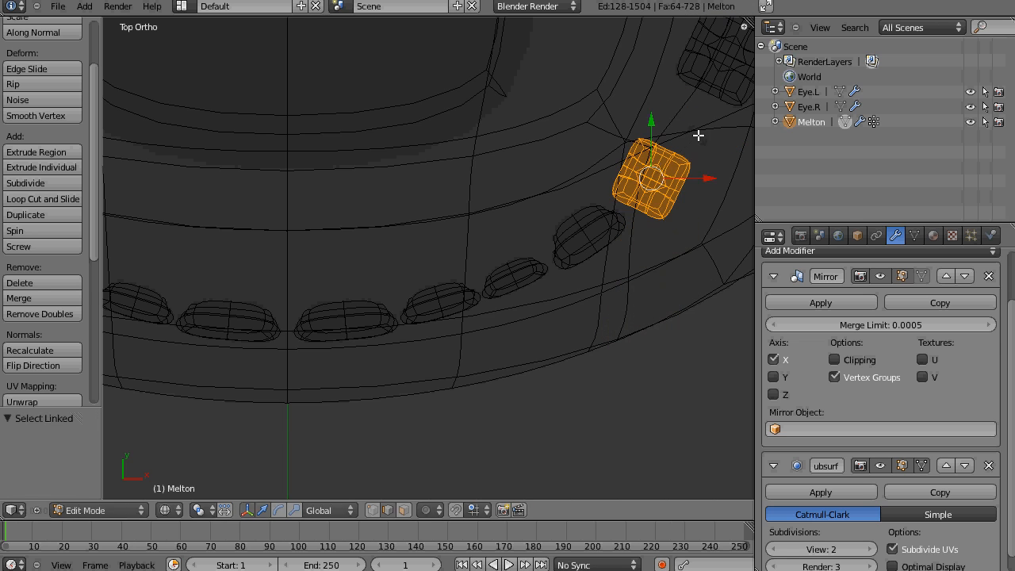
# Step: Align the small and large molars behind the premolar along the curve, rotating the large one by -14.168°
pyautogui.press('a')
pyautogui.press('l')
pyautogui.press('g')
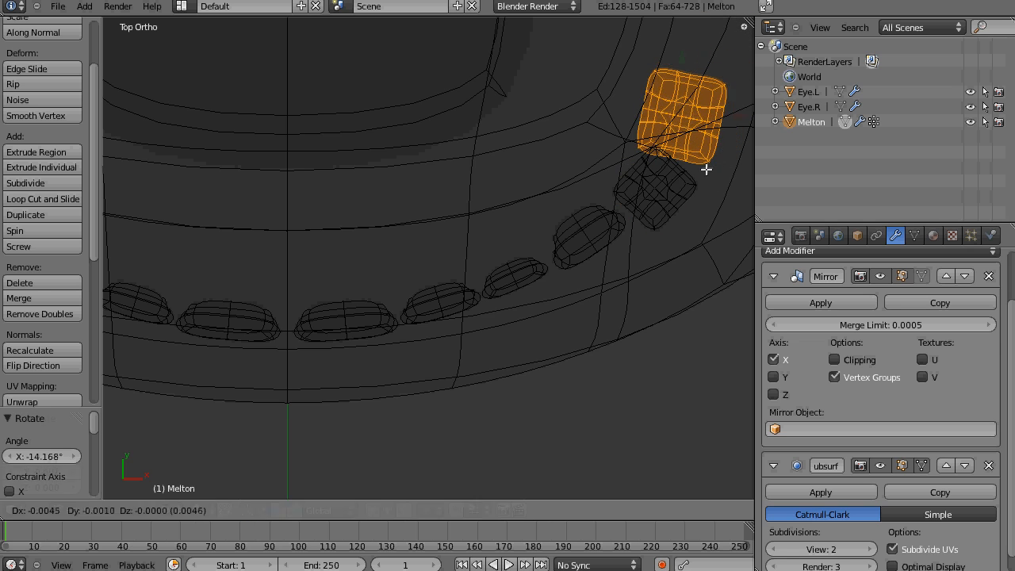
pyautogui.press('a')
pyautogui.press('l')
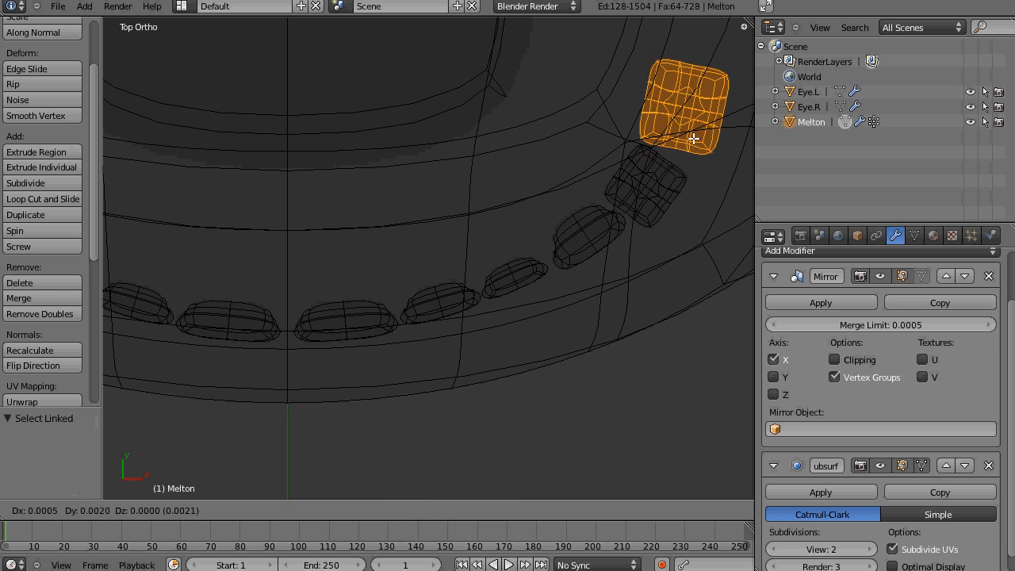
# Step: Duplicate a molar, place the copy at the back end of the row and rotate it along the mouth's curve
pyautogui.scroll(-3, 634, 222)
pyautogui.press('KP_1')
pyautogui.press('a')
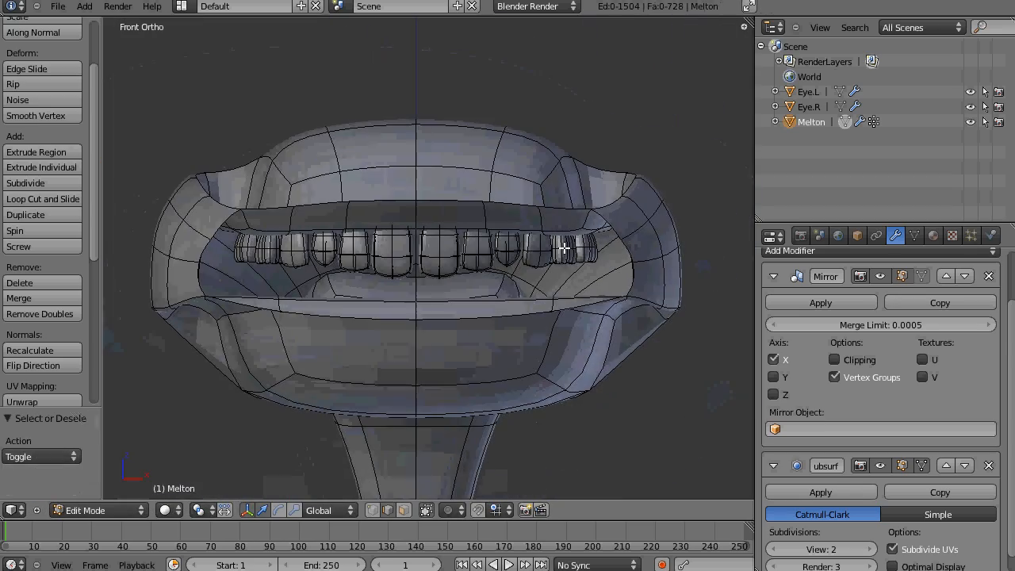
pyautogui.moveTo(597, 250); pyautogui.dragTo(585, 282, button='middle')
pyautogui.press('z')
pyautogui.press('KP_7')
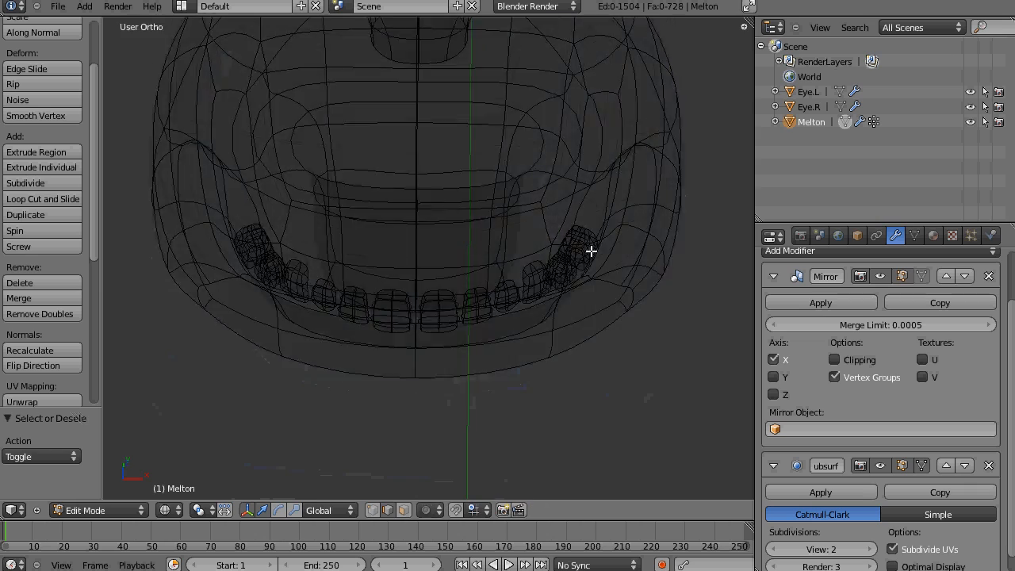
pyautogui.scroll(3, 564, 252)
pyautogui.hotkey('shift', 'd')
pyautogui.click(591, 195)
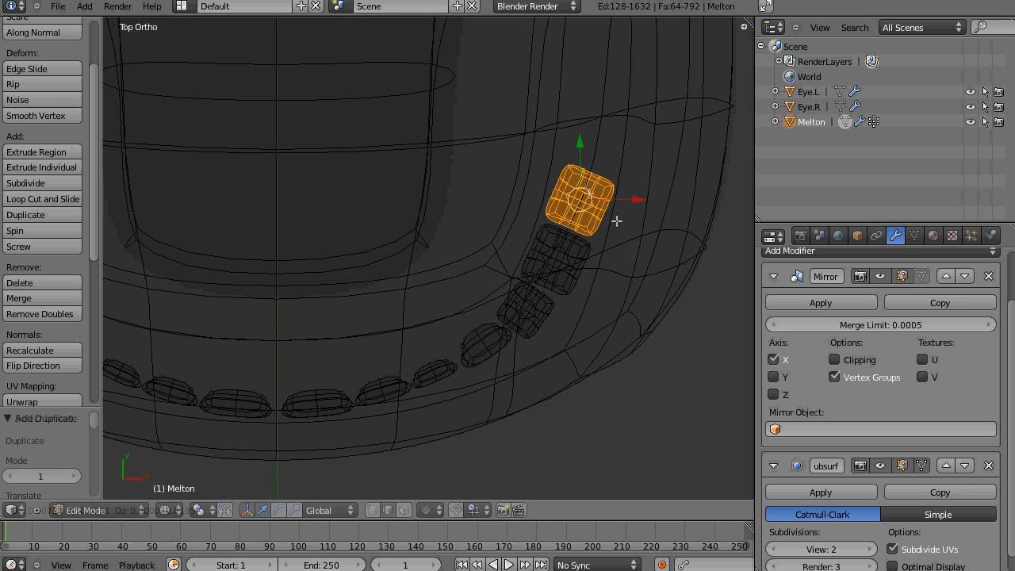
pyautogui.press('r')
pyautogui.click(627, 227)
pyautogui.press('g')
pyautogui.click(626, 225)
# Step: Duplicate the rear molar once more and place the copy directly behind it
pyautogui.press('z')
pyautogui.press('z')
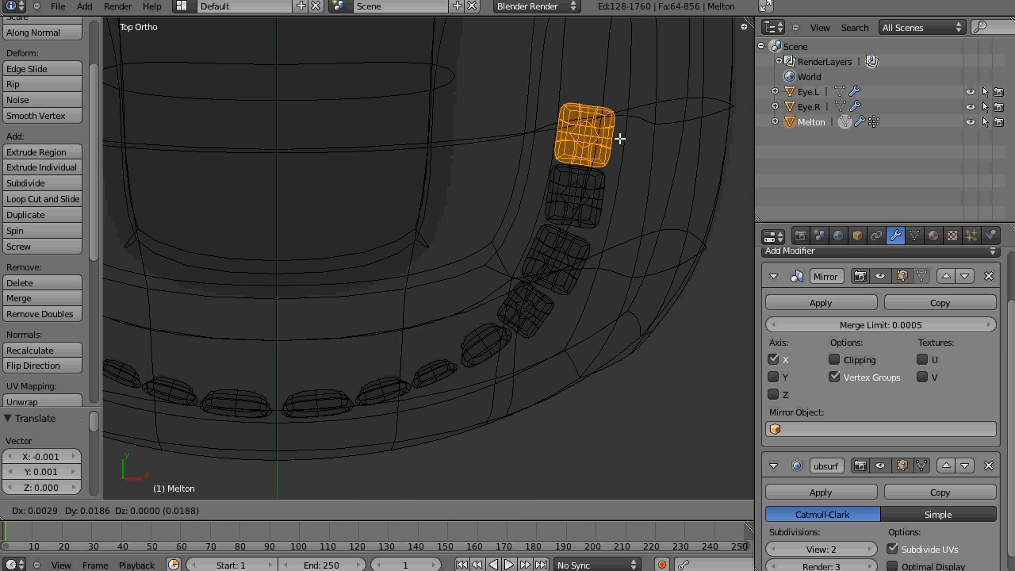
pyautogui.click(620, 176)
# Step: Extend the selection tooth by tooth from the rear molar to the premolar, moving the group forward to close each gap
pyautogui.press('l')
pyautogui.press('g')
pyautogui.click(572, 191)
pyautogui.press('l')
pyautogui.press('g')
pyautogui.click(542, 260)
pyautogui.press('l')
pyautogui.press('g')
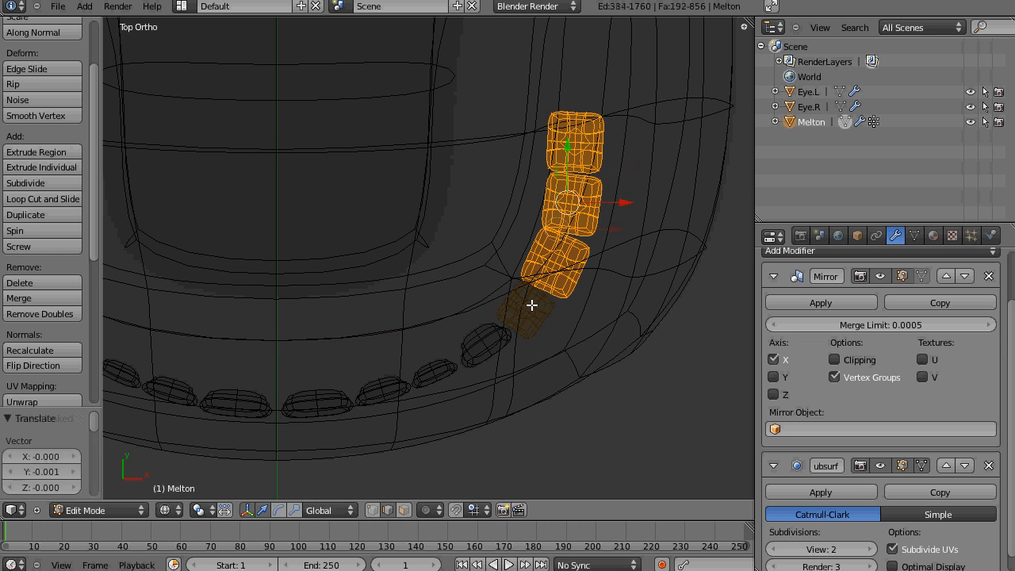
pyautogui.click(528, 308)
# Step: Add the canine and side incisors to the selection one by one, shifting the group to close the gaps toward the front incisor
pyautogui.press('l')
pyautogui.press('g')
pyautogui.press('g')
pyautogui.click(451, 368)
pyautogui.press('l')
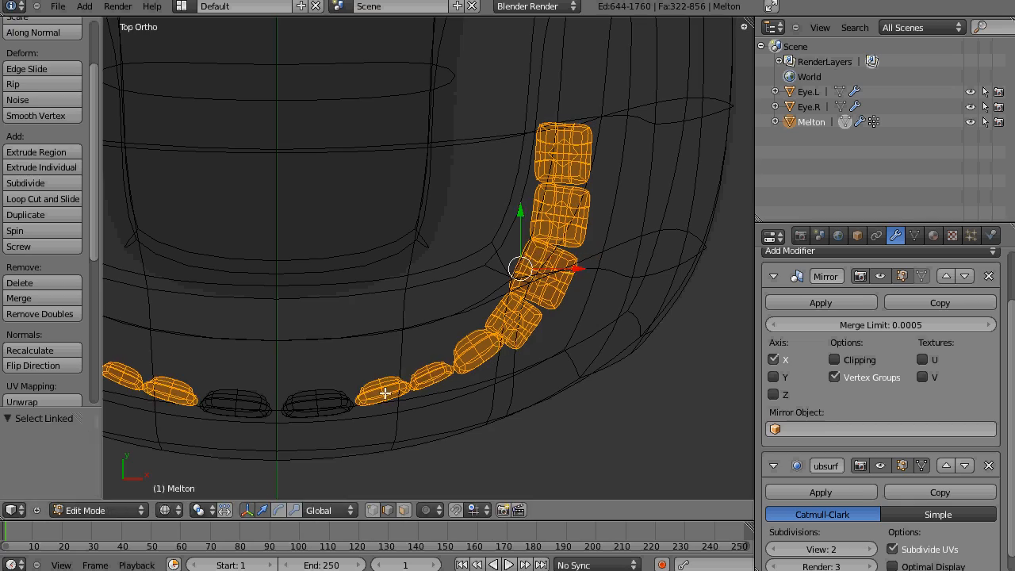
pyautogui.press('g')
pyautogui.click(380, 395)
pyautogui.press('KP_1')
pyautogui.press('z')
pyautogui.press('a')
# Step: Move the rearmost upper molar along X to align it with the mouth's curve
pyautogui.moveTo(477, 327)
pyautogui.mouseDown(button='middle')
pyautogui.moveTo(501, 320)
pyautogui.moveTo(500, 436)
pyautogui.mouseUp(button='middle')
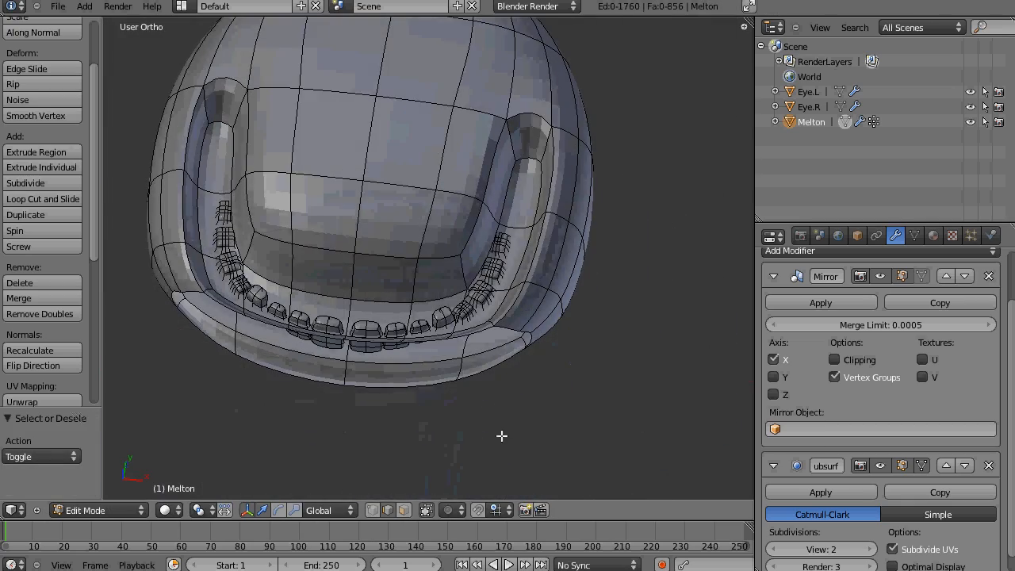
pyautogui.press('l')
pyautogui.press('g')
pyautogui.press('x')
pyautogui.click(503, 246)
pyautogui.press('a')
# Step: Select the whole upper row of teeth and snap the 3D cursor to the centre
pyautogui.moveTo(443, 358); pyautogui.dragTo(437, 264, button='middle')
pyautogui.scroll(1, 405, 331)
pyautogui.press('l')
pyautogui.press('l')
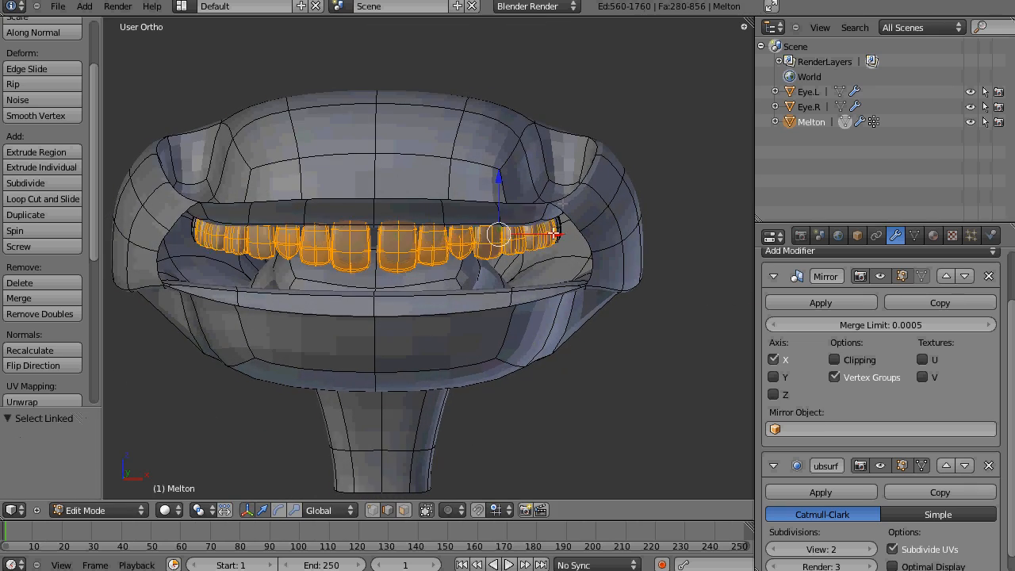
pyautogui.press('l')
pyautogui.press('KP_1')
pyautogui.hotkey('shift', 's')
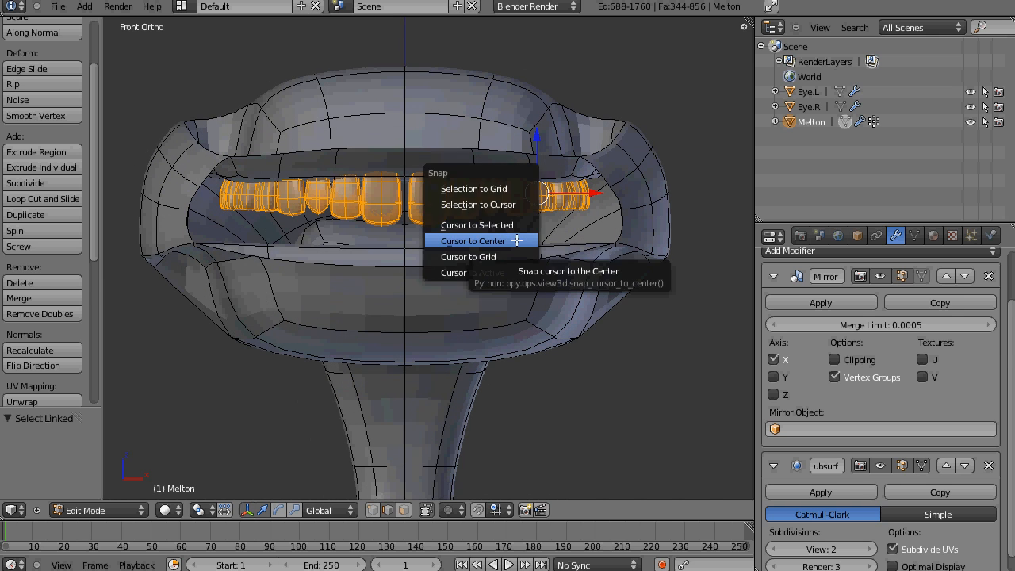
pyautogui.click(516, 241)
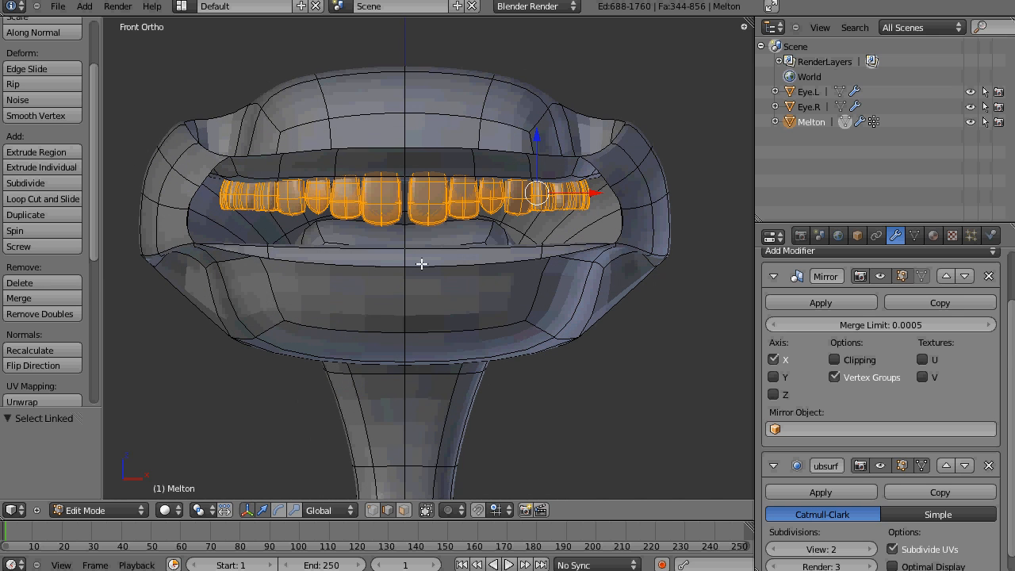
# Step: Save the model as a new version named Melton-047.blend
pyautogui.press('KP_3')
pyautogui.press('KP_1')
pyautogui.hotkey('ctrl', 'shift', 's')
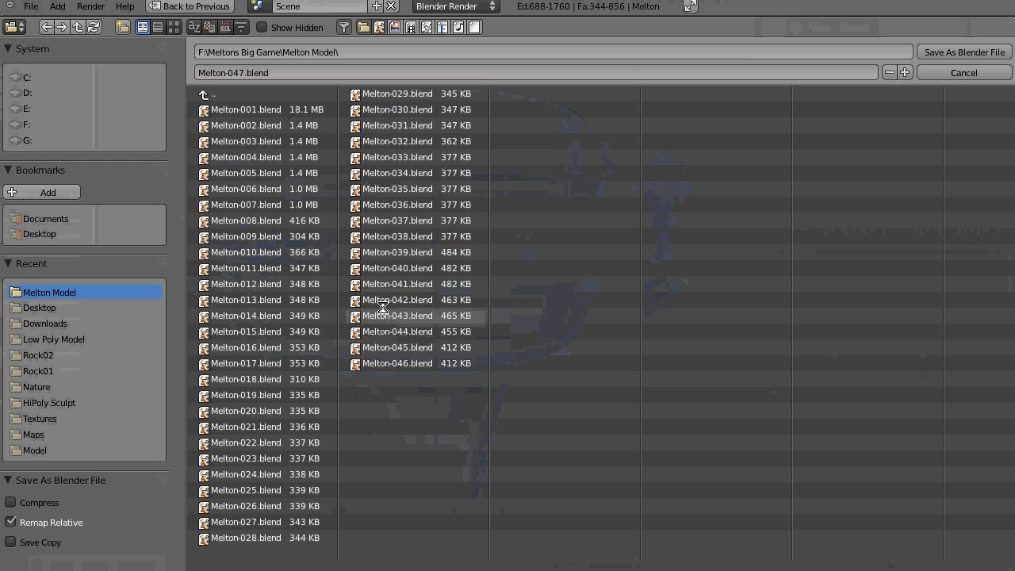
pyautogui.press('Return')
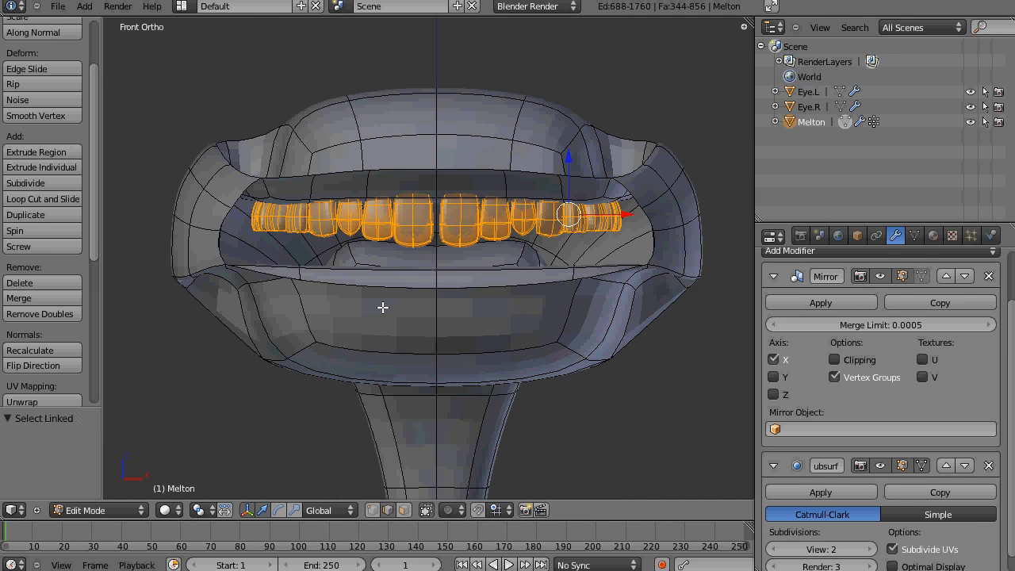
# Step: Try 5.275 as the 3D cursor's Z location to place it below the upper teeth
pyautogui.press('n')
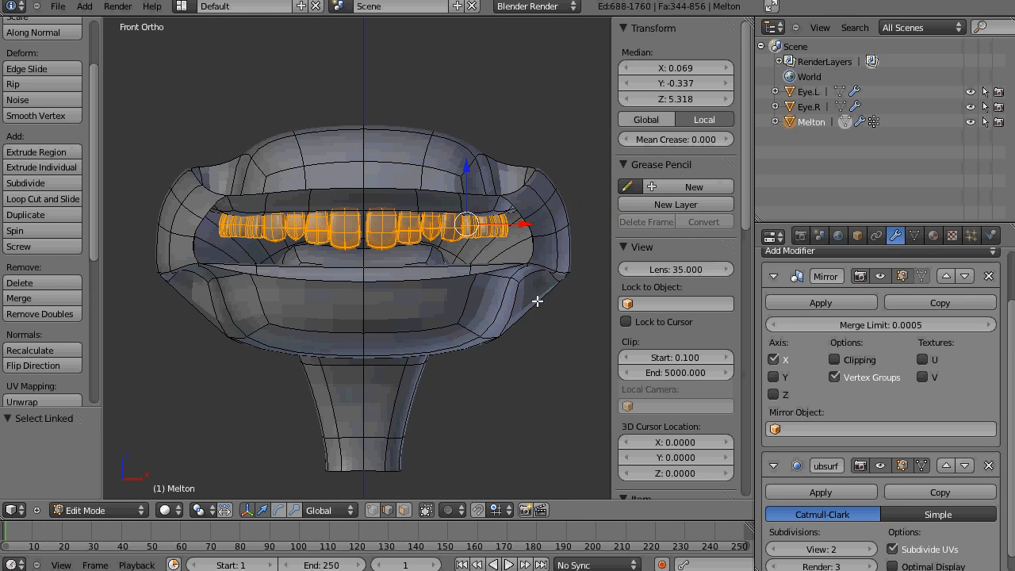
pyautogui.scroll(-2, 670, 288)
pyautogui.scroll(2, 671, 287)
pyautogui.scroll(-1, 671, 287)
pyautogui.click(682, 411)
pyautogui.write('5')
pyautogui.press('Return')
pyautogui.scroll(-5, 561, 413)
pyautogui.click(677, 414)
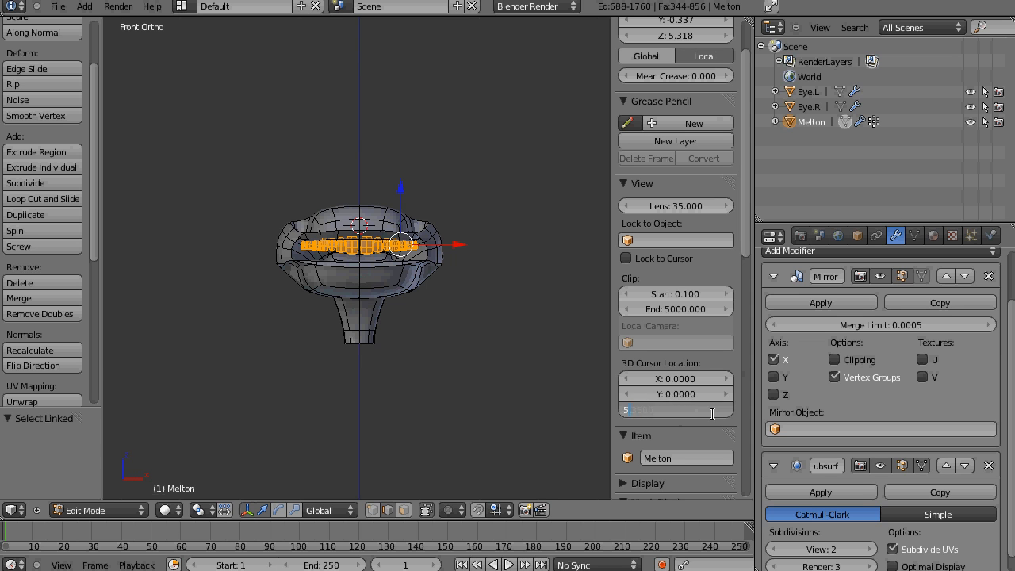
pyautogui.write('5.3')
pyautogui.press('Return')
pyautogui.scroll(8, 453, 254)
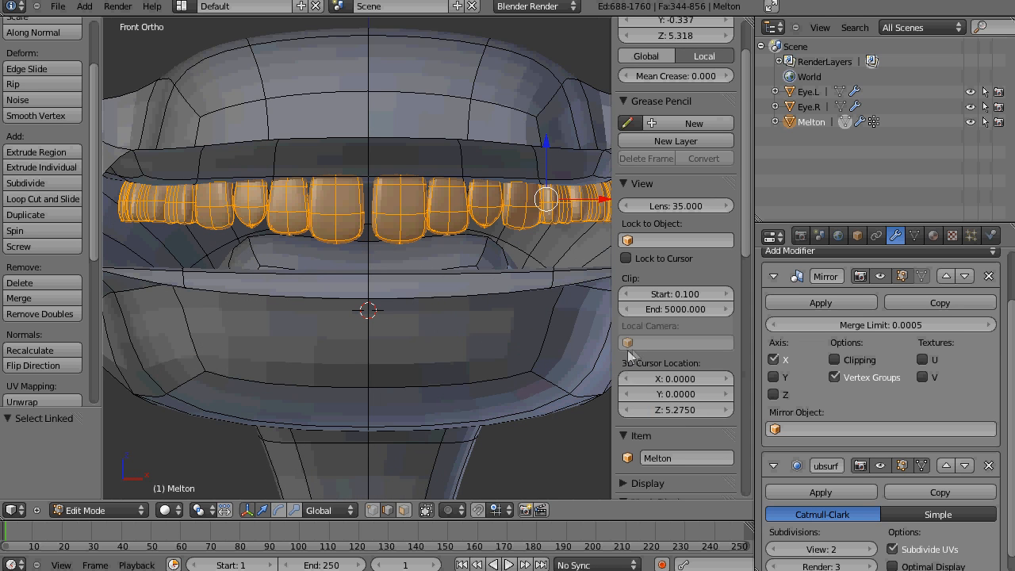
# Step: Set the 3D cursor's Z location to 5.29
pyautogui.click(680, 410)
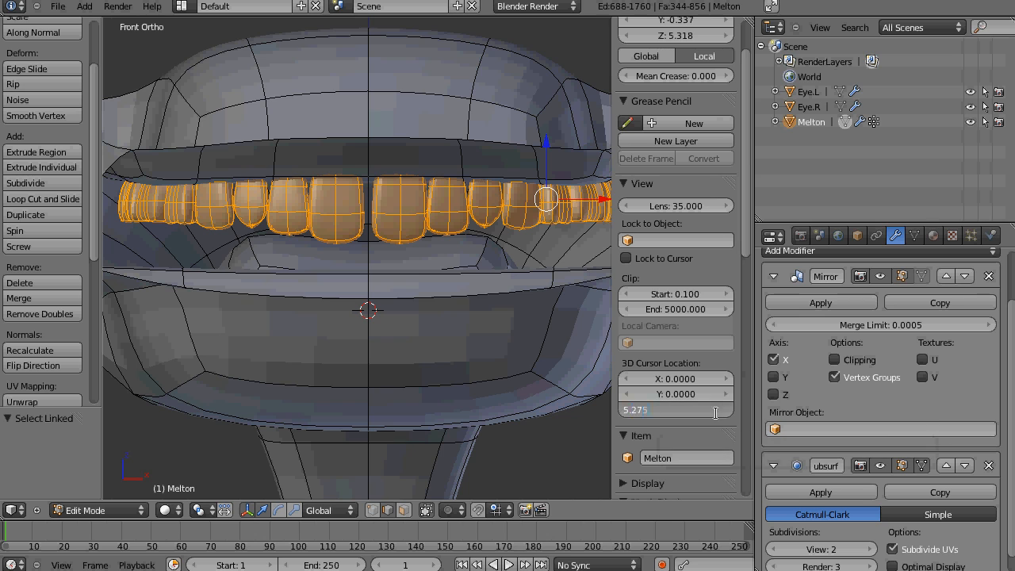
pyautogui.click(666, 413)
pyautogui.write('5.29')
pyautogui.press('Return')
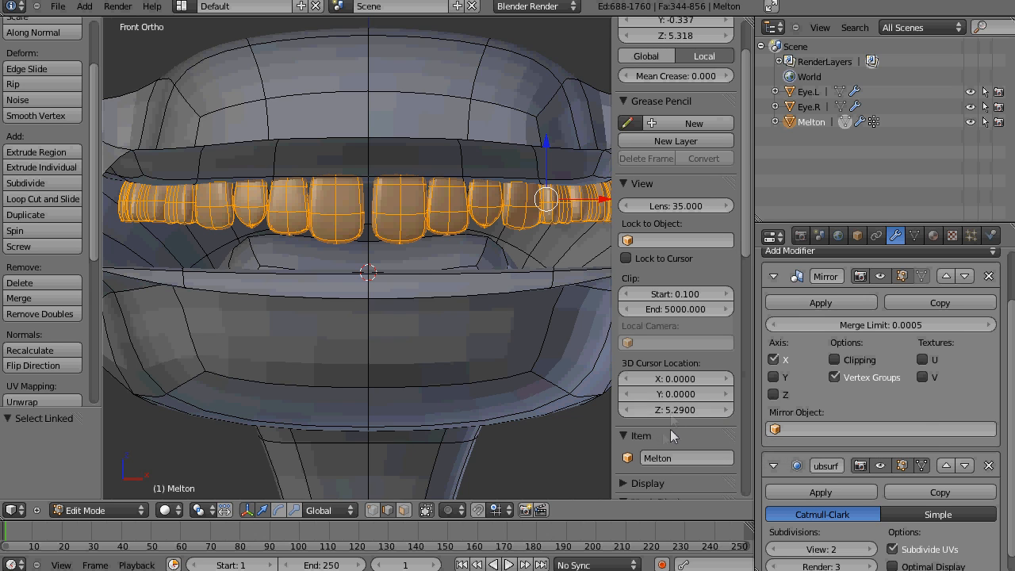
pyautogui.press('n')
pyautogui.scroll(-2, 565, 247)
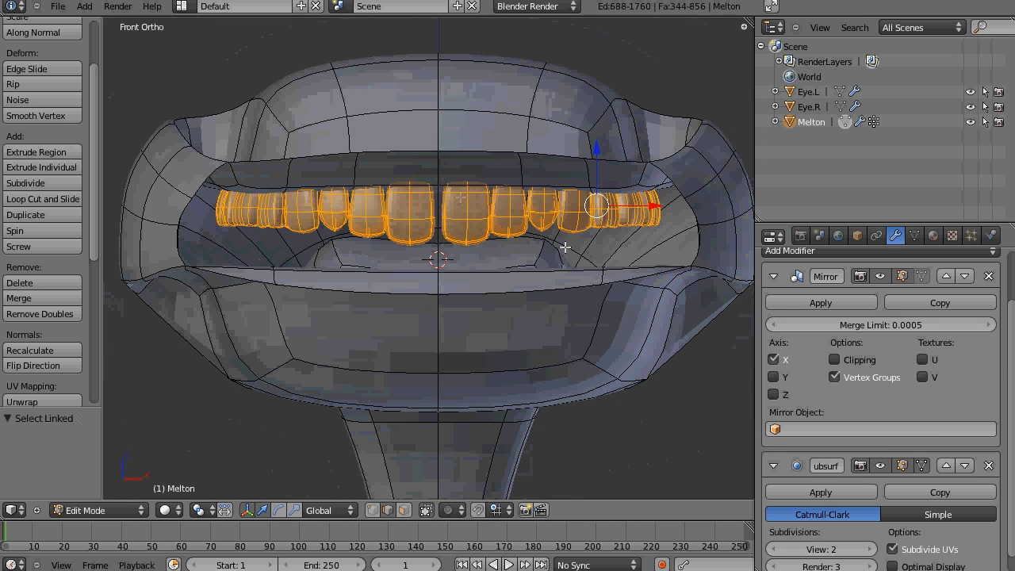
# Step: Duplicate the upper teeth in place and mirror the copy along Z about the 3D cursor to form the lower row
pyautogui.hotkey('shift', 'd')
pyautogui.rightClick(528, 256)
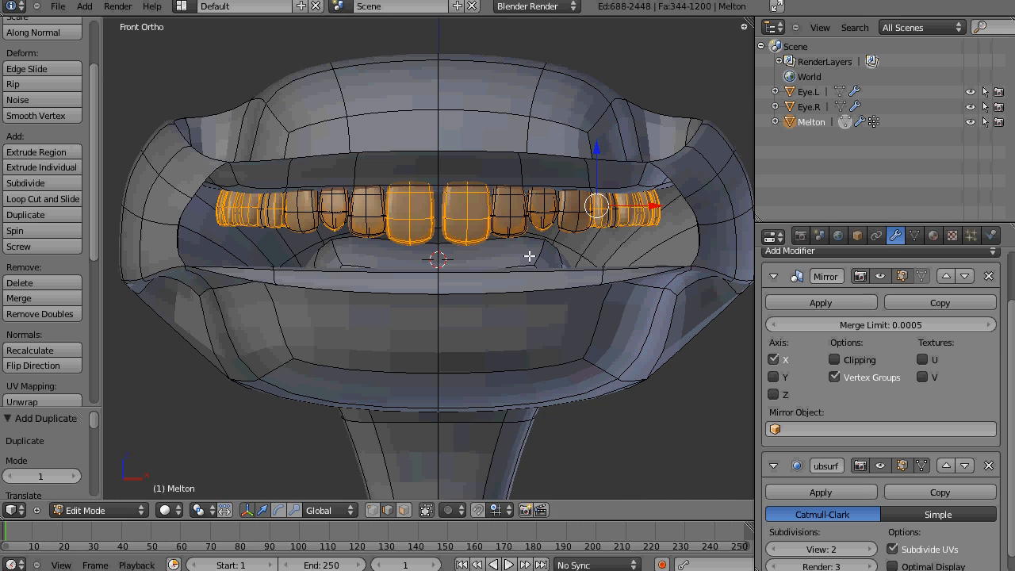
pyautogui.click(198, 510)
pyautogui.click(226, 478)
pyautogui.hotkey('ctrl', 'm')
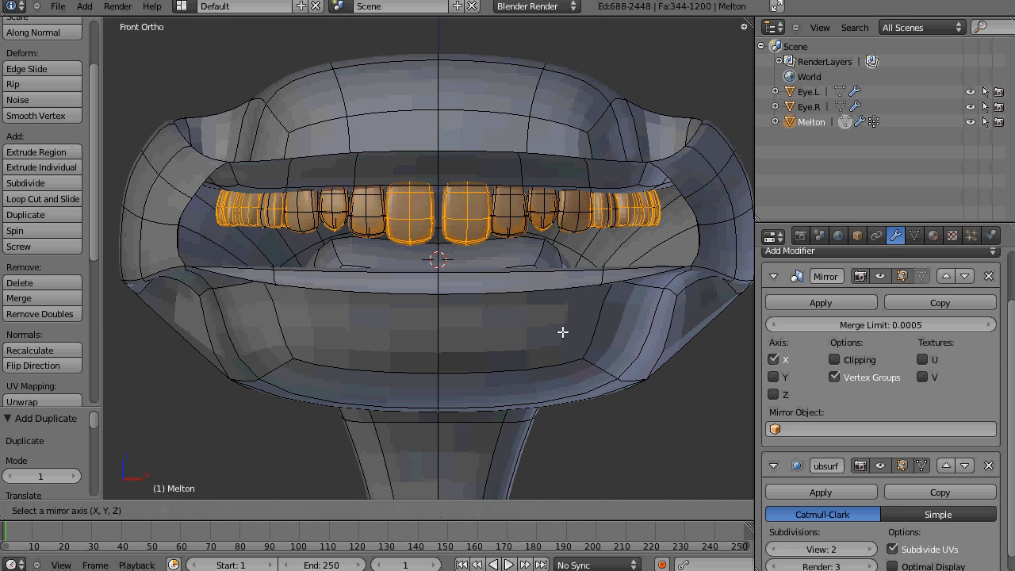
pyautogui.press('z')
pyautogui.click(495, 261)
pyautogui.press('a')
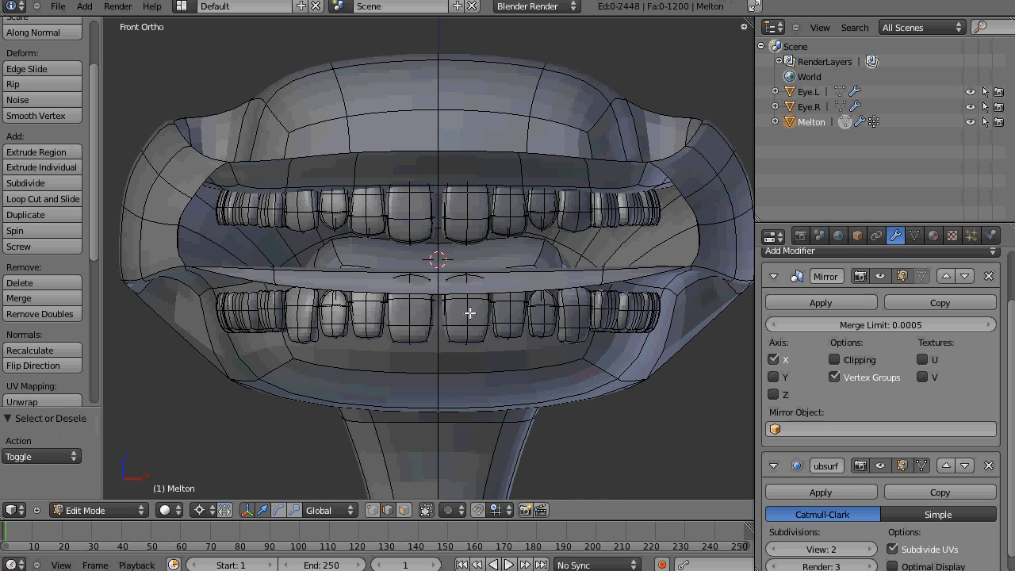
# Step: Scale the lower front incisor to about 0.82 along Z around its own centre instead of the 3D cursor
pyautogui.press('l')
pyautogui.press('s')
pyautogui.press('z')
pyautogui.rightClick(480, 227)
pyautogui.click(196, 515)
pyautogui.click(222, 447)
pyautogui.press('s')
pyautogui.press('z')
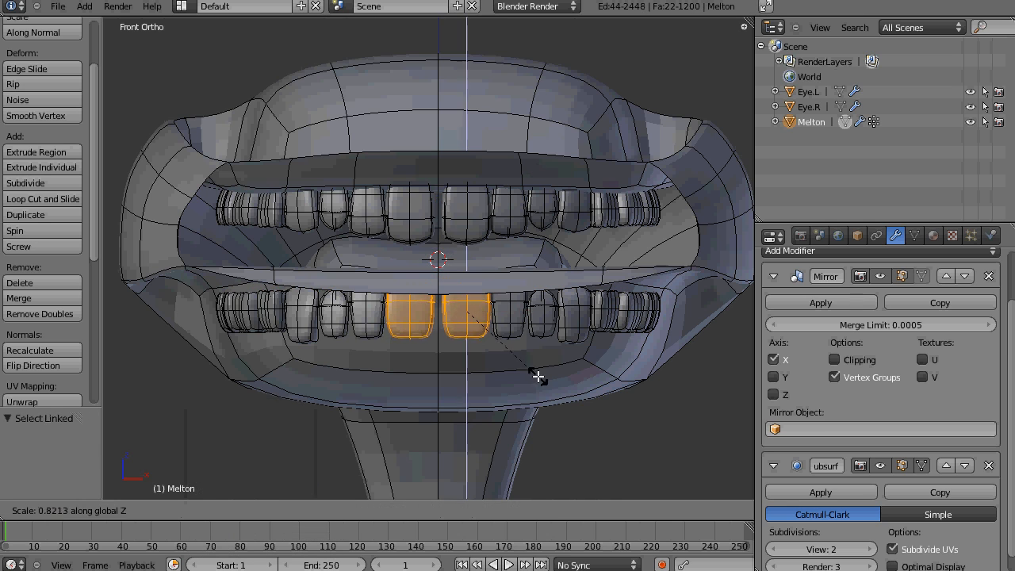
pyautogui.click(536, 377)
# Step: Scale the lower front incisor by a further 0.904 along Z and move it about 0.001 along X toward the centre line
pyautogui.press('z')
pyautogui.scroll(3, 460, 345)
pyautogui.press('s')
pyautogui.press('z')
pyautogui.click(577, 331)
pyautogui.press('g')
pyautogui.press('x')
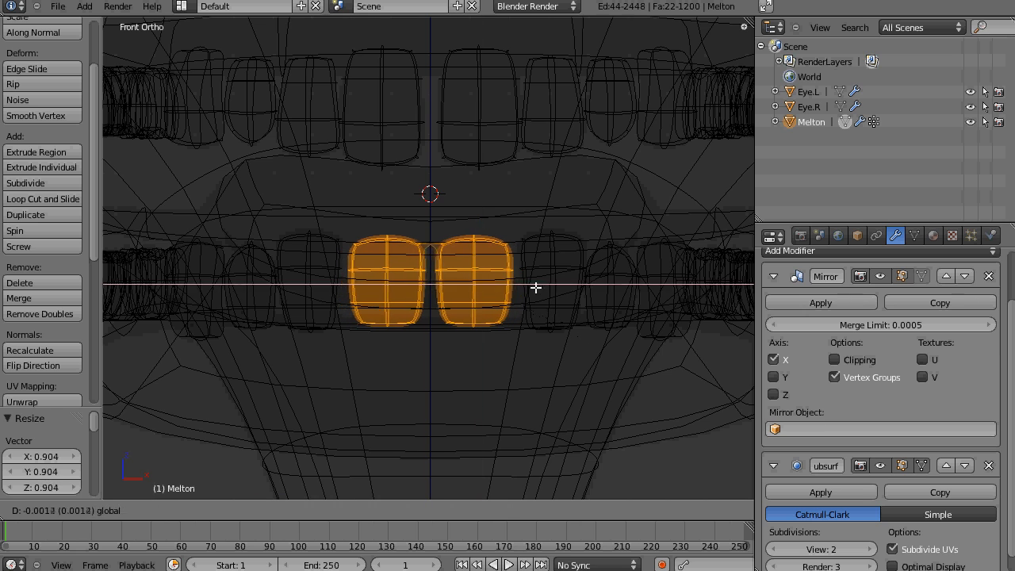
pyautogui.click(536, 288)
# Step: Scale the lower side incisor to 0.758 along Z
pyautogui.scroll(-1, 550, 268)
pyautogui.press('a')
pyautogui.press('l')
pyautogui.press('s')
pyautogui.press('z')
pyautogui.click(582, 263)
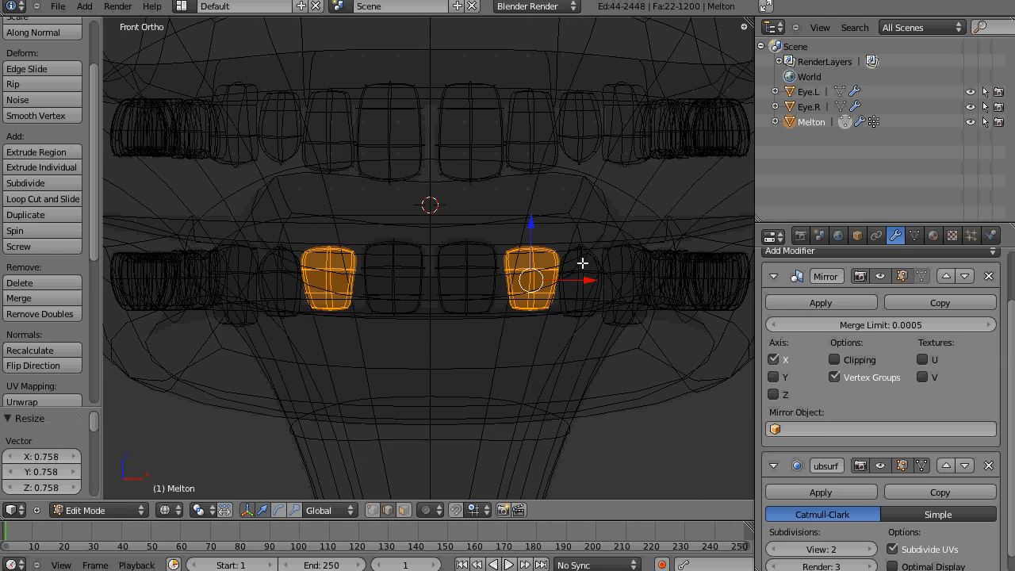
# Step: Shorten the lower canine along Z and raise it by 0.001
pyautogui.keyDown('shift'); pyautogui.moveTo(582, 262); pyautogui.dragTo(498, 255, button='middle'); pyautogui.keyUp('shift')
pyautogui.press('a')
pyautogui.press('l')
pyautogui.press('s')
pyautogui.press('z')
pyautogui.click(508, 254)
pyautogui.press('g')
pyautogui.press('z')
pyautogui.click(553, 261)
pyautogui.moveTo(563, 279); pyautogui.dragTo(552, 256, button='middle')
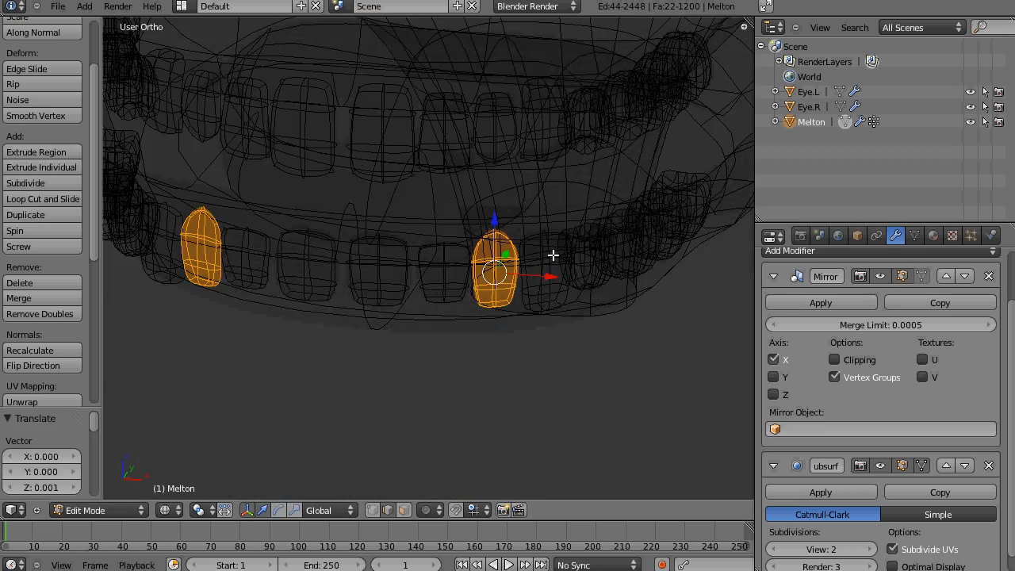
pyautogui.press('a')
pyautogui.press('l')
pyautogui.press('a')
pyautogui.moveTo(571, 338); pyautogui.dragTo(567, 263, button='middle')
# Step: Select the lower premolar and all lower molars behind the canine and scale them together along Z
pyautogui.press('z')
pyautogui.scroll(-3, 566, 262)
pyautogui.press('l')
pyautogui.press('l')
pyautogui.press('l')
pyautogui.press('l')
pyautogui.press('l')
pyautogui.press('z')
pyautogui.press('KP_1')
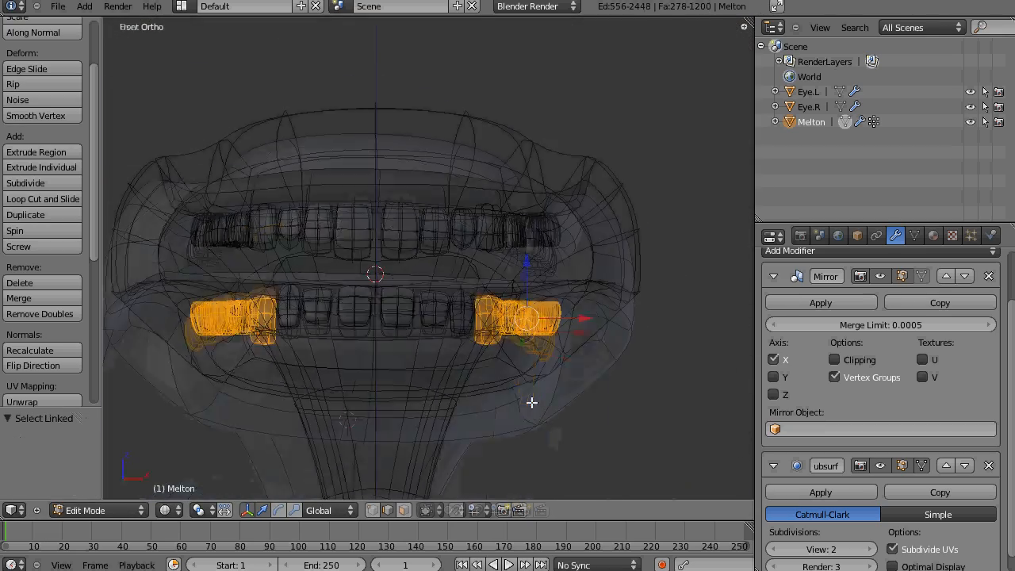
pyautogui.scroll(4, 530, 403)
pyautogui.press('s')
pyautogui.press('z')
pyautogui.click(632, 333)
pyautogui.press('ctrl+KP_7')
pyautogui.press('a')
# Step: Select the lower teeth and raise them along Z so they stand above the lower lip
pyautogui.moveTo(520, 230); pyautogui.dragTo(506, 383, button='middle')
pyautogui.press('z')
pyautogui.press('KP_1')
pyautogui.scroll(3, 647, 273)
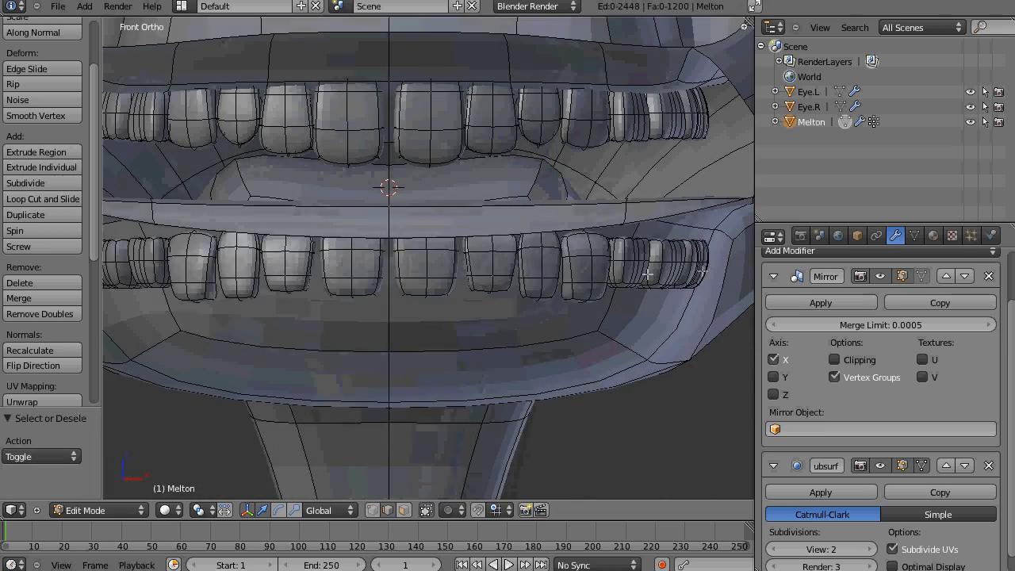
pyautogui.press('l')
pyautogui.press('l')
pyautogui.press('l')
pyautogui.moveTo(626, 208); pyautogui.dragTo(618, 147)
pyautogui.press('l')
pyautogui.press('a')
pyautogui.moveTo(618, 147); pyautogui.dragTo(710, 171, button='middle')
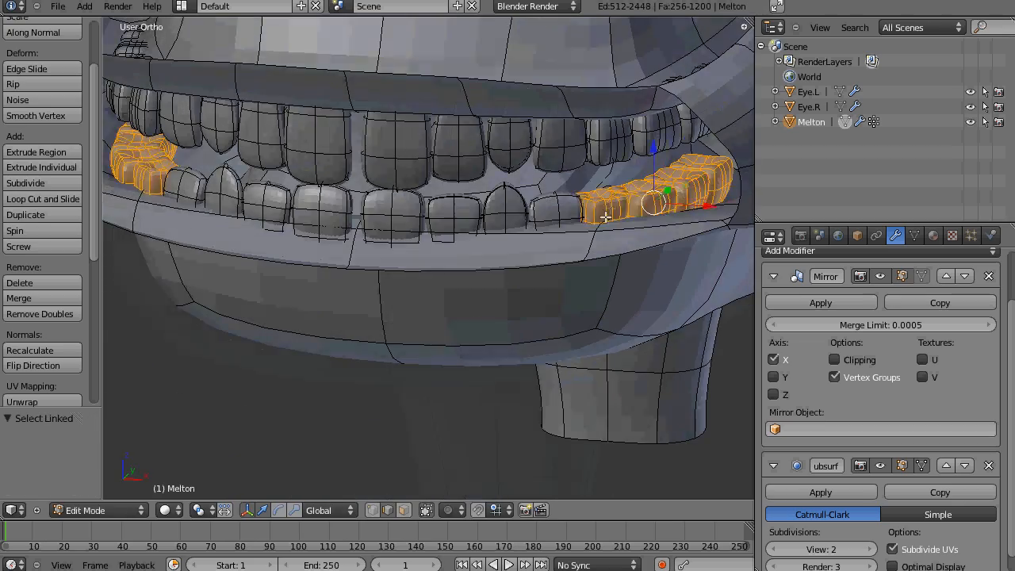
# Step: Nudge the lower molars slightly down to fit the height of the lower row
pyautogui.press('a')
pyautogui.moveTo(605, 216); pyautogui.dragTo(566, 241, button='middle')
pyautogui.scroll(-3, 566, 240)
pyautogui.press('l')
pyautogui.moveTo(487, 177); pyautogui.dragTo(489, 185)
pyautogui.press('a')
pyautogui.moveTo(501, 227); pyautogui.dragTo(742, 287, button='middle')
# Step: Snap the 3D cursor away from the mouth opening
pyautogui.hotkey('shift', 's')
pyautogui.click(566, 271)
pyautogui.scroll(-2, 568, 279)
pyautogui.scroll(3, 545, 182)
pyautogui.click(555, 186)
# Step: Adjust the height of a single lower tooth by scaling it along Z
pyautogui.press('a')
pyautogui.press('l')
pyautogui.press('s')
pyautogui.press('z')
pyautogui.click(594, 294)
pyautogui.press('a')
pyautogui.scroll(2, 771, 295)
pyautogui.moveTo(634, 295); pyautogui.dragTo(460, 294, button='middle')
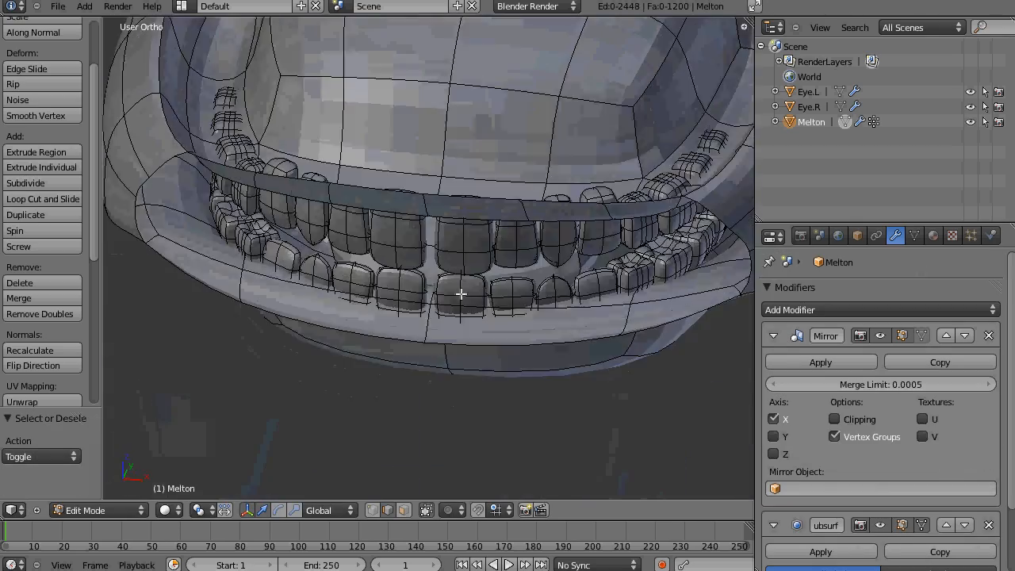
# Step: Select the back lower teeth as linked parts and nudge them slightly sideways to fit along the jaw
pyautogui.press('ctrl+KP_7')
pyautogui.moveTo(460, 159); pyautogui.dragTo(412, 226, button='middle')
pyautogui.press('l')
pyautogui.press('l')
pyautogui.press('l')
pyautogui.press('l')
pyautogui.press('l')
pyautogui.press('l')
pyautogui.press('l')
pyautogui.moveTo(608, 228); pyautogui.dragTo(734, 212, button='middle')
pyautogui.press('l')
pyautogui.moveTo(520, 235); pyautogui.dragTo(512, 235)
# Step: Raise the selected lower teeth by 0.002 along Z and clear the selection
pyautogui.moveTo(512, 235); pyautogui.dragTo(365, 231, button='middle')
pyautogui.moveTo(572, 173); pyautogui.dragTo(572, 168)
pyautogui.moveTo(572, 168); pyautogui.dragTo(662, 85, button='middle')
pyautogui.press('a')
# Step: In wireframe with see-through selection, select the edges of the mouth side beside the molars and shift them inward along X
pyautogui.click(426, 510)
pyautogui.rightClick(673, 243)
pyautogui.press('z')
pyautogui.scroll(-2, 662, 85)
pyautogui.keyDown('shift'); pyautogui.rightClick(647, 337); pyautogui.keyUp('shift')
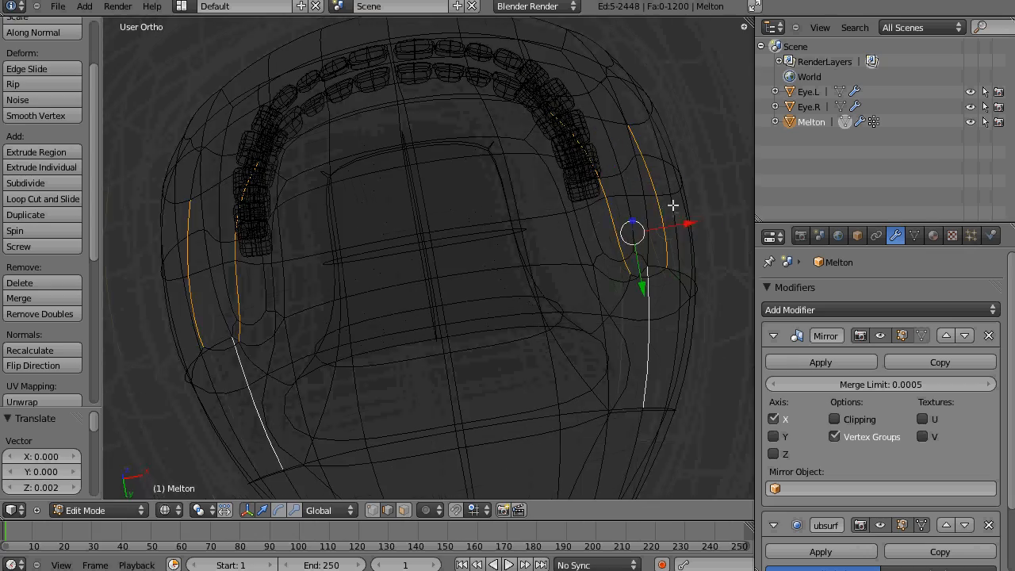
pyautogui.moveTo(684, 223); pyautogui.dragTo(619, 252)
pyautogui.moveTo(619, 252); pyautogui.dragTo(643, 120, button='middle')
# Step: Try to move a single vertex beside the molars inward by 0.019 along X, and undo the attempt
pyautogui.scroll(2, 643, 120)
pyautogui.rightClick(641, 113)
pyautogui.moveTo(705, 103); pyautogui.dragTo(676, 111)
pyautogui.press('z')
pyautogui.scroll(-4, 676, 112)
pyautogui.moveTo(676, 112); pyautogui.dragTo(512, 356, button='middle')
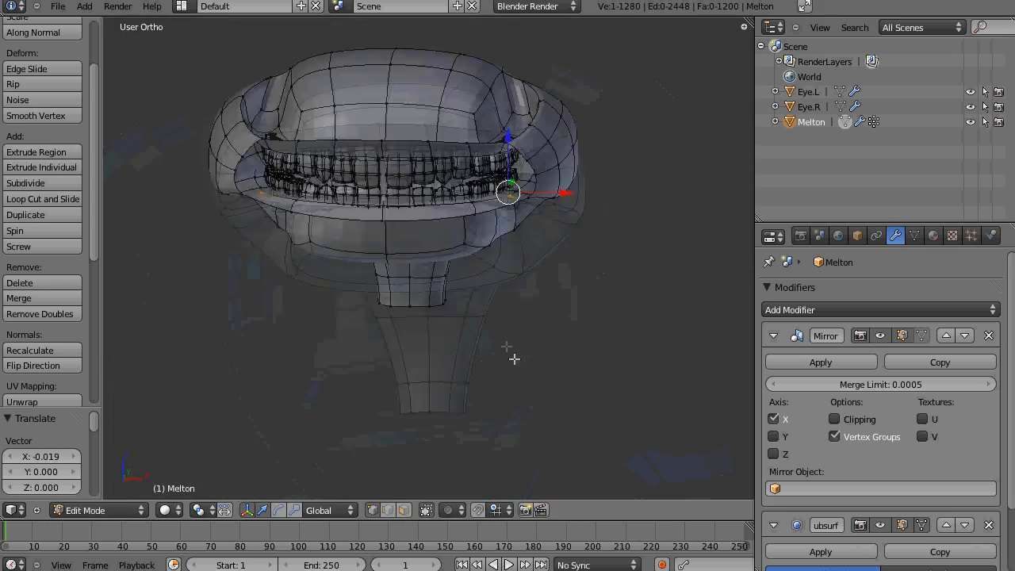
pyautogui.scroll(2, 512, 356)
pyautogui.moveTo(593, 262)
pyautogui.mouseDown(button='middle')
pyautogui.moveTo(620, 132)
pyautogui.moveTo(595, 208)
pyautogui.mouseUp(button='middle')
pyautogui.hotkey('ctrl', 'z')
pyautogui.hotkey('ctrl', 'z')
# Step: Lower the selected edges at the side of the mouth slightly along Z and check the head in Object Mode
pyautogui.moveTo(582, 87); pyautogui.dragTo(582, 96)
pyautogui.moveTo(590, 218); pyautogui.dragTo(594, 150, button='middle')
pyautogui.press('Tab')
pyautogui.scroll(3, 485, 203)
pyautogui.press('Tab')
pyautogui.moveTo(485, 203); pyautogui.dragTo(557, 276, button='middle')
# Step: Save the file with Save As
pyautogui.scroll(3, 490, 253)
pyautogui.scroll(-3, 561, 268)
pyautogui.hotkey('ctrl', 'shift', 's')
pyautogui.press('Return')
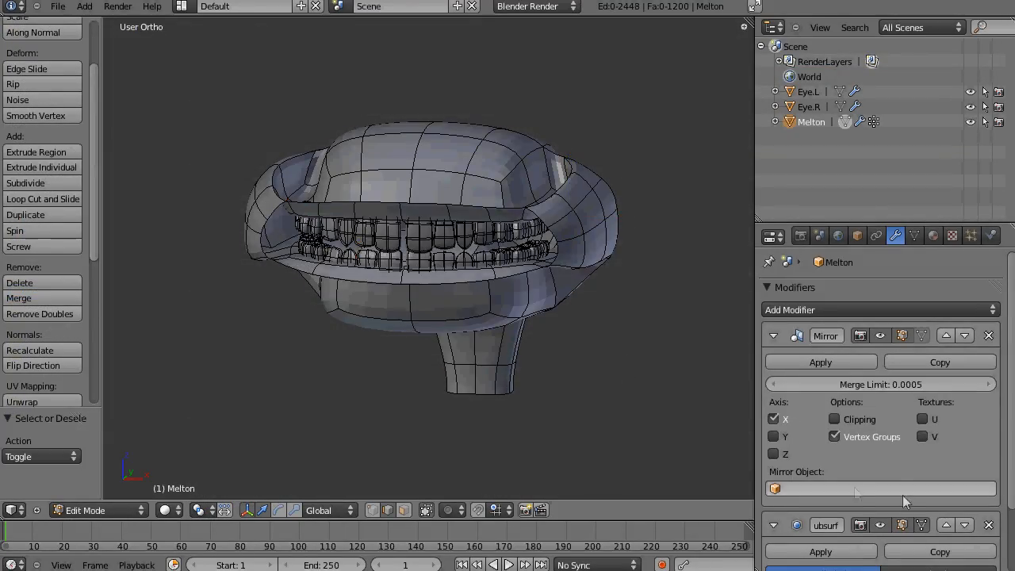
# Step: Turn off the Subsurf modifier's viewport display, reveal the hidden parts of the head mesh and clear the selection
pyautogui.scroll(-3, 902, 495)
pyautogui.click(898, 446)
pyautogui.scroll(-3, 509, 364)
pyautogui.moveTo(485, 360); pyautogui.dragTo(509, 365, button='middle')
pyautogui.hotkey('alt', 'h')
pyautogui.press('a')
pyautogui.scroll(-3, 533, 381)
pyautogui.moveTo(630, 373); pyautogui.dragTo(492, 238, button='middle')
# Step: Select two neighbouring edges near the nose and upper lip and move them forward by 0.004 along Y
pyautogui.scroll(5, 468, 351)
pyautogui.rightClick(383, 275)
pyautogui.keyDown('shift'); pyautogui.rightClick(381, 240); pyautogui.keyUp('shift')
pyautogui.moveTo(448, 256); pyautogui.dragTo(442, 257)
pyautogui.moveTo(441, 257); pyautogui.dragTo(511, 226, button='middle')
# Step: Move the edge under the side of the nose forward by 0.001 along Y
pyautogui.rightClick(384, 189)
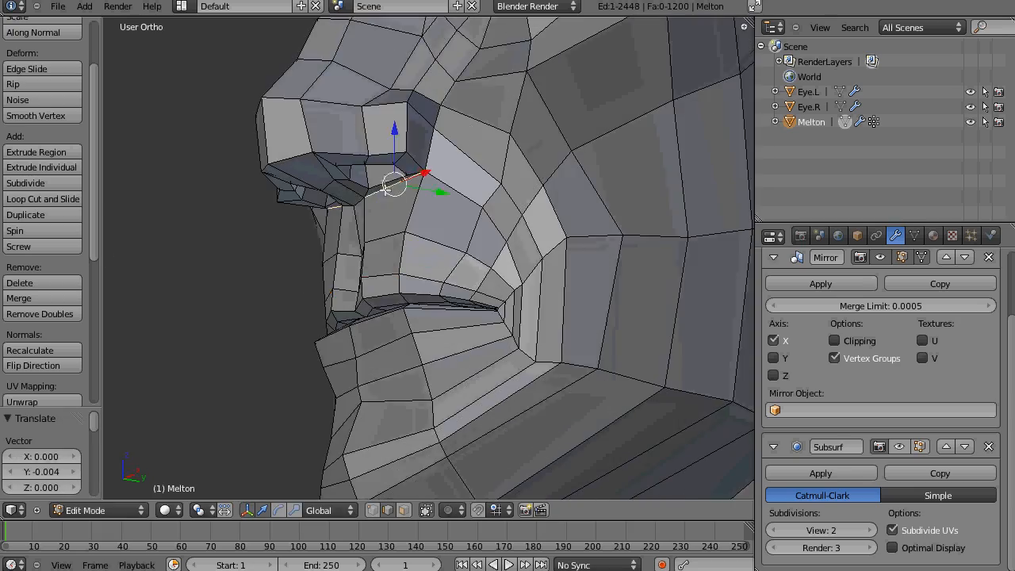
pyautogui.moveTo(385, 188); pyautogui.dragTo(451, 202, button='middle')
pyautogui.moveTo(439, 187); pyautogui.dragTo(432, 187)
# Step: Select the cheek edge between the nose and the mouth corner and reposition it with Edge Slide
pyautogui.rightClick(377, 239)
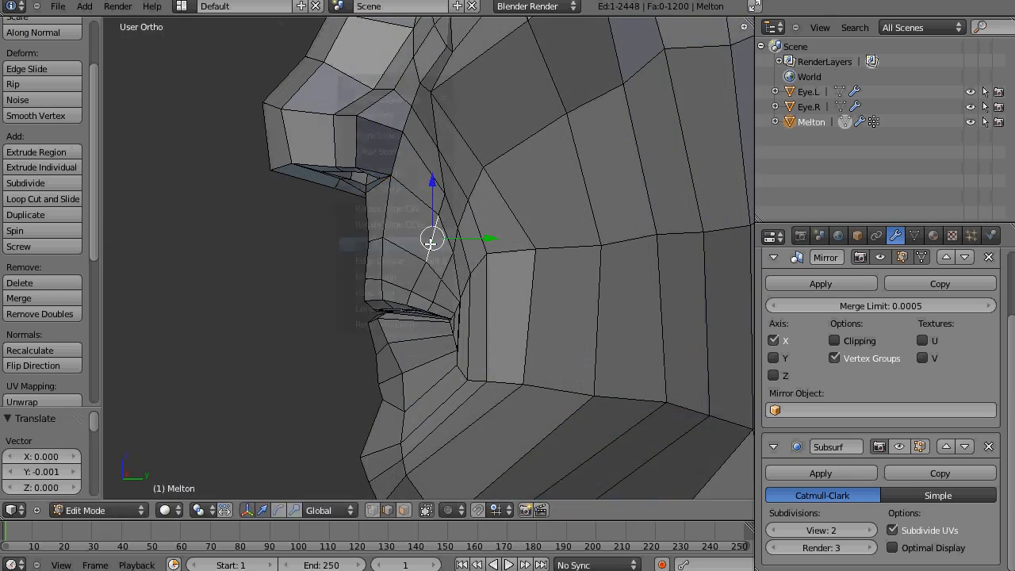
pyautogui.click(431, 244)
pyautogui.click(426, 243)
pyautogui.moveTo(426, 242)
pyautogui.mouseDown(button='middle')
pyautogui.moveTo(561, 231)
pyautogui.moveTo(444, 240)
pyautogui.mouseUp(button='middle')
# Step: Switch to vertex selection and move the cheek vertex beside the nose forward by 0.004 along Y
pyautogui.hotkey('ctrl', 'Tab')
pyautogui.rightClick(478, 294)
pyautogui.rightClick(459, 194)
pyautogui.moveTo(526, 193); pyautogui.dragTo(520, 193)
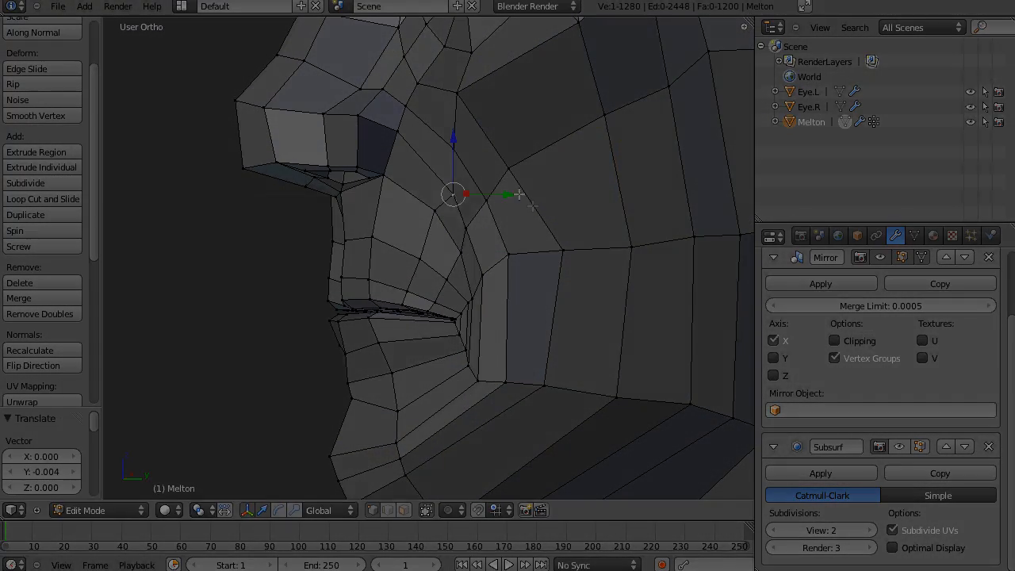